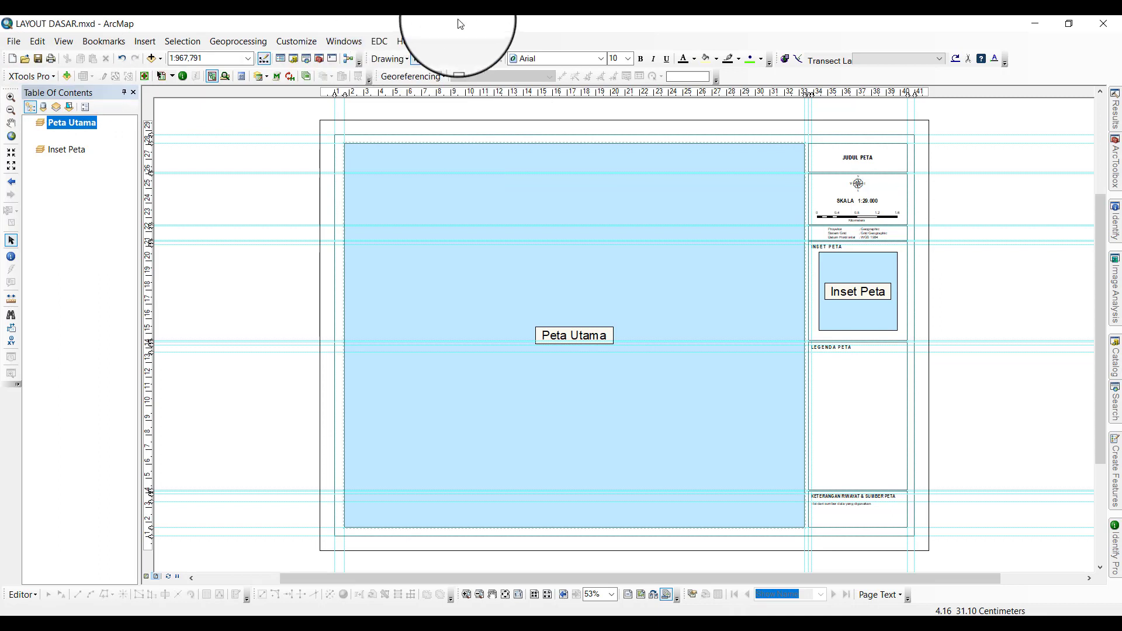
Open the LAYOUT DASAR.mxd map document from the PETA folder.
left_click(24, 59)
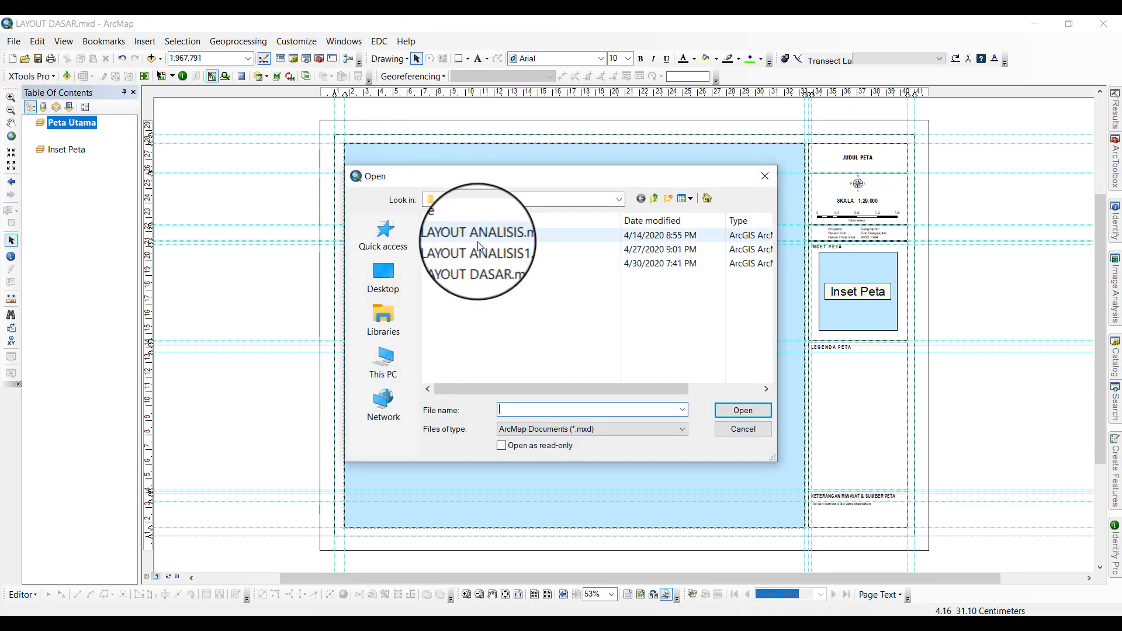
left_click(479, 262)
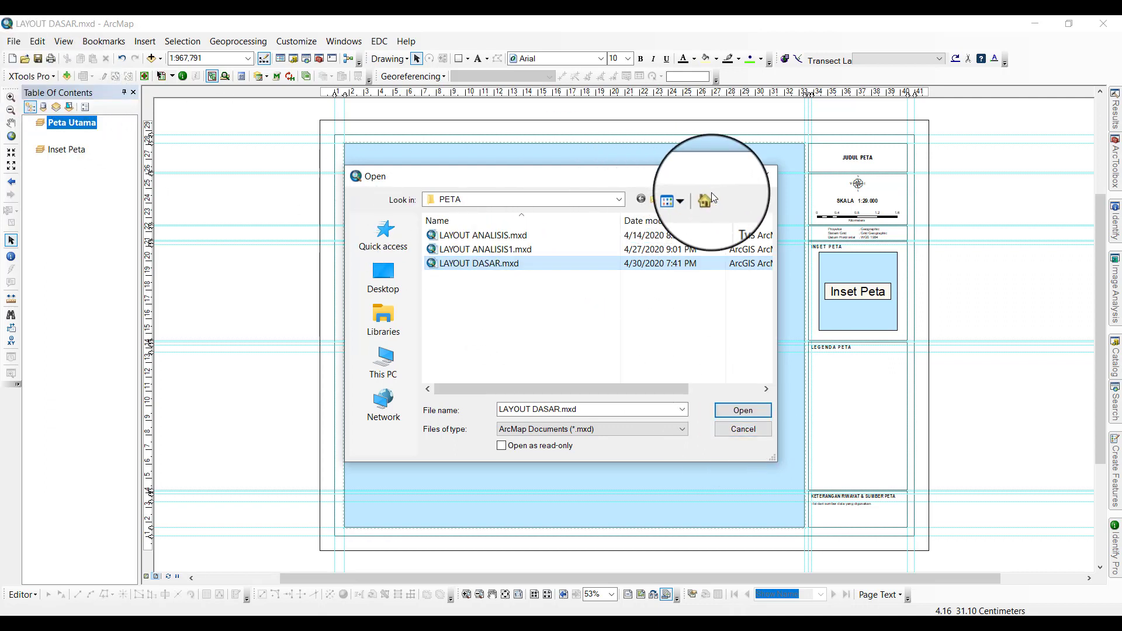
left_click(740, 413)
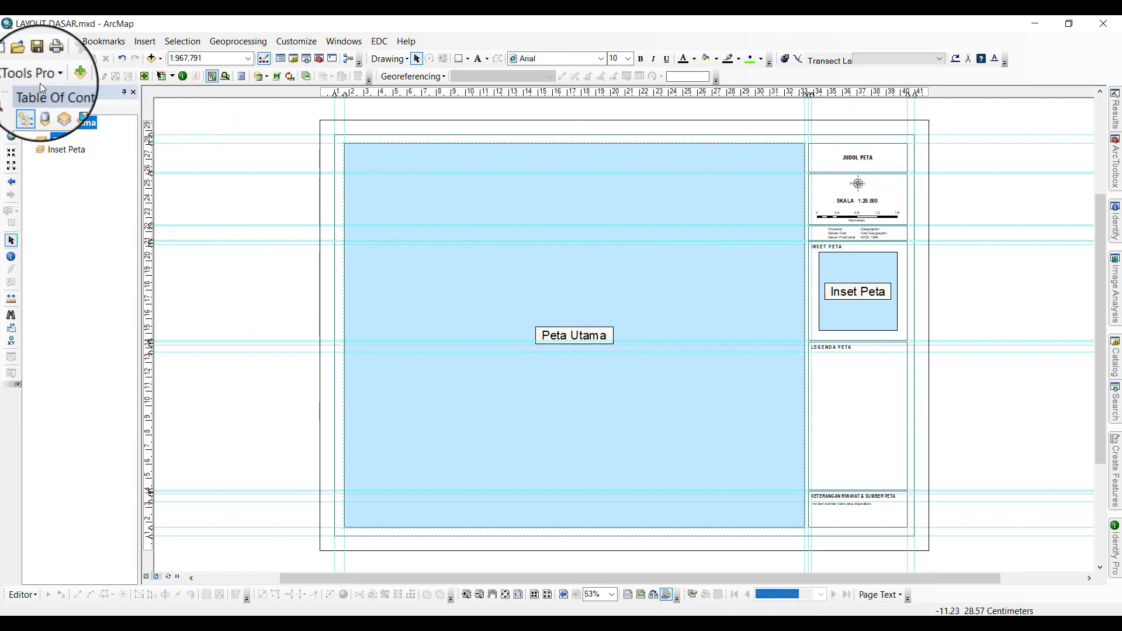
key("ctrl+o")
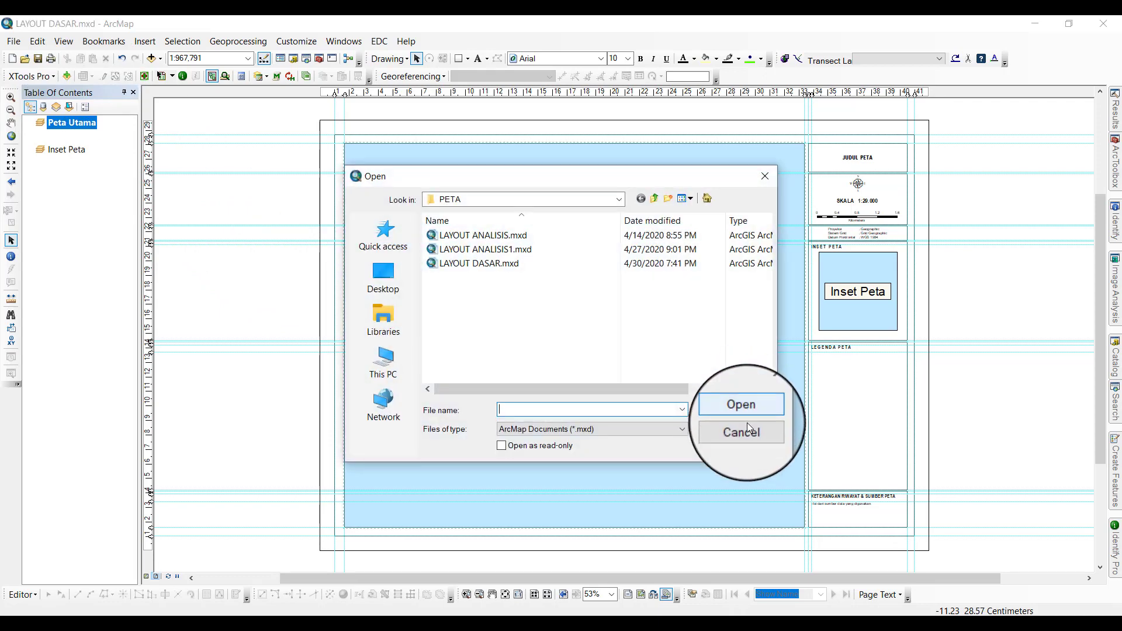
left_click(735, 421)
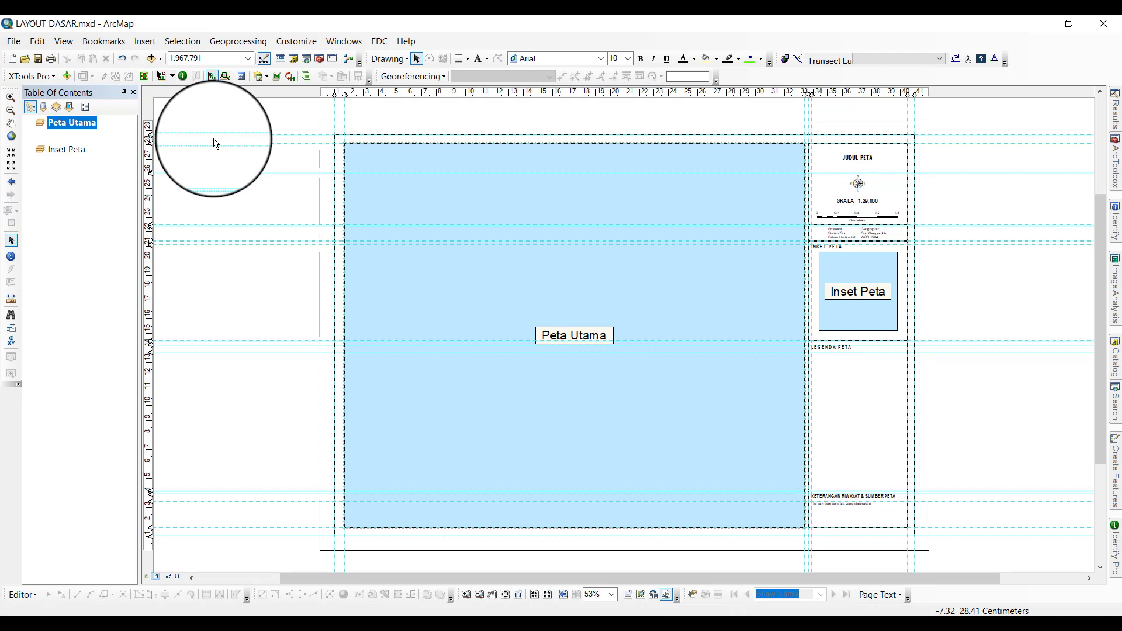
Add the SVM_VegetasiDompak.shp shapefile from the POST_CLASS folder to the Peta Utama data frame.
left_click(154, 59)
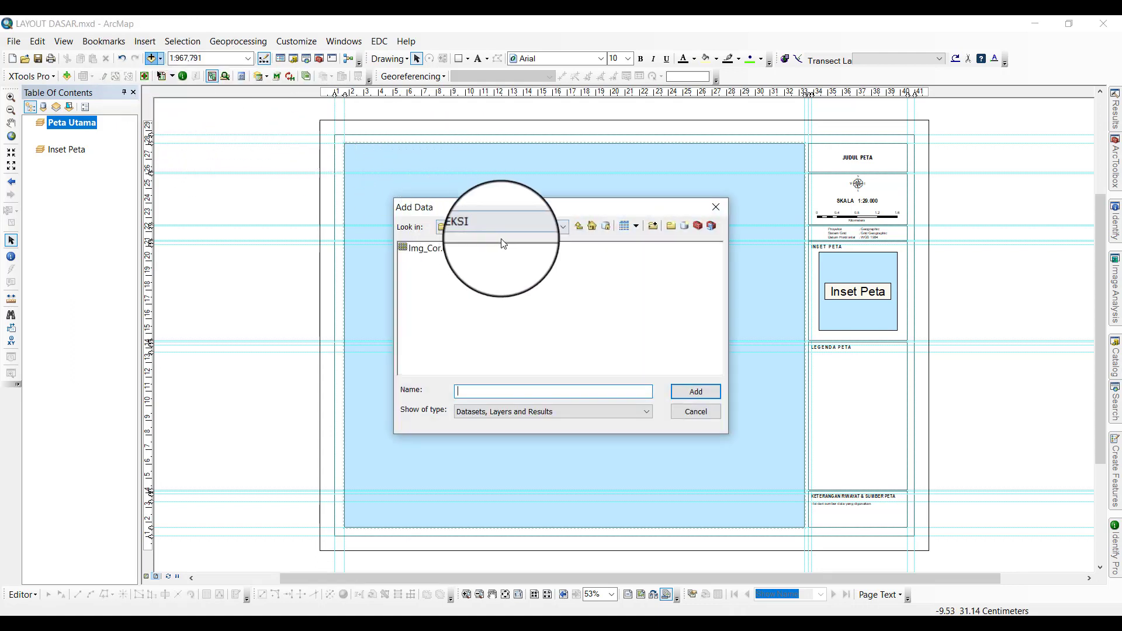
left_click(579, 226)
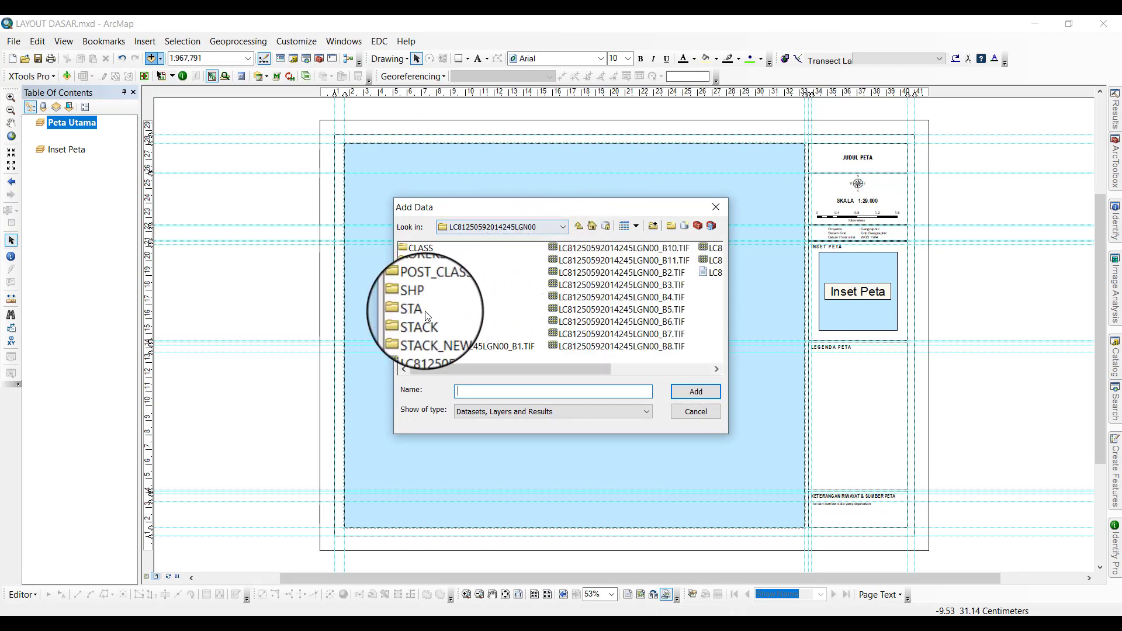
left_click(437, 291)
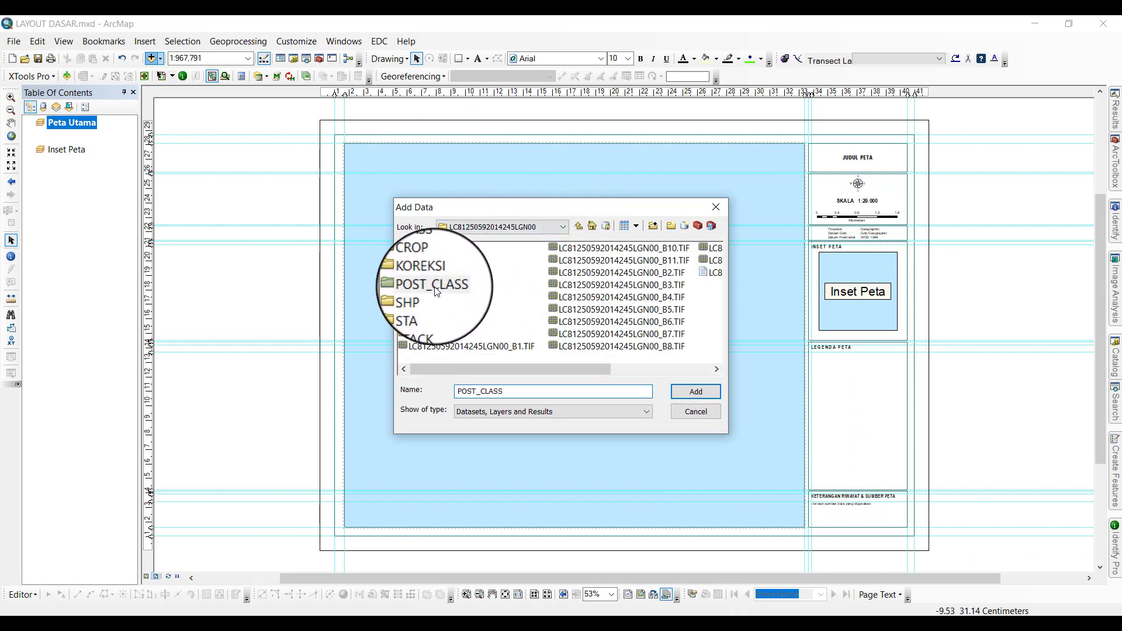
double_click(437, 290)
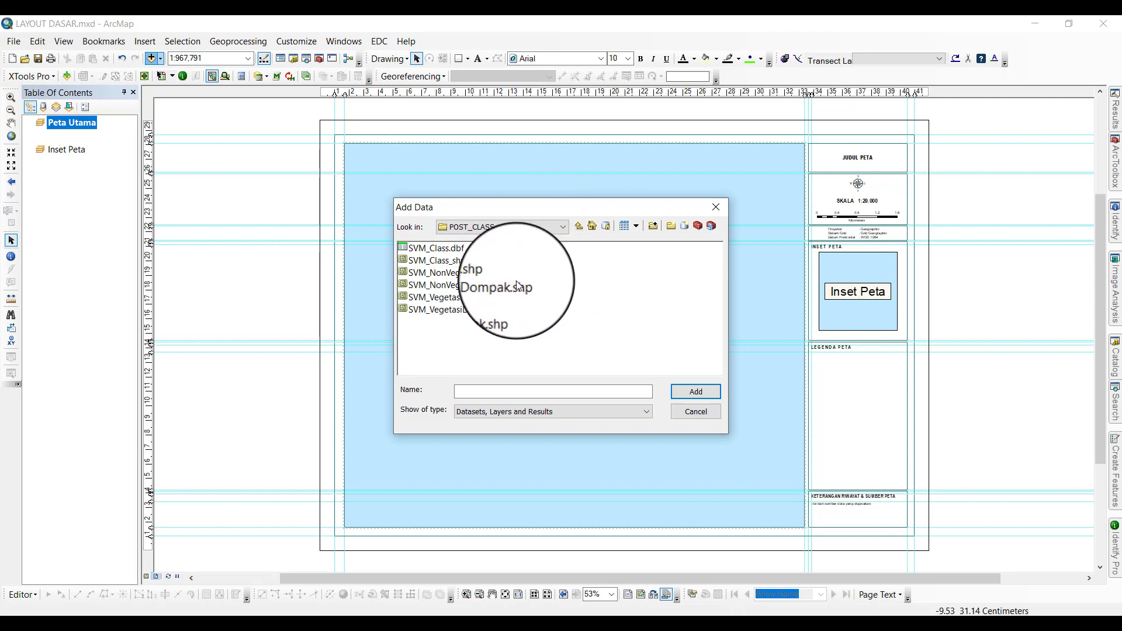
double_click(454, 310)
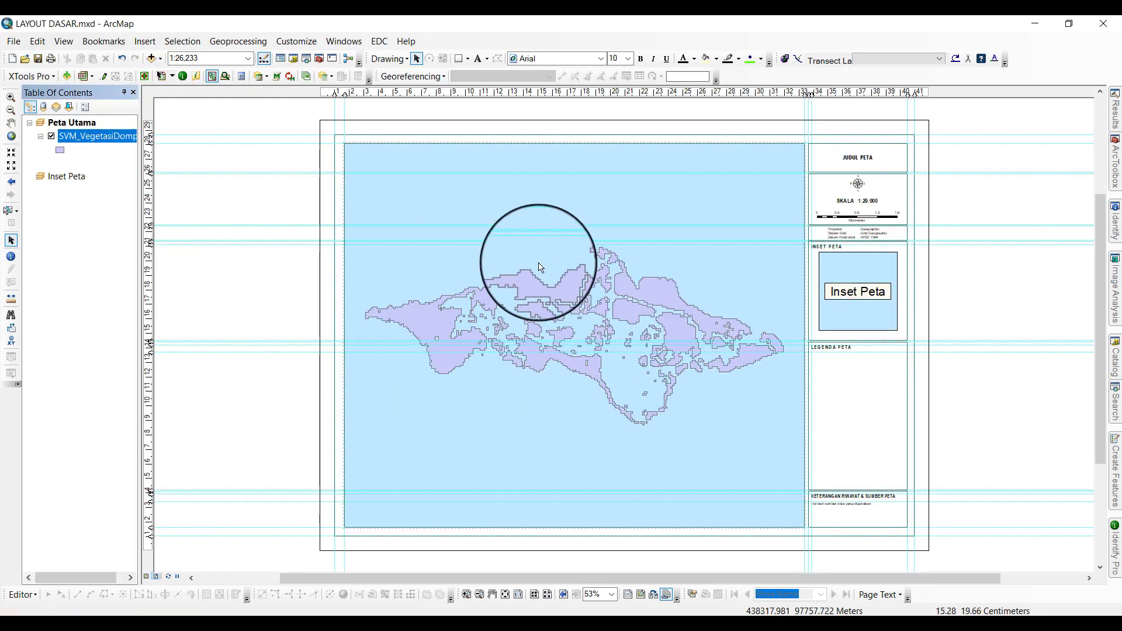
Add the Stack_Img_2.tif raster from the STACK_NEW folder to Peta Utama and remove that layer again.
left_click(151, 58)
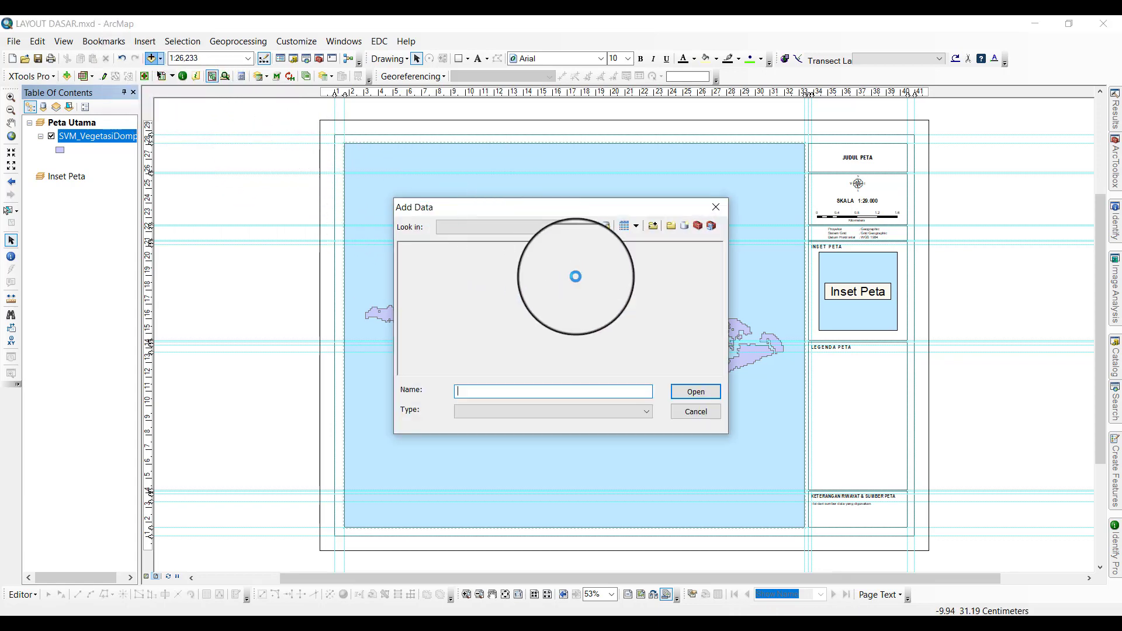
left_click(578, 226)
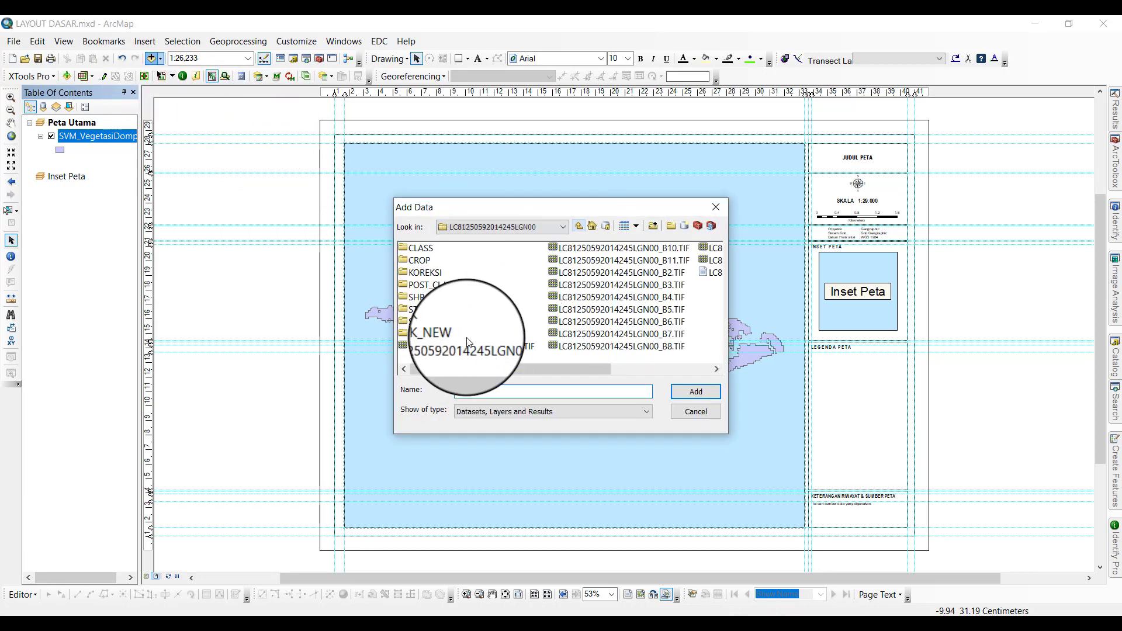
double_click(449, 334)
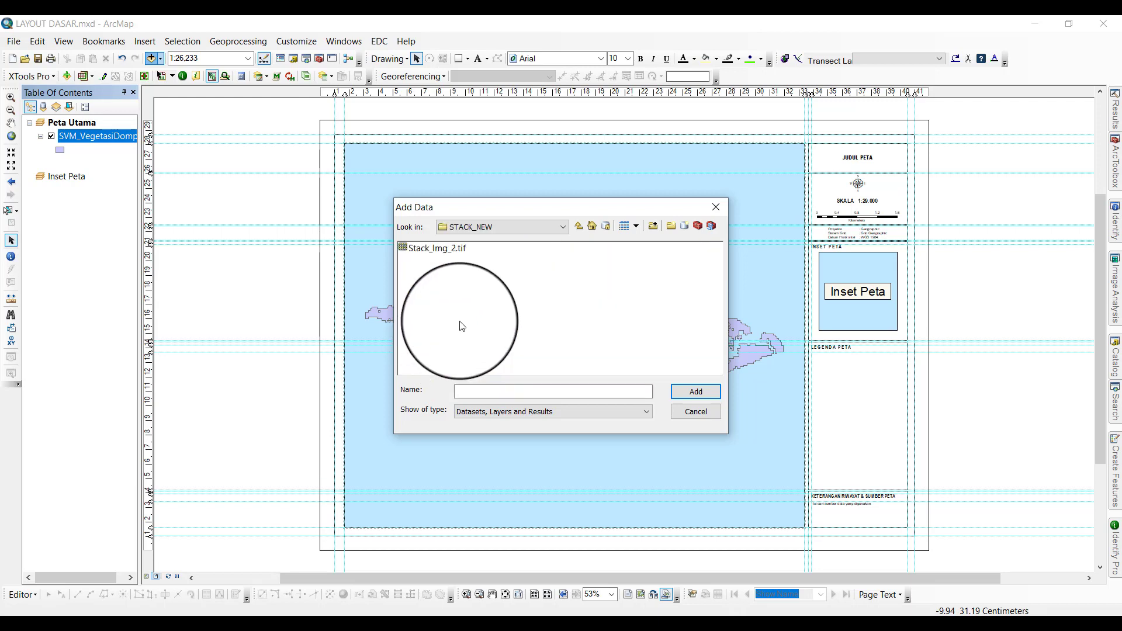
left_click(450, 249)
double_click(449, 250)
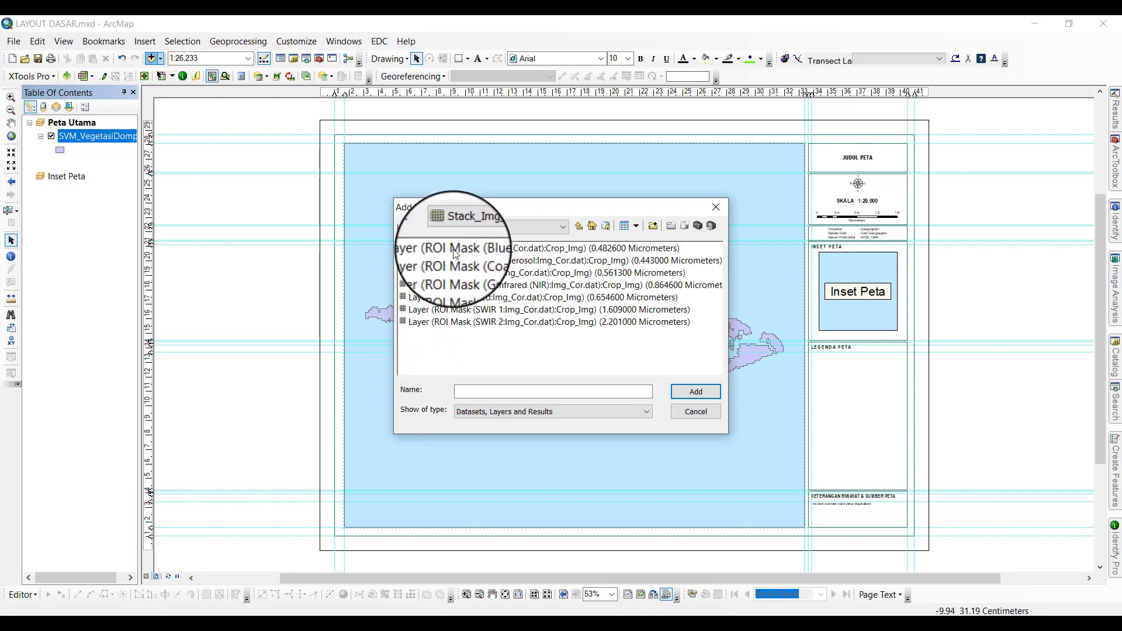
left_click(579, 227)
left_click(447, 244)
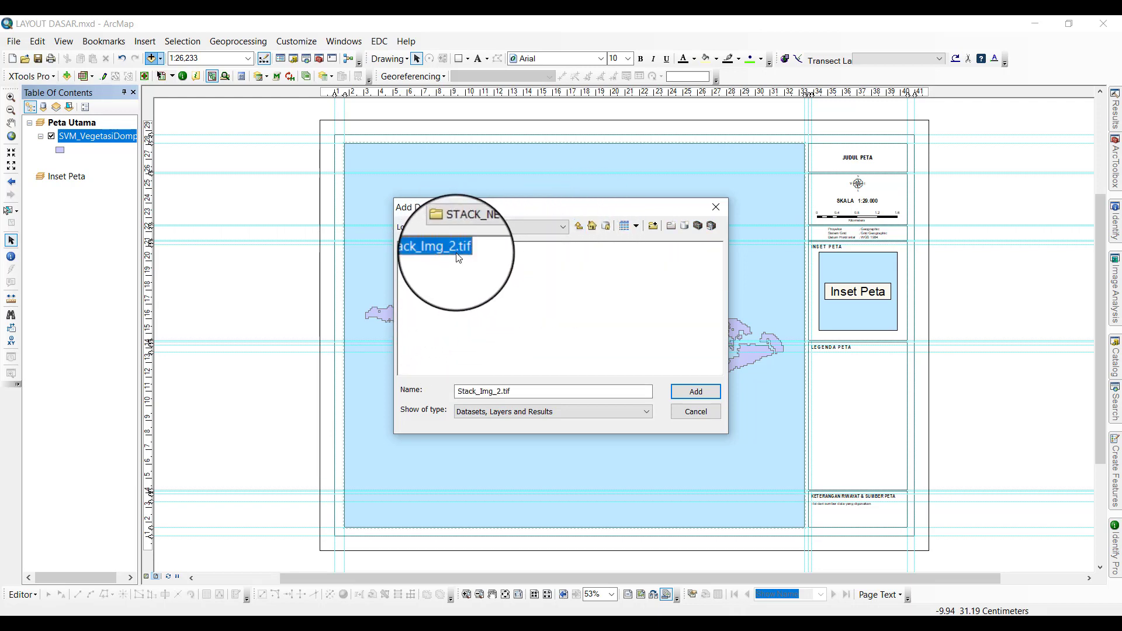
left_click(695, 391)
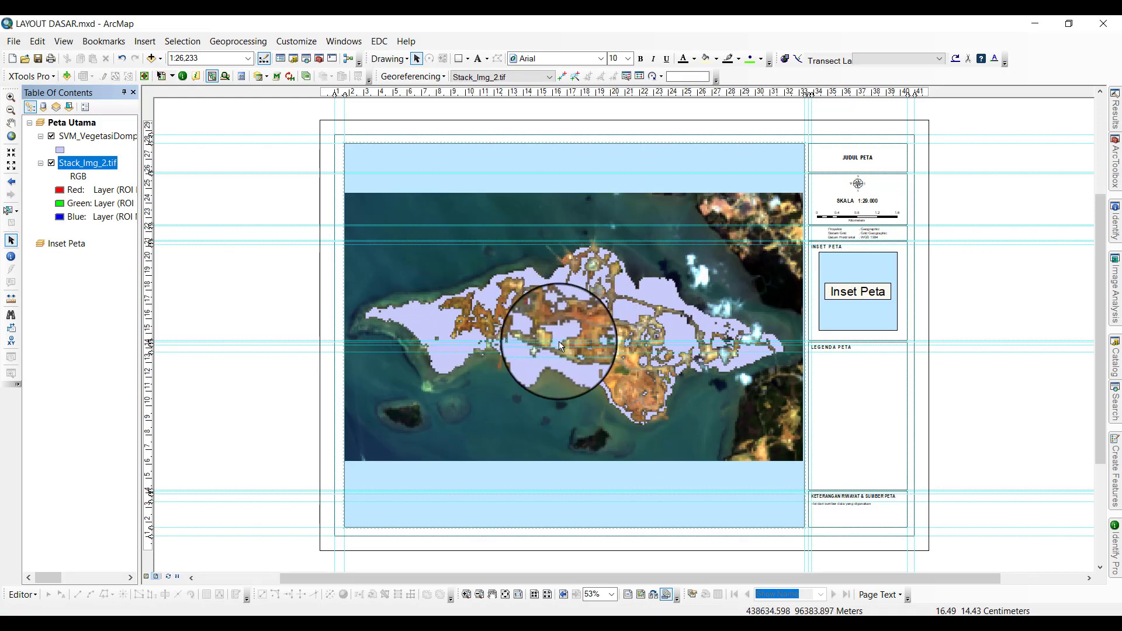
right_click(85, 160)
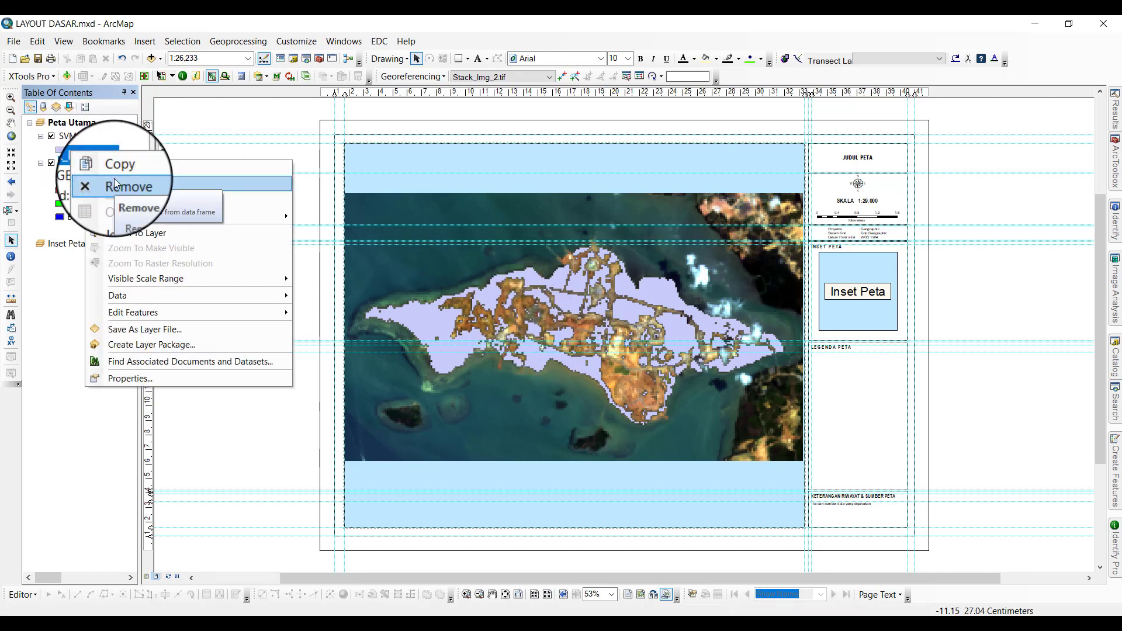
left_click(114, 182)
Add the Img_Cor.dat corrected image from the KOREKSI folder to the Peta Utama data frame.
left_click(155, 58)
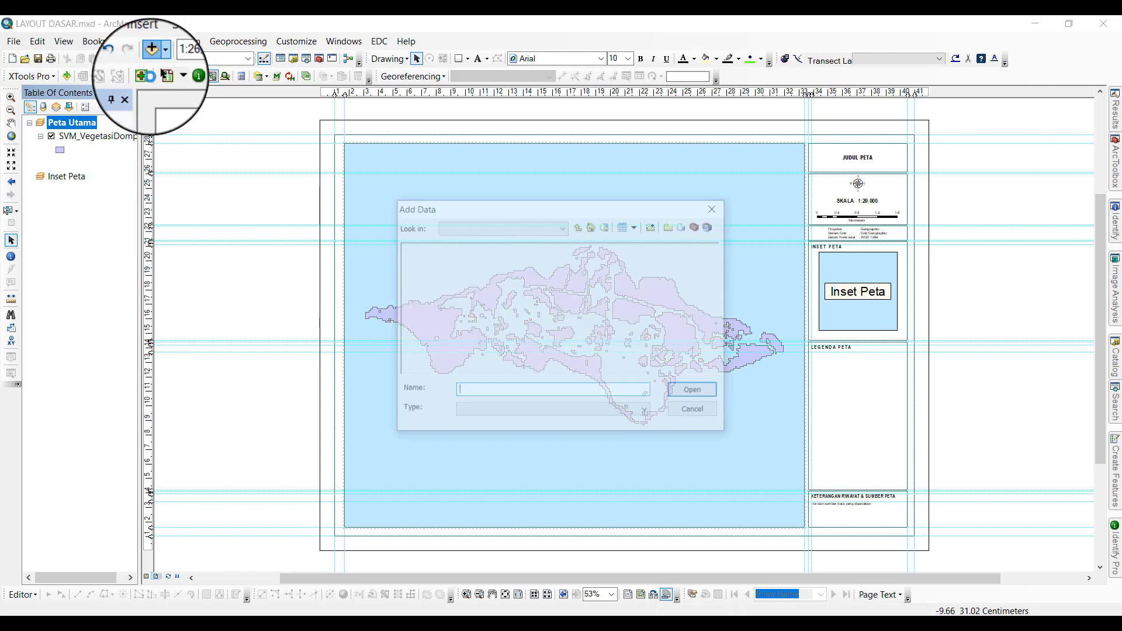
left_click(583, 228)
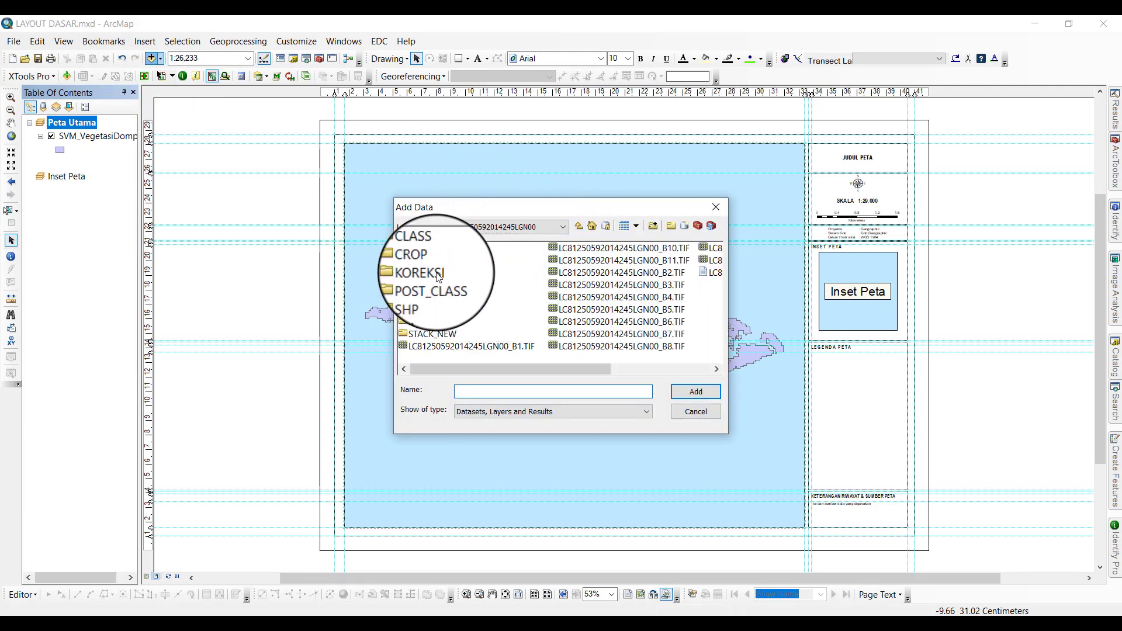
left_click(420, 260)
double_click(423, 261)
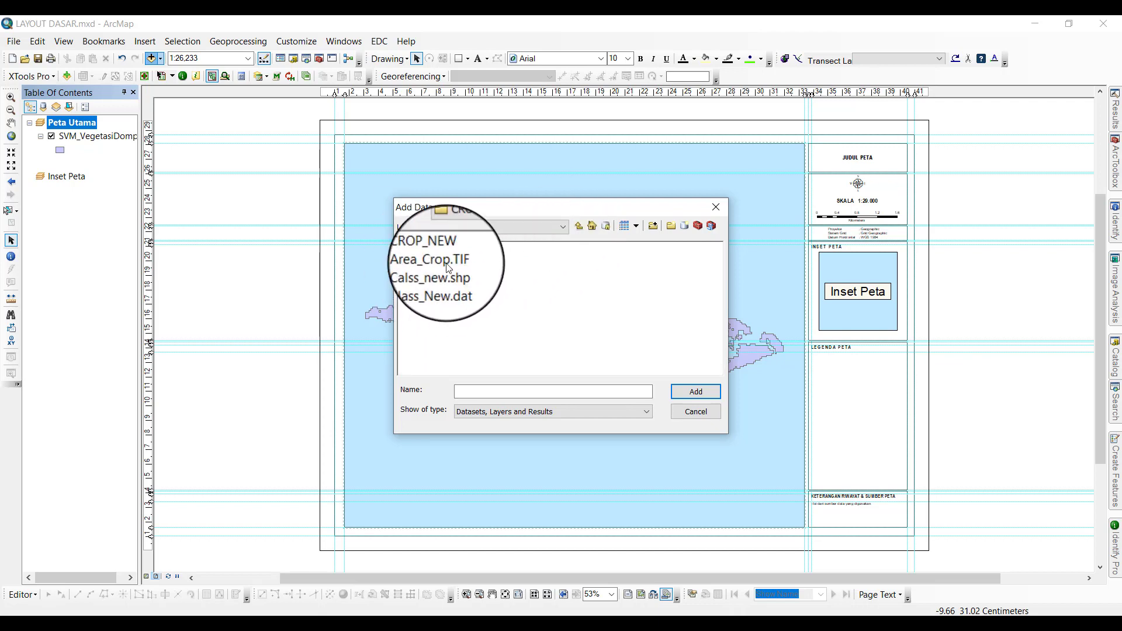
left_click(442, 249)
double_click(443, 249)
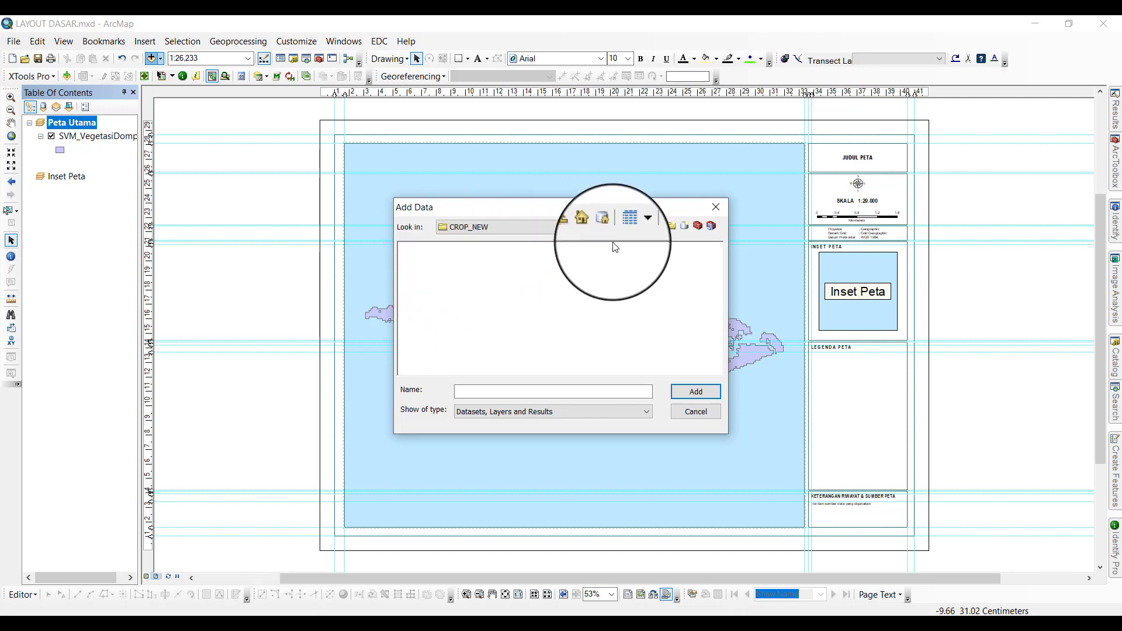
left_click(580, 224)
left_click(580, 227)
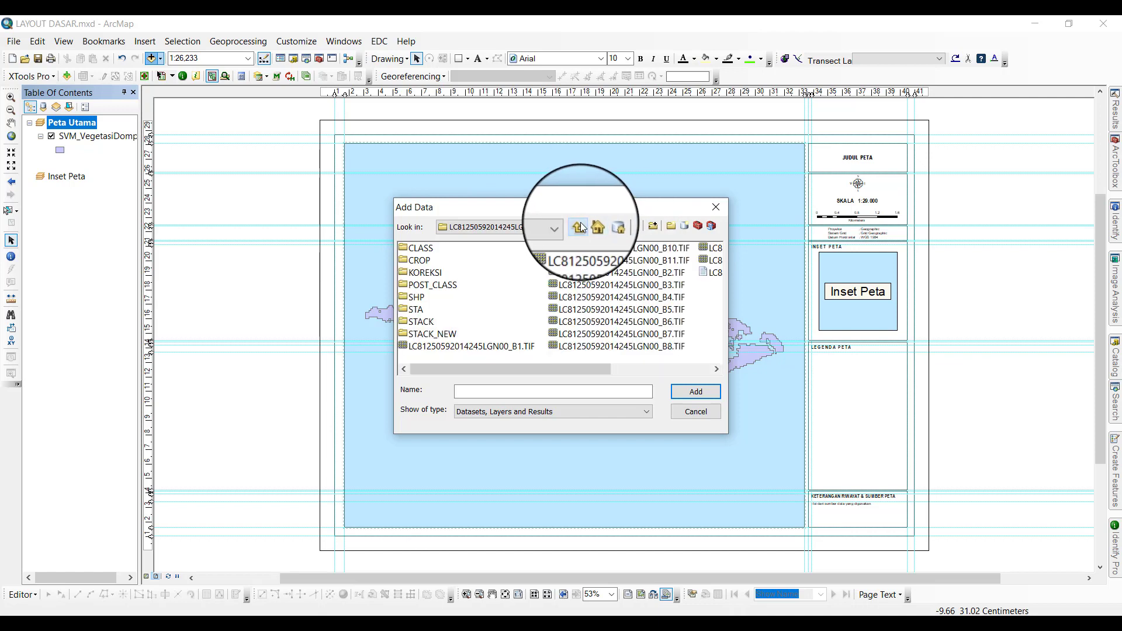
left_click(418, 273)
double_click(418, 274)
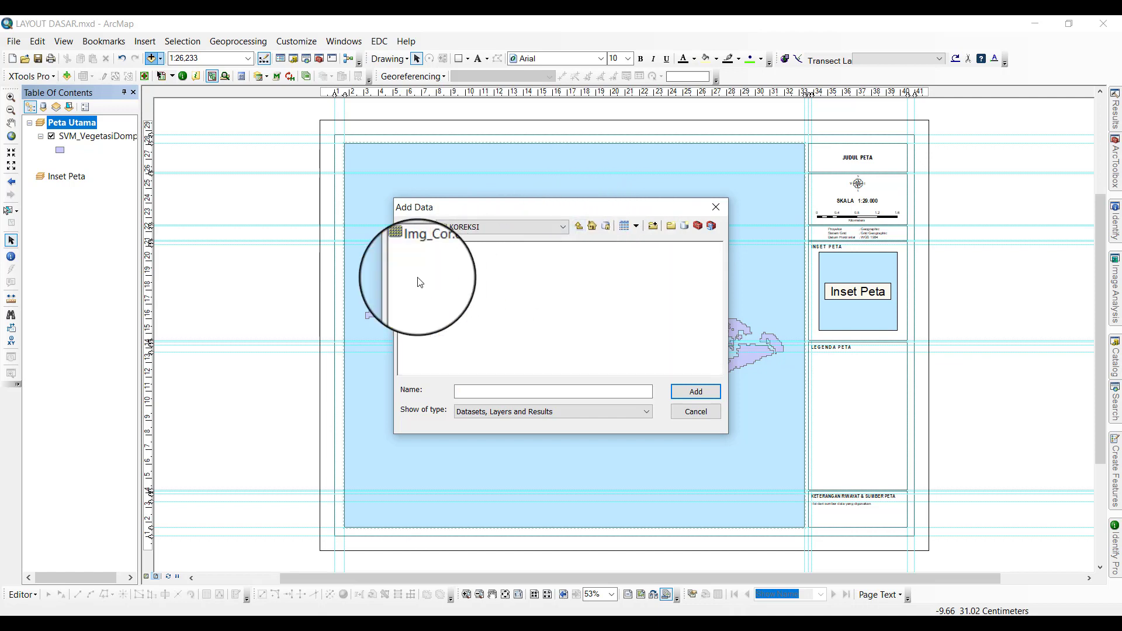
left_click(429, 248)
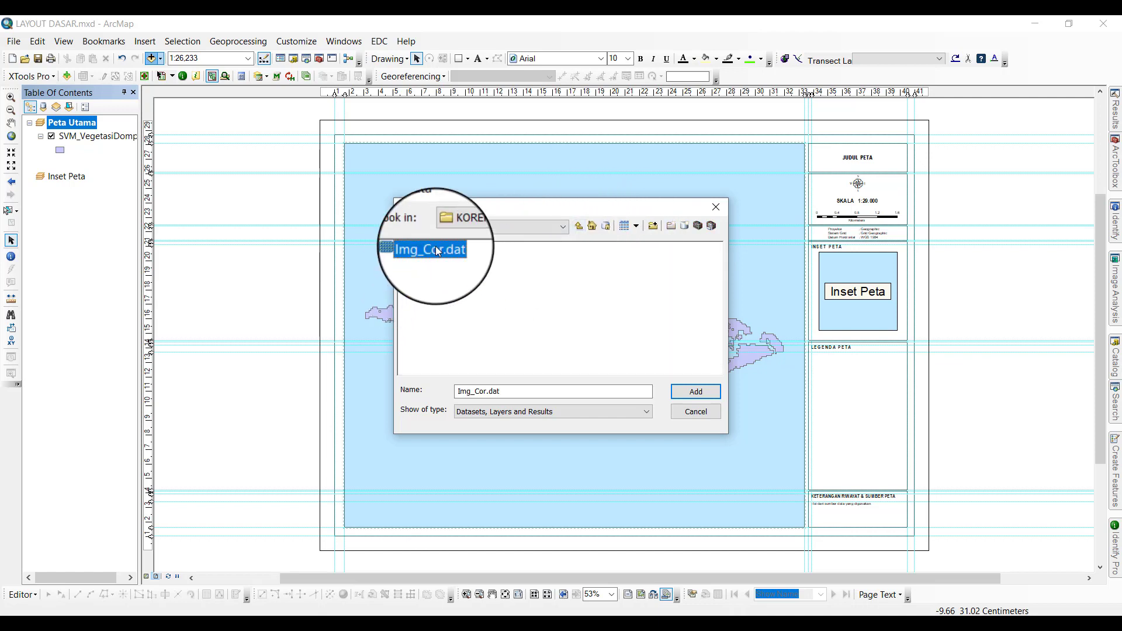
left_click(696, 393)
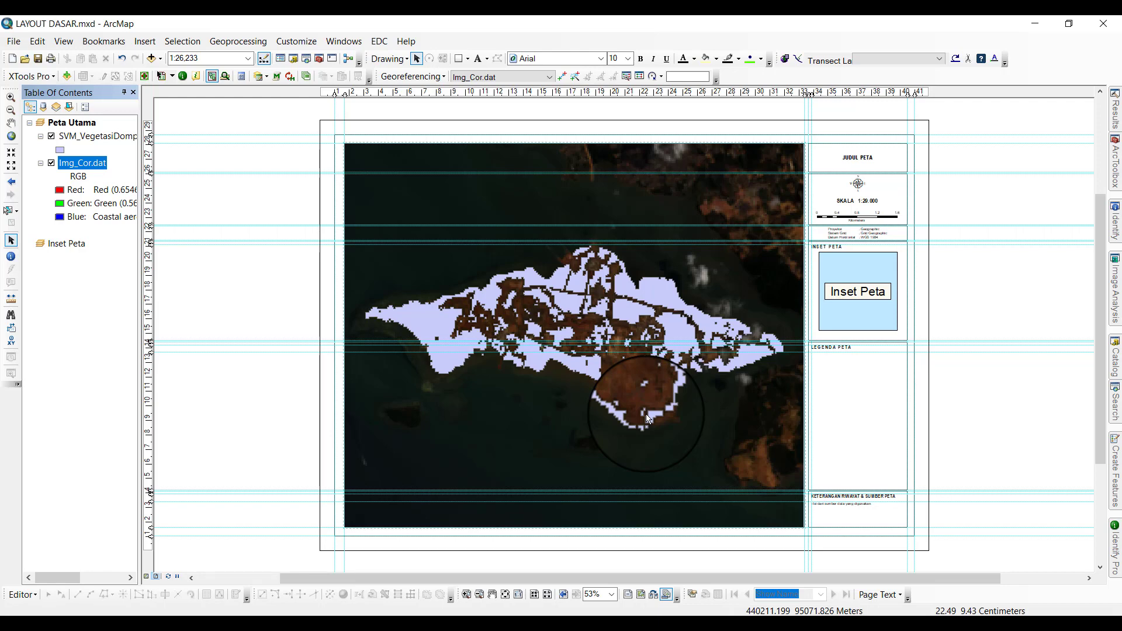
left_click_drag(647, 418, 532, 187)
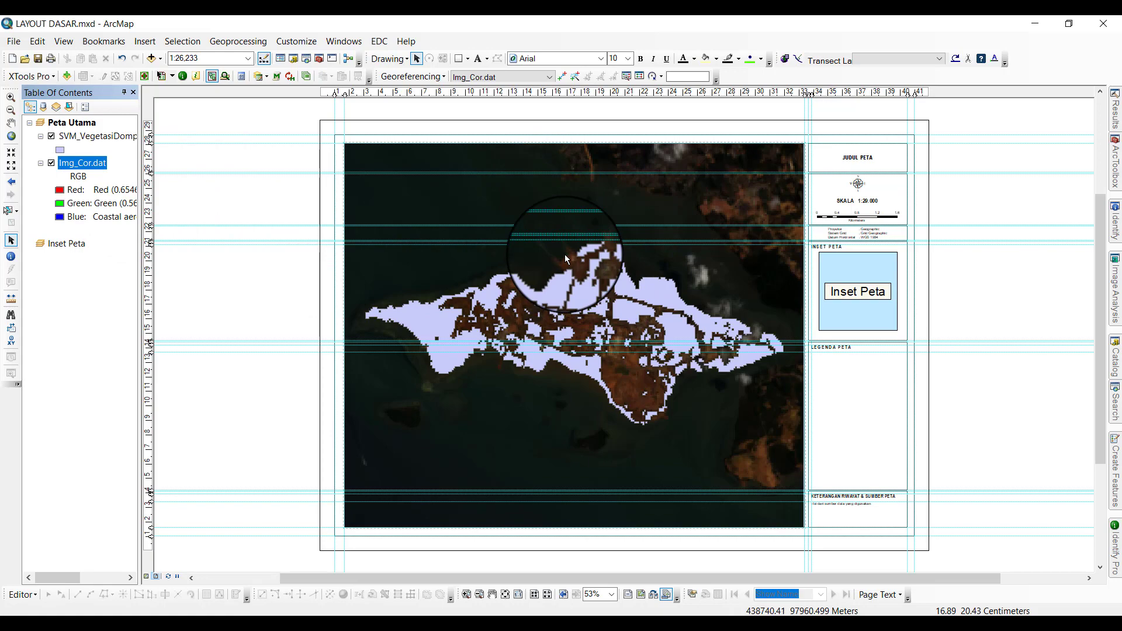
Change the symbol of the SVM_VegetasiDompak layer to a green stippled vegetation pattern.
left_click(61, 149)
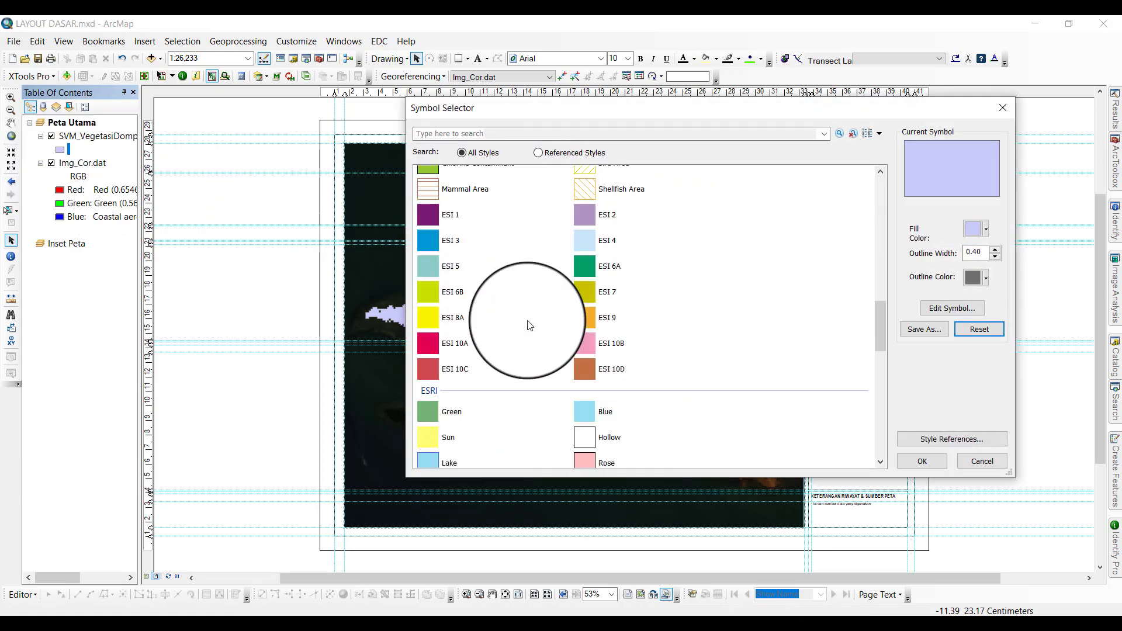
scroll(530, 323, "down", 15)
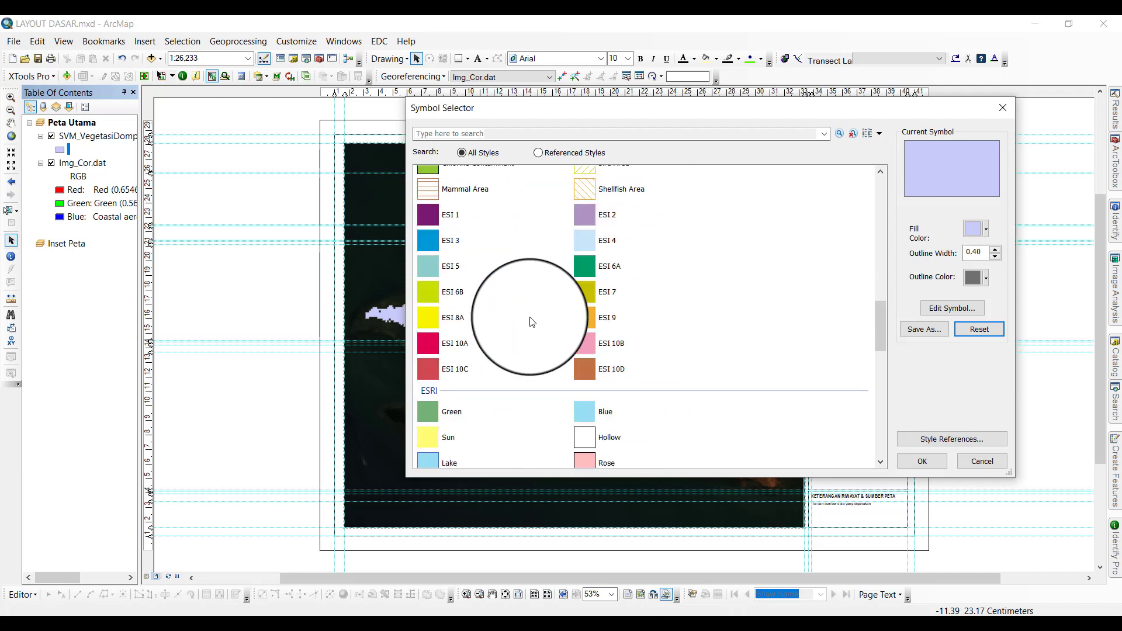
double_click(428, 353)
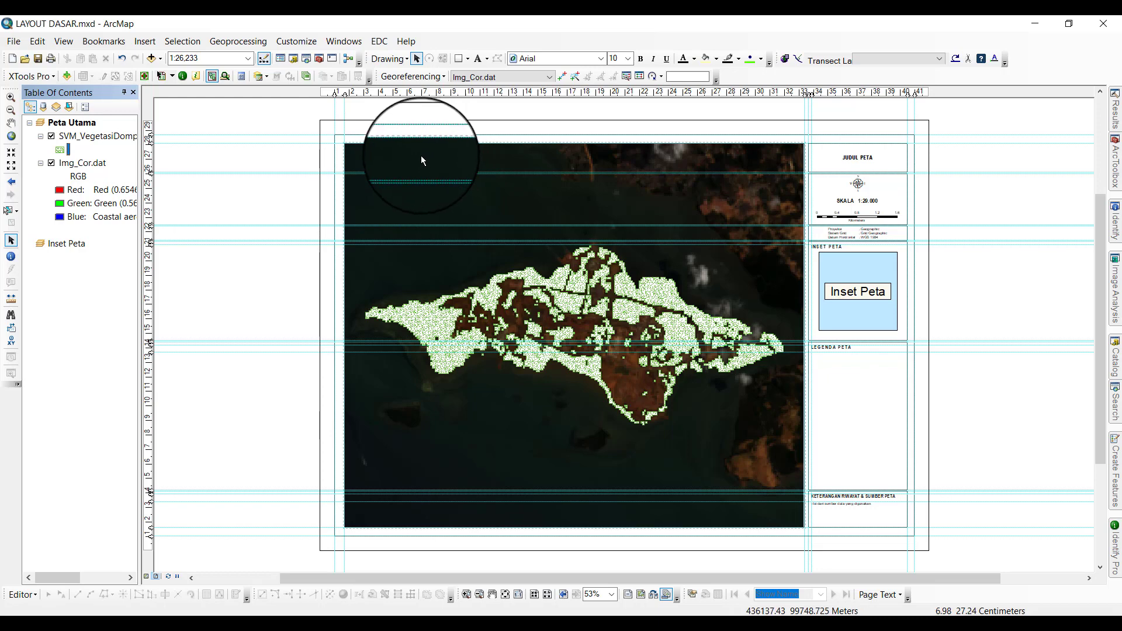
Set the map scale of the Peta Utama data frame to 1:26,300.
left_click(214, 57)
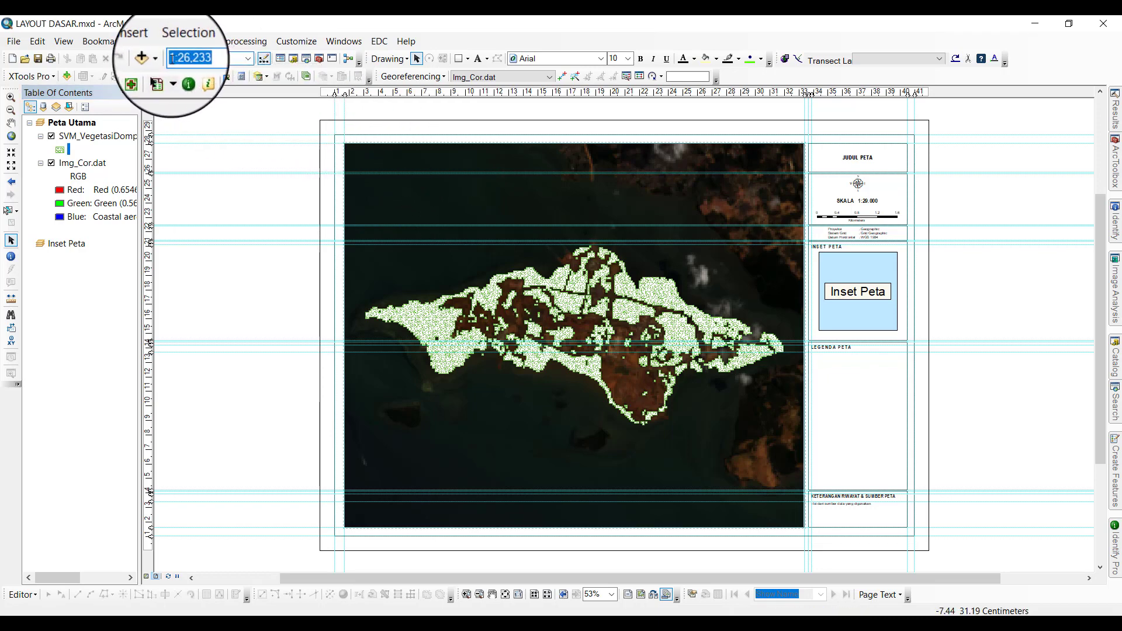
left_click(207, 59)
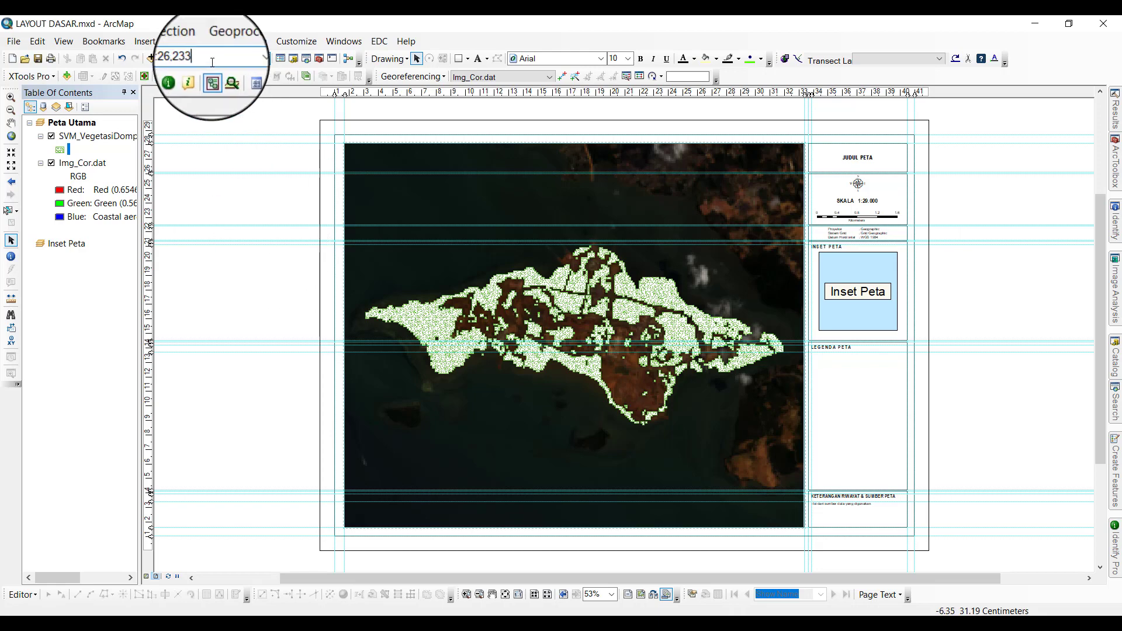
double_click(187, 58)
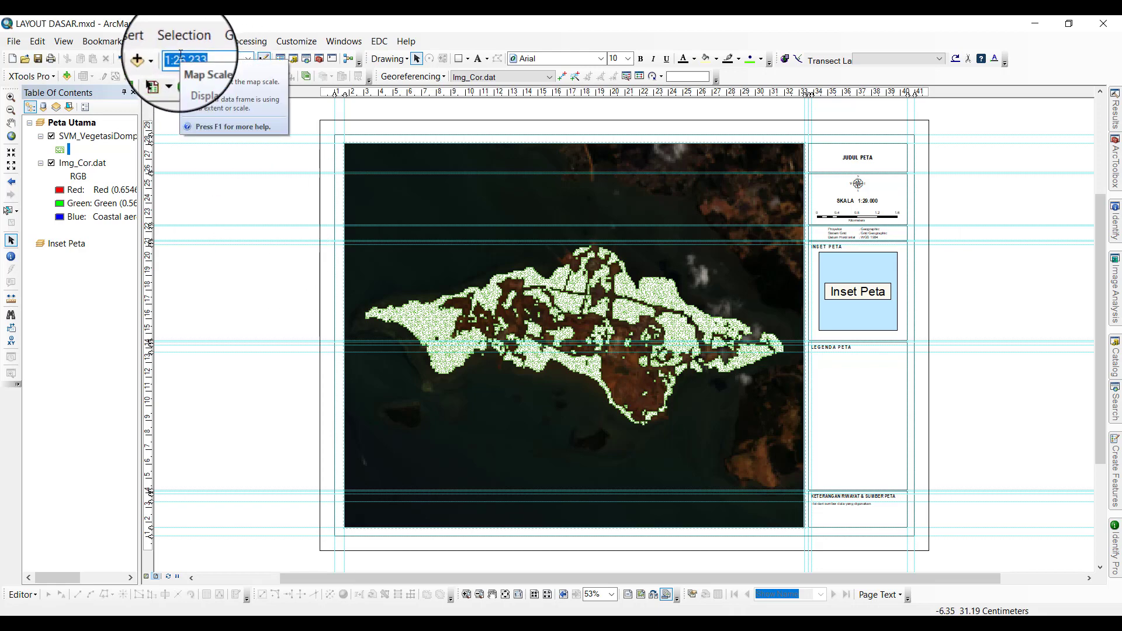
left_click(199, 153)
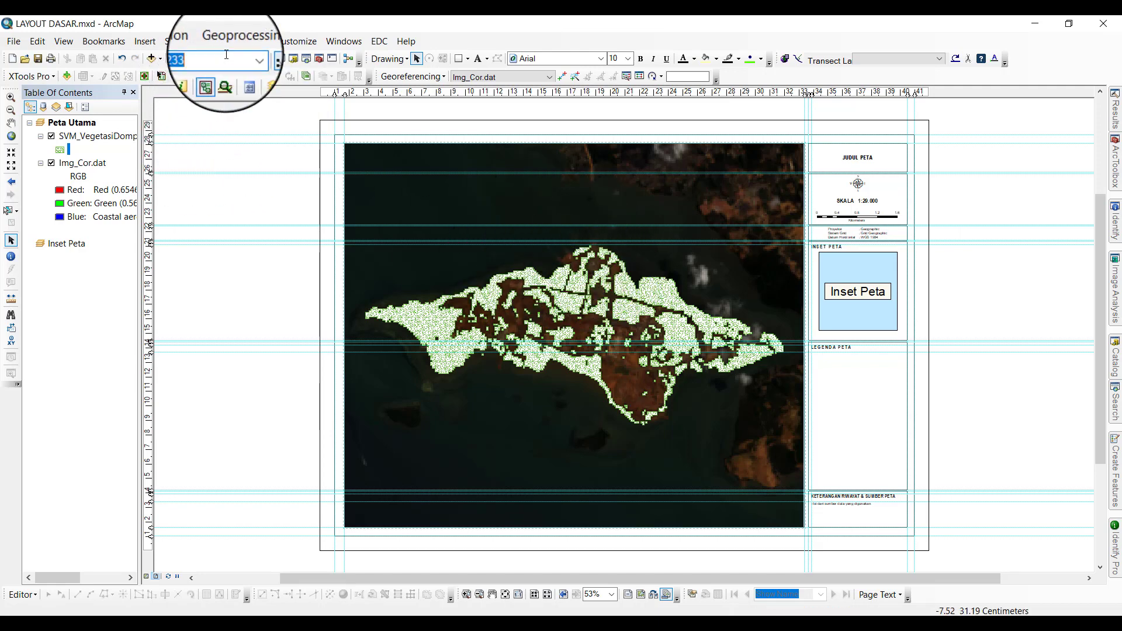
left_click(226, 54)
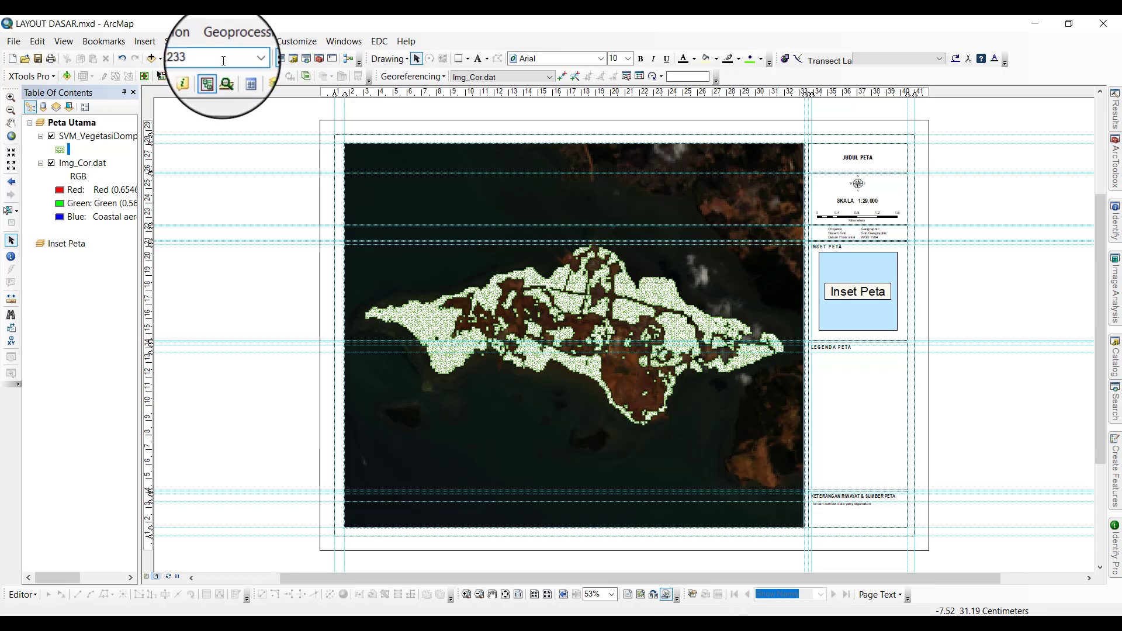
left_click_drag(223, 58, 200, 58)
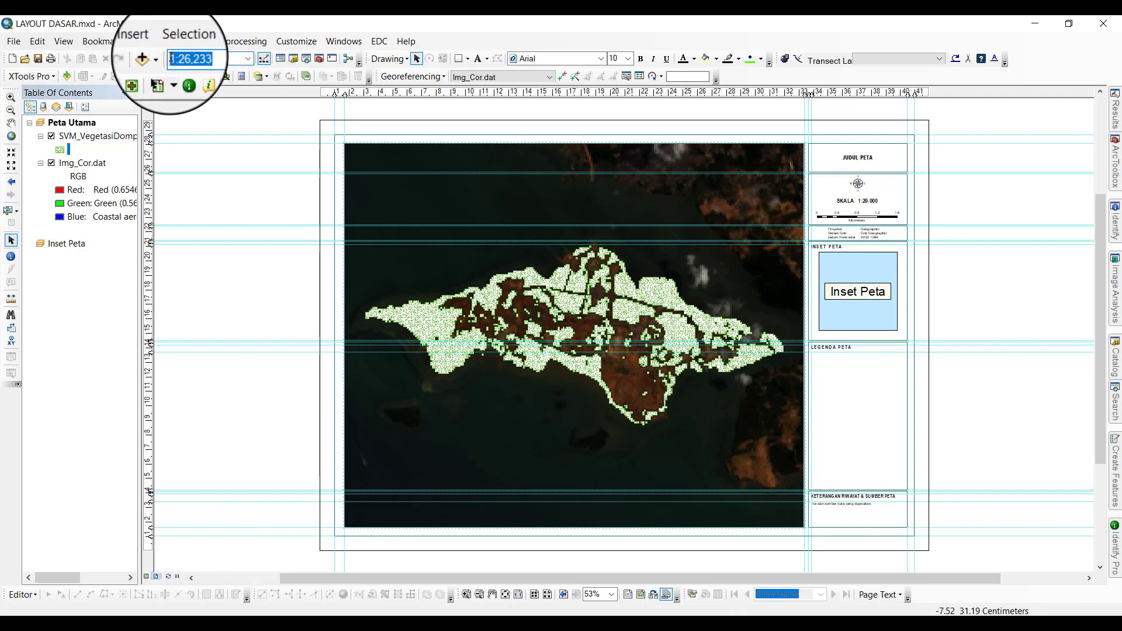
left_click(203, 59)
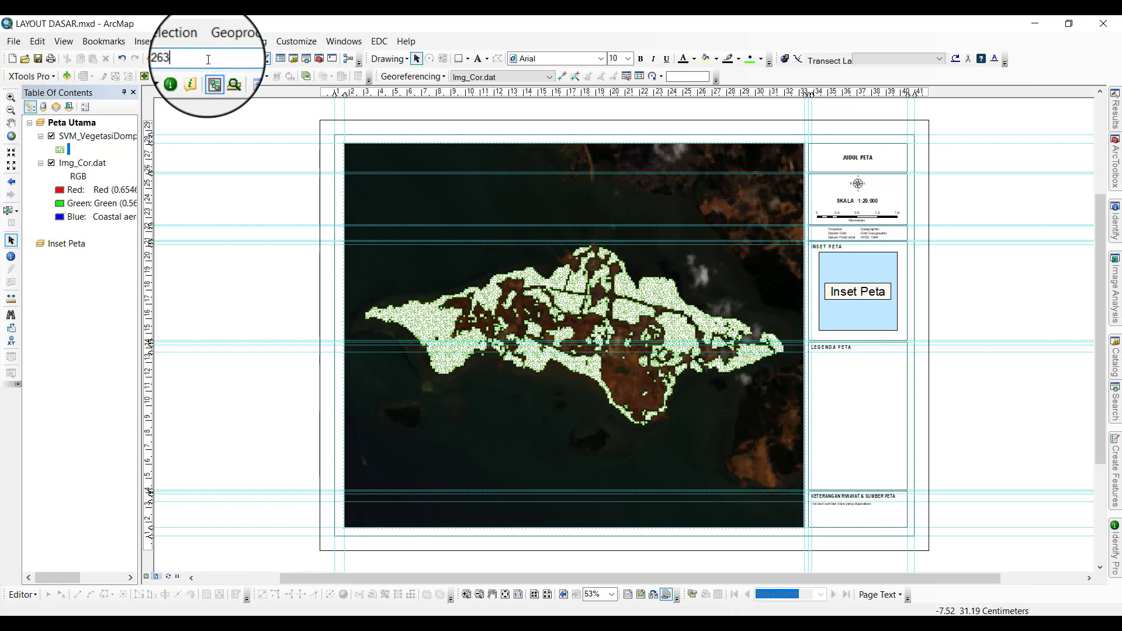
key("Return")
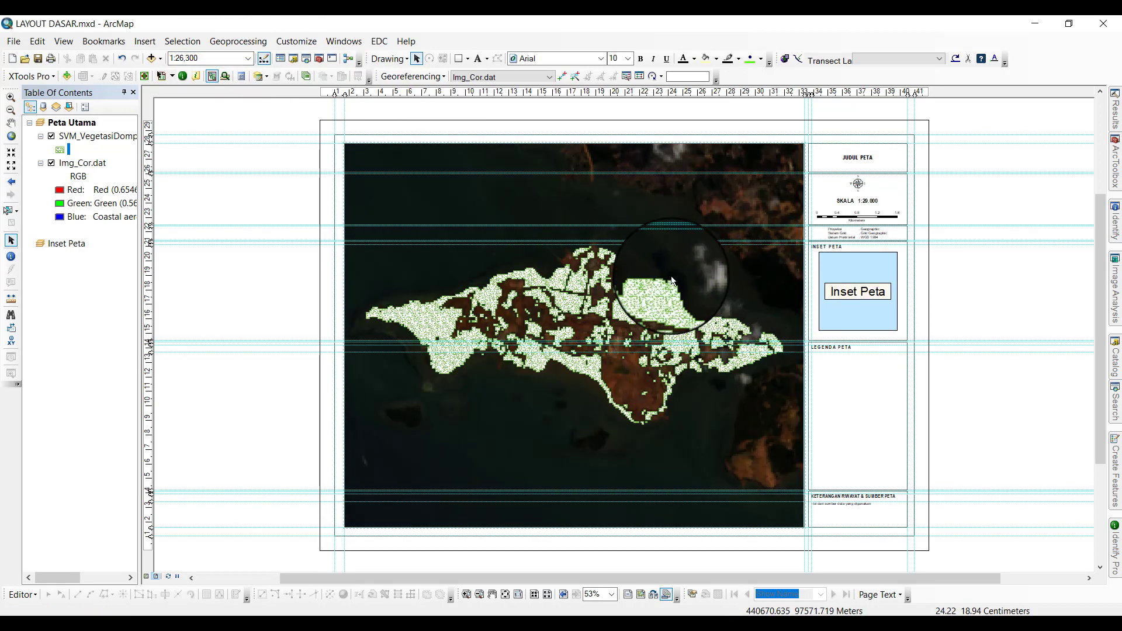
Set the map scale of the Peta Utama data frame to 1:26,000.
left_click(216, 58)
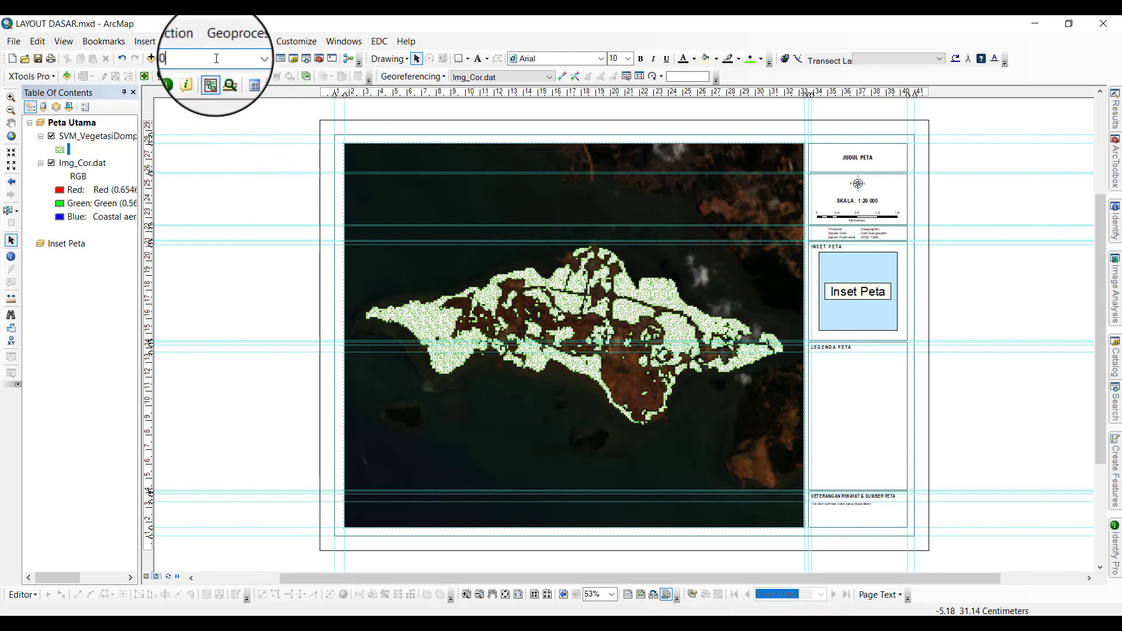
type("26000")
key("Return")
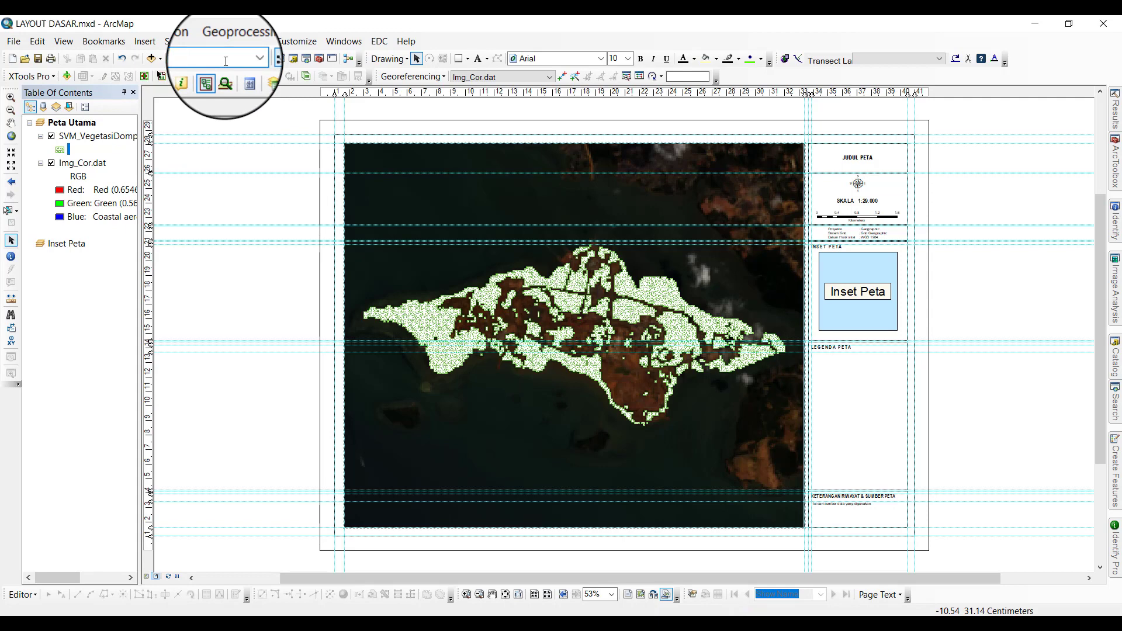
key("Return")
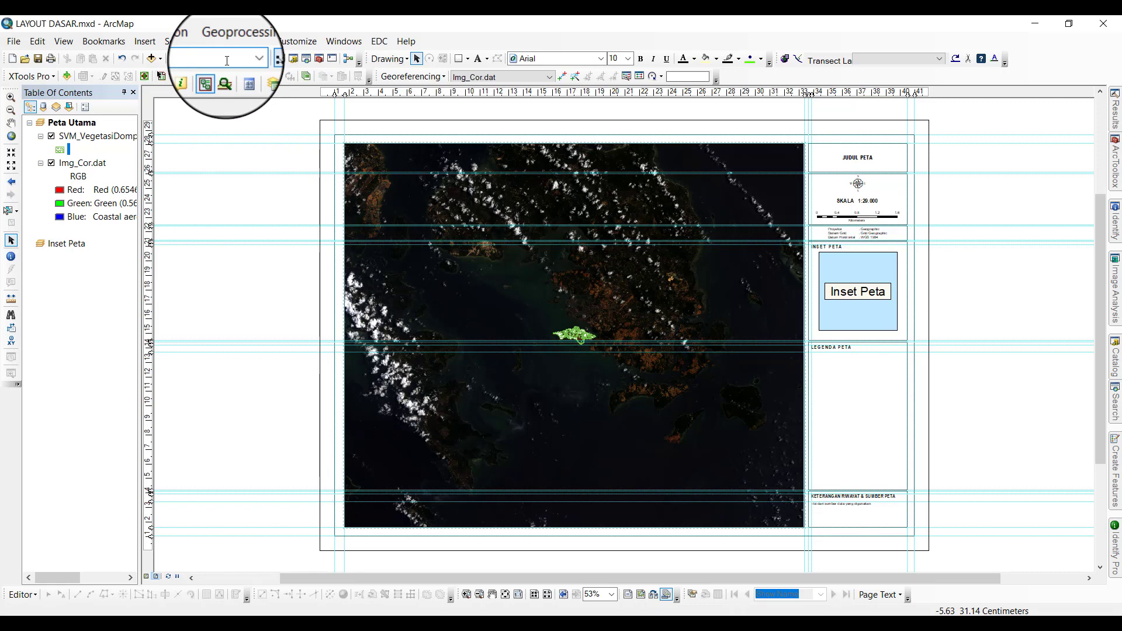
key("Return")
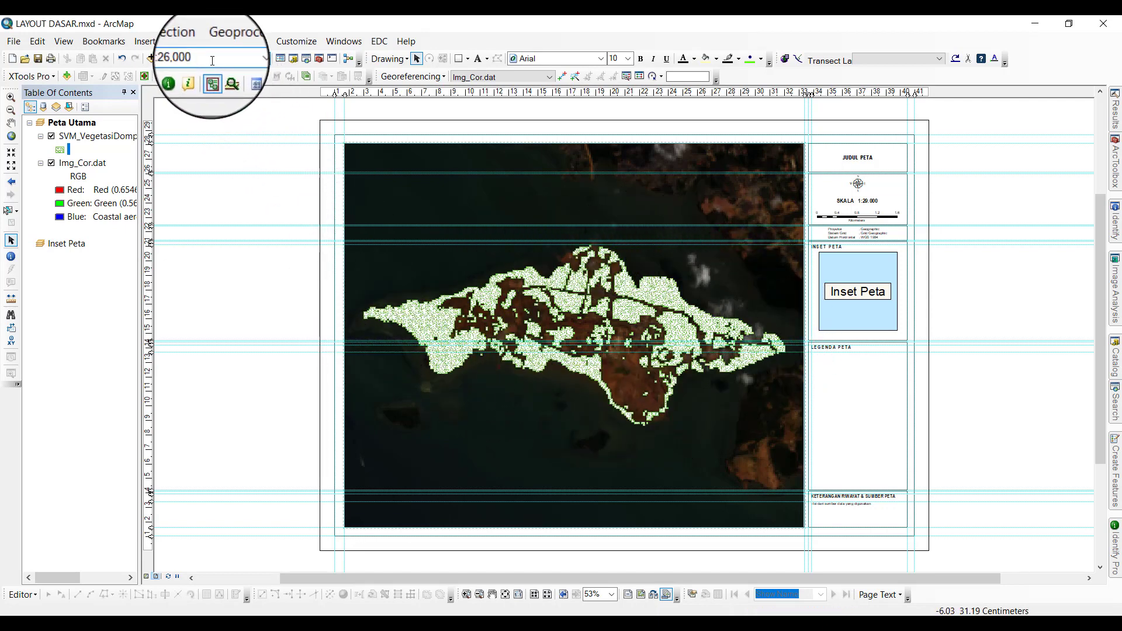
Try a map scale of 1:23,000 for Peta Utama and restore the scale to 1:26,000.
left_click_drag(212, 61, 171, 59)
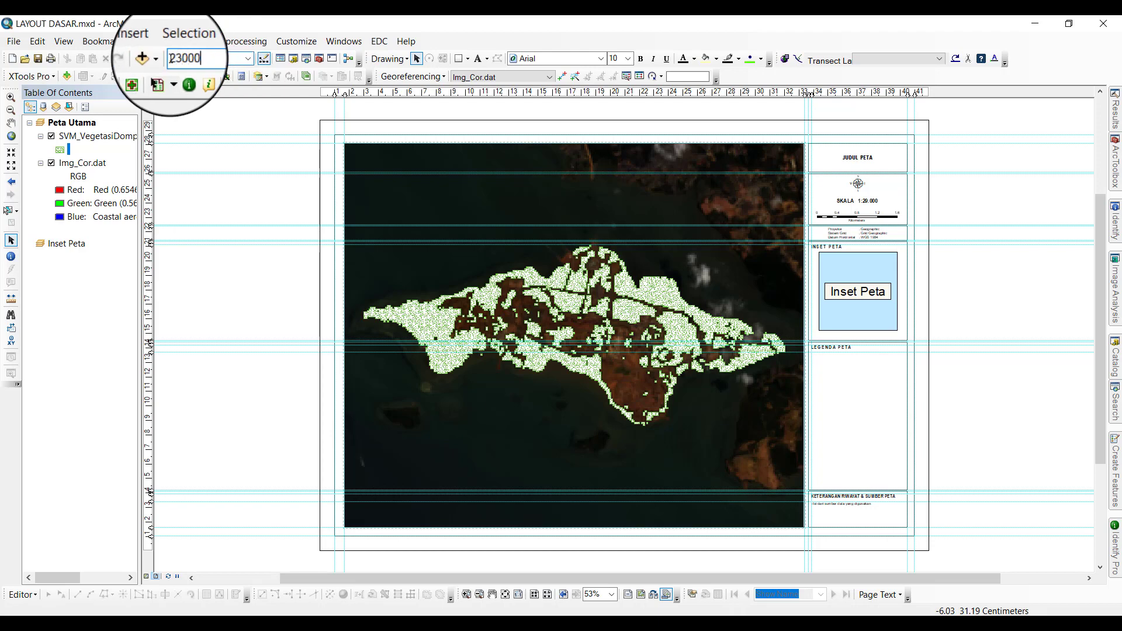
type("23000")
key("Return")
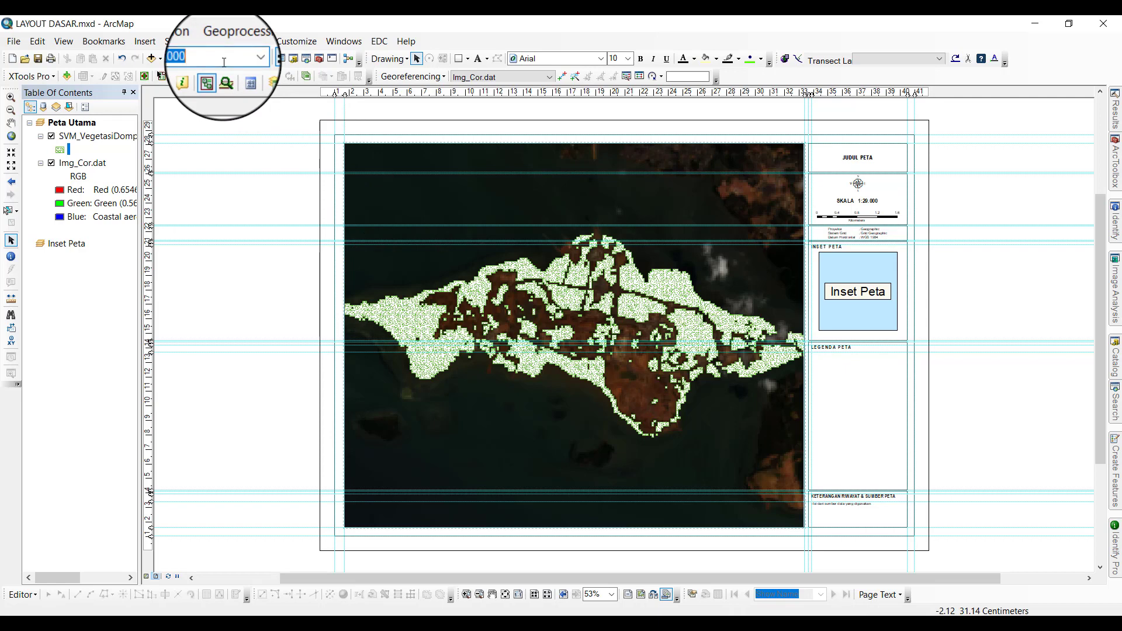
type("00")
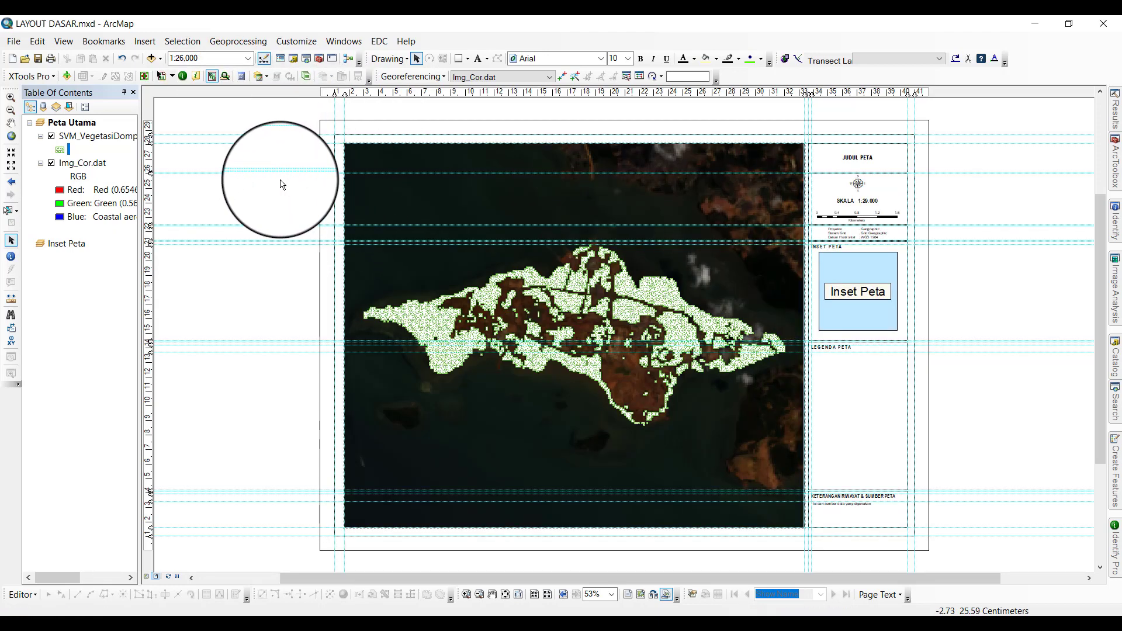
Create a bookmark of the current Peta Utama extent, keeping the suggested bookmark name.
left_click(114, 41)
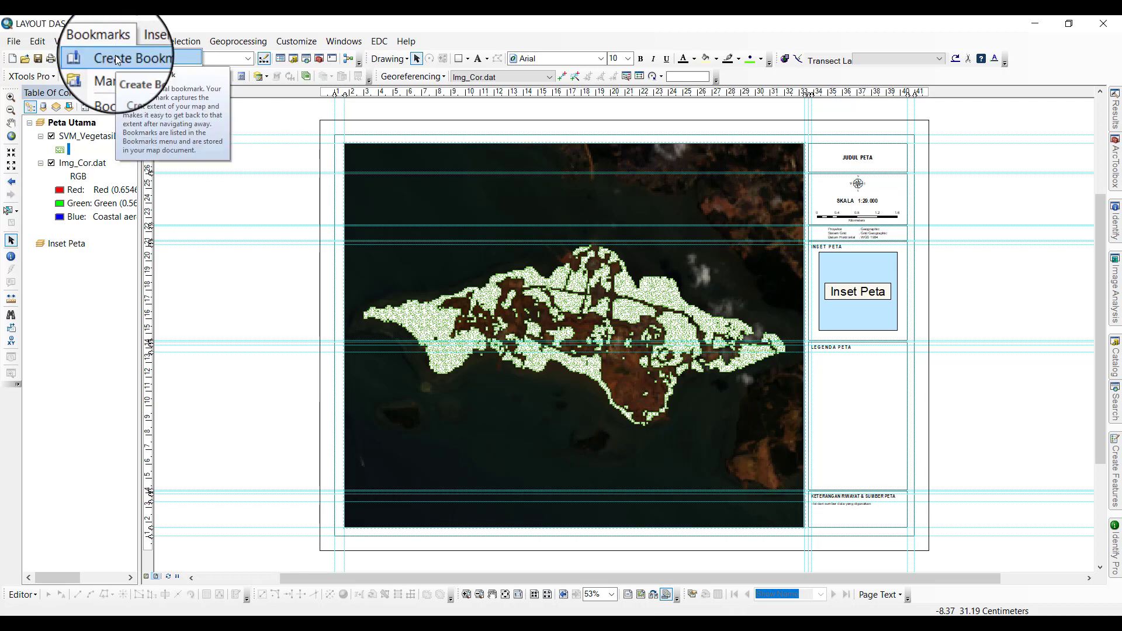
left_click(116, 56)
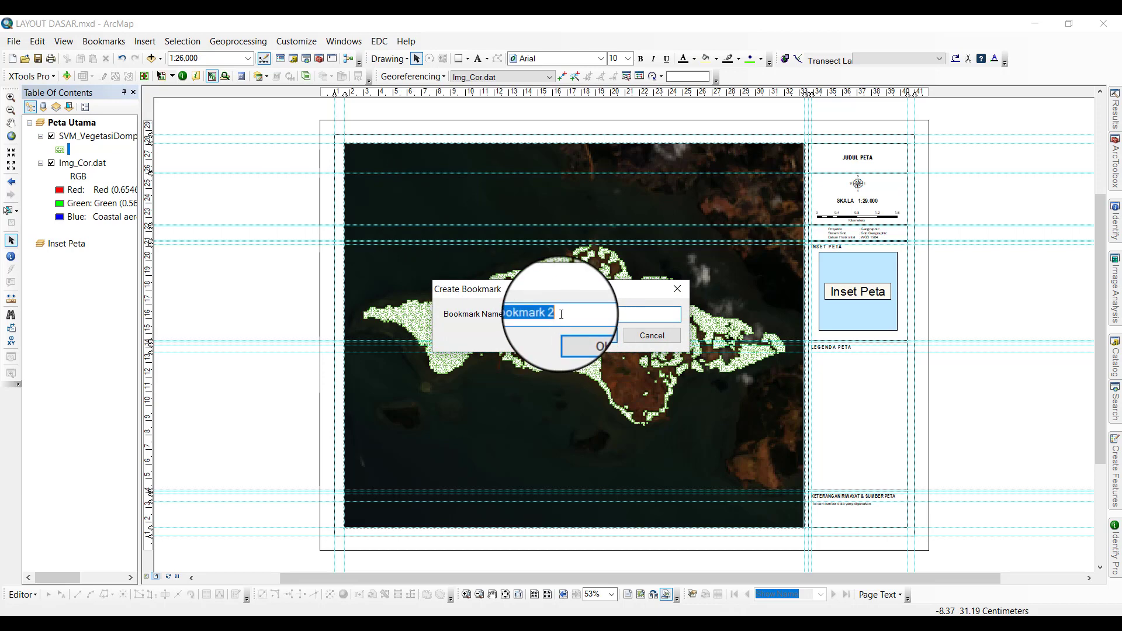
left_click(573, 334)
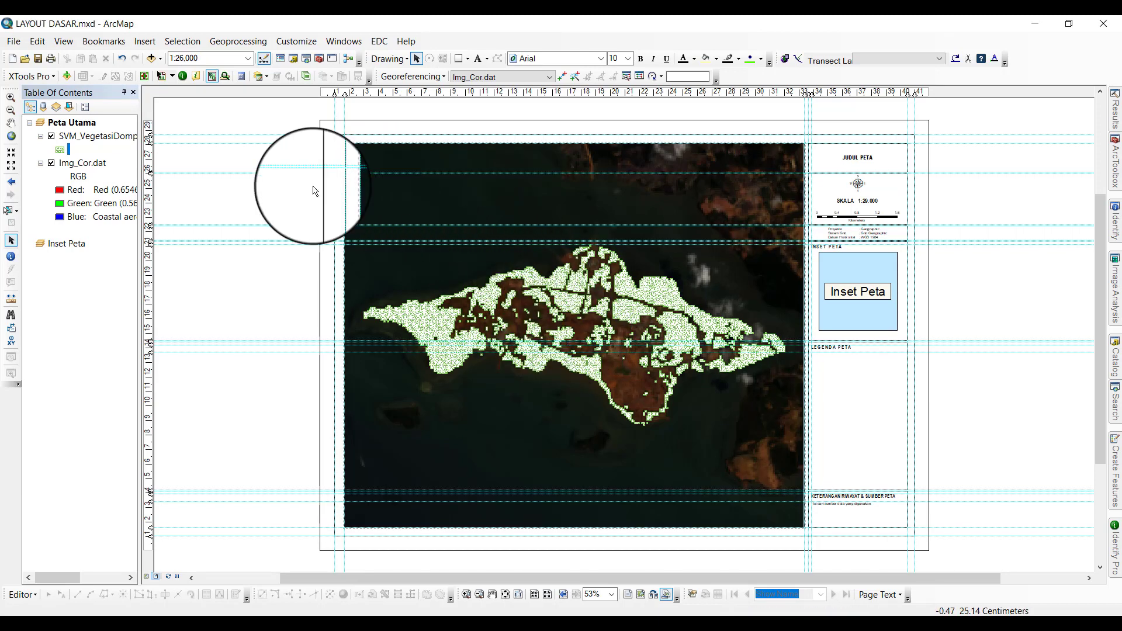
Test the new bookmark by panning the map away from the island and returning to the saved extent.
left_click(8, 124)
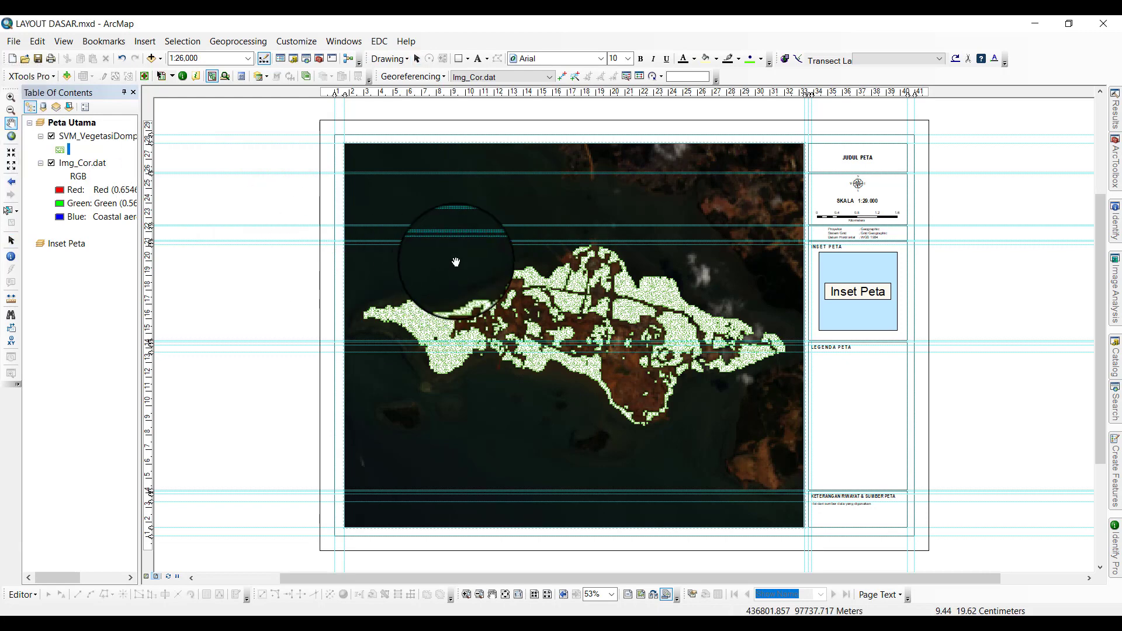
left_click_drag(434, 235, 608, 378)
scroll(583, 356, "down", 10)
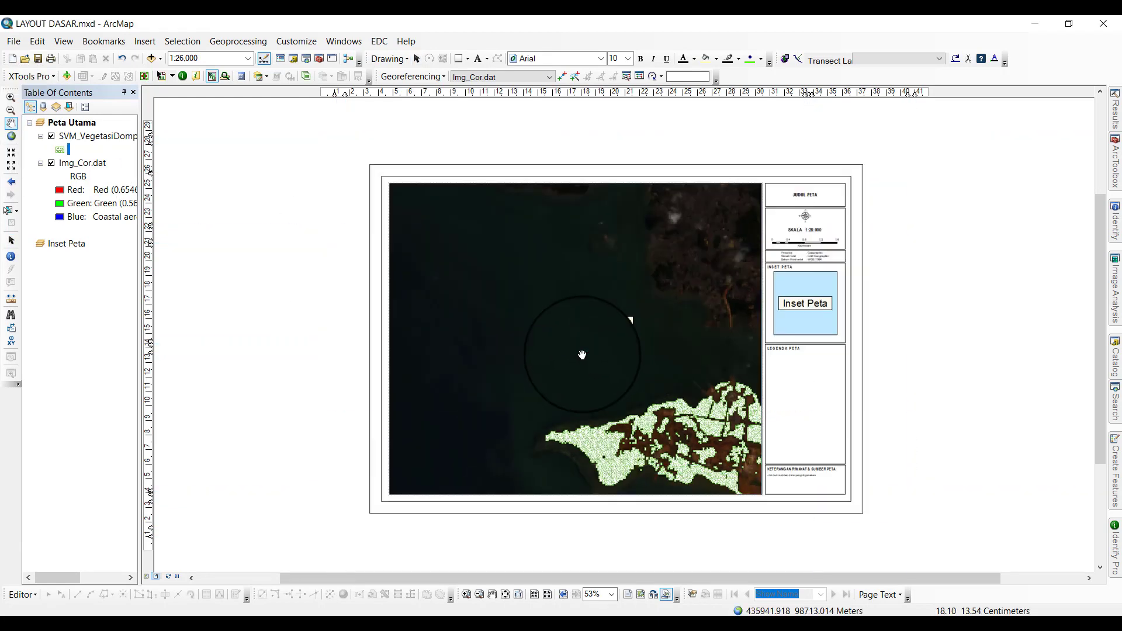
left_click(505, 597)
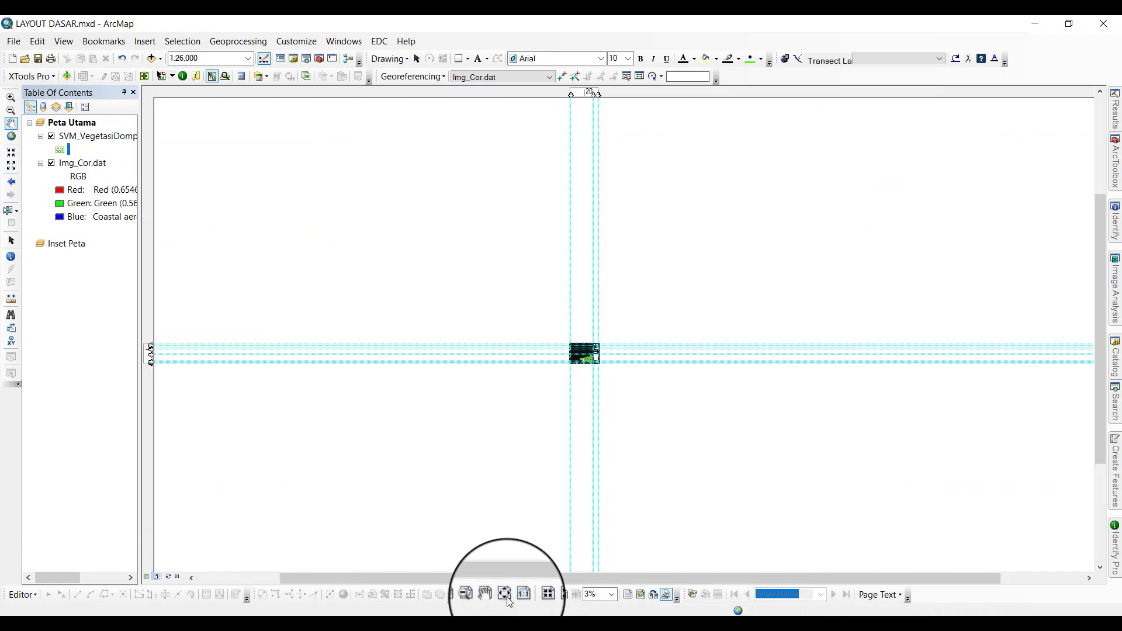
left_click(103, 41)
left_click(135, 108)
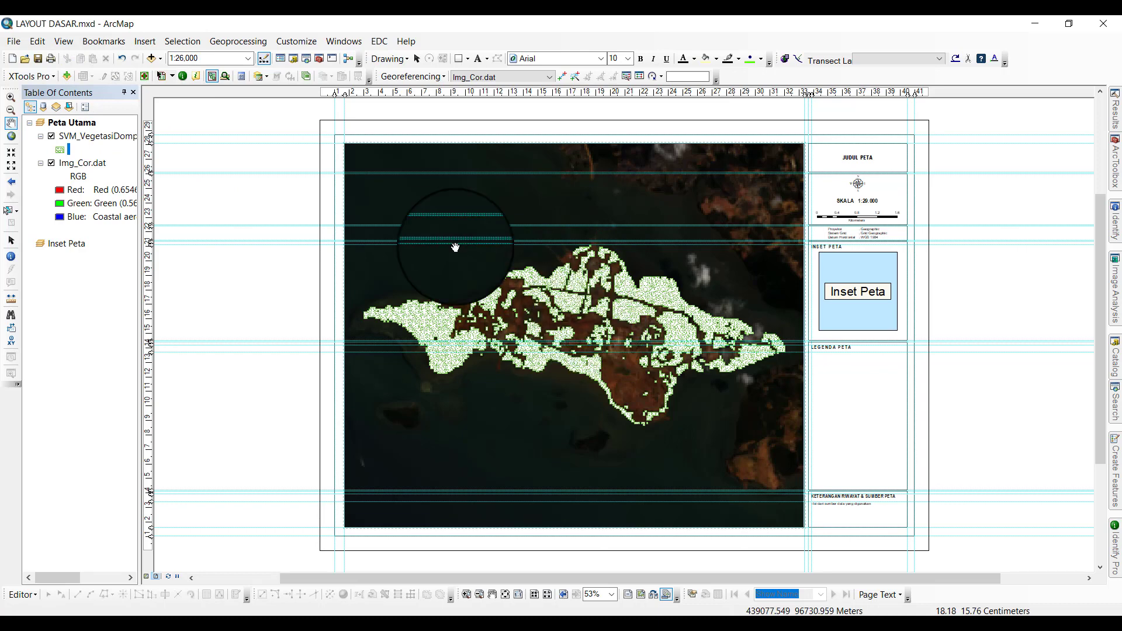
Change the scale text above the scale bar to SKALA 1:26.000 and save the map document.
left_click(416, 58)
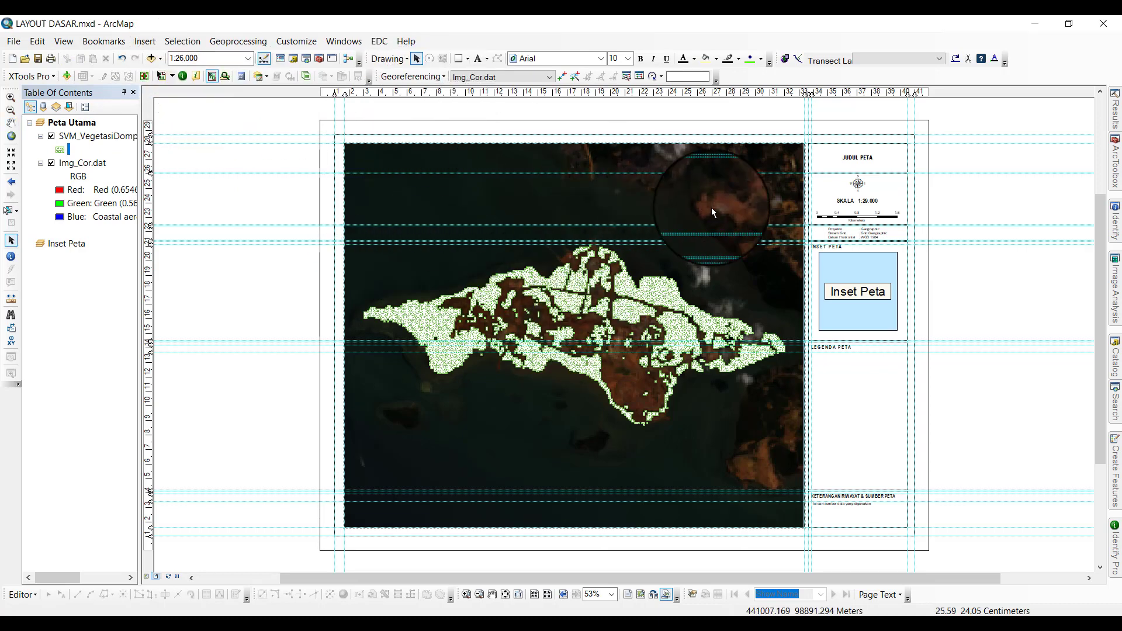
scroll(940, 206, "down", 5)
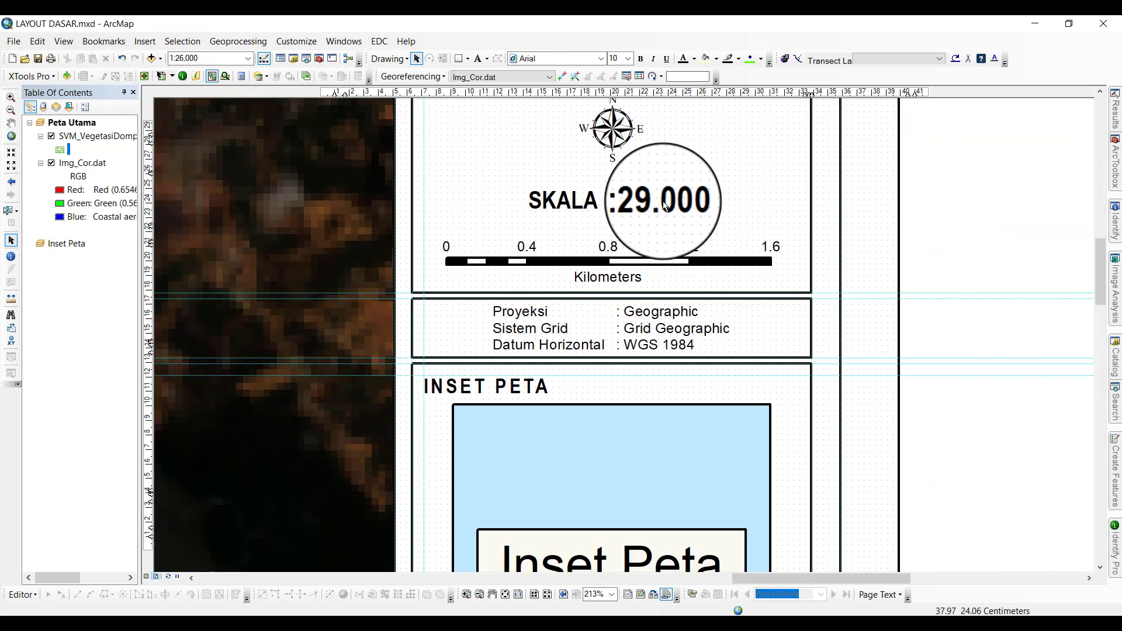
right_click(665, 206)
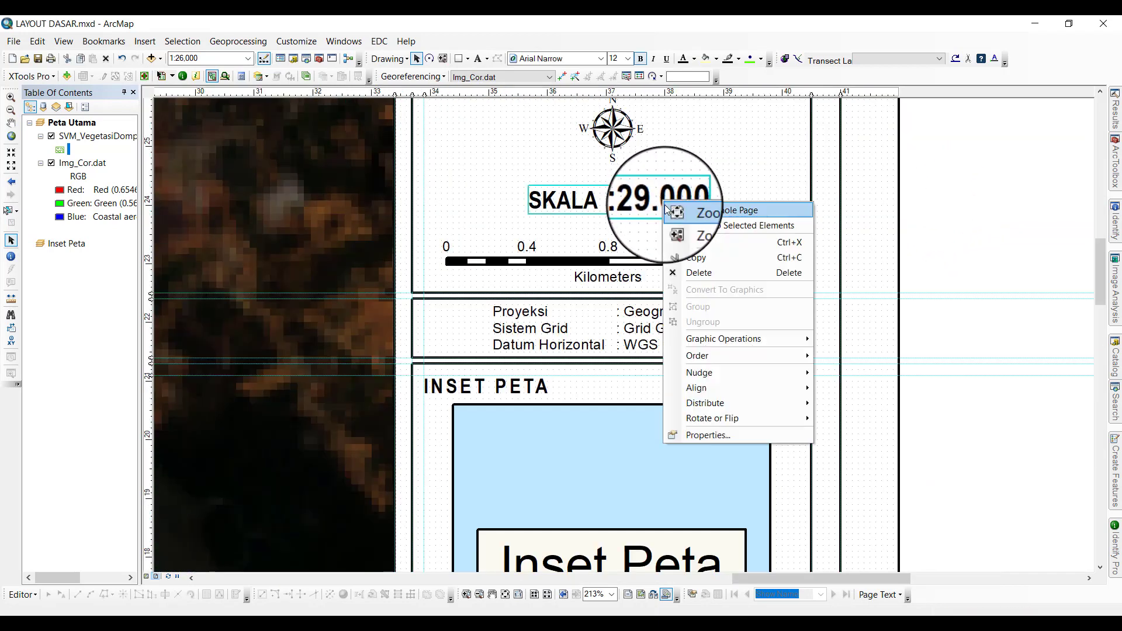
left_click(701, 437)
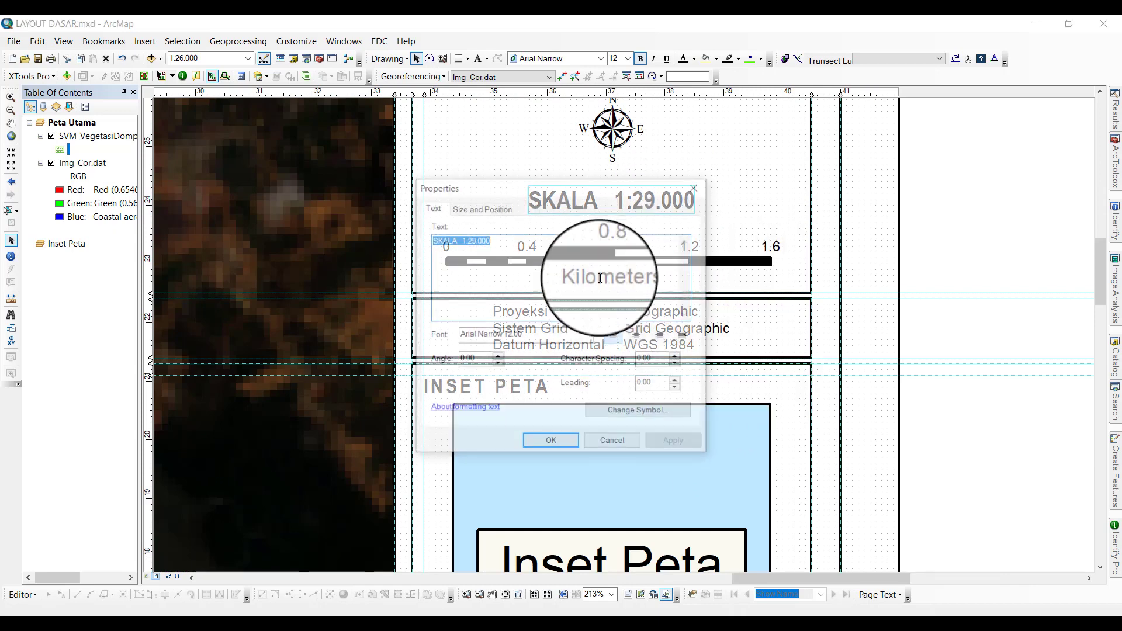
left_click(473, 240)
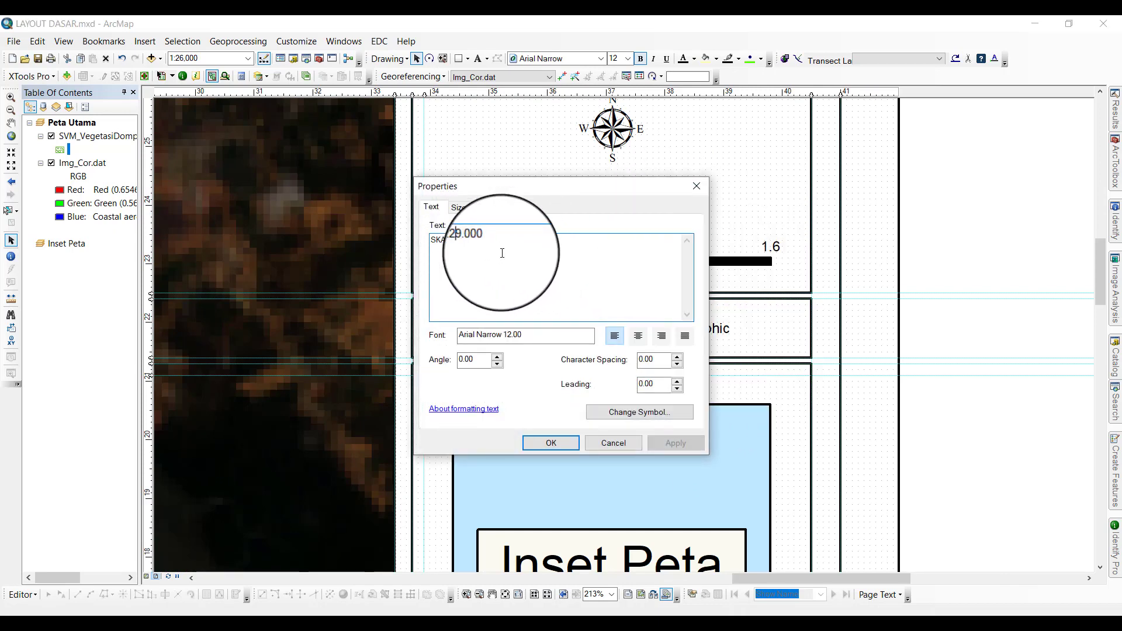
left_click(541, 443)
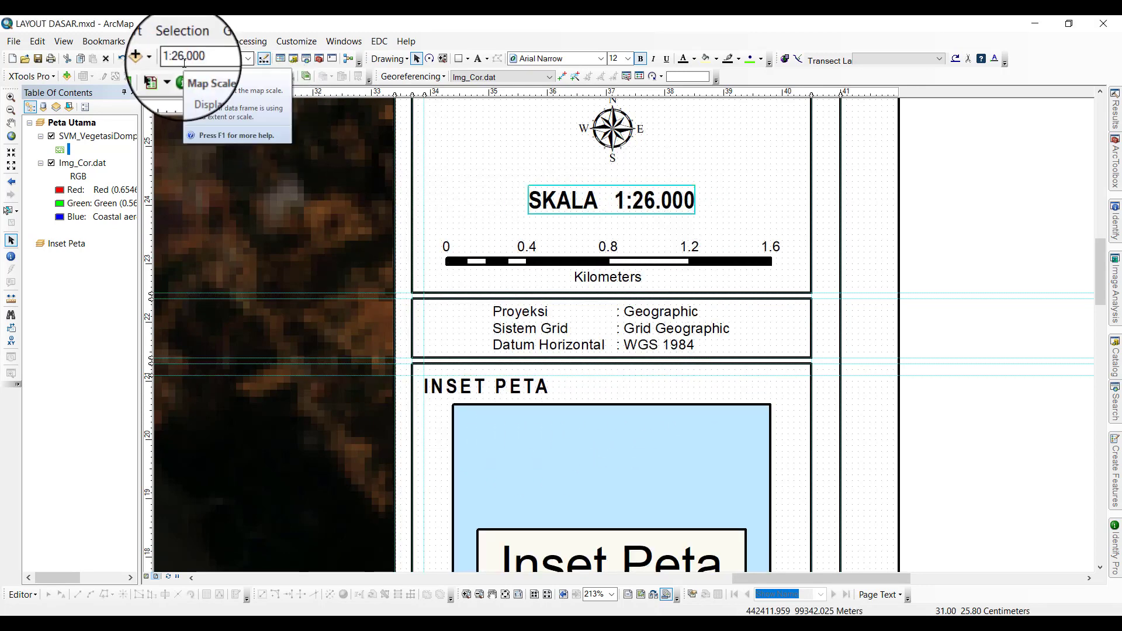
left_click(968, 339)
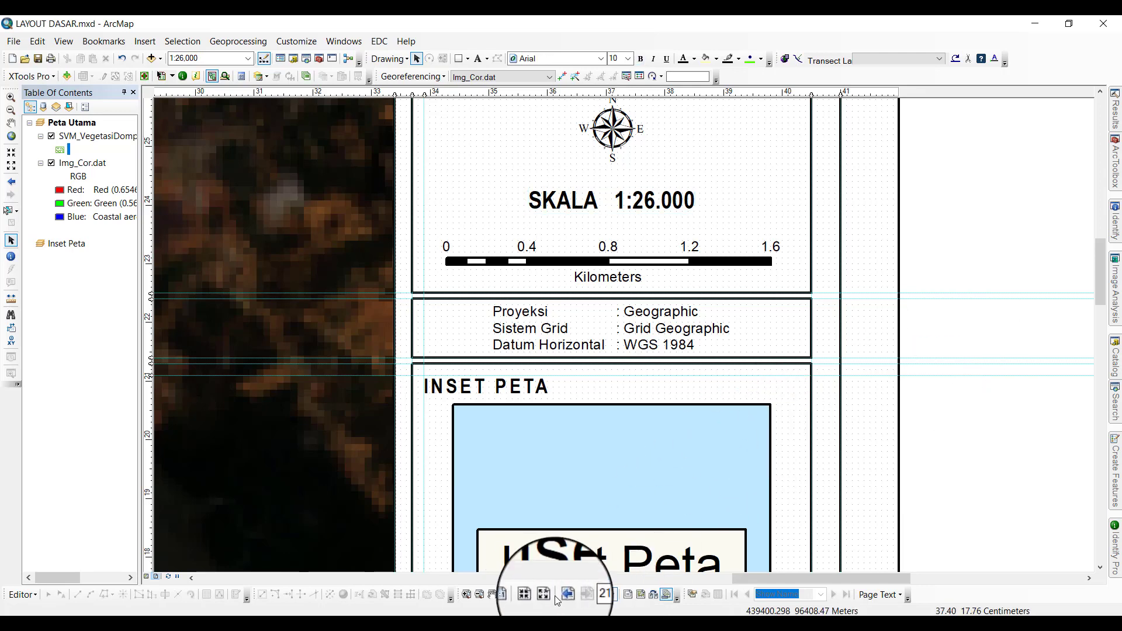
left_click(510, 595)
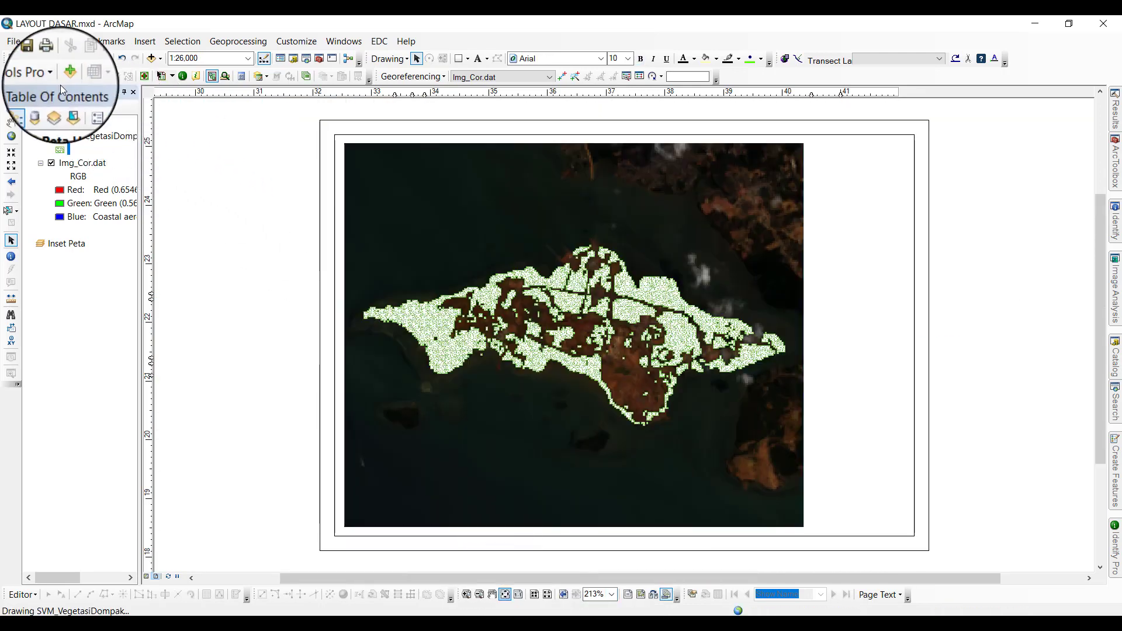
left_click(36, 59)
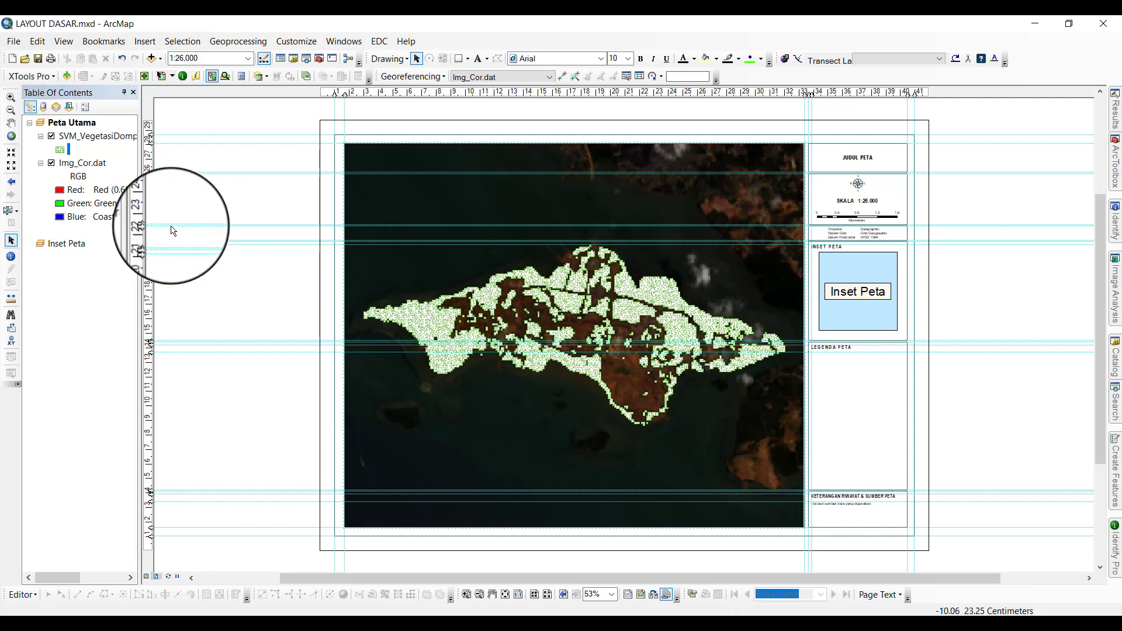
Copy the Img_Cor.dat layer from Peta Utama and paste it into the Inset Peta data frame.
left_click(100, 164)
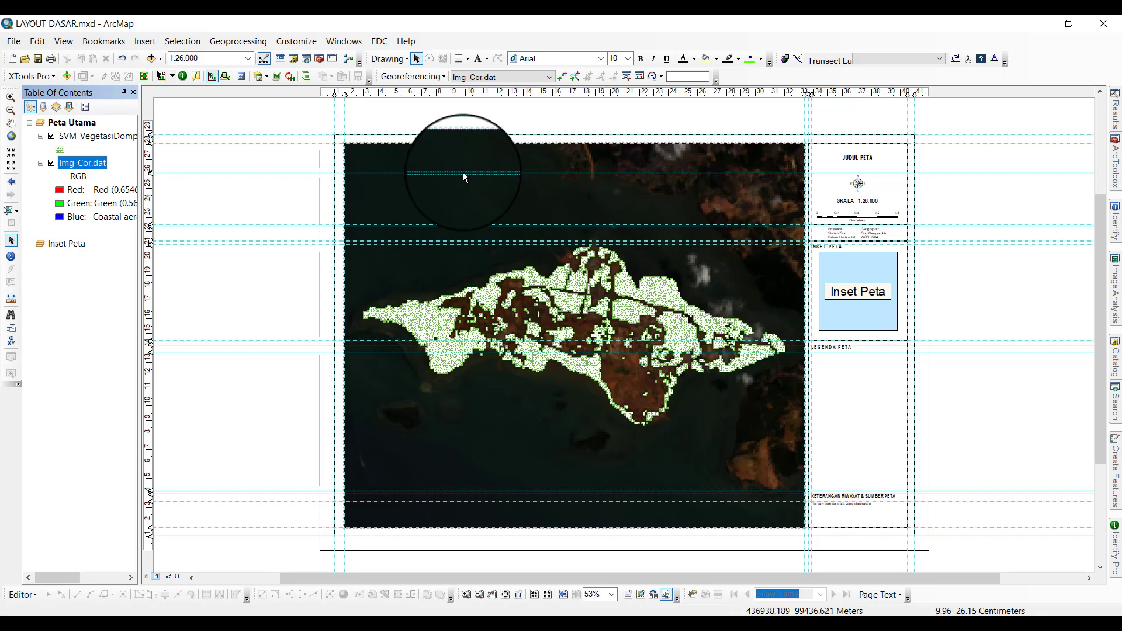
right_click(80, 169)
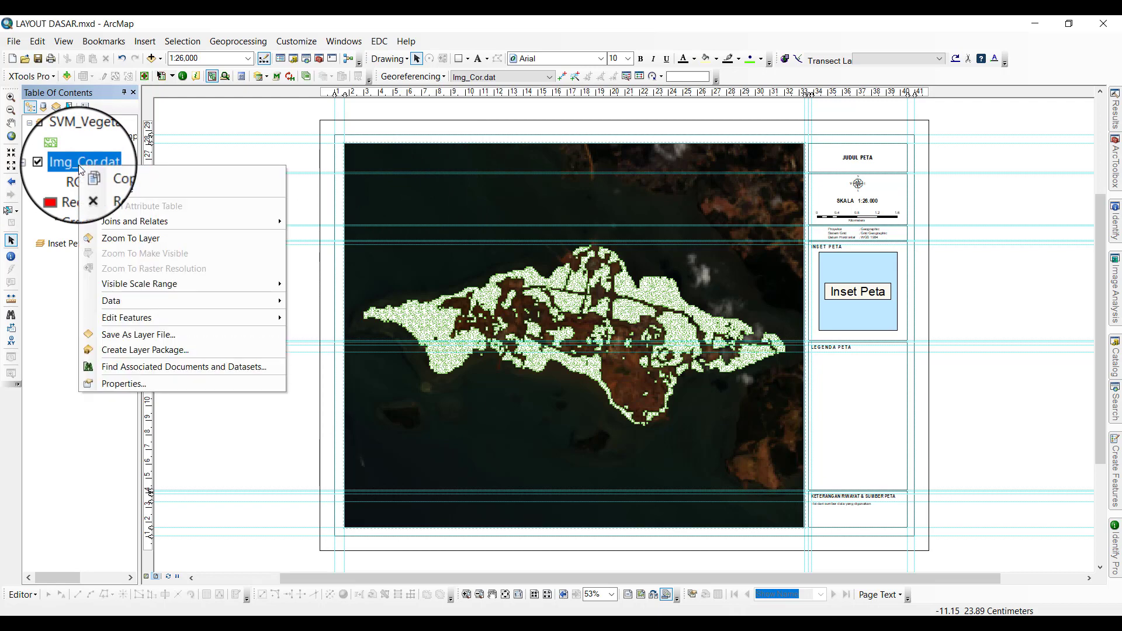
left_click(92, 174)
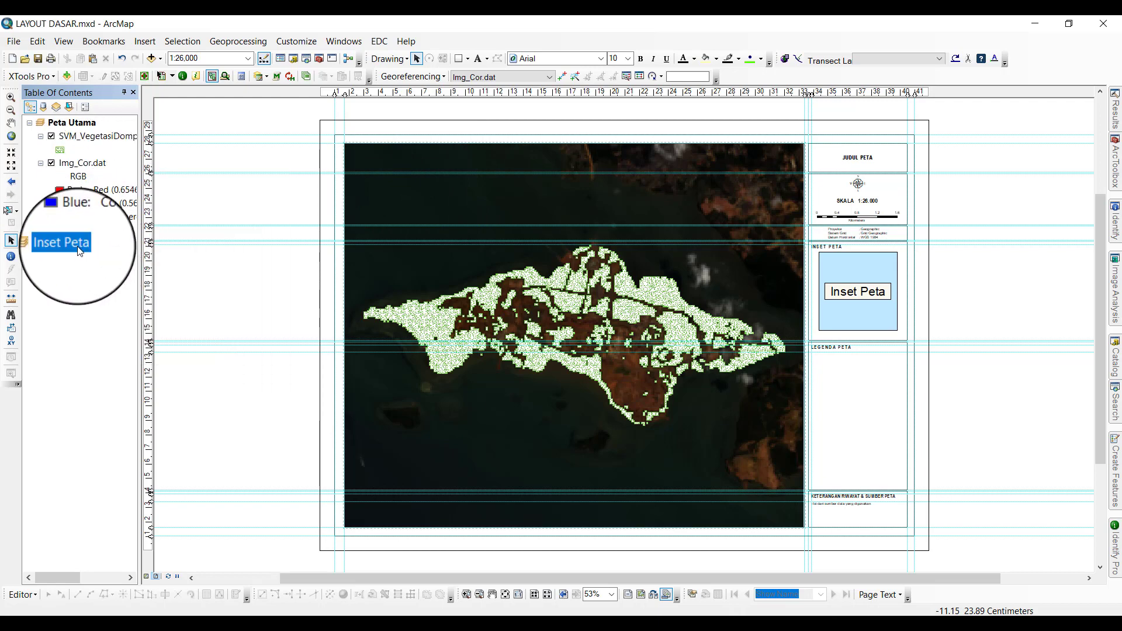
right_click(80, 251)
left_click(123, 317)
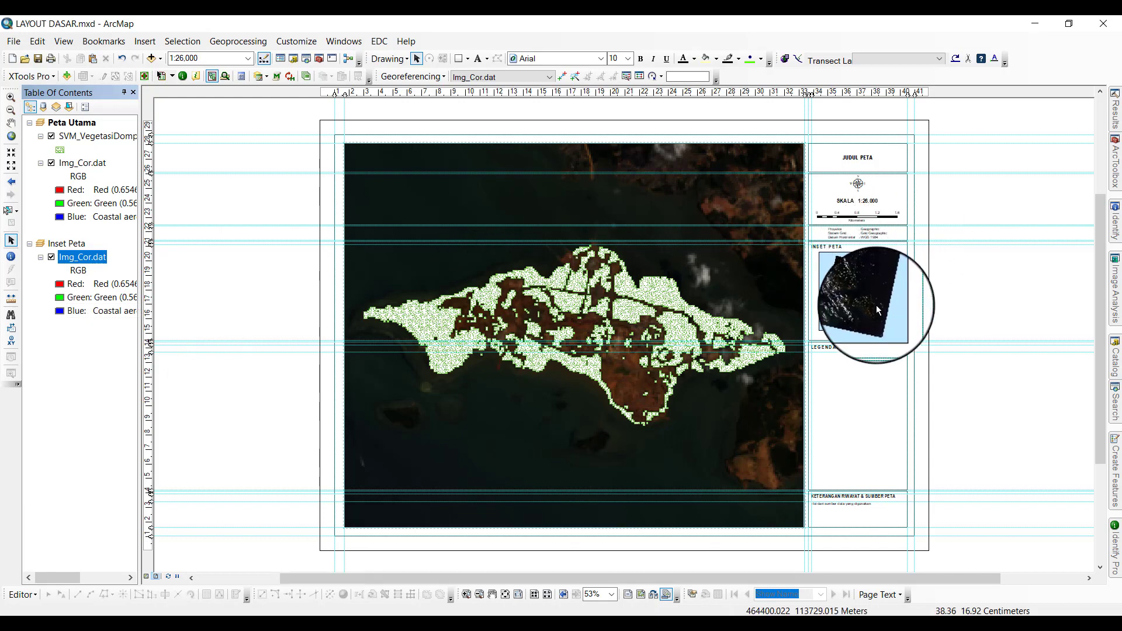
Activate the Inset Peta data frame, set its scale to 1:3,000,000 and reposition the satellite image within the inset.
right_click(86, 247)
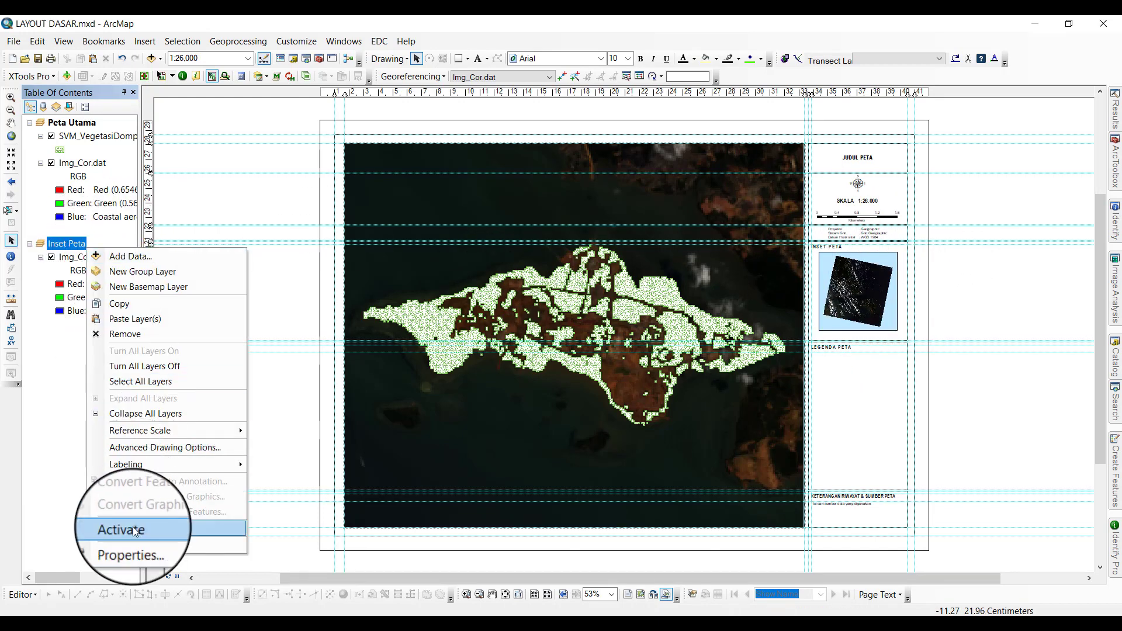
left_click(111, 529)
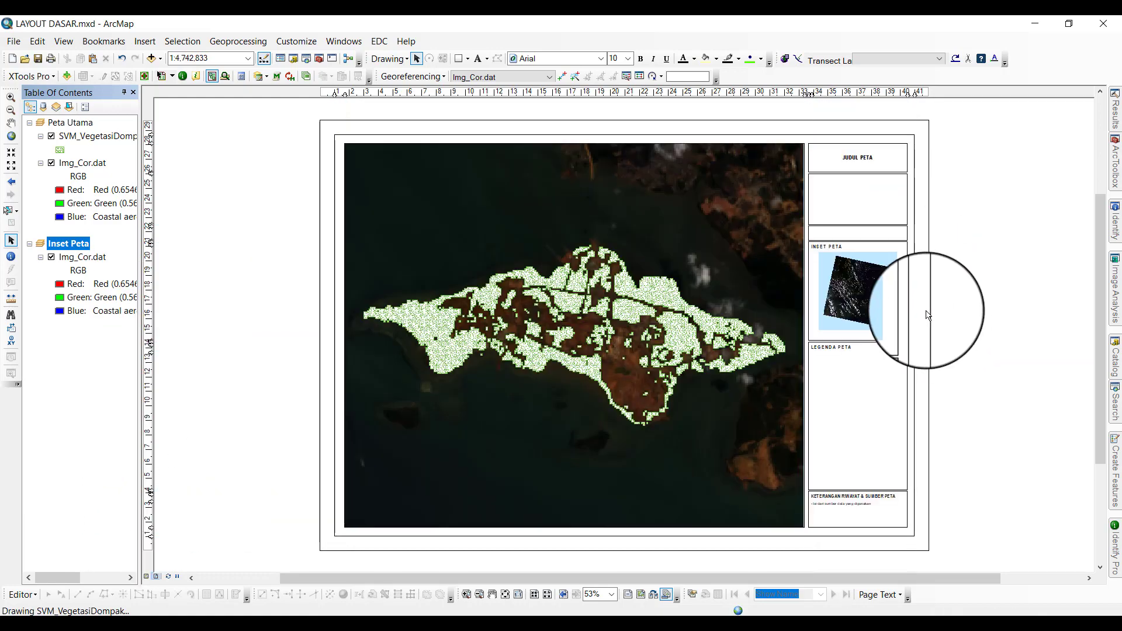
scroll(935, 309, "up", 4)
scroll(913, 291, "up", 2)
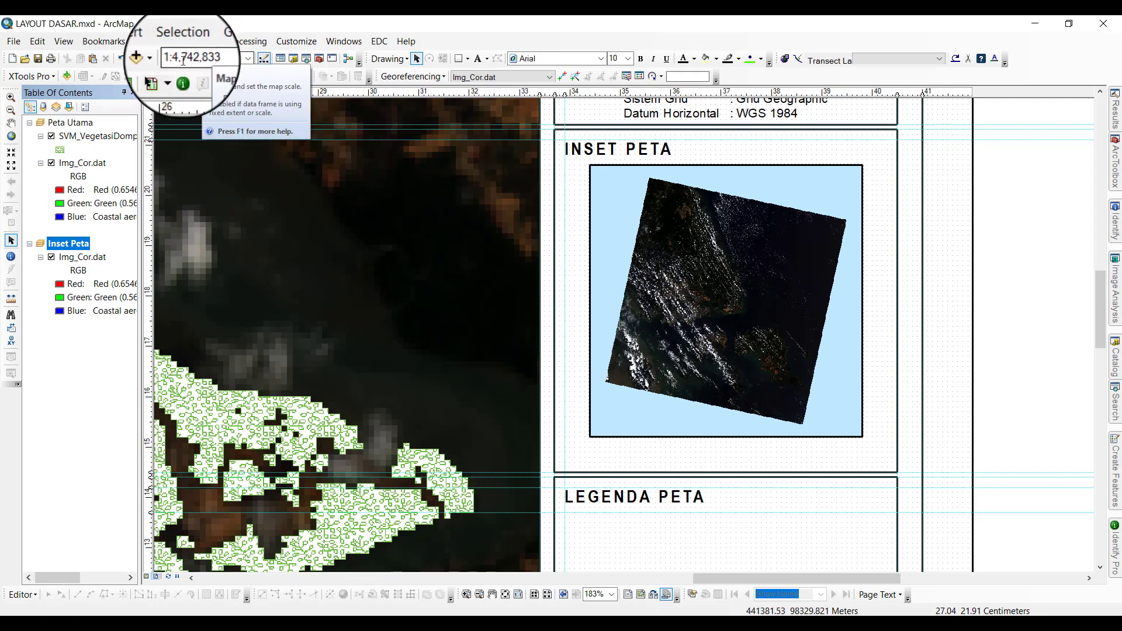
left_click(248, 58)
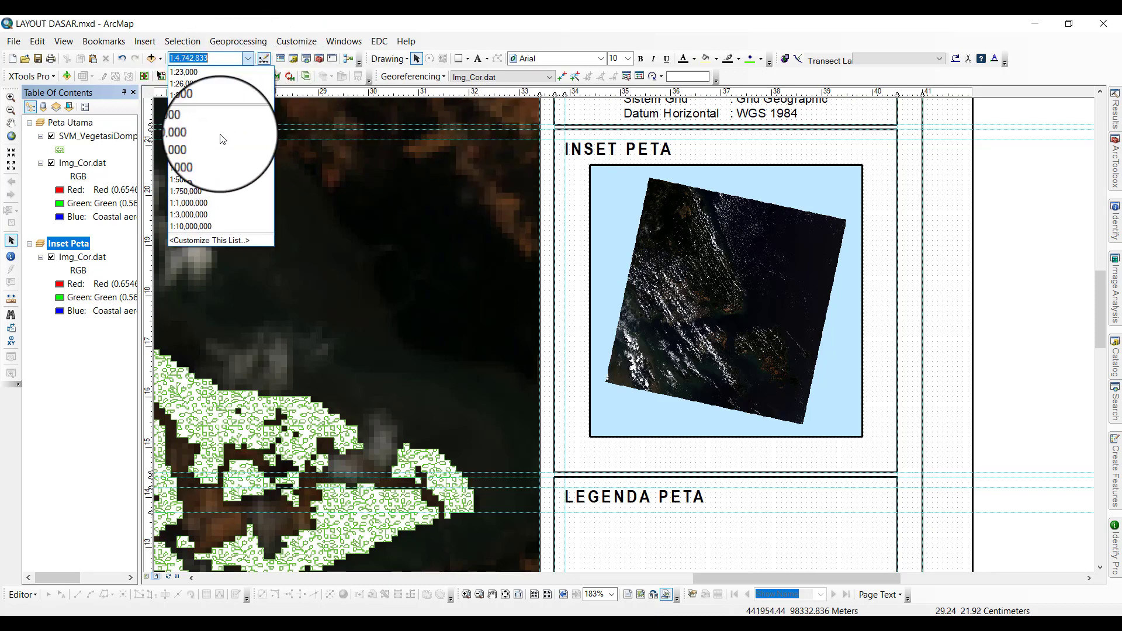
left_click(191, 215)
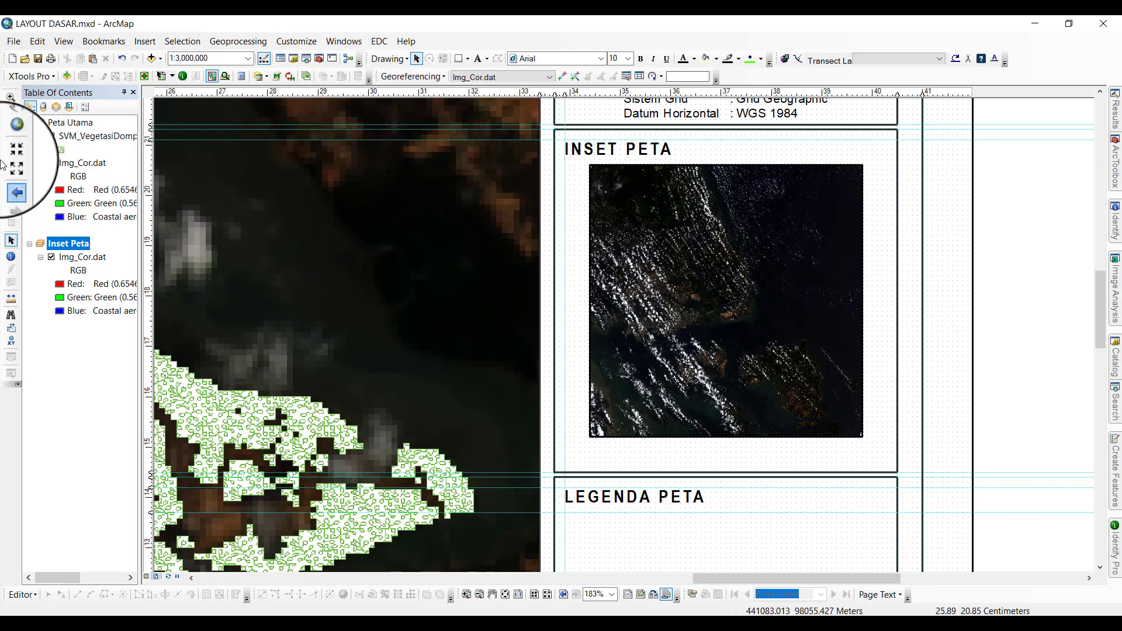
left_click(11, 123)
left_click_drag(634, 364, 782, 325)
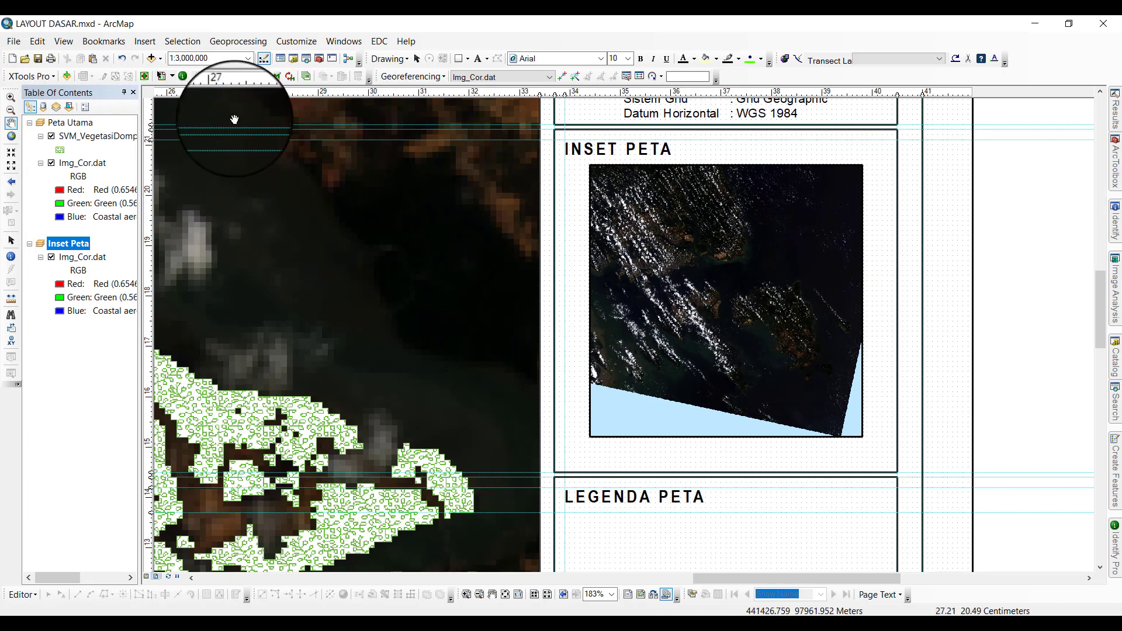
Set the inset map's scale to 1:1,000,000 and pan the island into the middle of the frame.
left_click(254, 59)
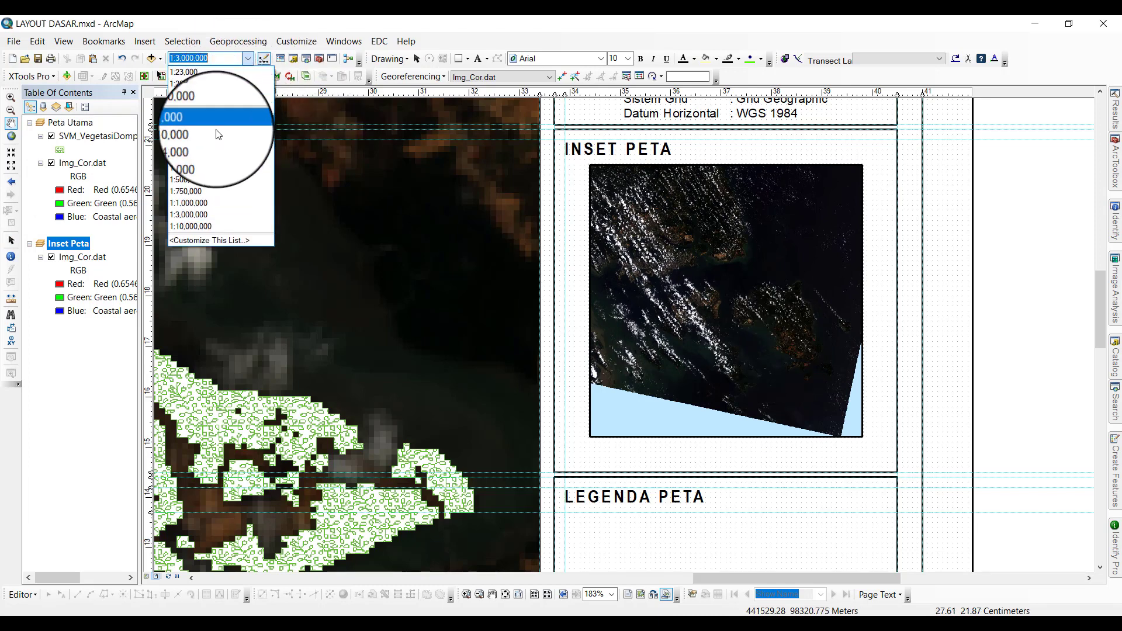
left_click(210, 207)
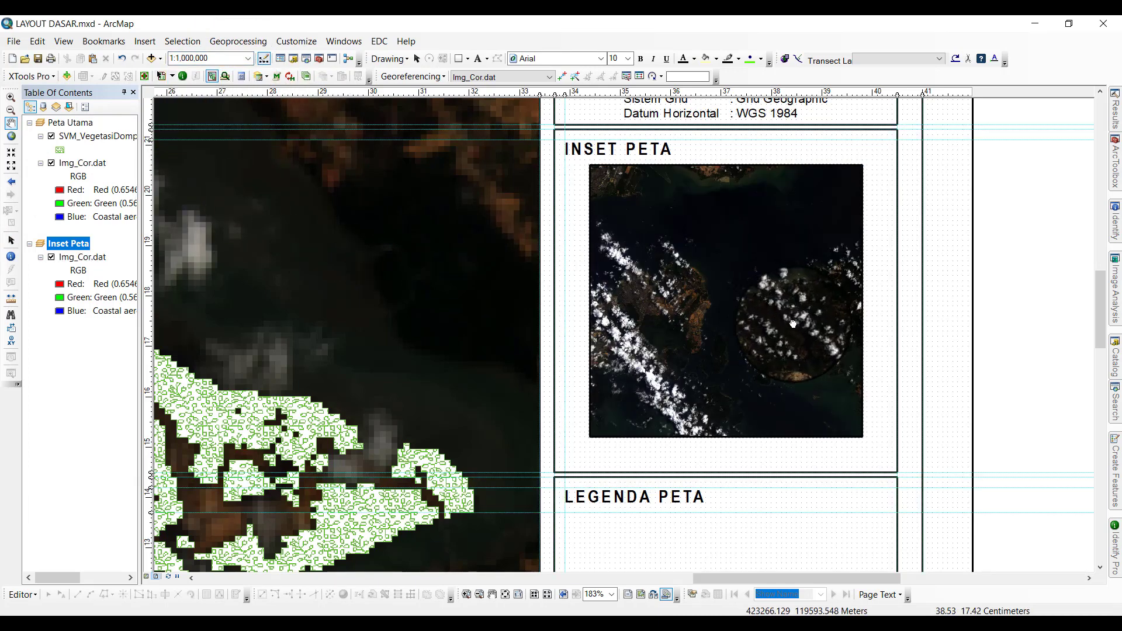
left_click_drag(724, 284, 657, 280)
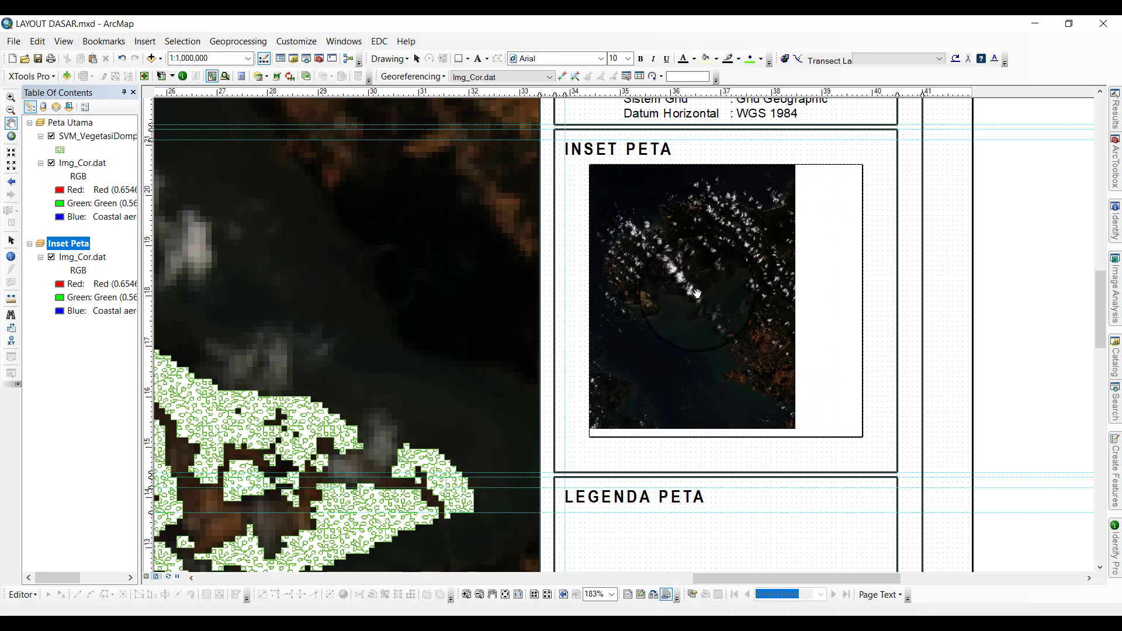
Set the inset map's scale to 1:1,500,000 and bookmark its extent, keeping the suggested bookmark name.
left_click(236, 61)
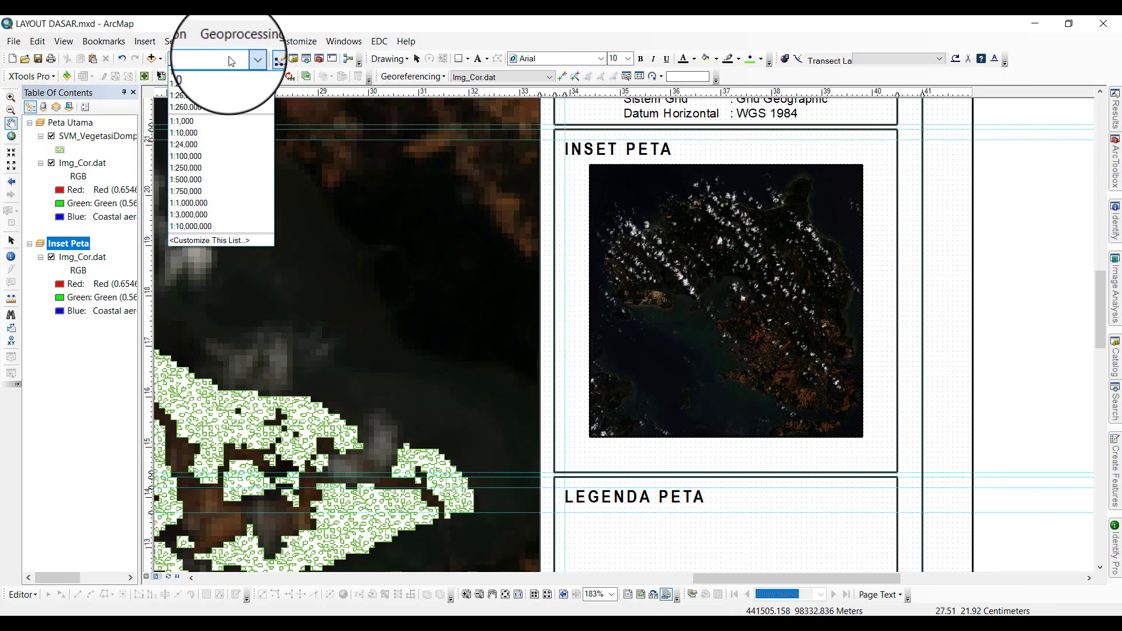
type("1500000")
key("Return")
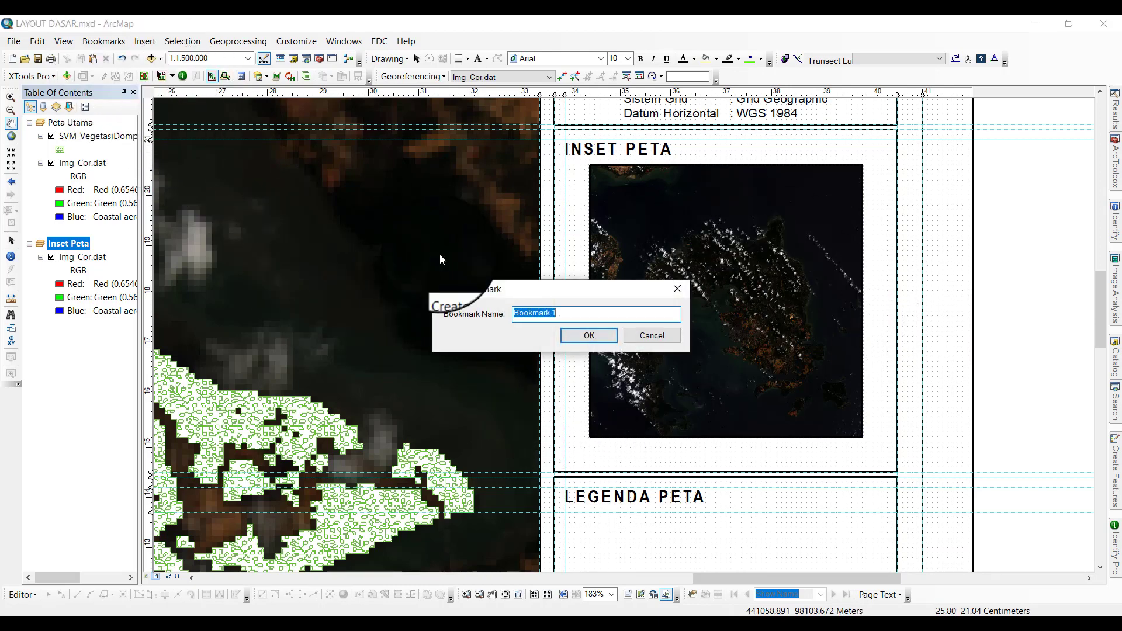
left_click(579, 334)
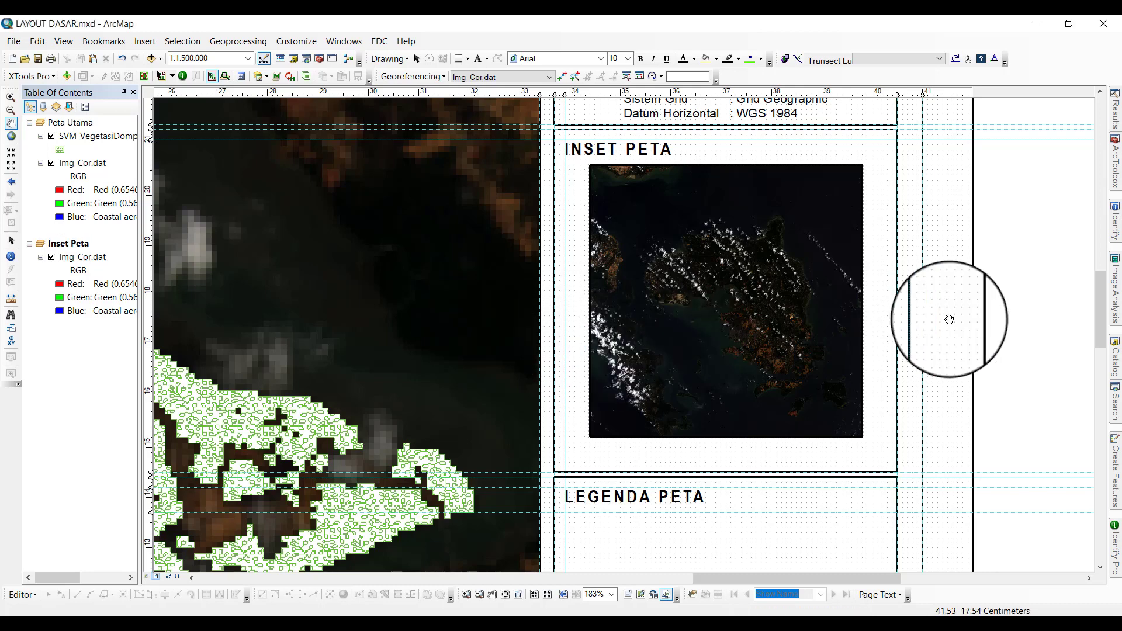
Reactivate the Peta Utama data frame and turn off its SVM_VegetasiDompak layer.
left_click(502, 597)
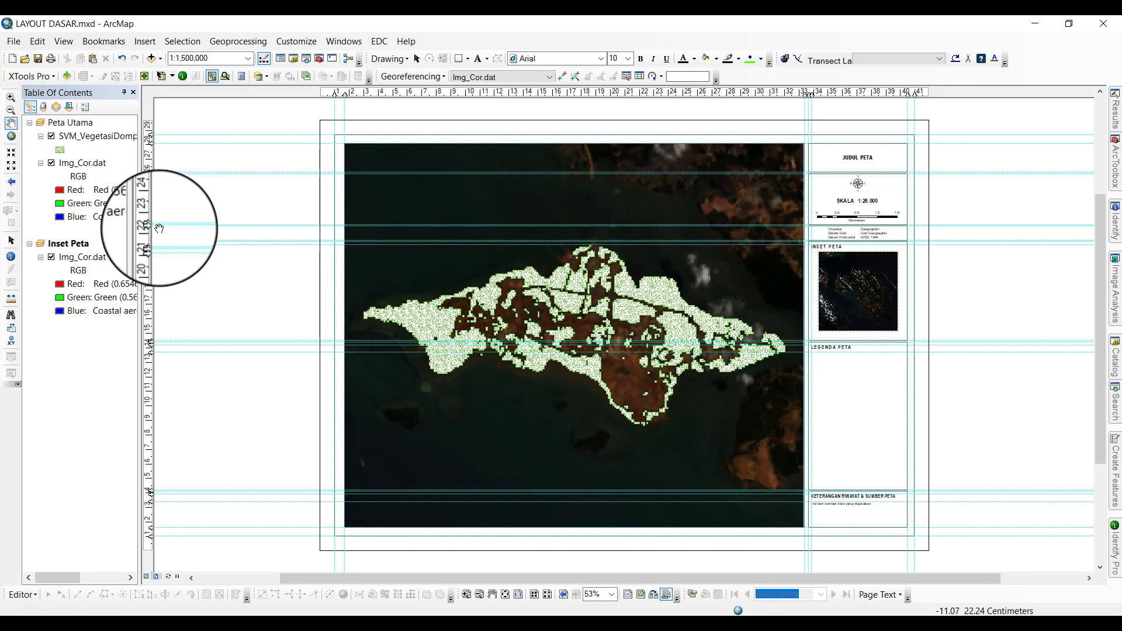
right_click(70, 124)
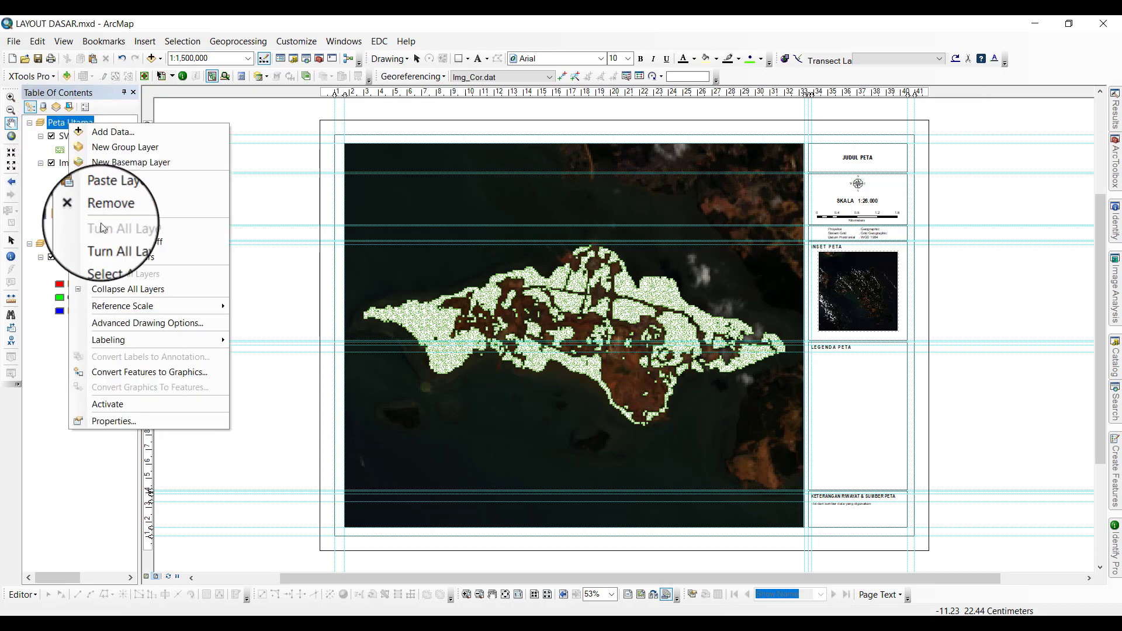
left_click(121, 404)
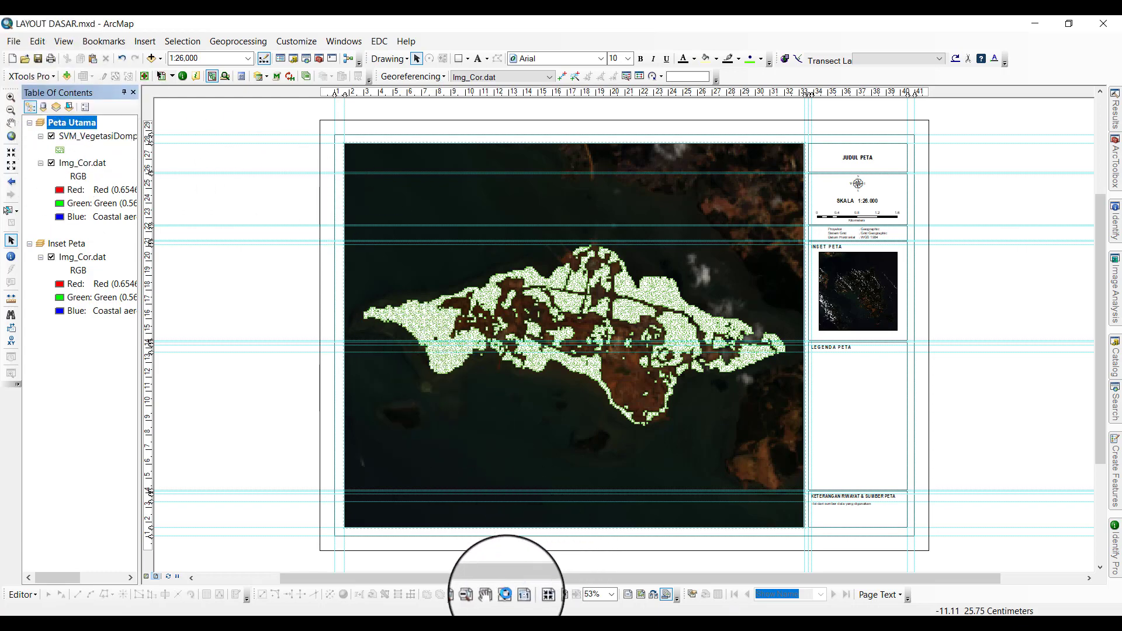
left_click(492, 592)
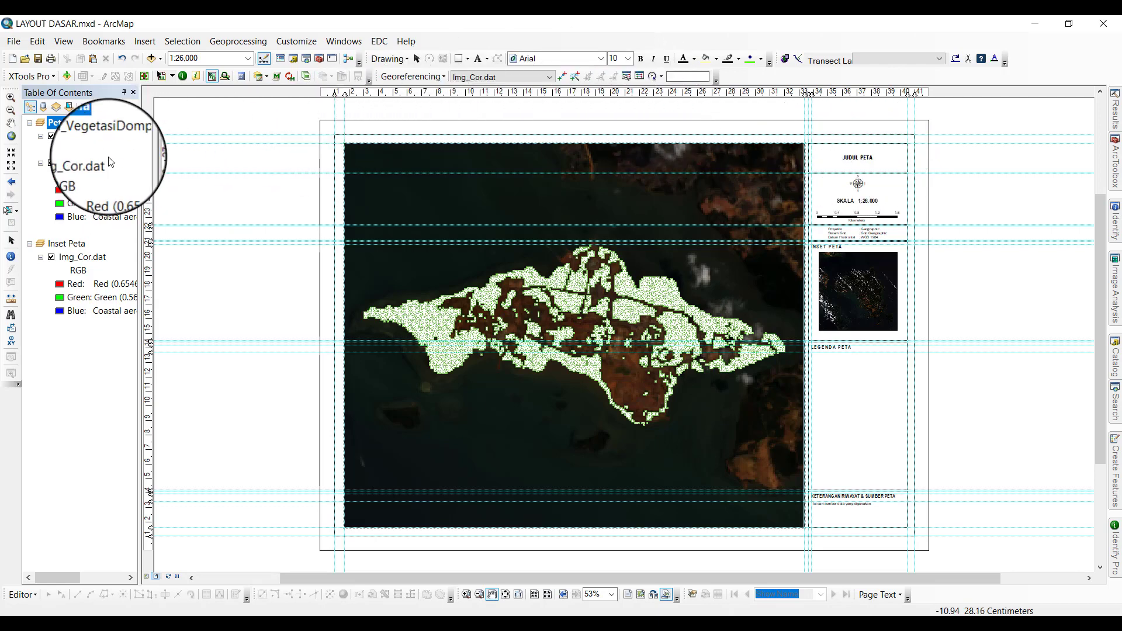
left_click(51, 137)
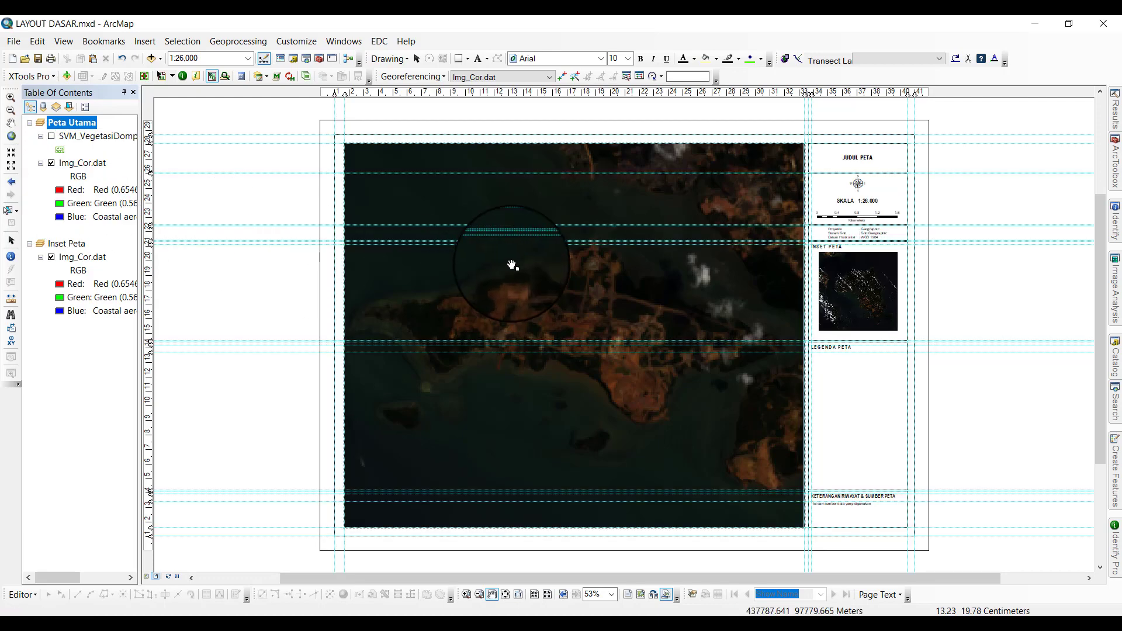
Add a graticule with labels to the Peta Utama data frame, placing parallels and meridians every 30 seconds.
left_click(417, 58)
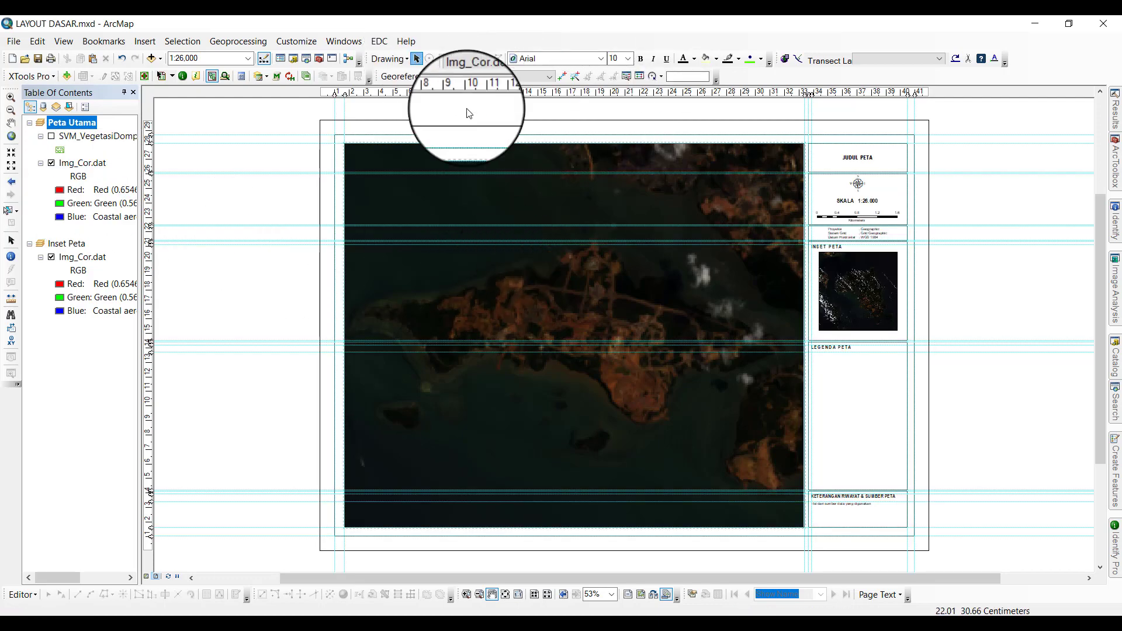
left_click(494, 171)
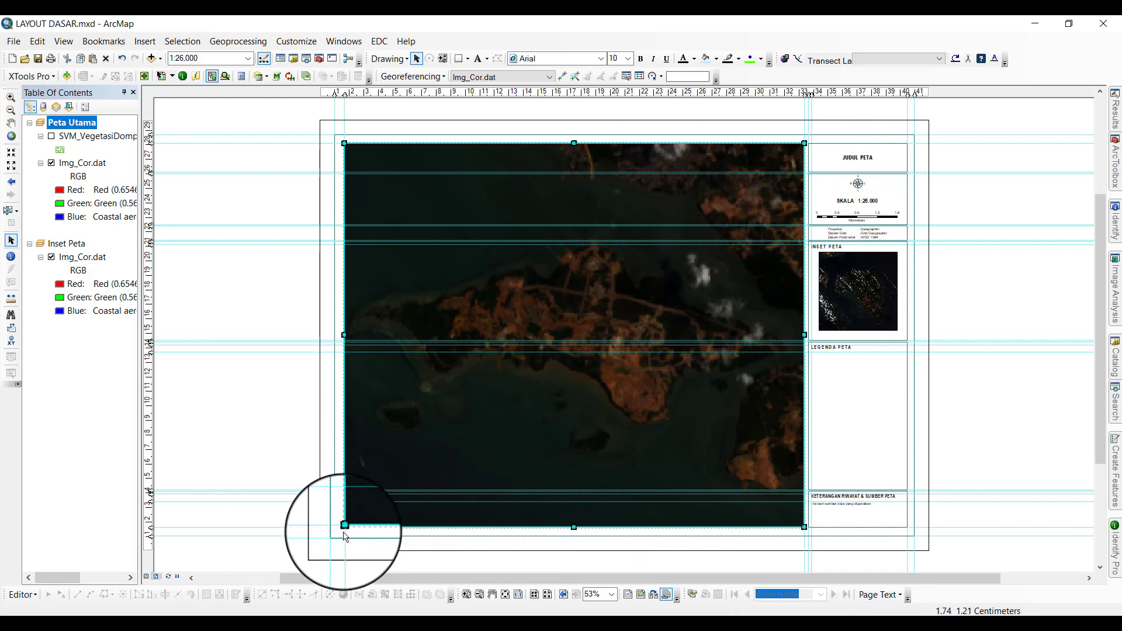
right_click(498, 284)
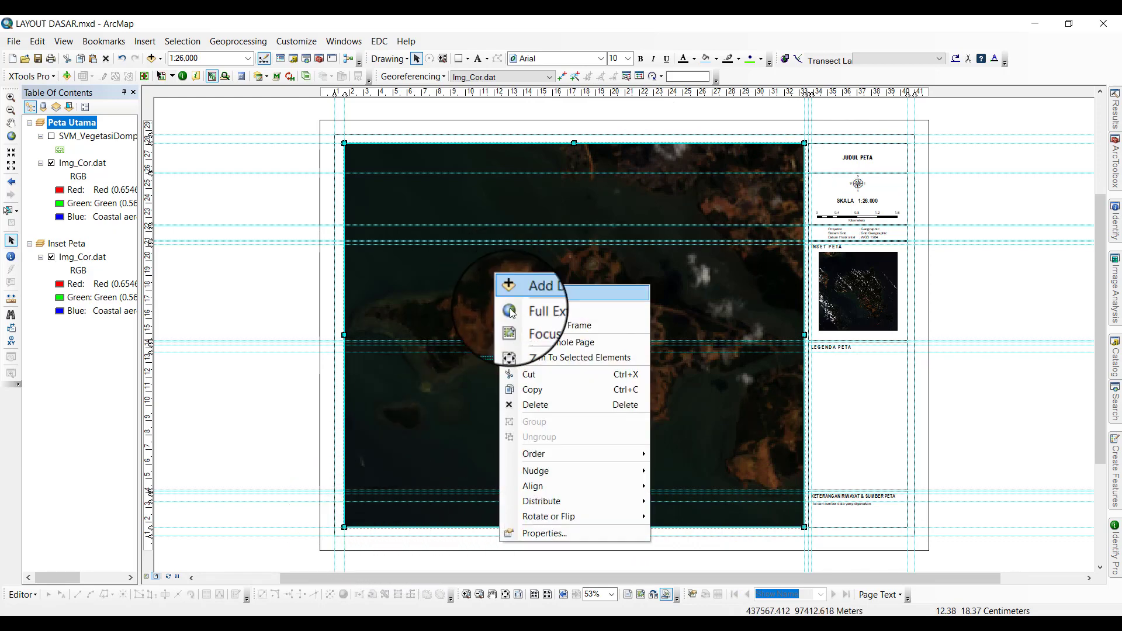
left_click(532, 534)
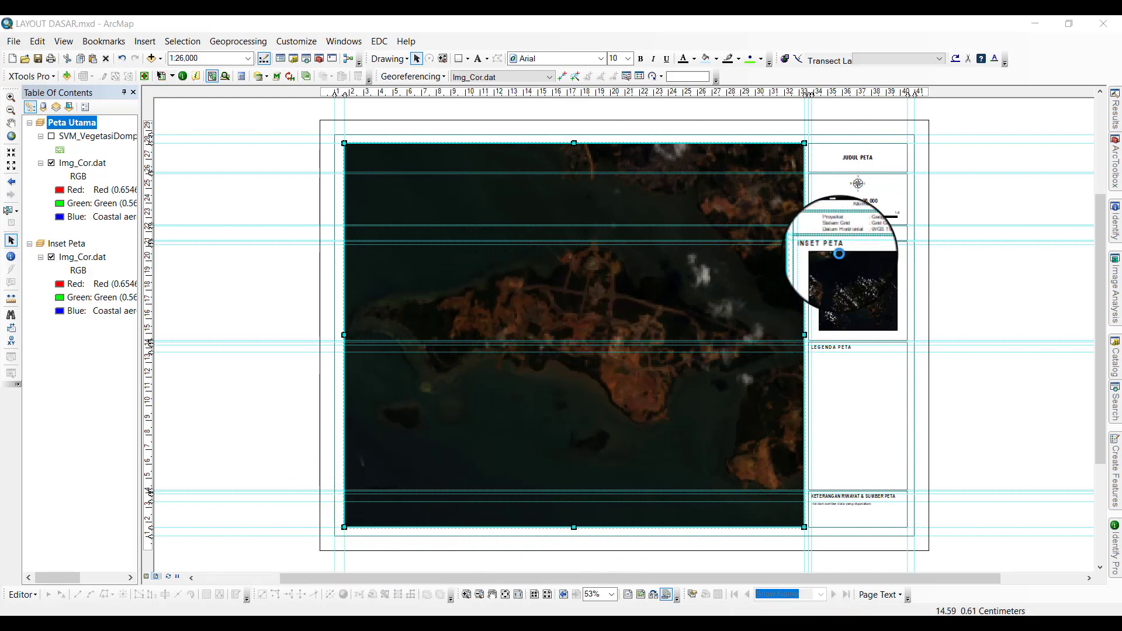
left_click(697, 128)
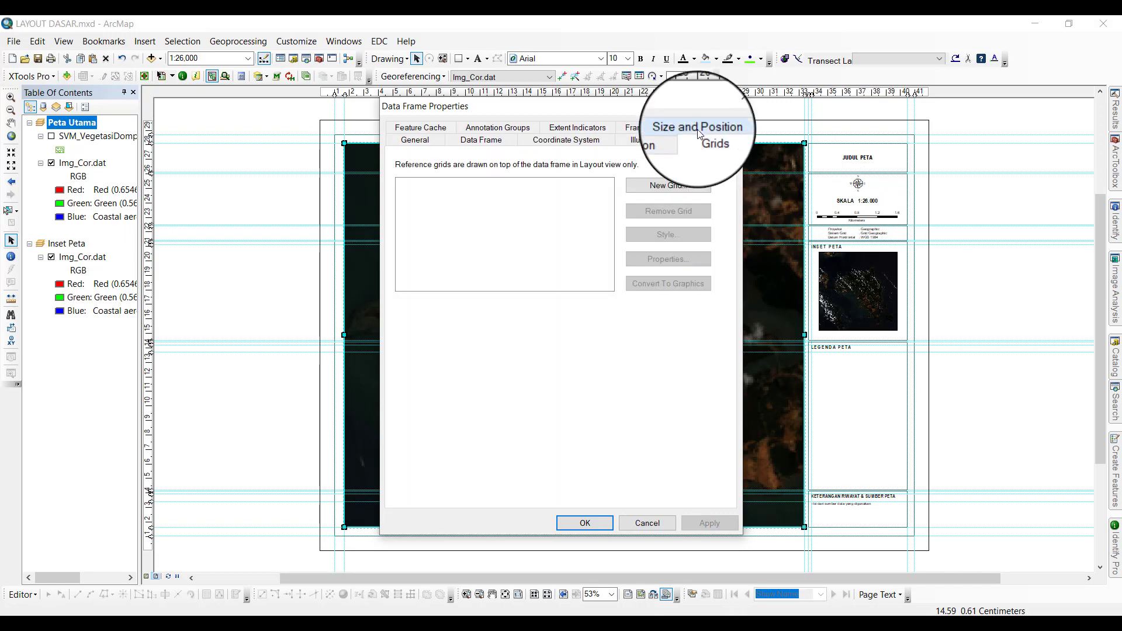
left_click(678, 186)
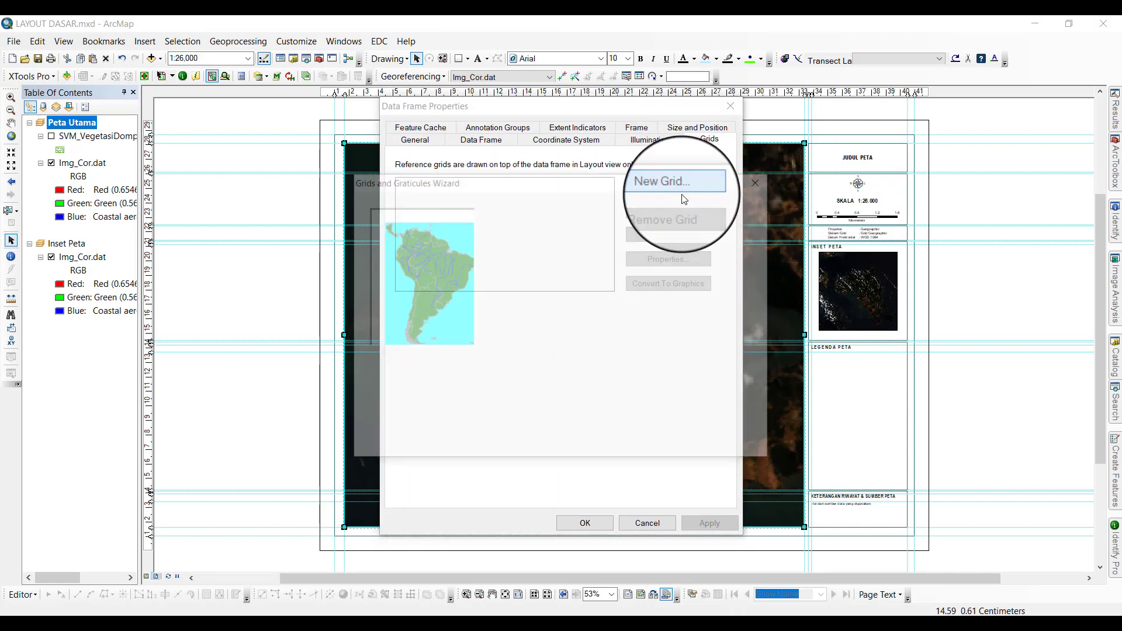
left_click(662, 449)
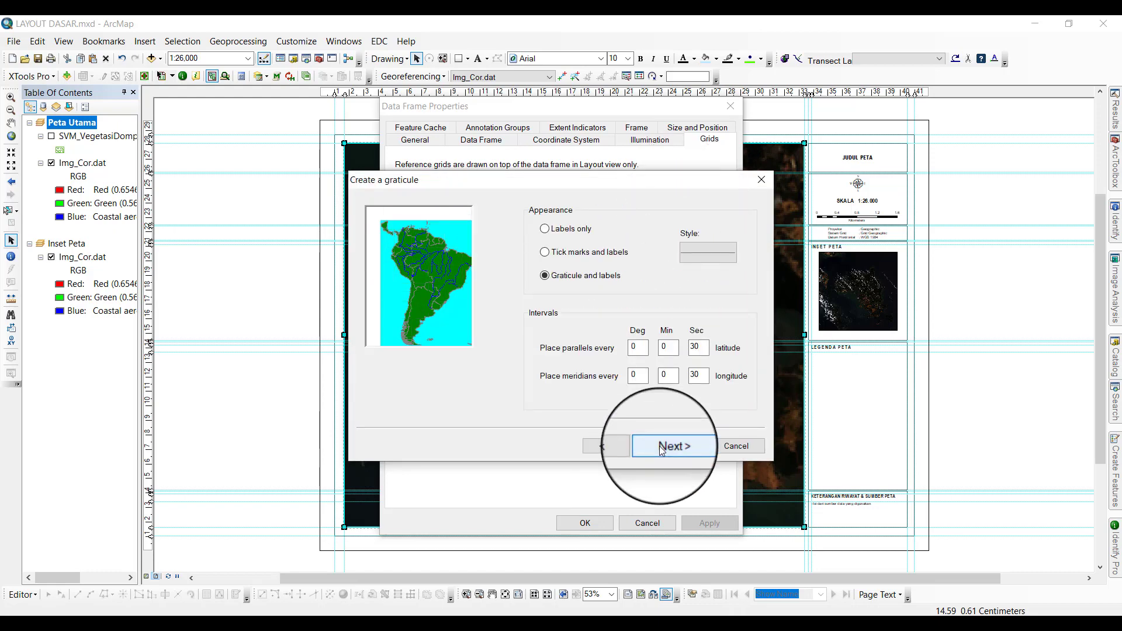
left_click(662, 449)
left_click(660, 448)
left_click(659, 447)
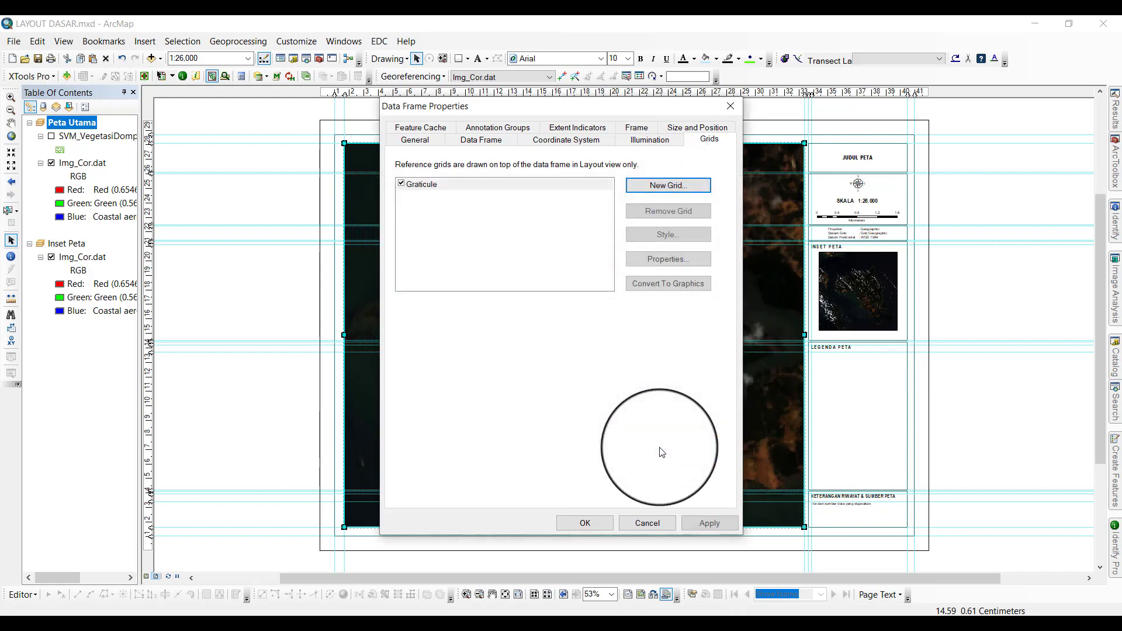
left_click(605, 521)
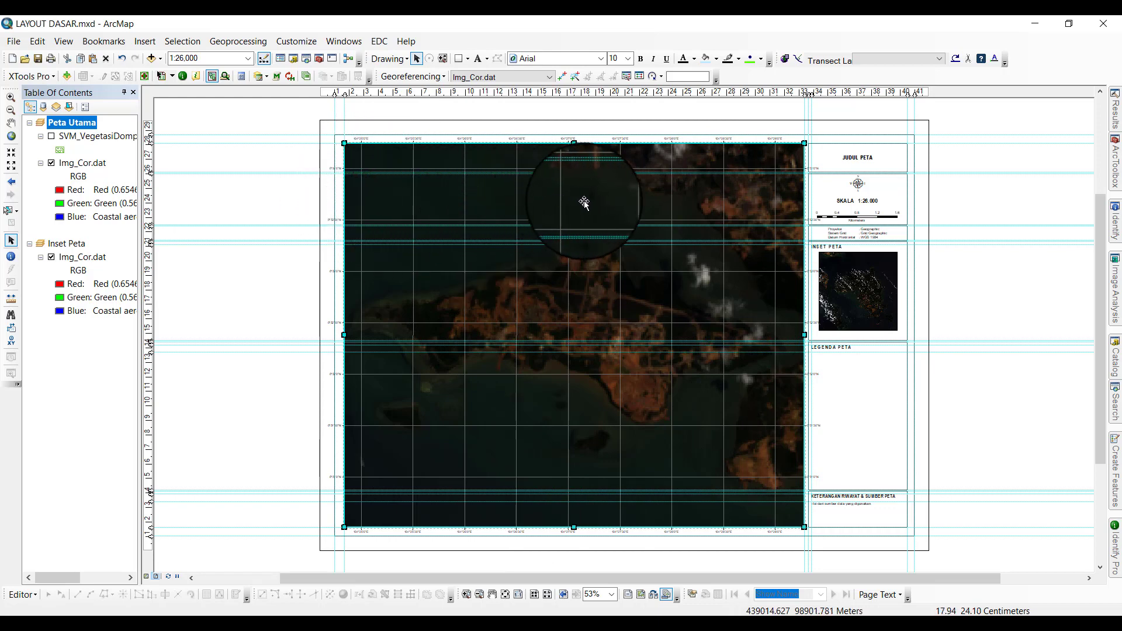
Set the Peta Utama graticule's X and Y axis intervals to 45 seconds and apply the change to the layout.
right_click(608, 221)
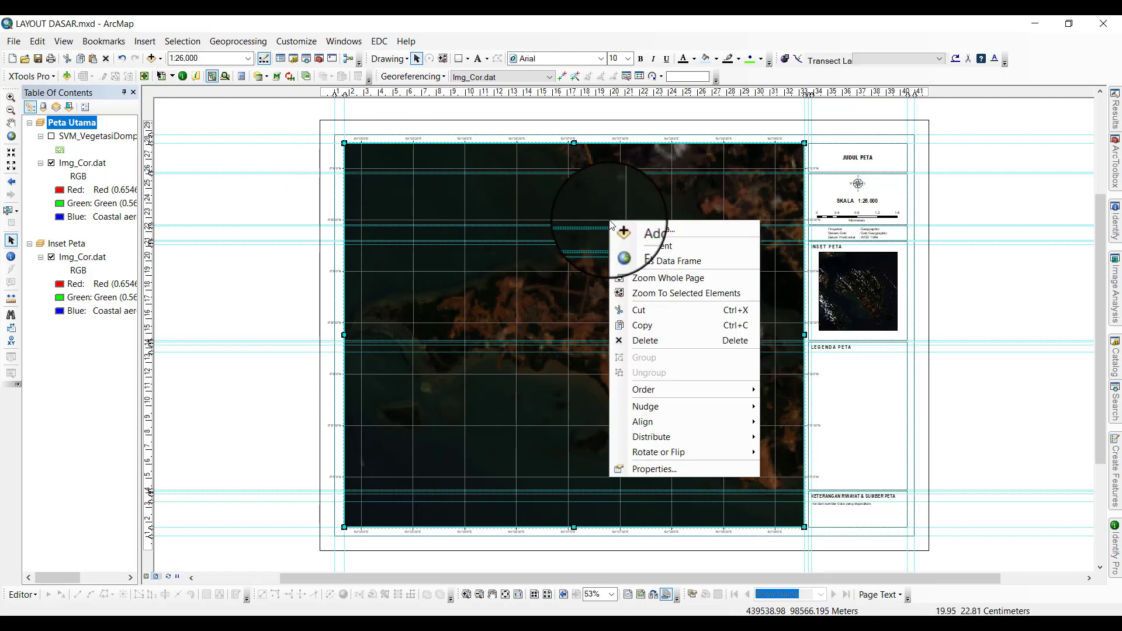
left_click(625, 472)
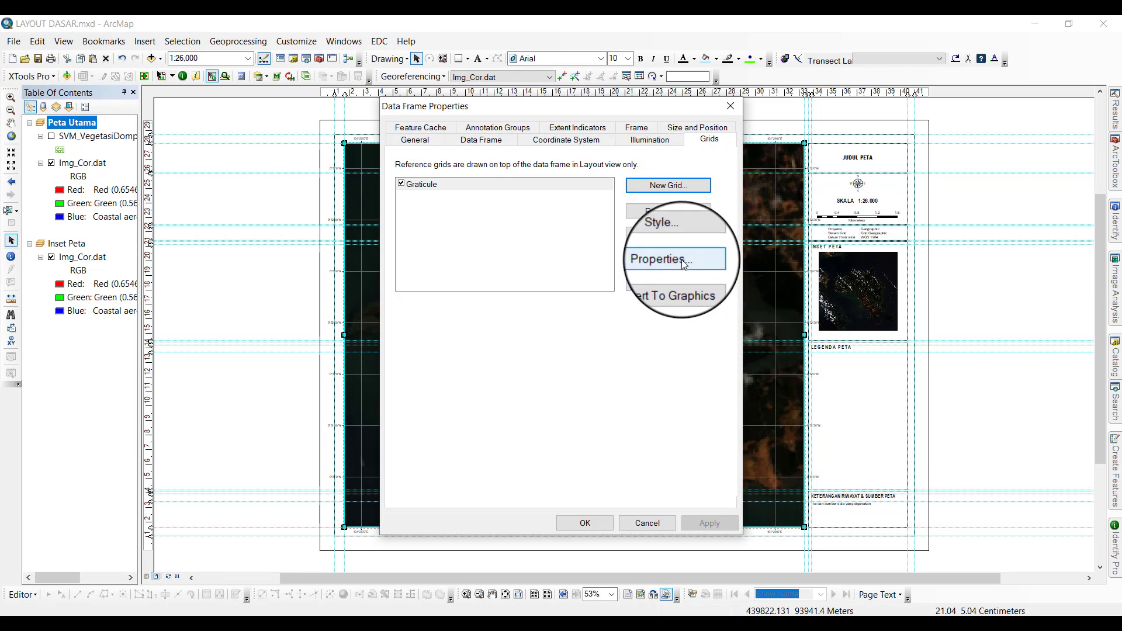
left_click(715, 142)
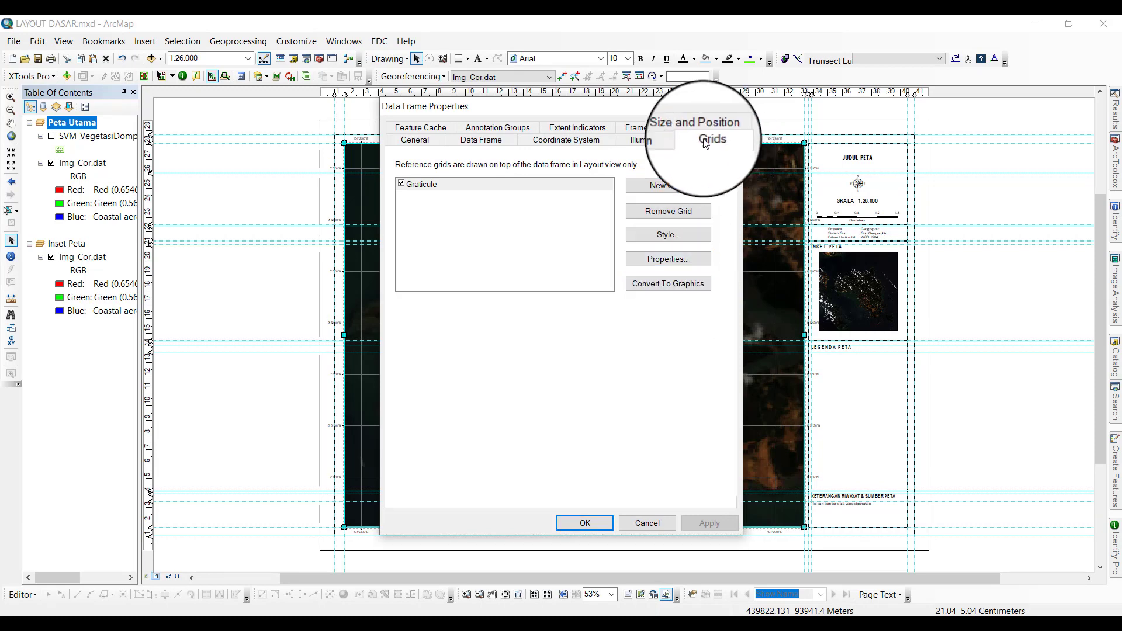
left_click(667, 258)
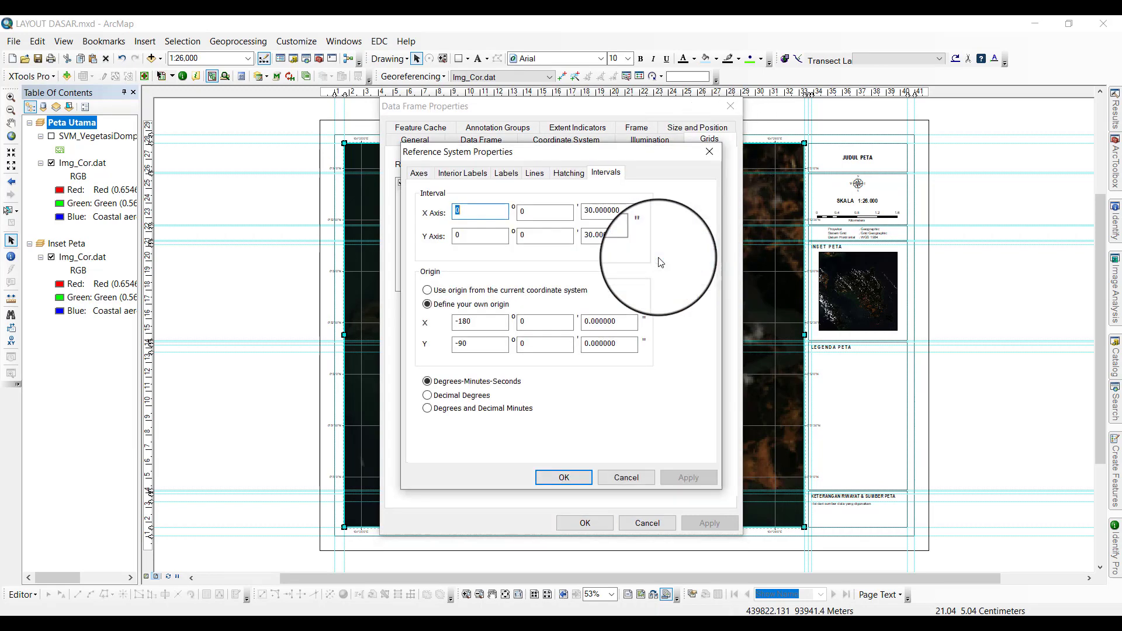
left_click(607, 177)
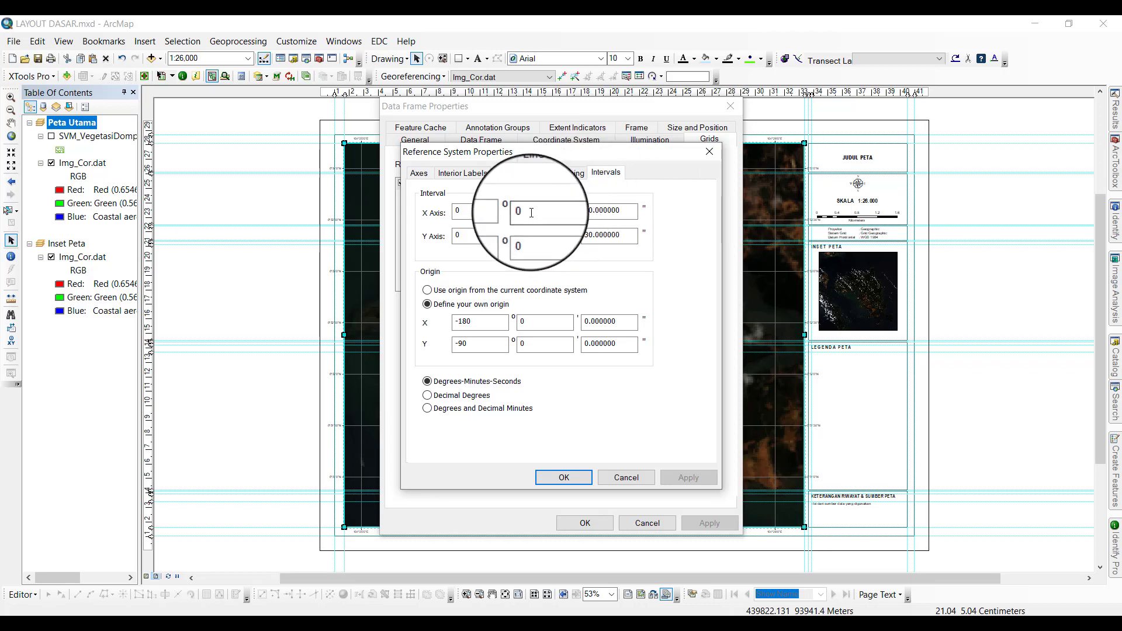
left_click(618, 210)
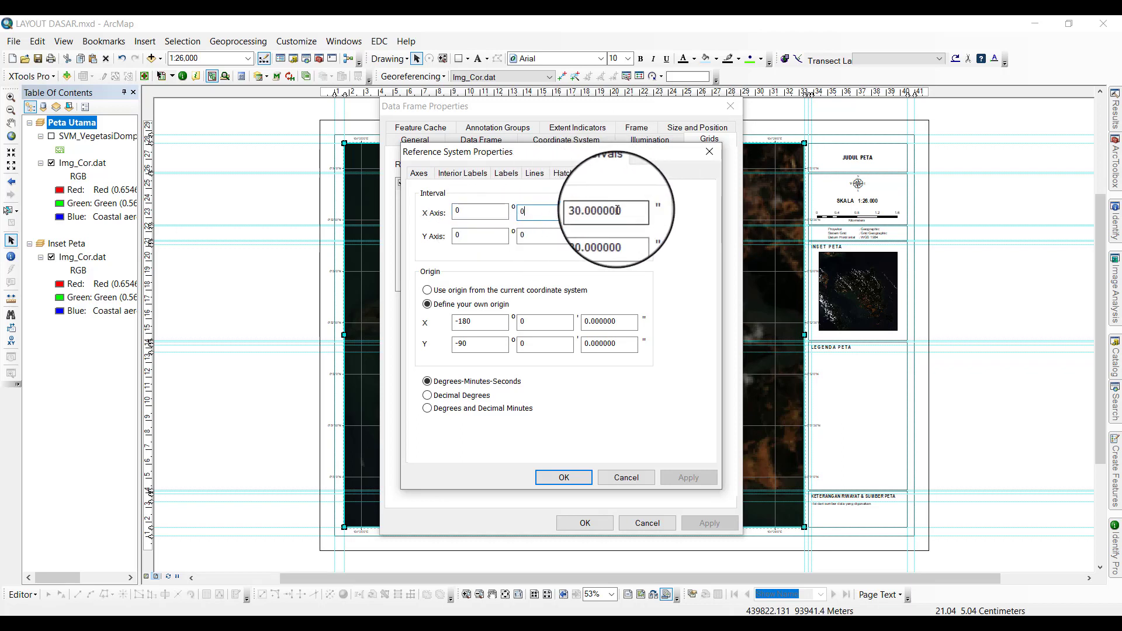
left_click(549, 239)
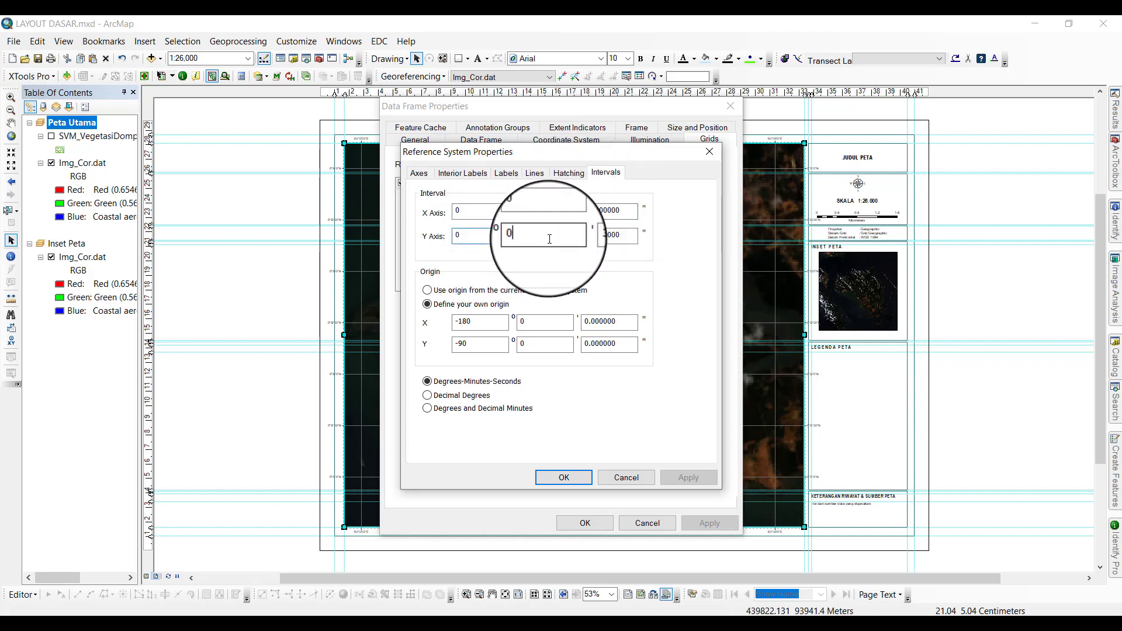
left_click(596, 235)
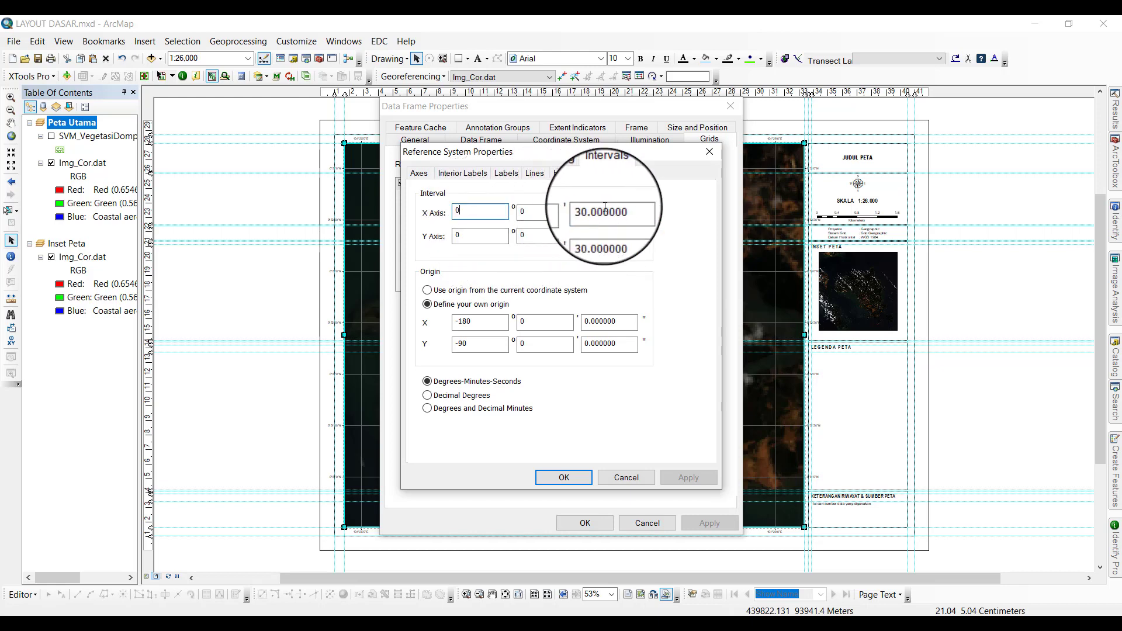
left_click(488, 210)
left_click(559, 214)
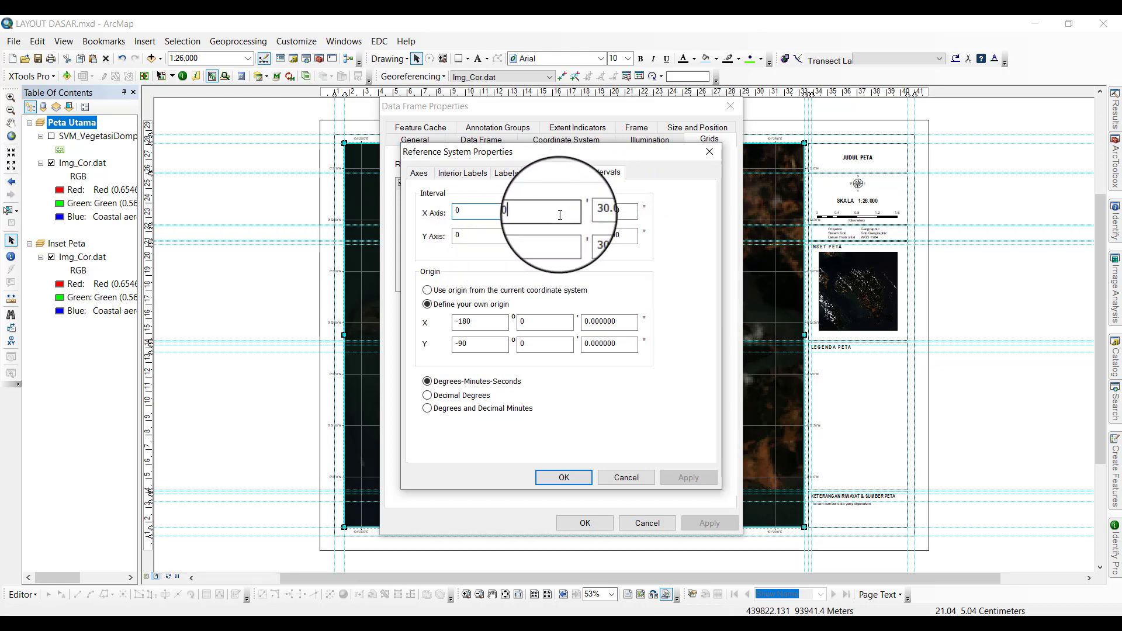
left_click(609, 213)
left_click_drag(630, 214, 578, 210)
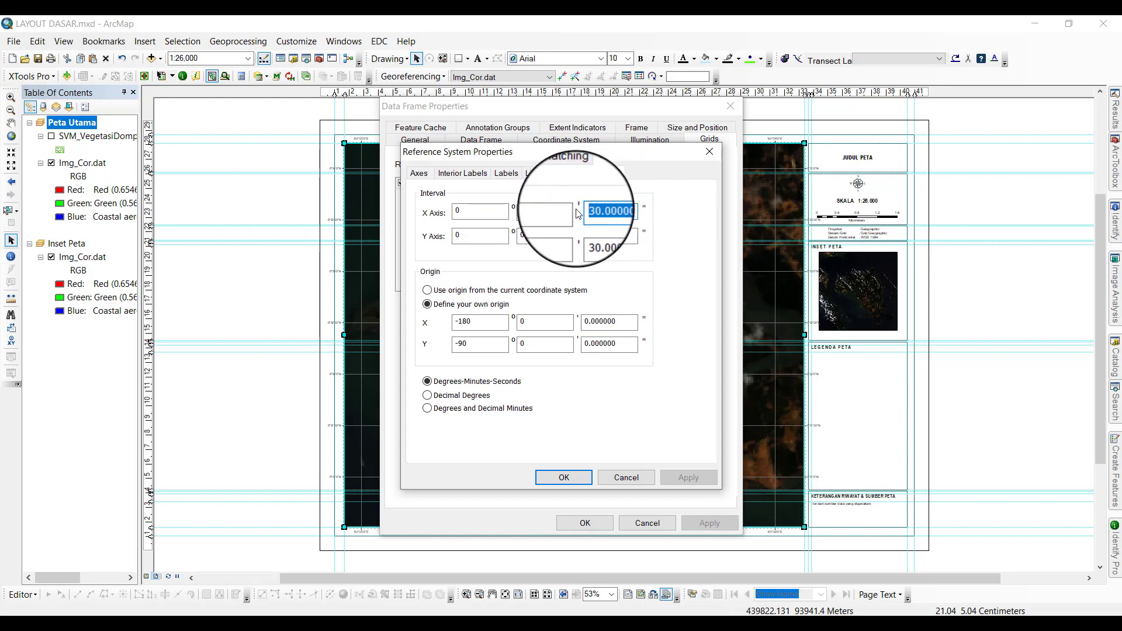
type("45")
left_click_drag(632, 236, 577, 234)
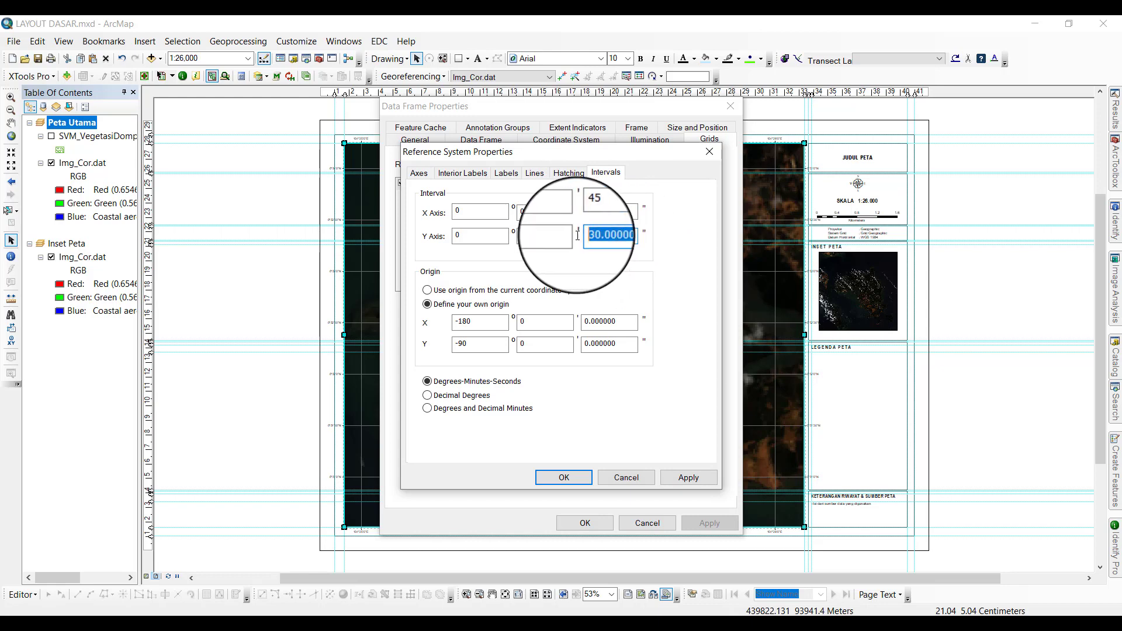
type("45")
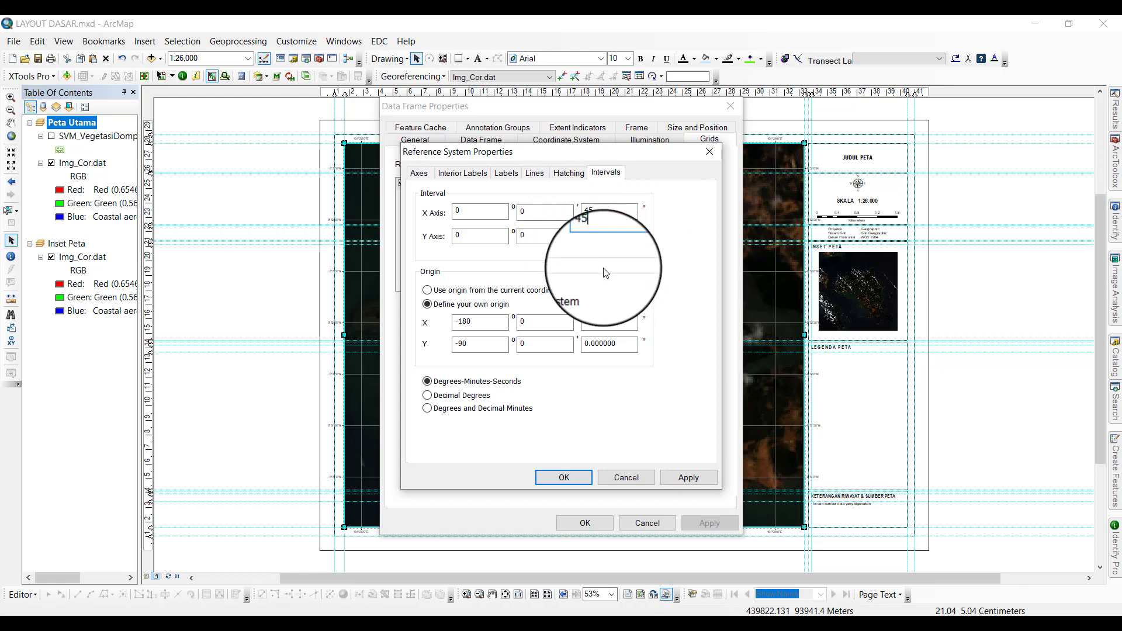
left_click(557, 482)
left_click(584, 523)
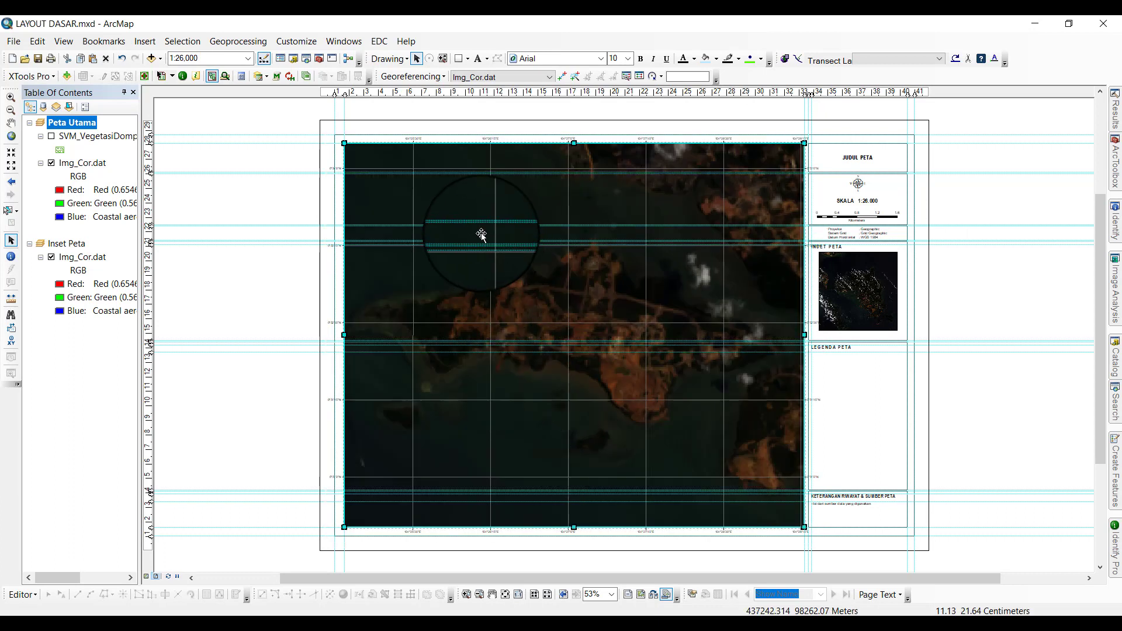
left_click(276, 282)
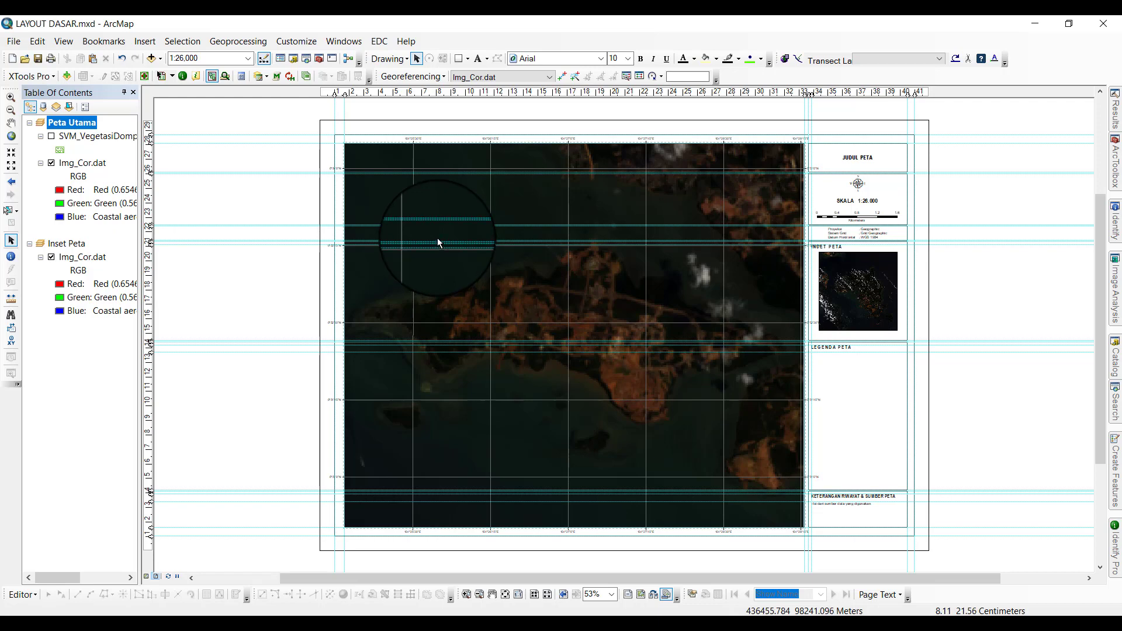
right_click(542, 208)
left_click(233, 235)
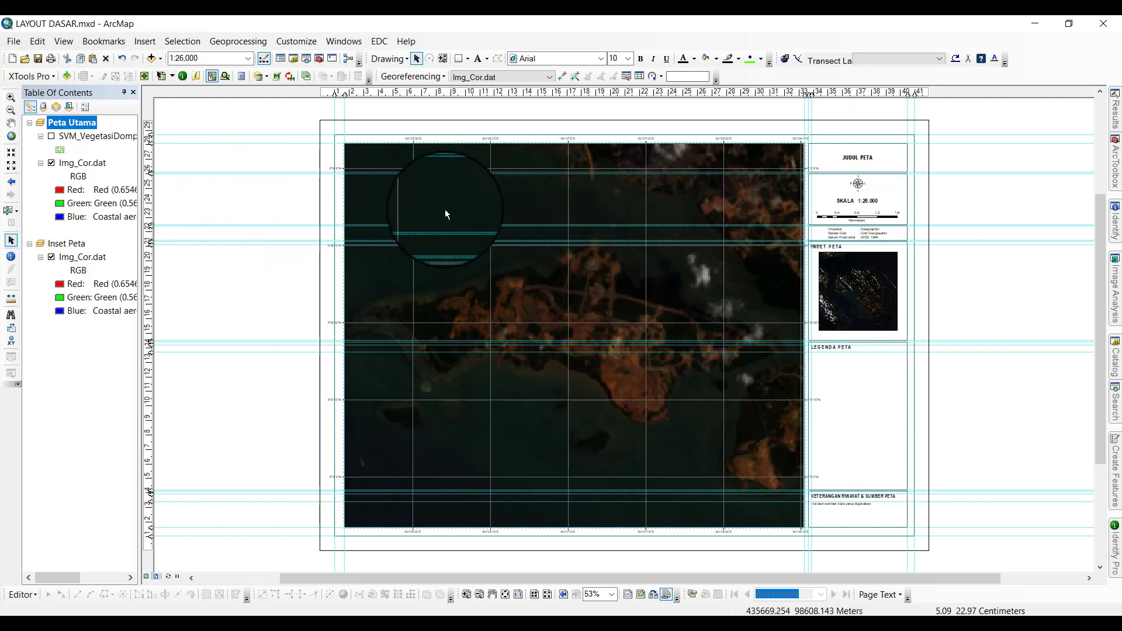
Set the X and Y axis intervals of the Peta Utama graticule to 25 seconds.
right_click(641, 368)
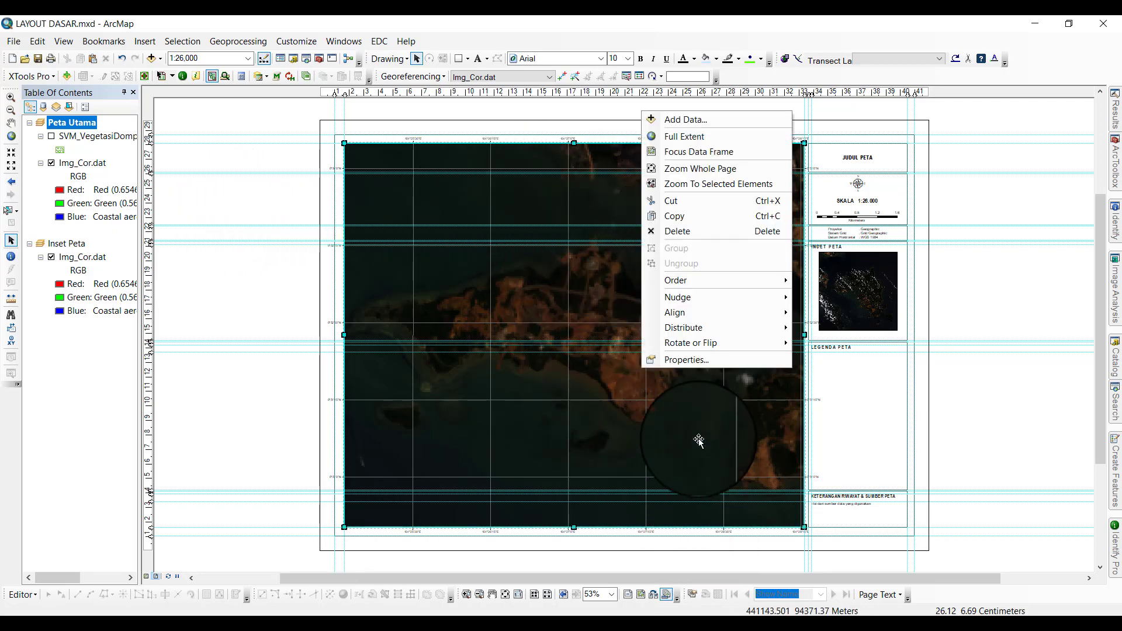
left_click(686, 360)
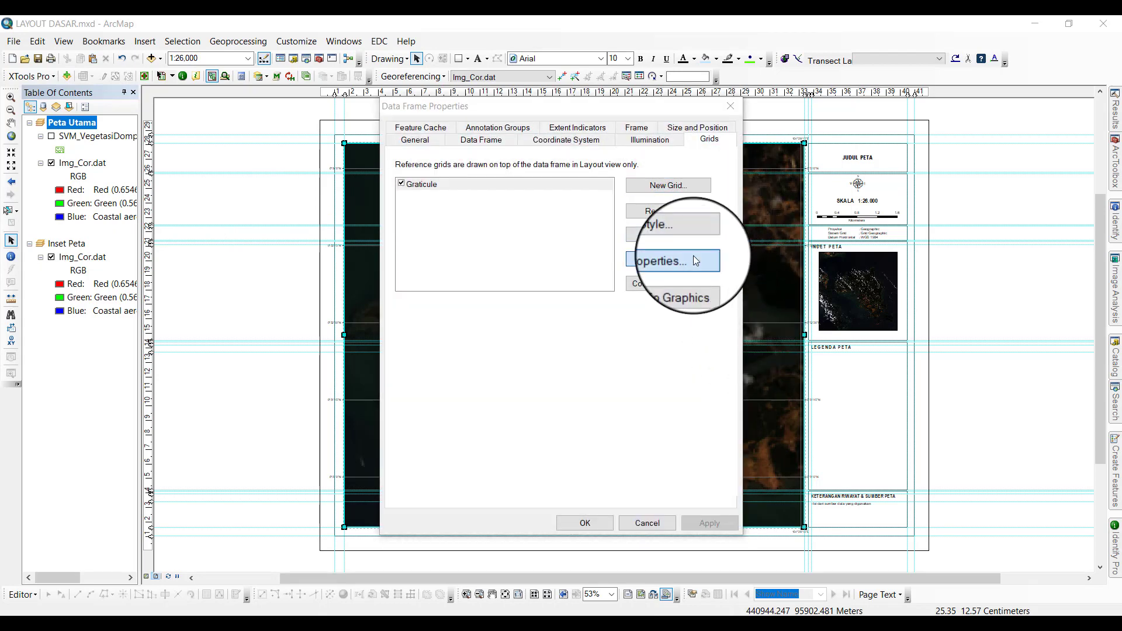
left_click(693, 257)
left_click(545, 211)
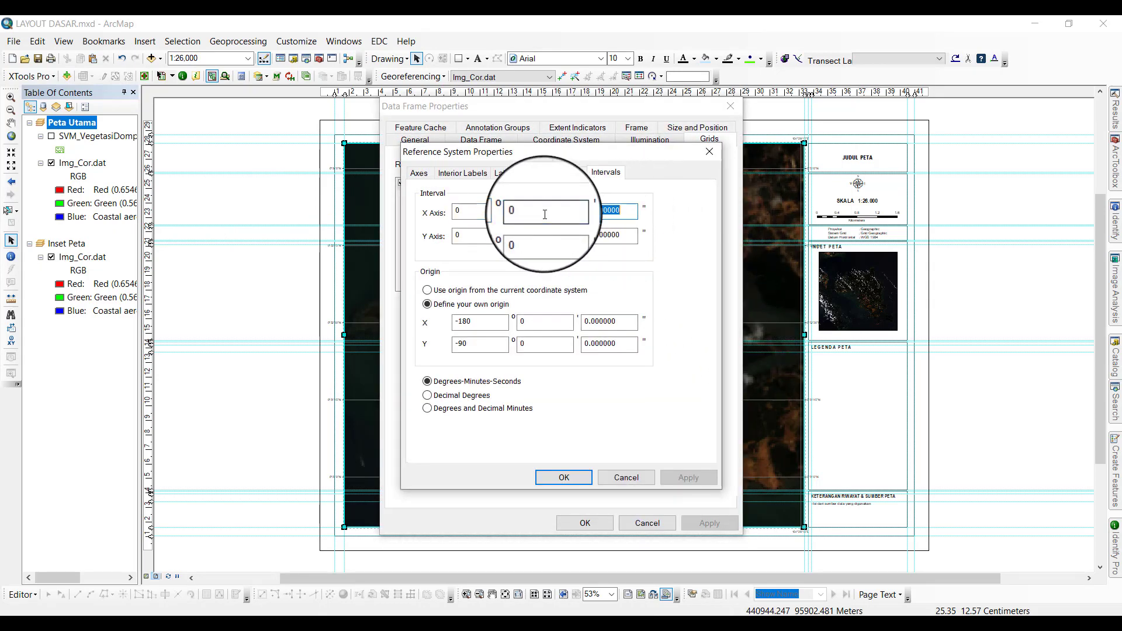
type("5")
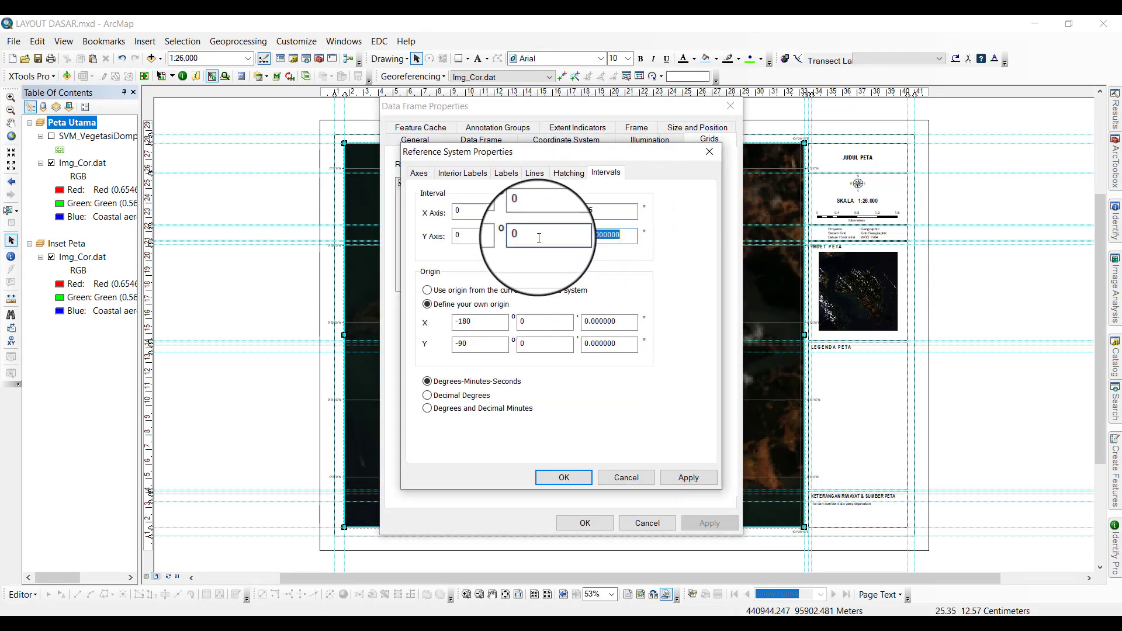
type("5")
left_click(562, 477)
left_click(593, 522)
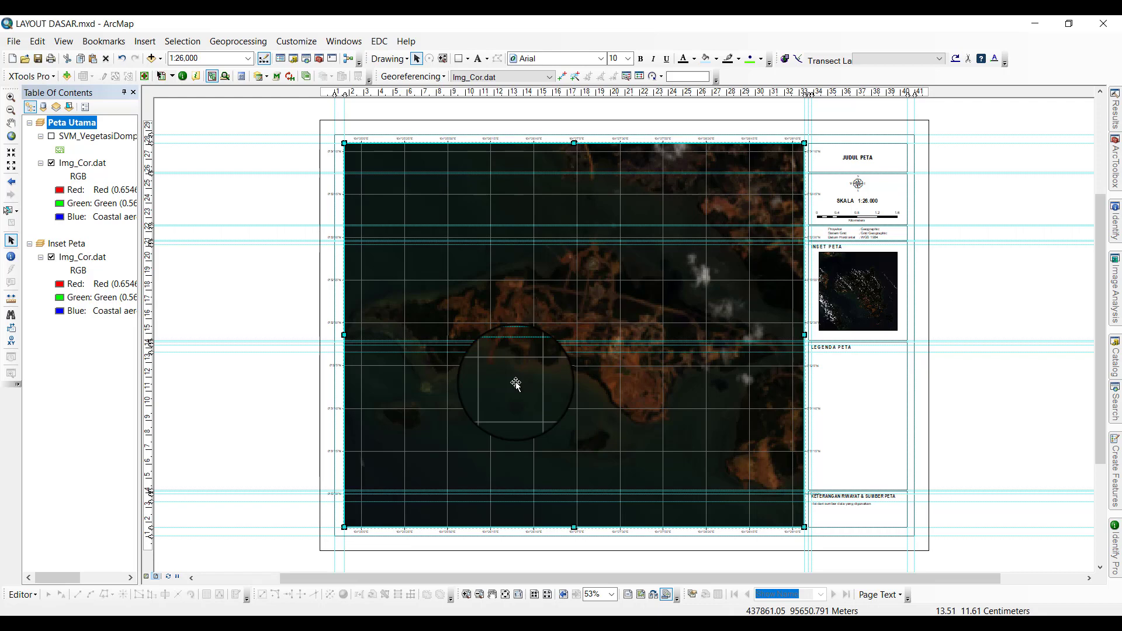
Set the Peta Utama graticule's intervals to 30 seconds on both axes and deselect the data frame.
right_click(516, 383)
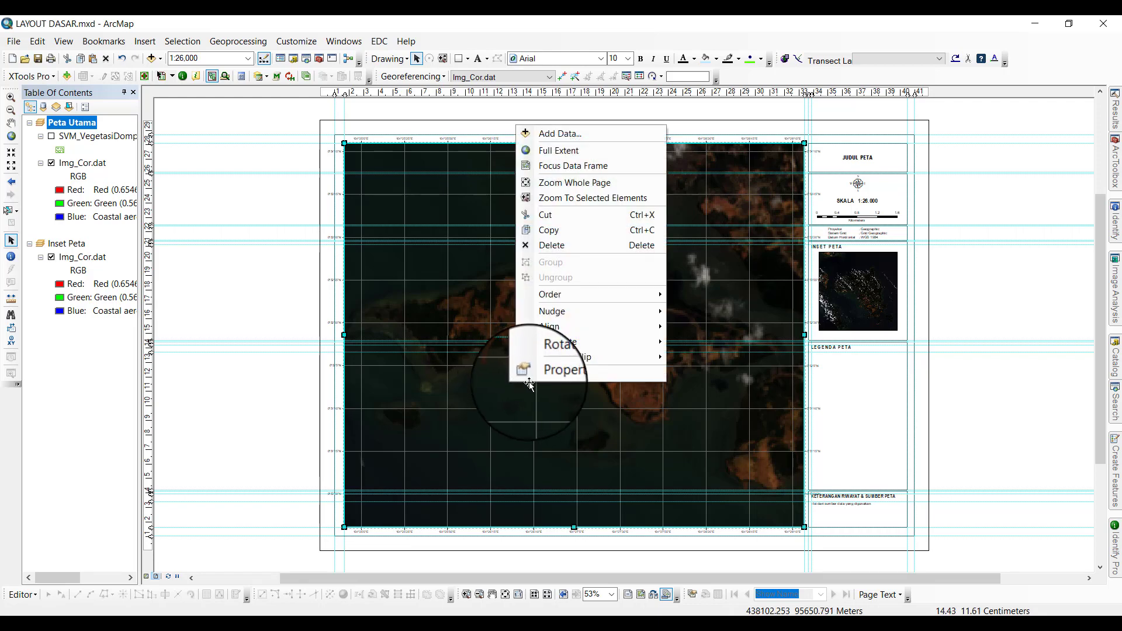
left_click(534, 371)
left_click(635, 258)
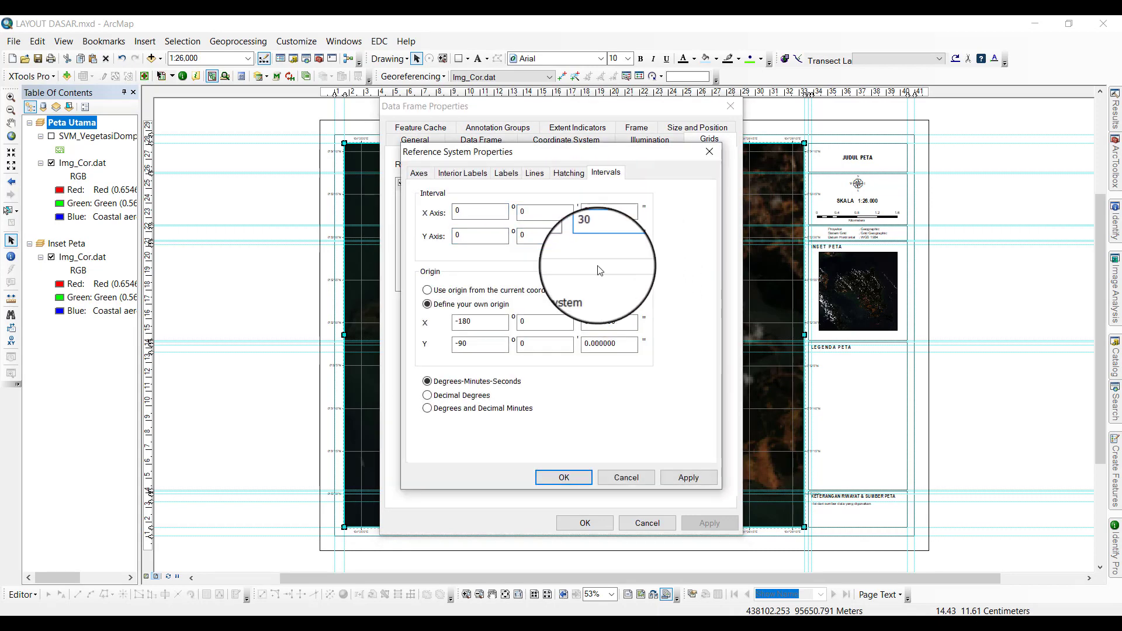
left_click(563, 477)
left_click(587, 520)
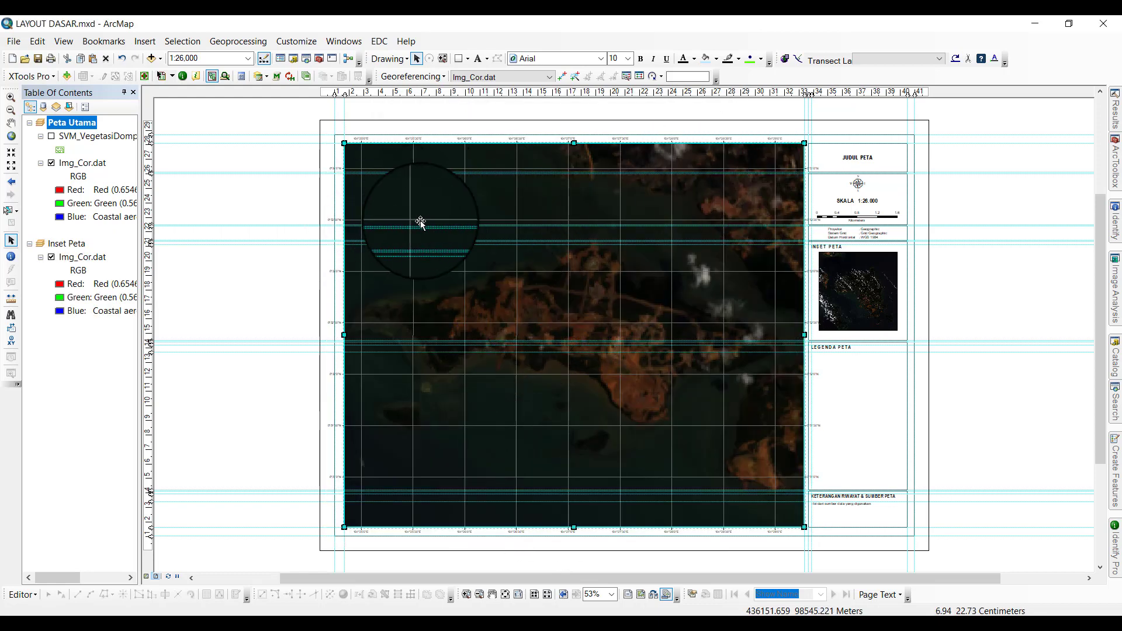
left_click(244, 250)
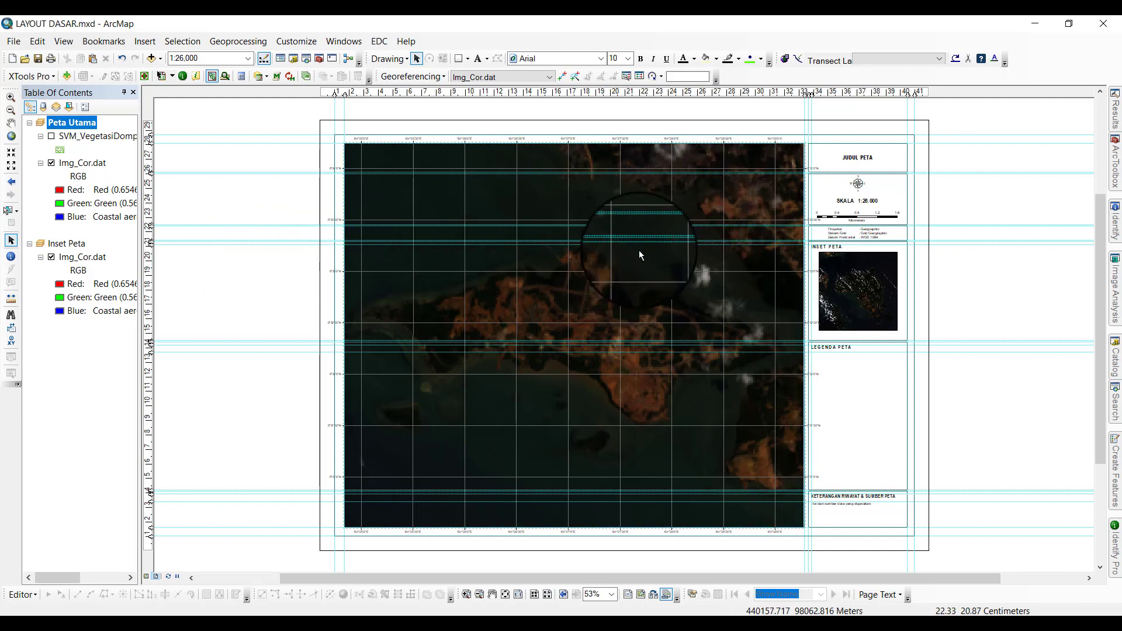
scroll(388, 187, "down", 4)
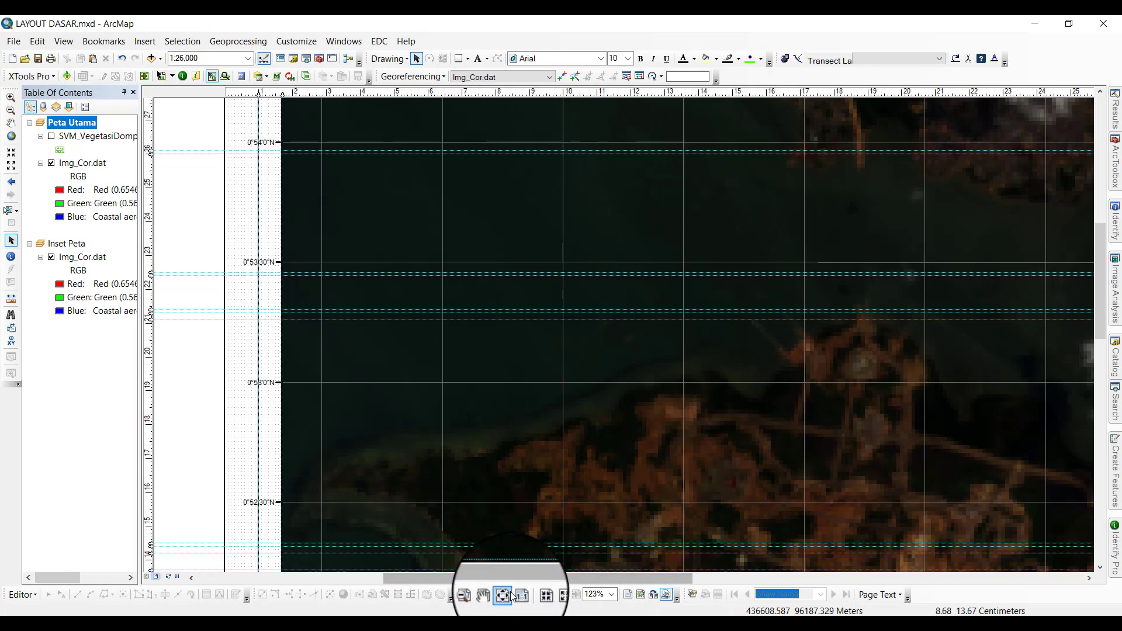
left_click(505, 594)
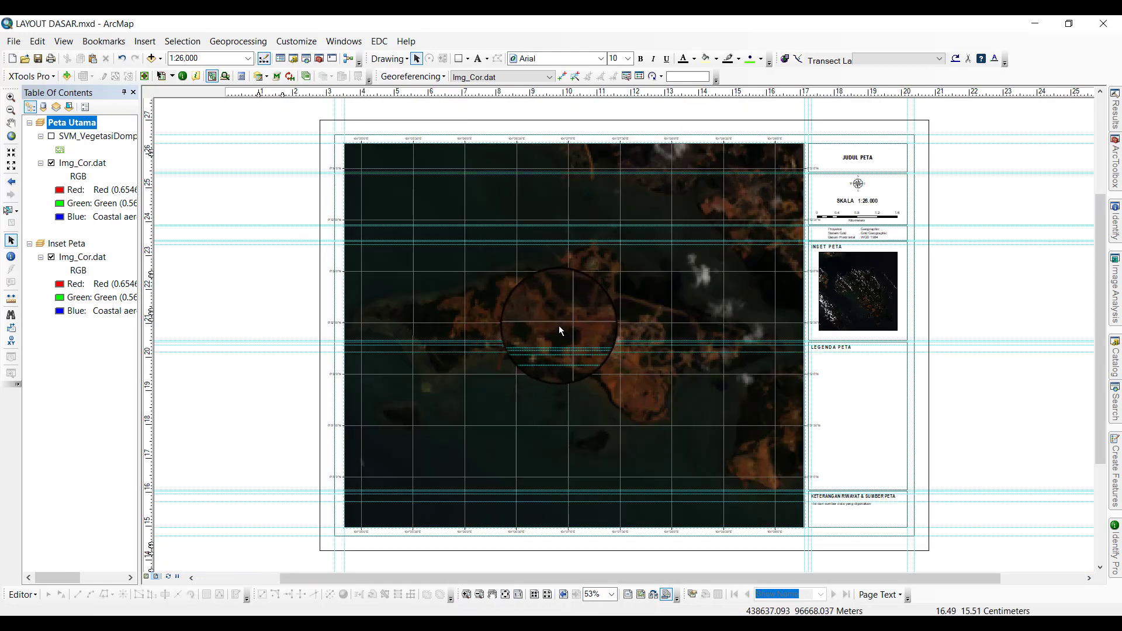
Set the major division tick size of the Peta Utama graticule's axes to 3 pts.
left_click(559, 325)
right_click(558, 325)
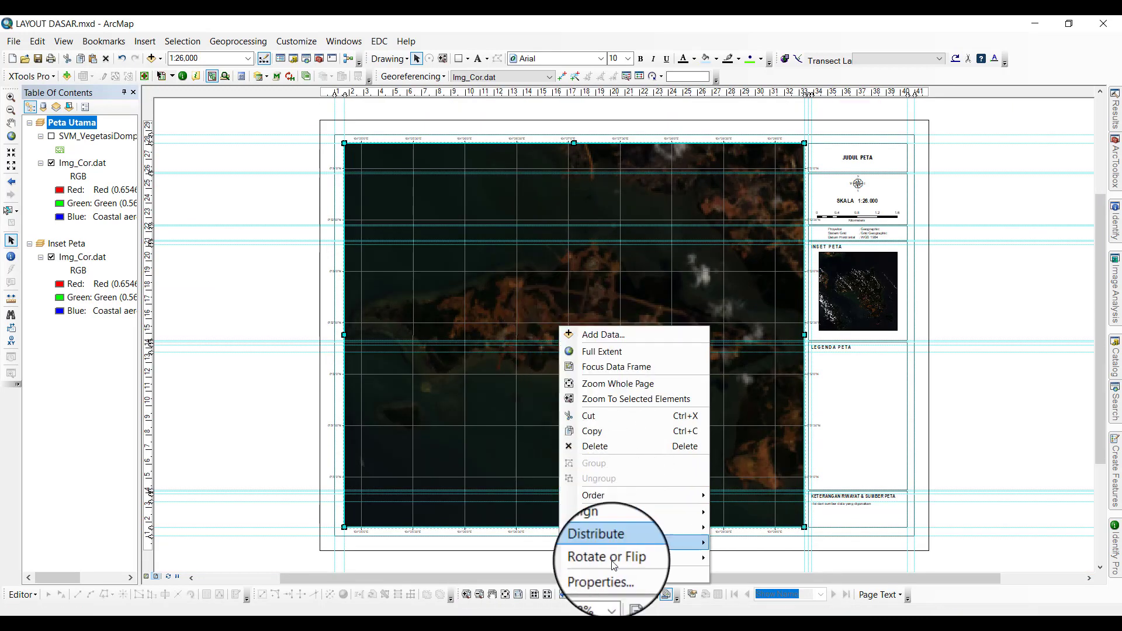
left_click(601, 575)
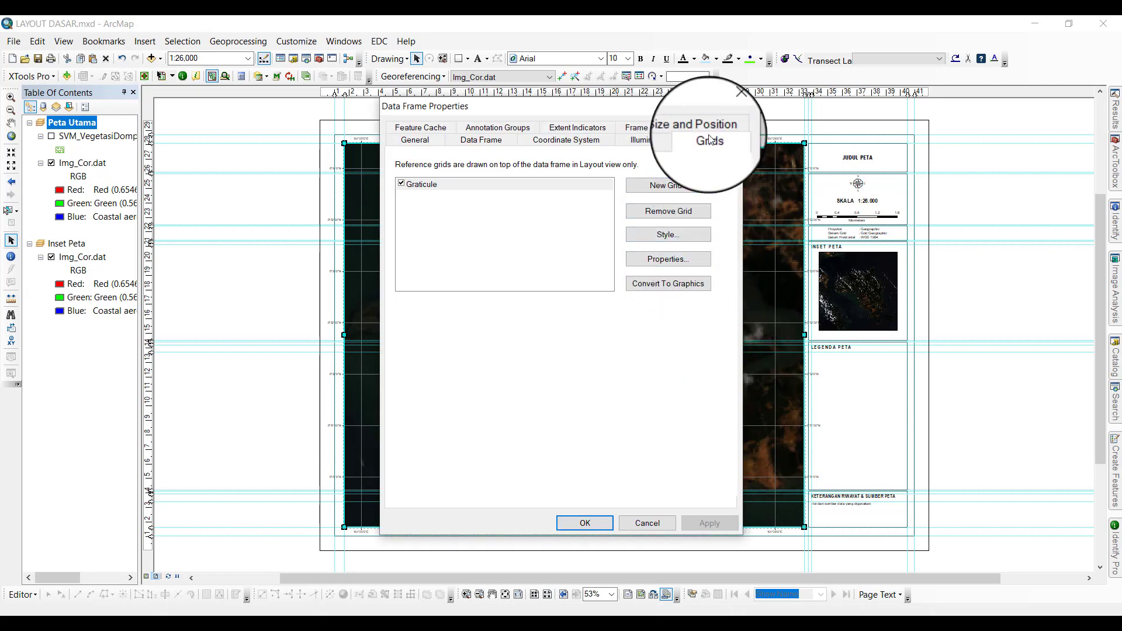
left_click(675, 259)
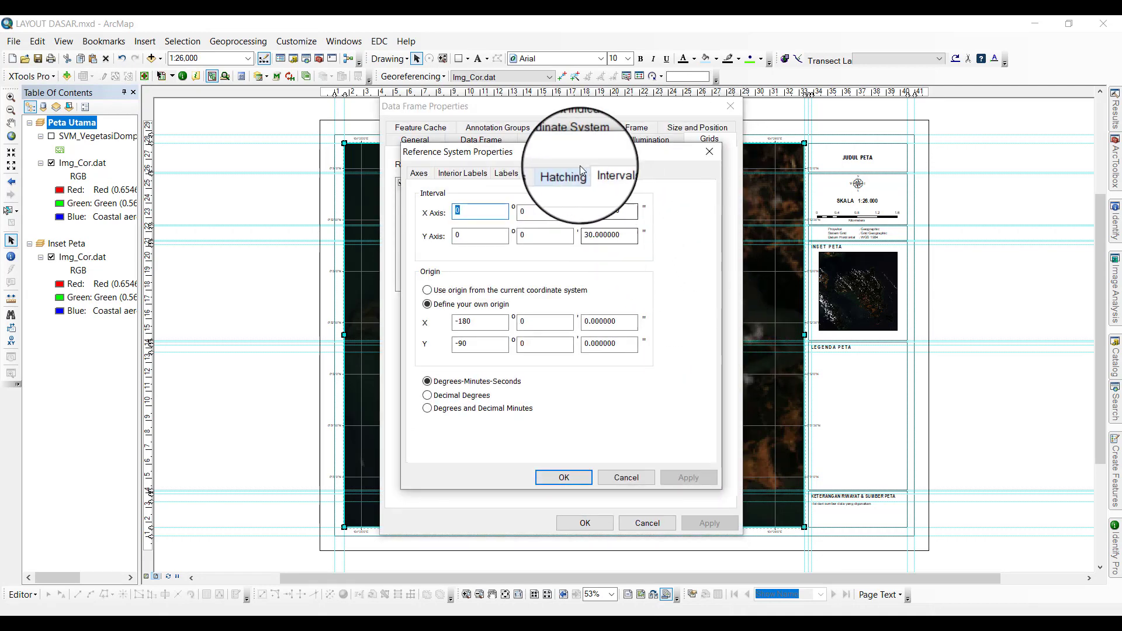
left_click(427, 171)
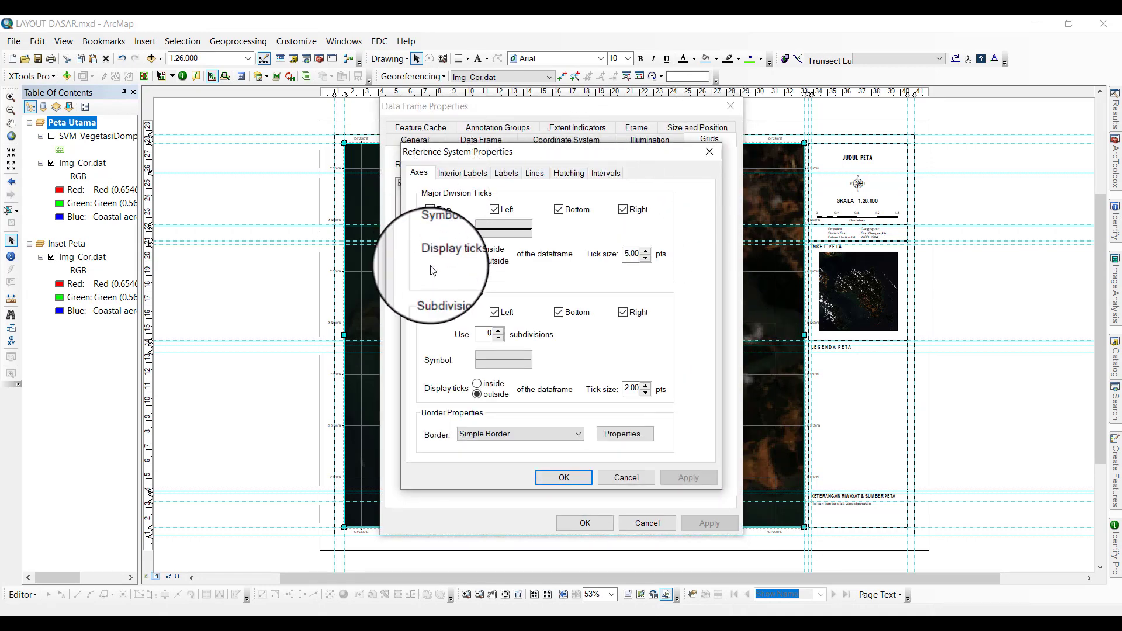
double_click(643, 255)
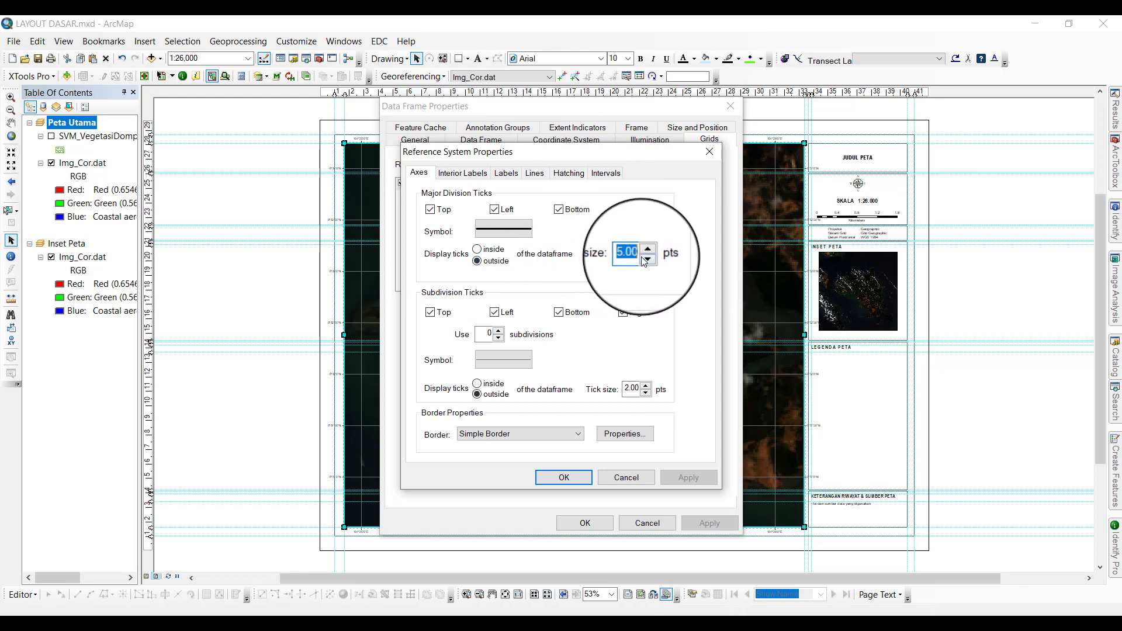
type("3")
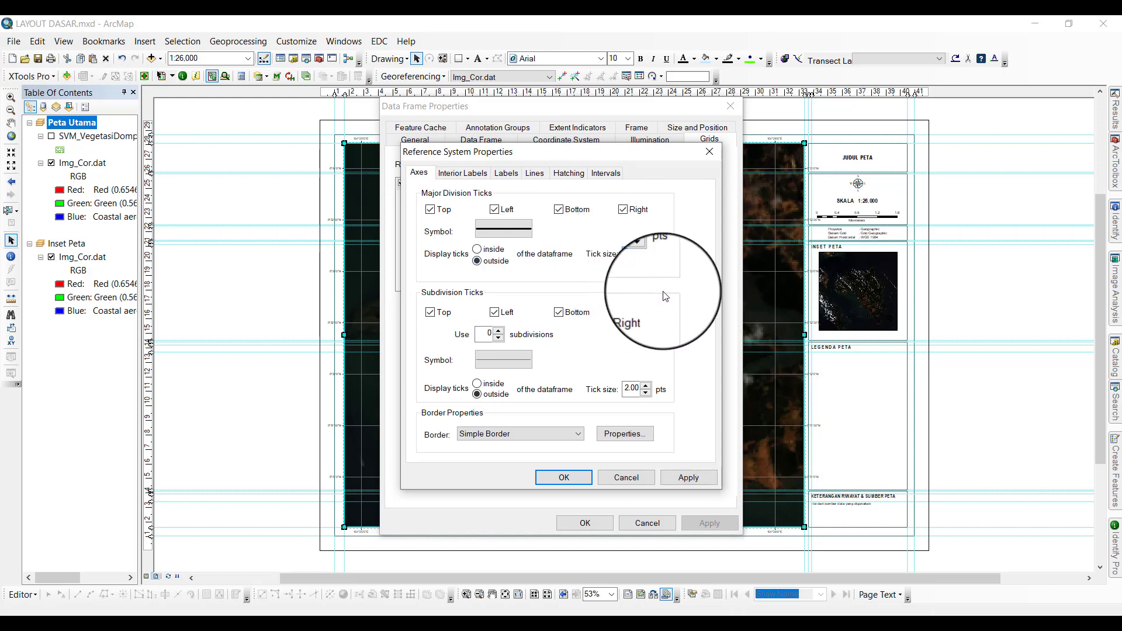
Set the Peta Utama graticule's line symbol color to blue and apply the change to the layout.
left_click(533, 172)
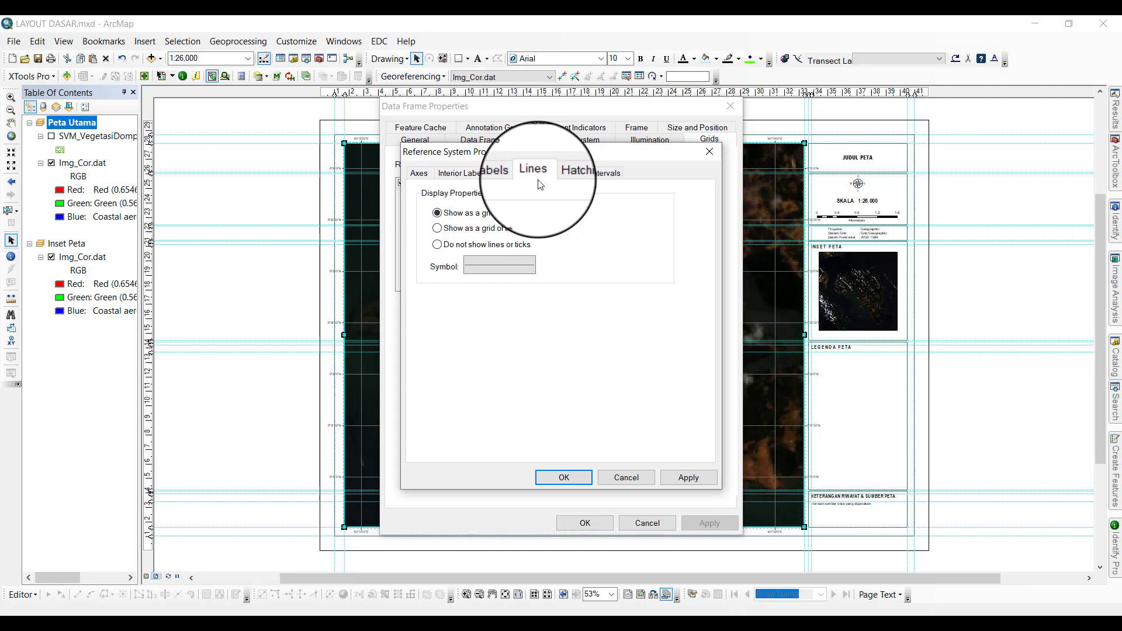
left_click(521, 266)
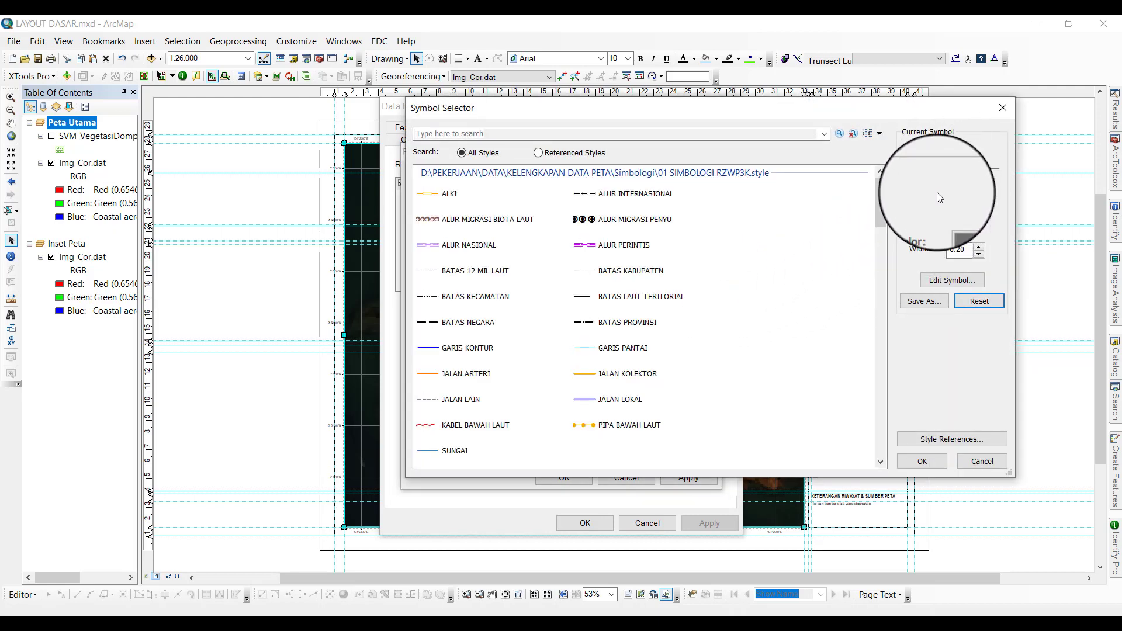
left_click(958, 227)
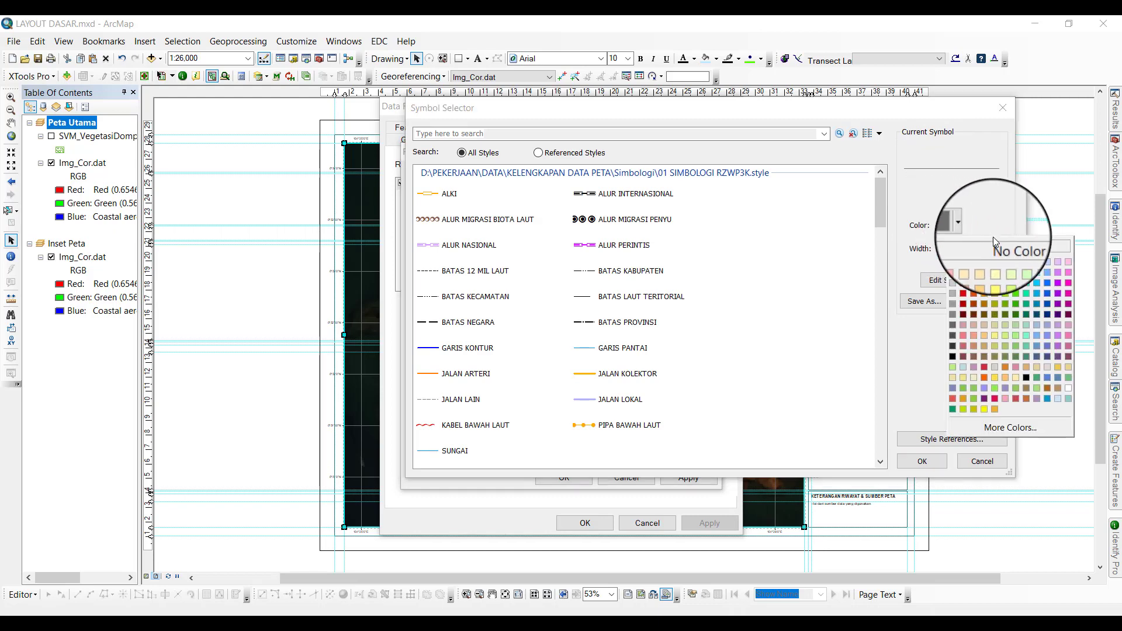
left_click(1047, 279)
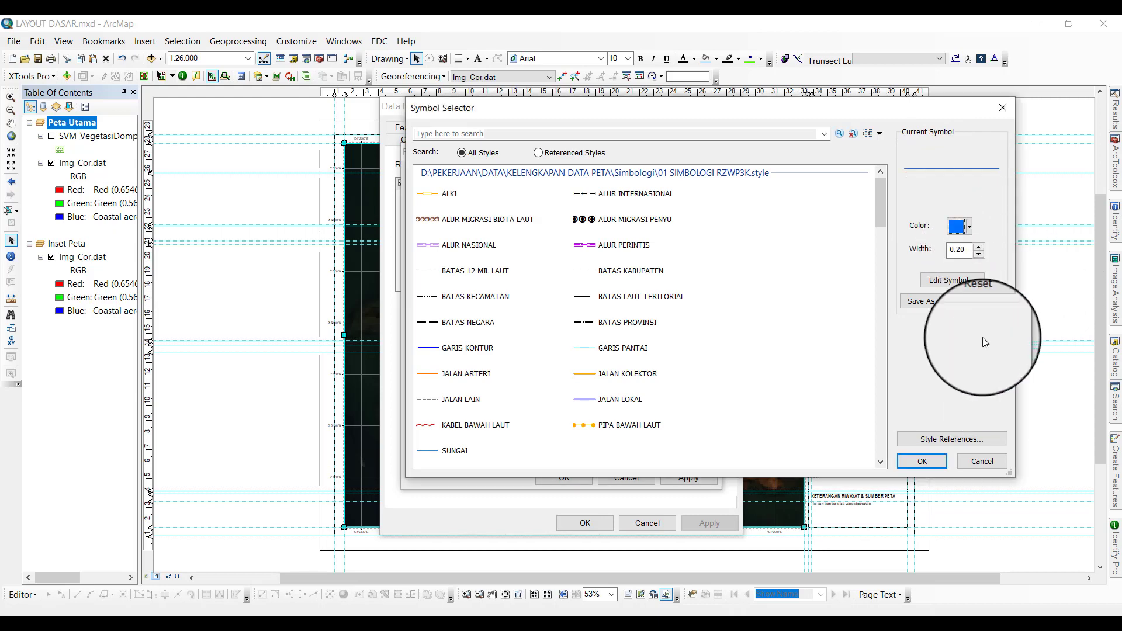
left_click(934, 461)
left_click(581, 476)
left_click(596, 522)
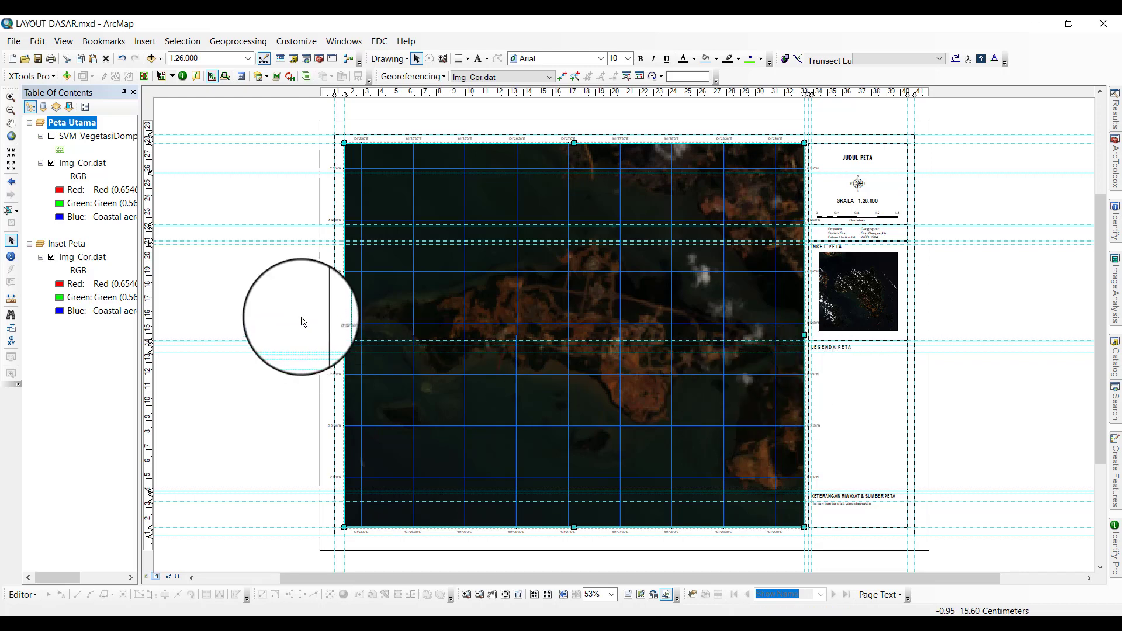
Set the Peta Utama graticule's label offset to 3 pts and turn off its bottom and right axis labels.
right_click(378, 249)
left_click(400, 496)
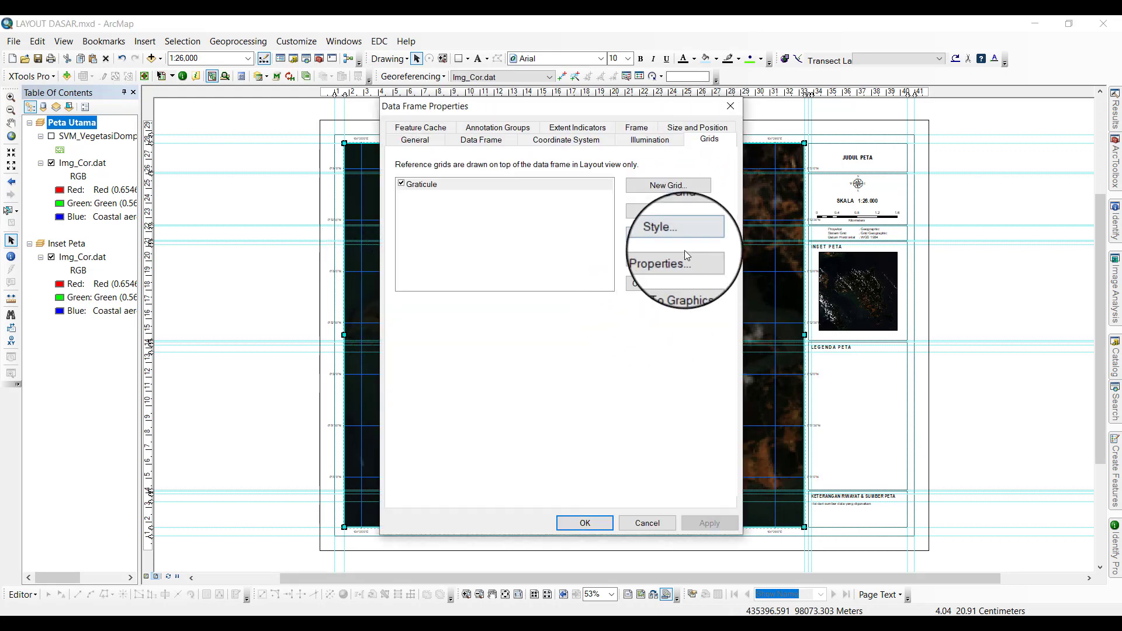
left_click(680, 251)
left_click(507, 179)
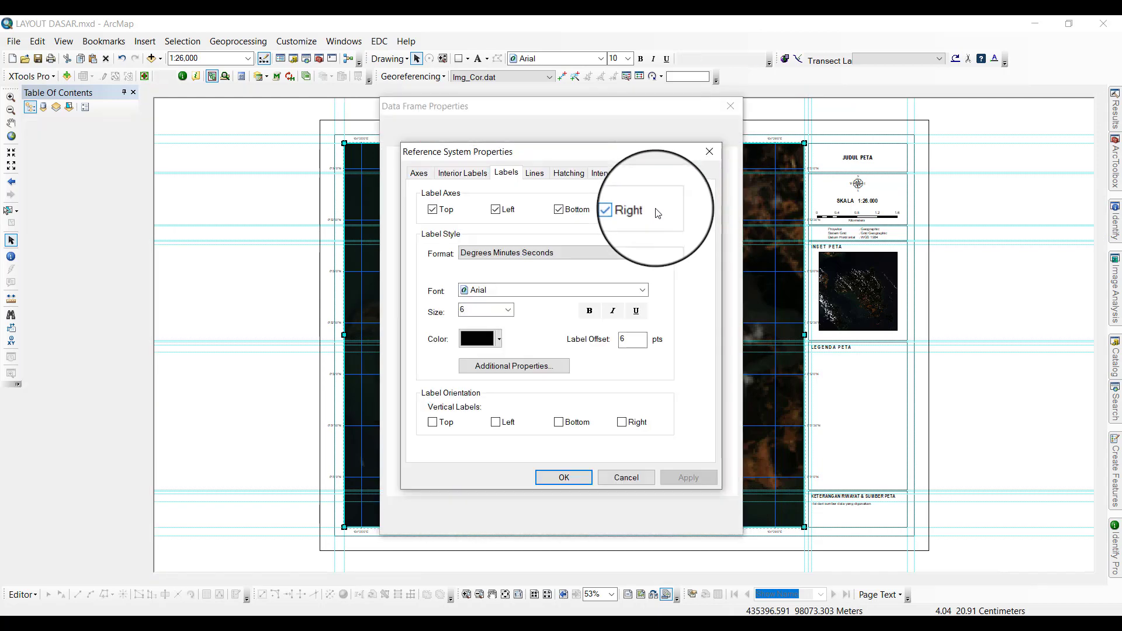
left_click_drag(634, 342, 619, 339)
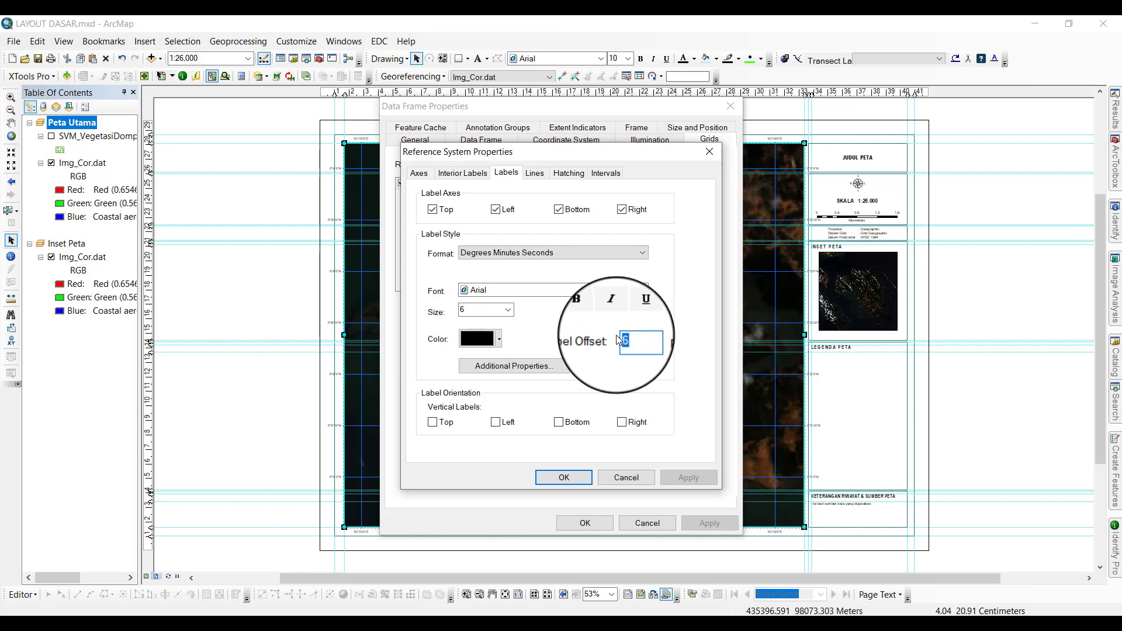
type("3")
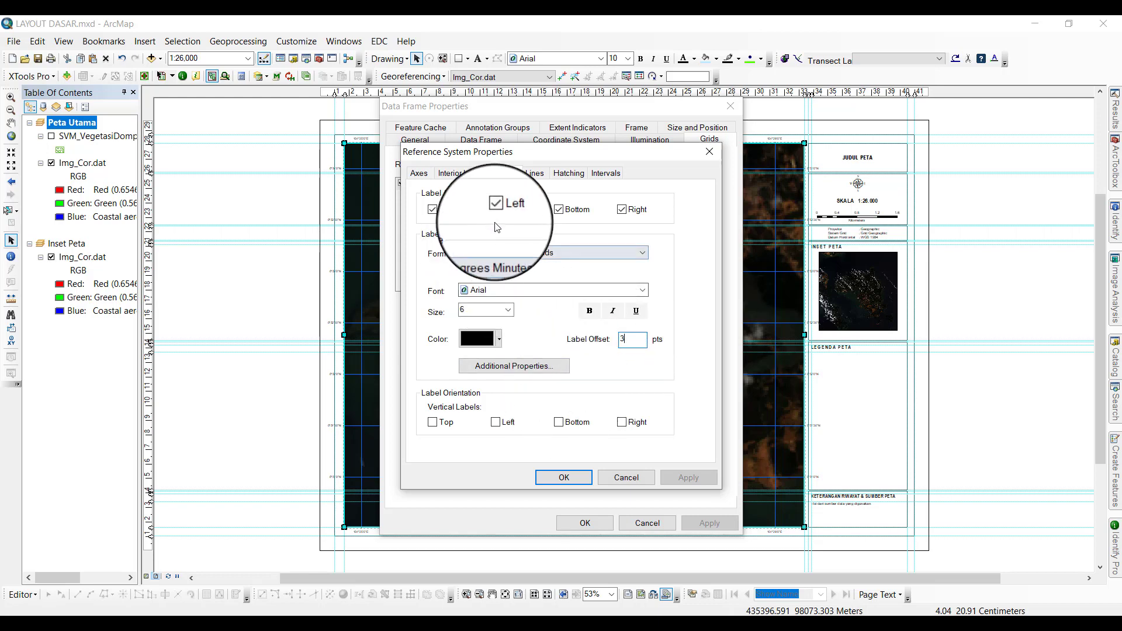
left_click(558, 209)
left_click(621, 209)
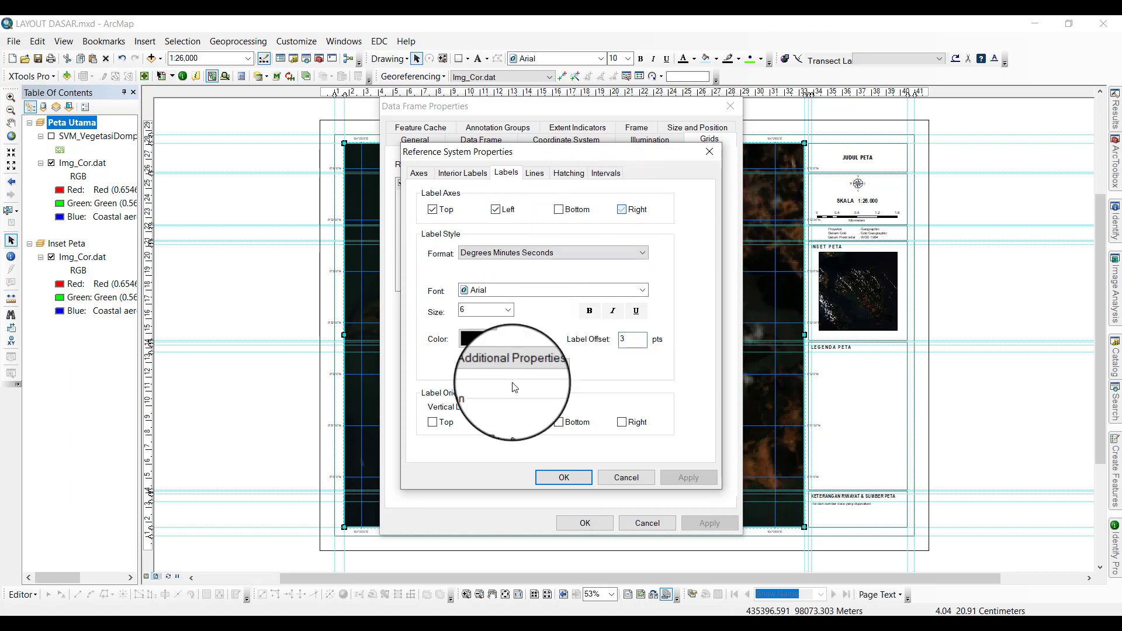
Set the graticule labels' font size to 11 and color to blue, then apply and check them in the layout.
left_click(507, 309)
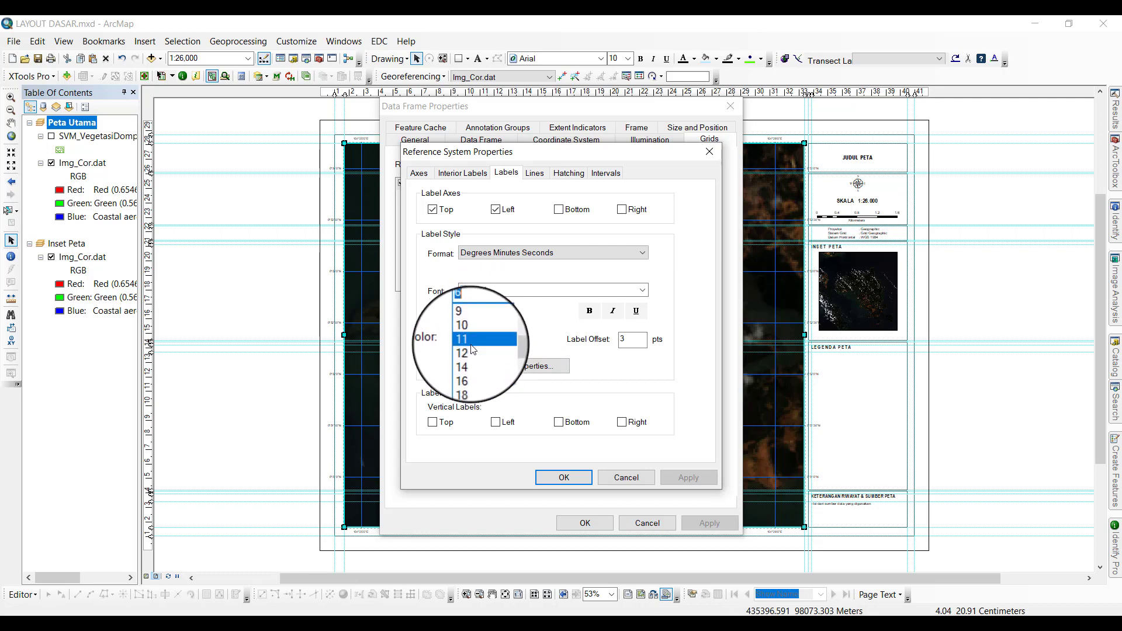
left_click(470, 345)
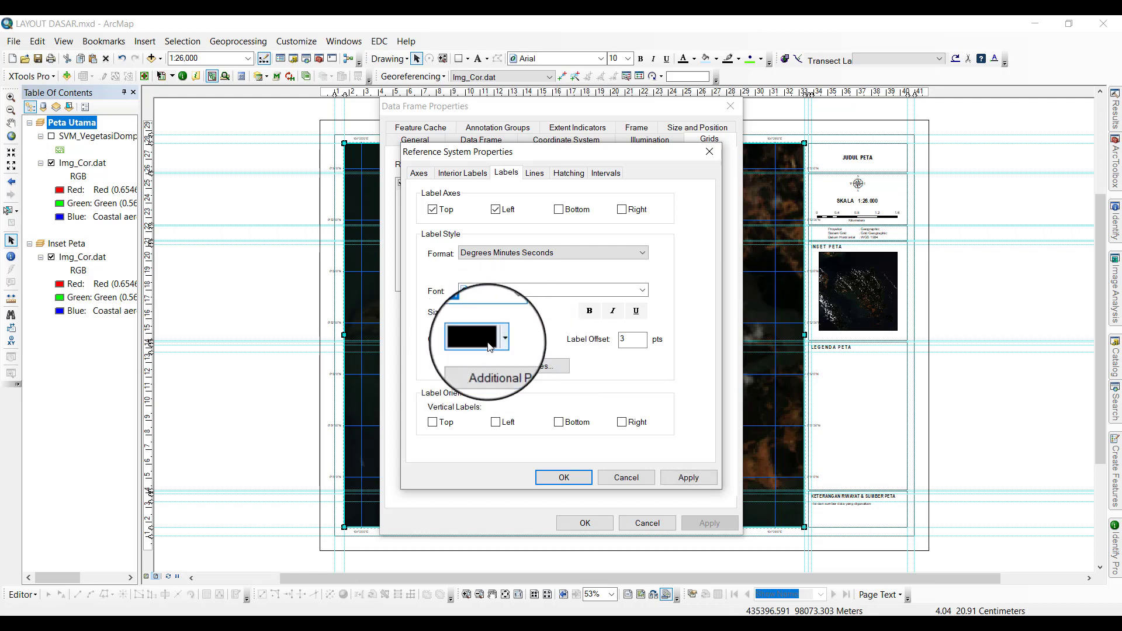
left_click(498, 339)
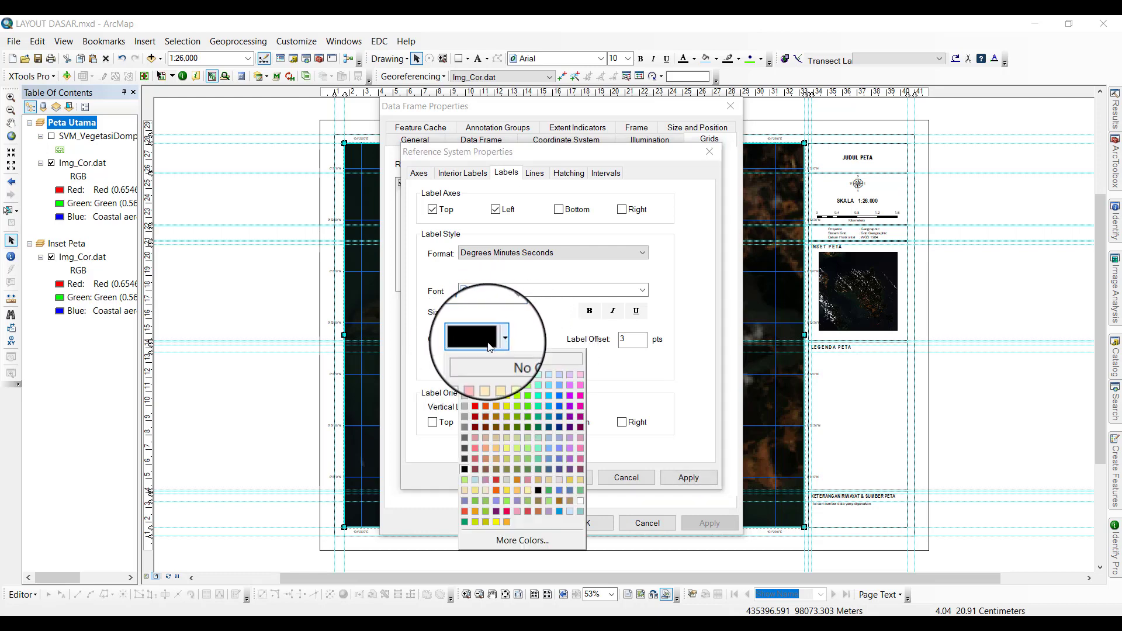
left_click(558, 394)
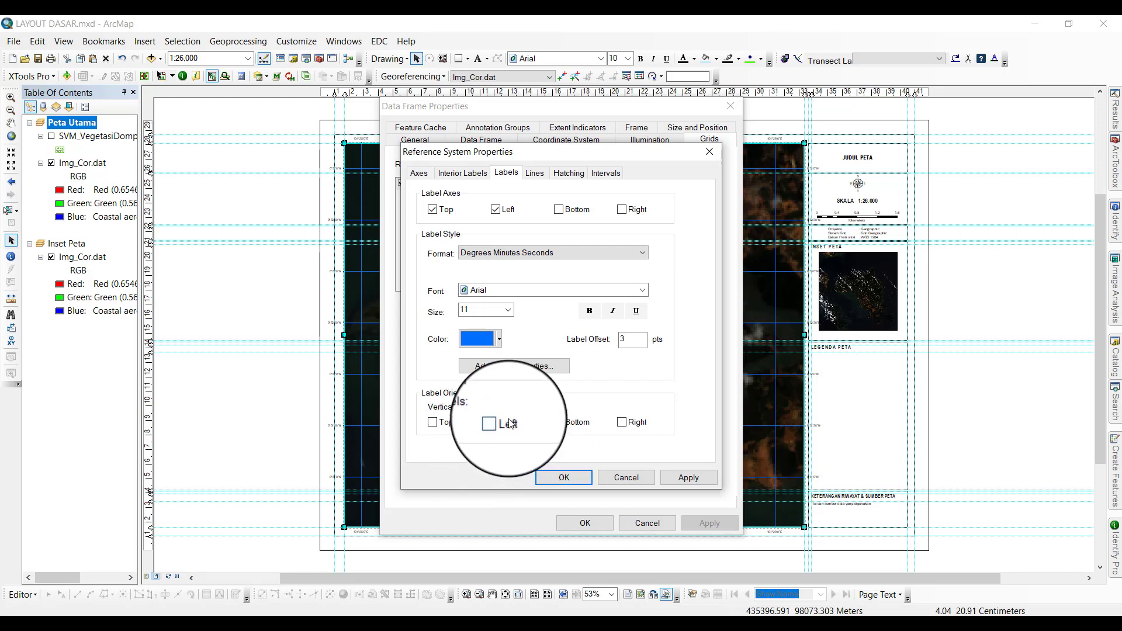
left_click(561, 478)
left_click(584, 523)
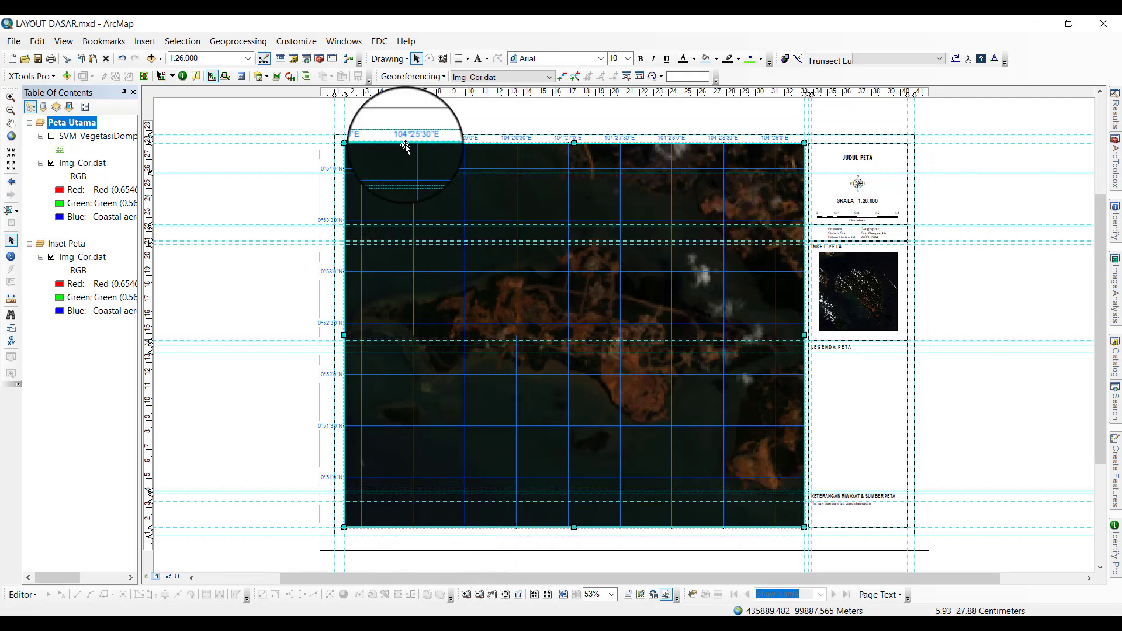
scroll(335, 228, "down", 4)
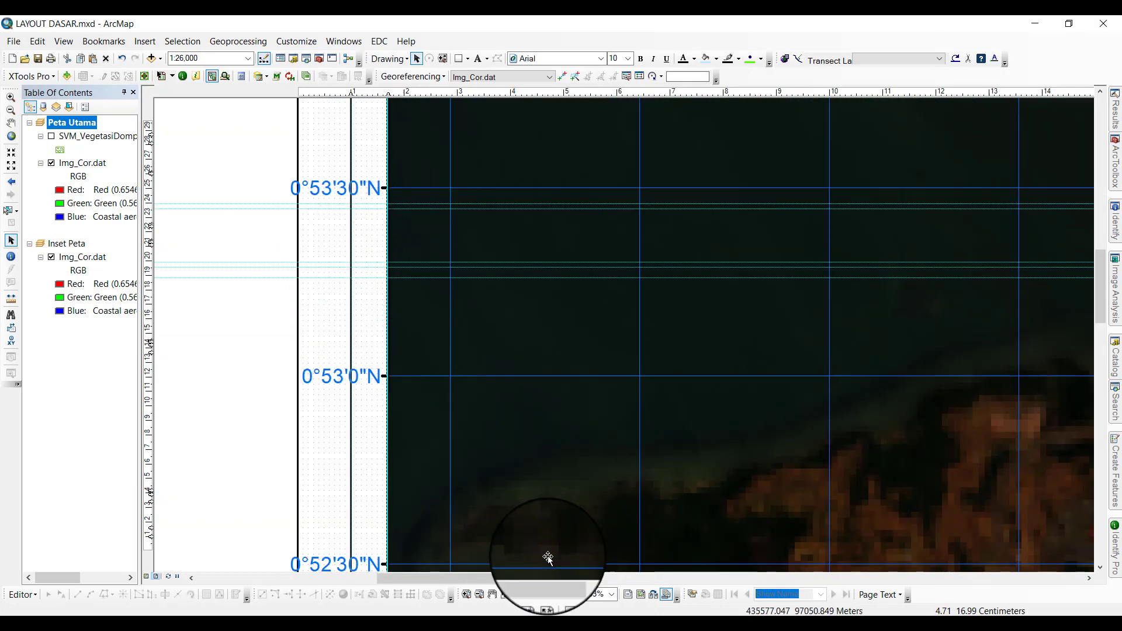
left_click(505, 594)
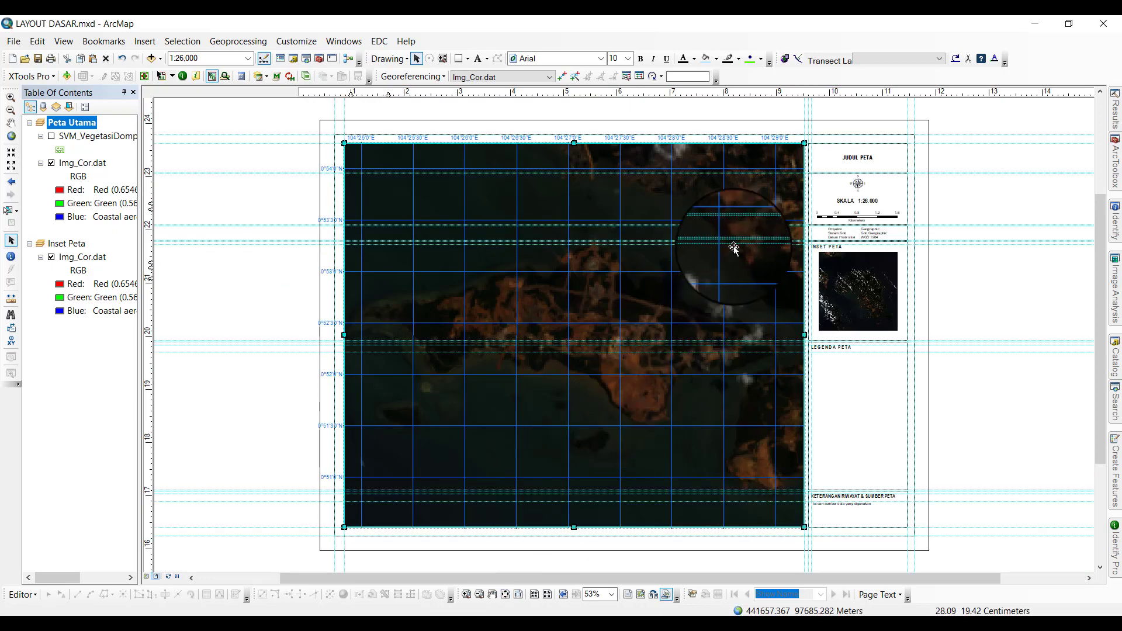
Open the Peta Utama graticule's label settings and compare the enabled label axes with the sides of the data frame in the layout.
right_click(621, 244)
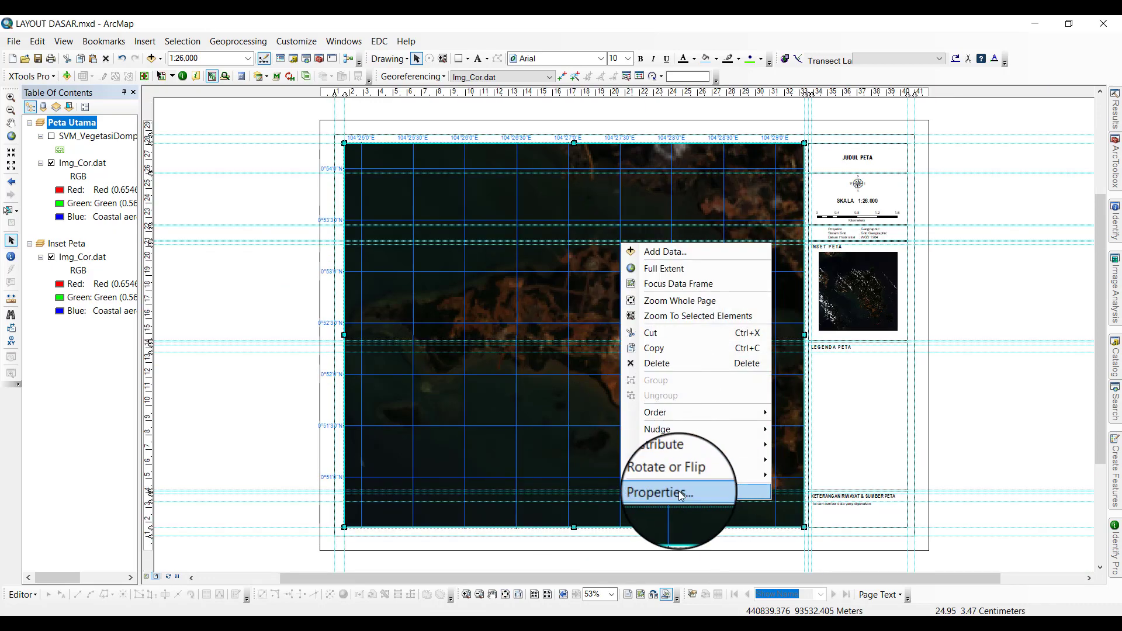
left_click(660, 491)
left_click(646, 266)
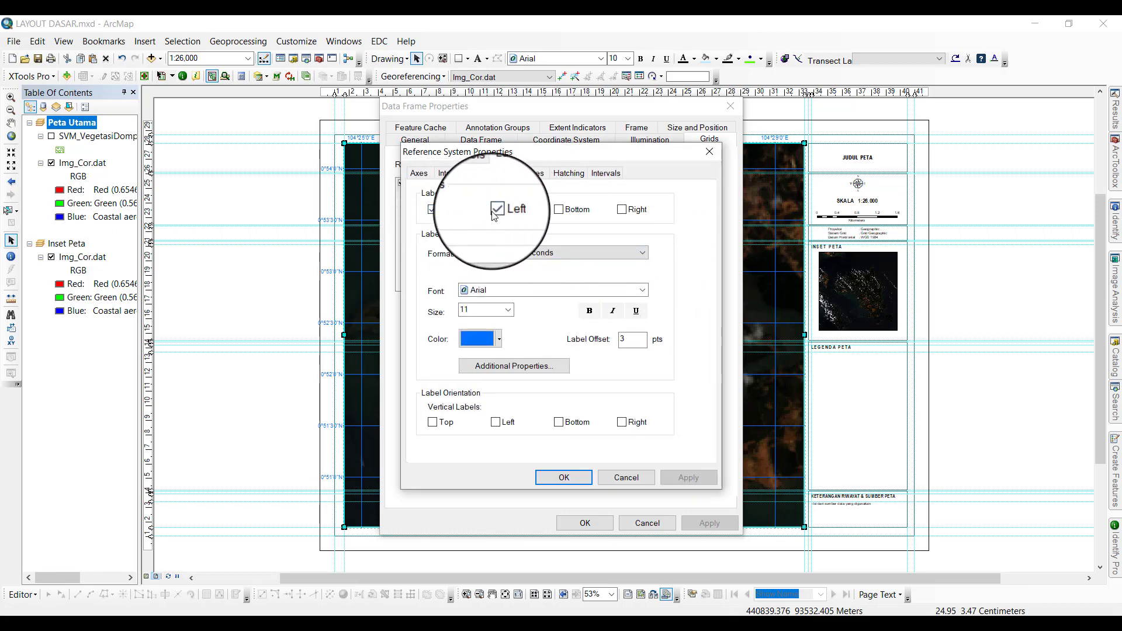
left_click_drag(526, 153, 784, 145)
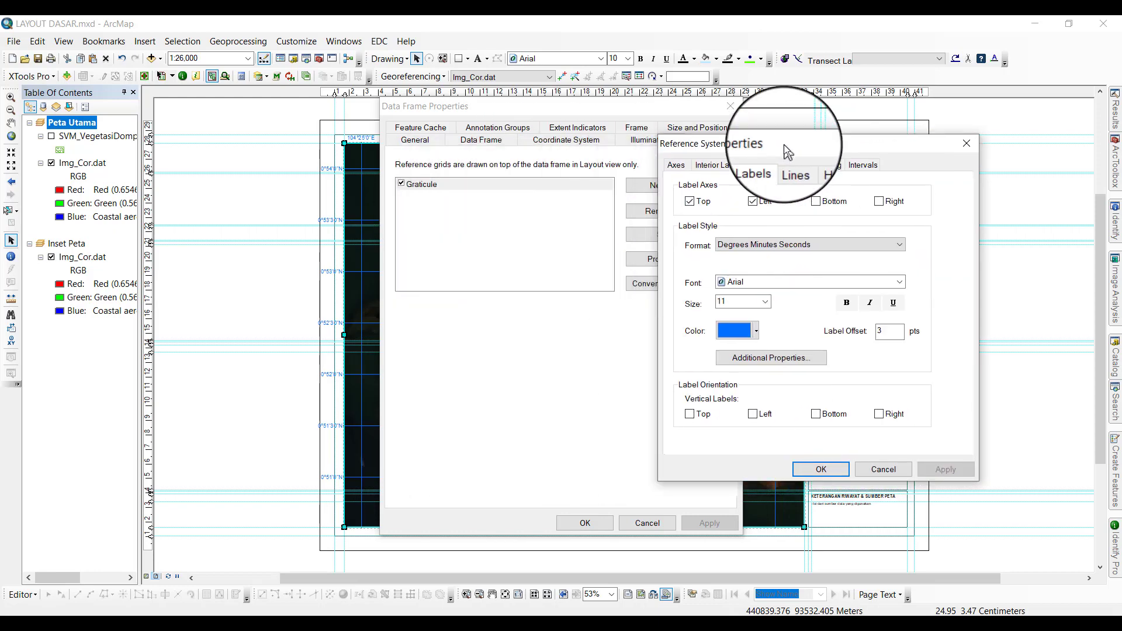
left_click(967, 144)
left_click_drag(665, 111, 1063, 132)
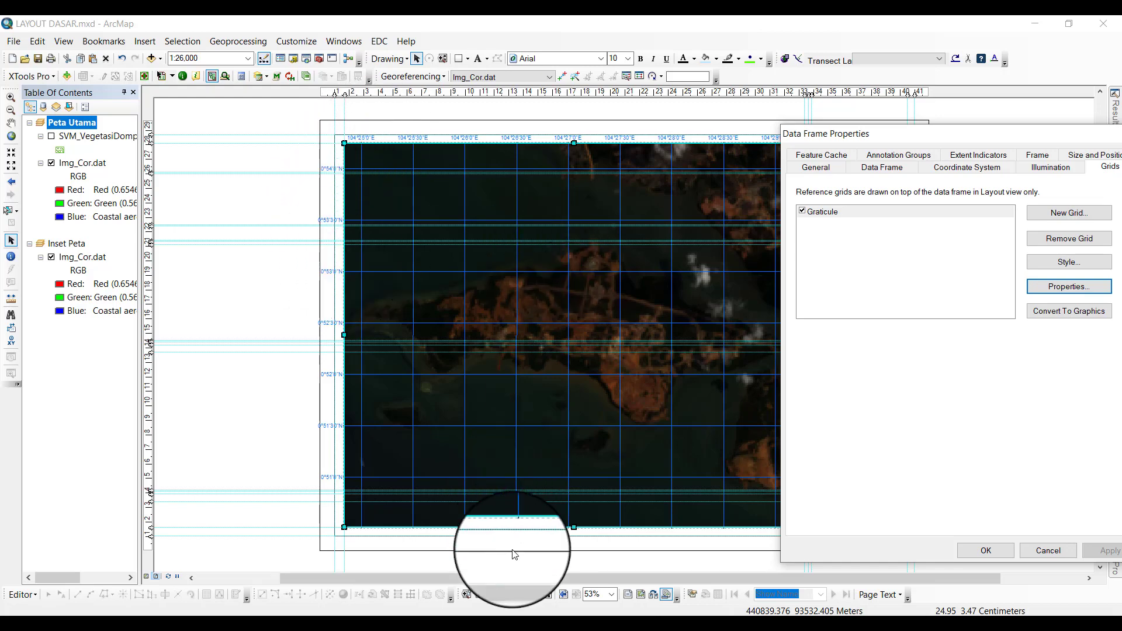
left_click_drag(911, 139, 508, 151)
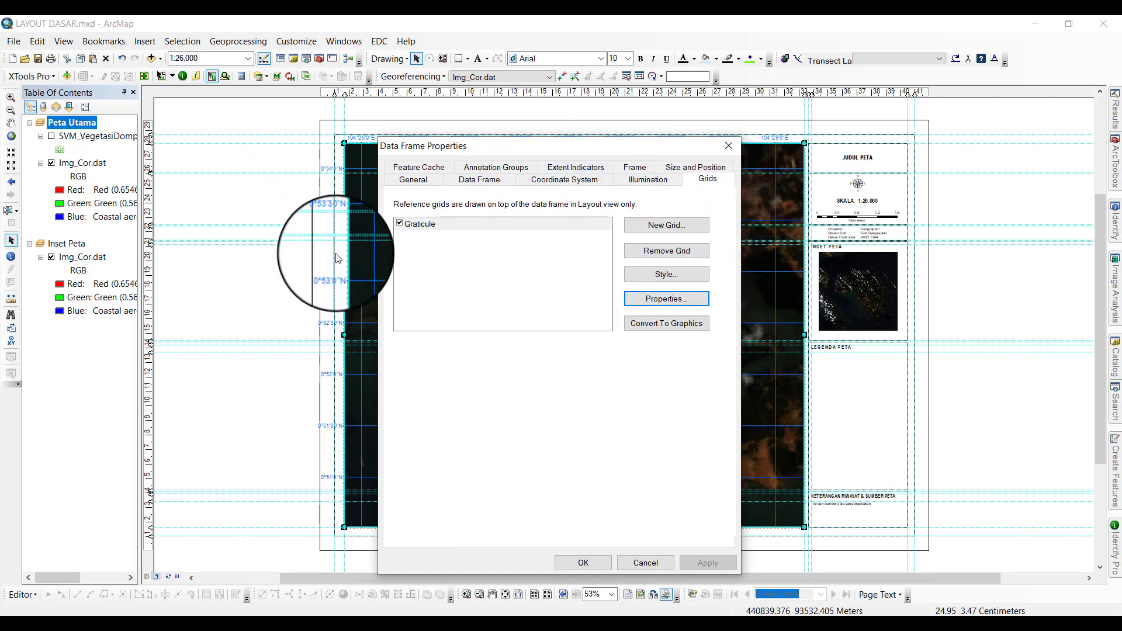
left_click_drag(442, 148, 588, 153)
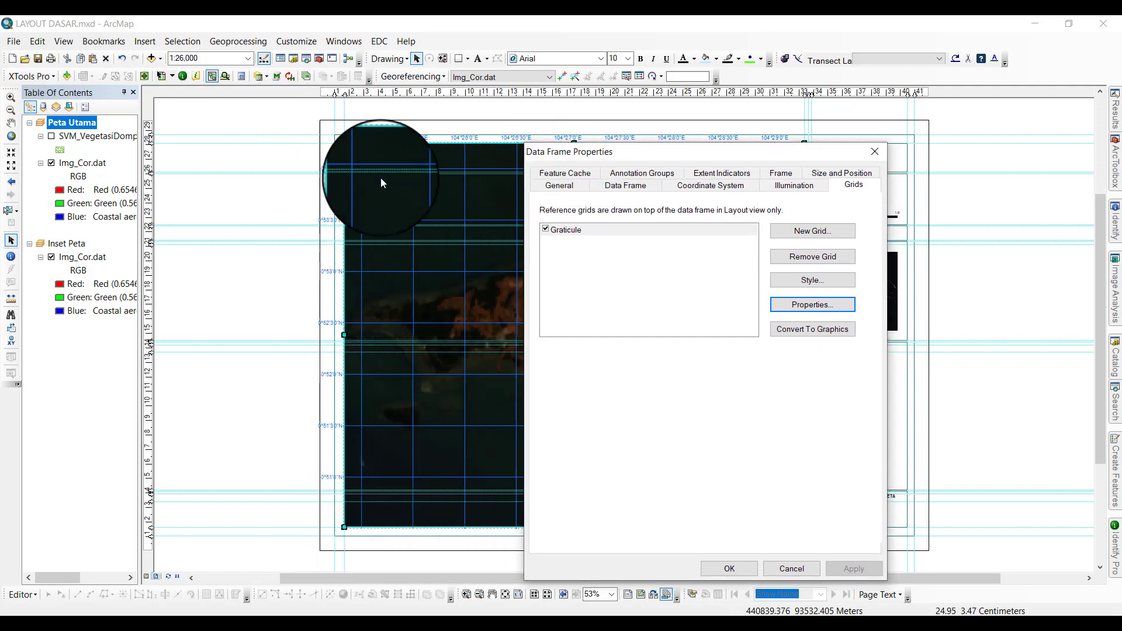
left_click_drag(673, 163, 523, 293)
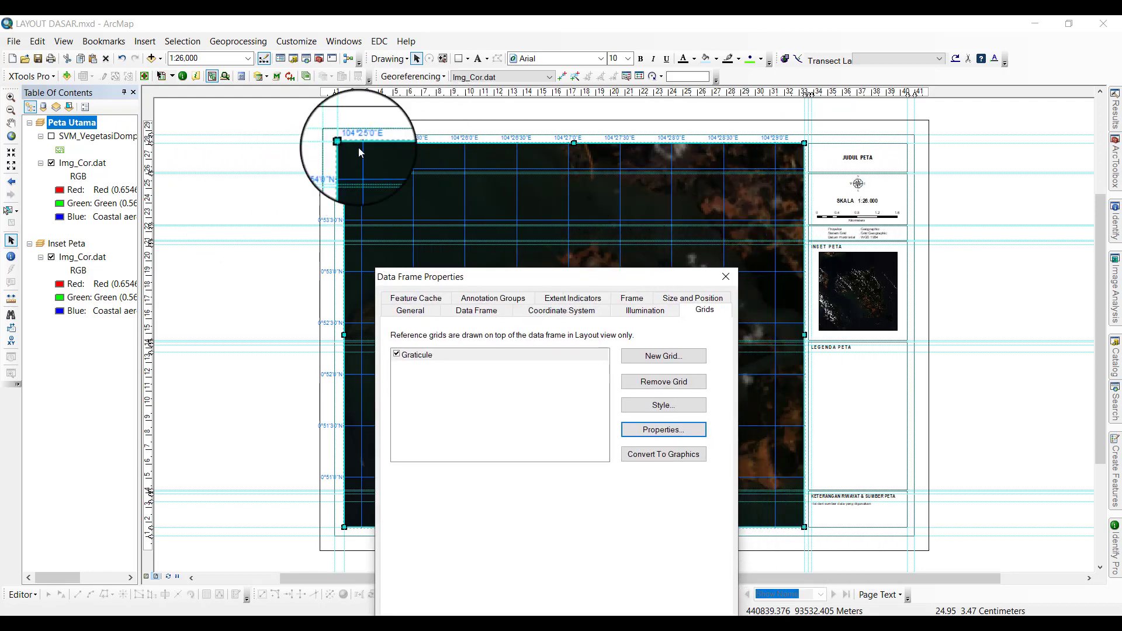
left_click_drag(557, 277, 620, 171)
Turn on the bottom and right axis labels of the Peta Utama graticule and apply the change to the layout.
left_click(707, 321)
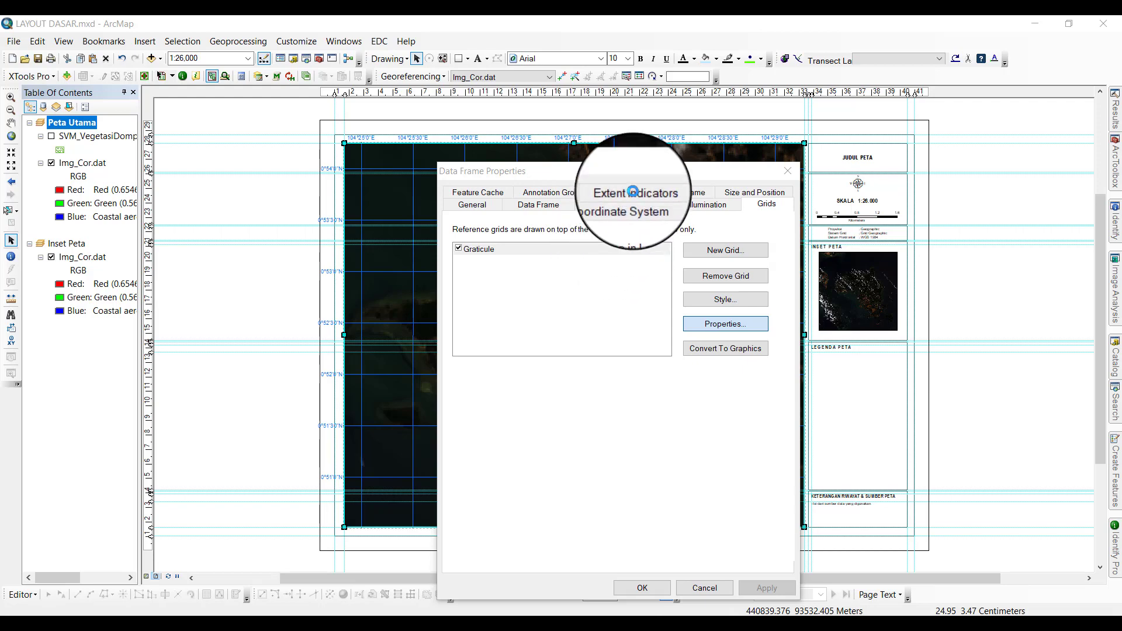
key("Return")
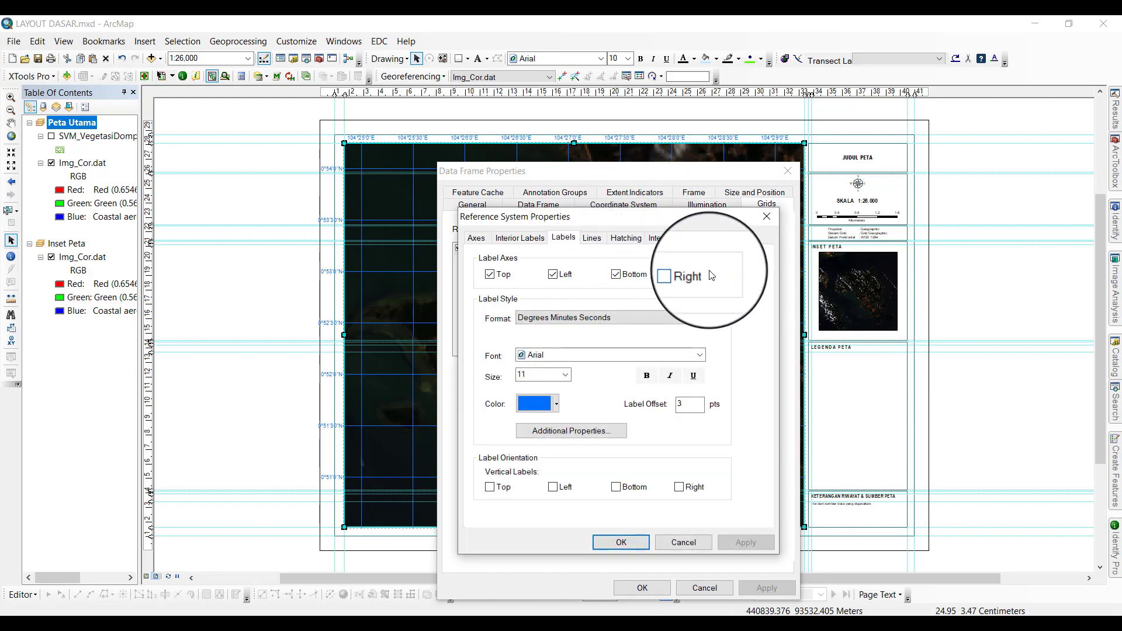
left_click(694, 278)
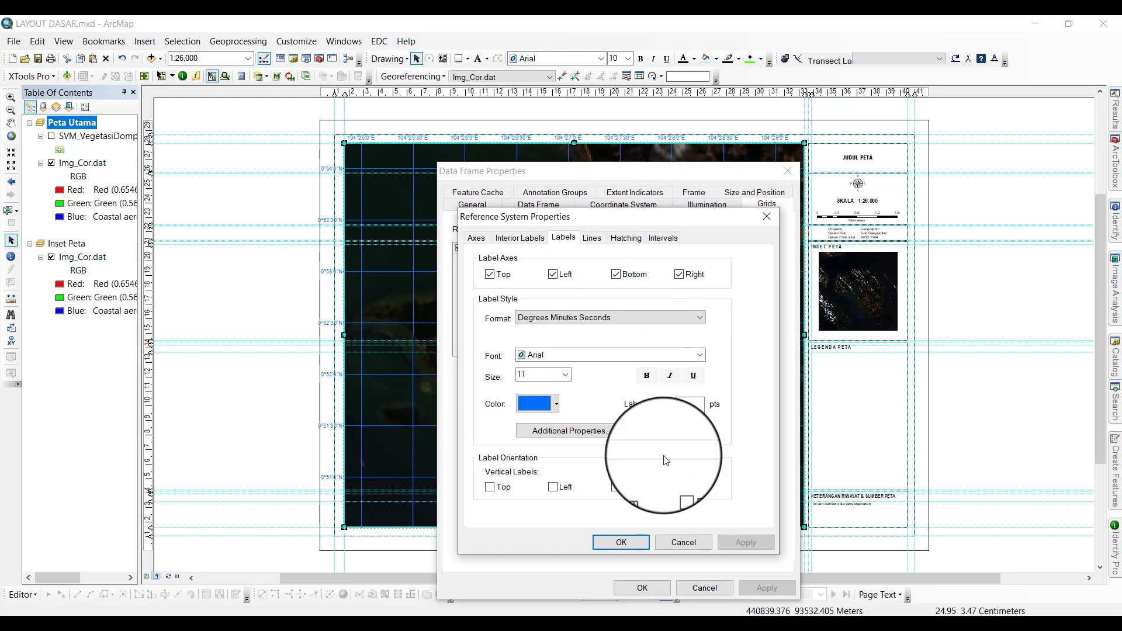
left_click(631, 542)
left_click(641, 587)
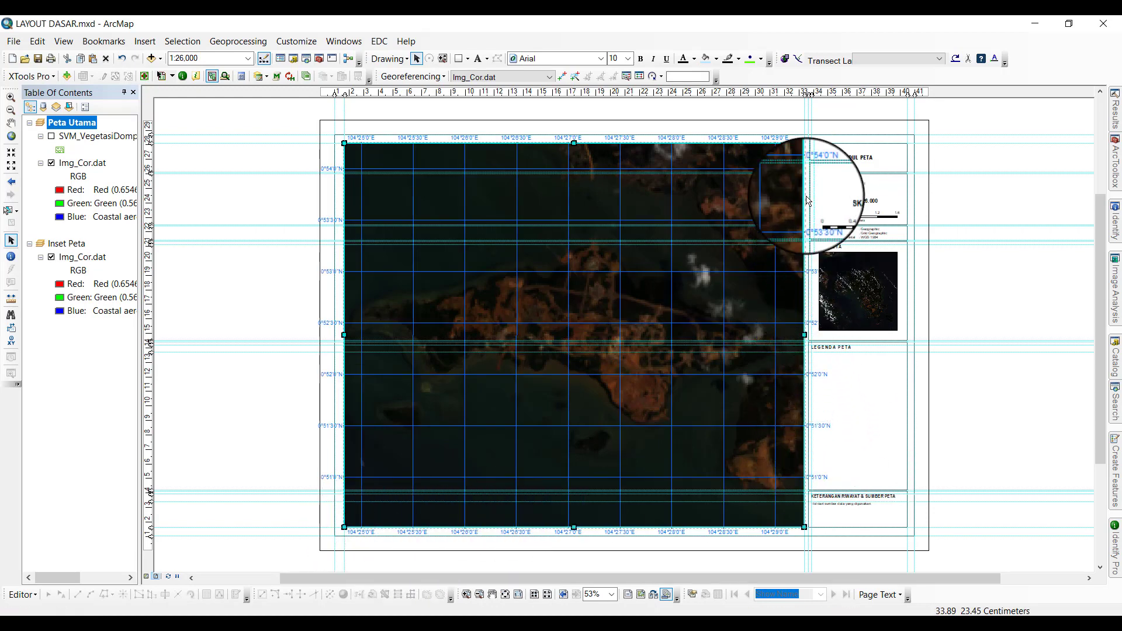
Examine the graticule labels around the Peta Utama data frame up close and review the graticule's interval settings.
scroll(830, 123, "down", 5)
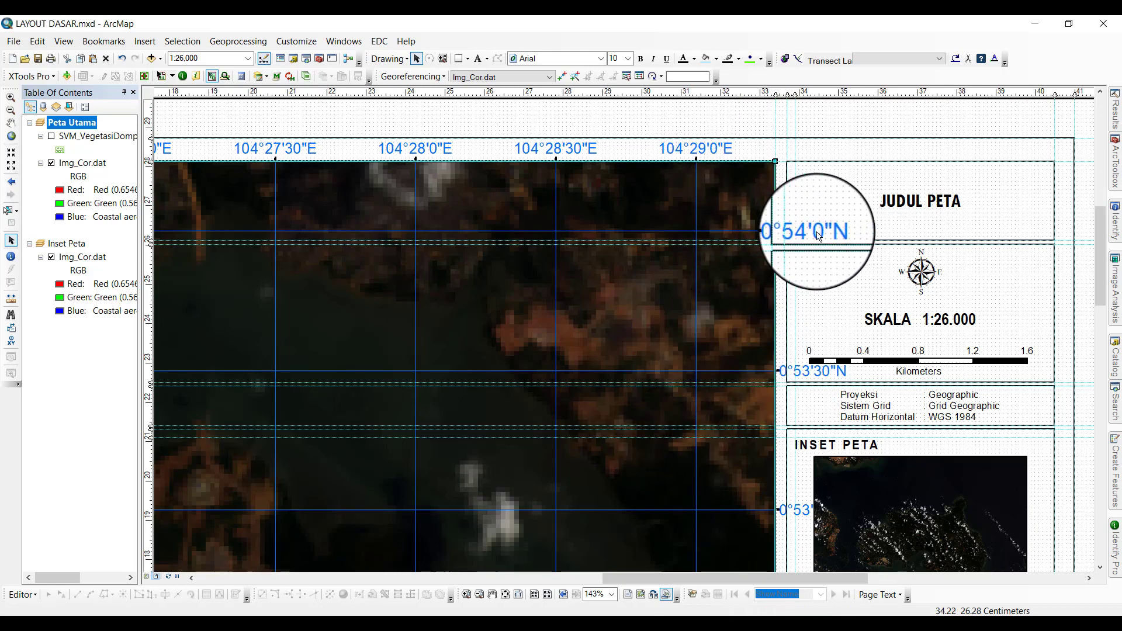
left_click(505, 594)
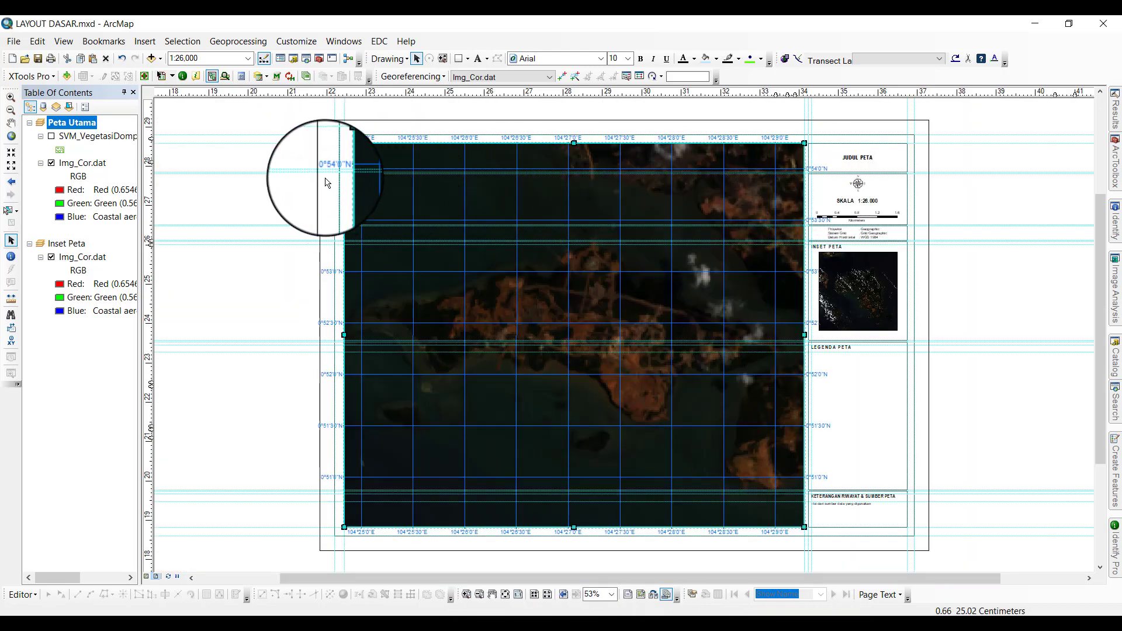
scroll(326, 178, "up", 4)
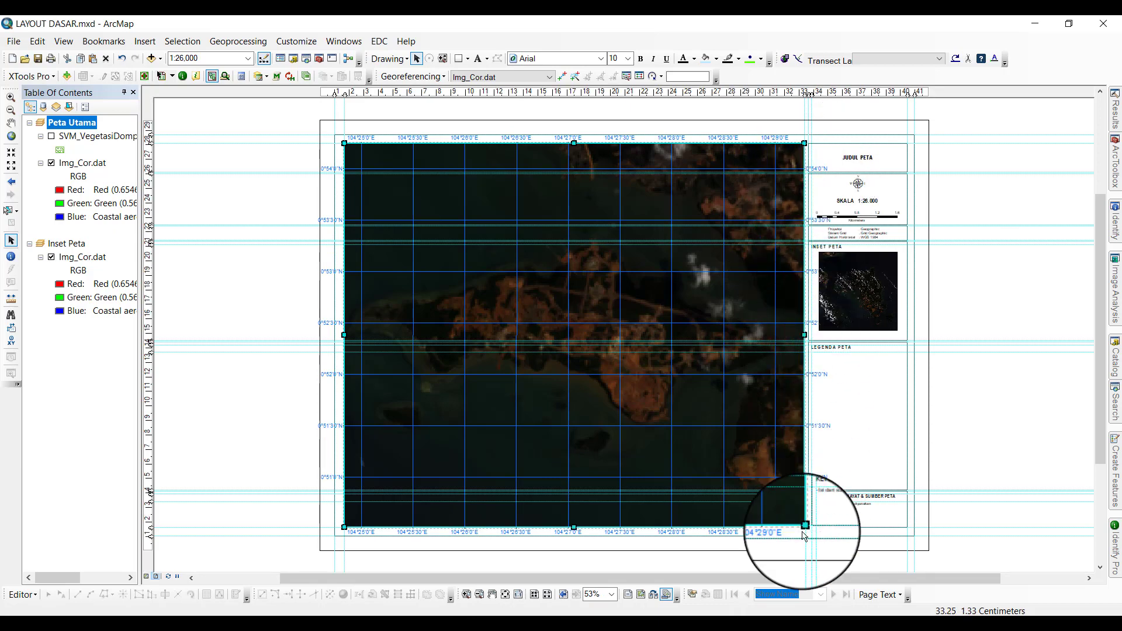
right_click(522, 327)
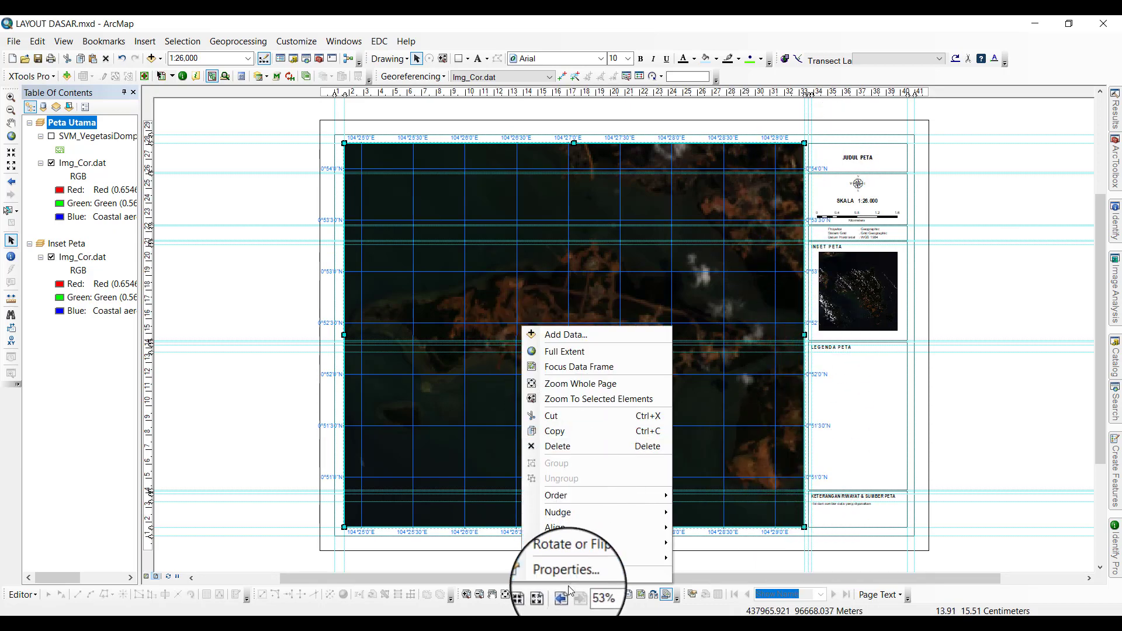
left_click(562, 568)
left_click(691, 258)
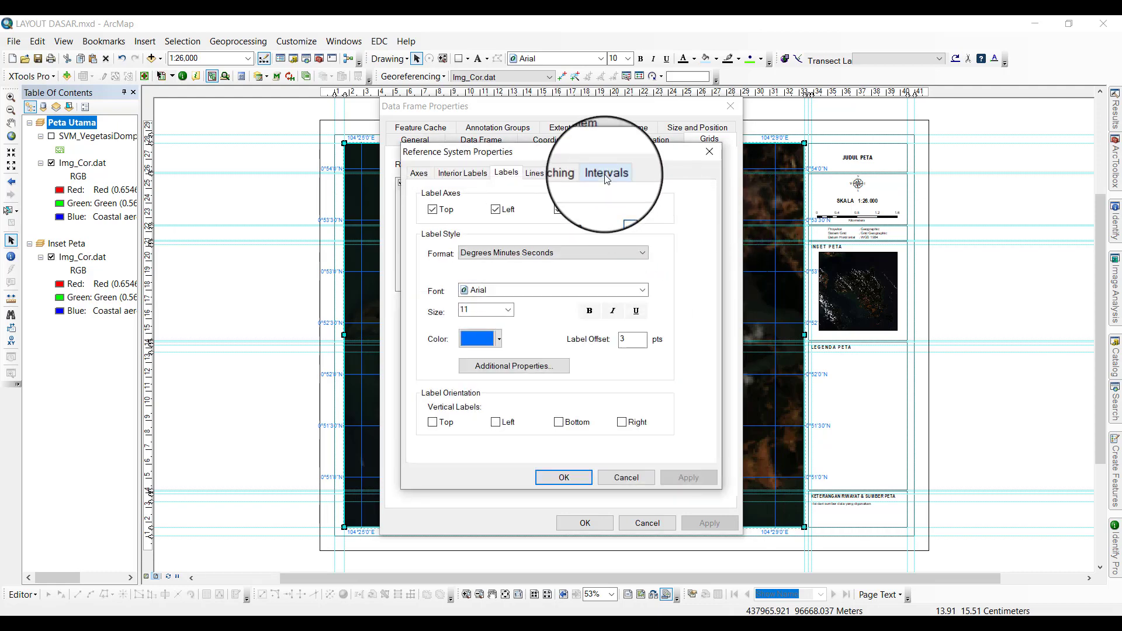
left_click(605, 173)
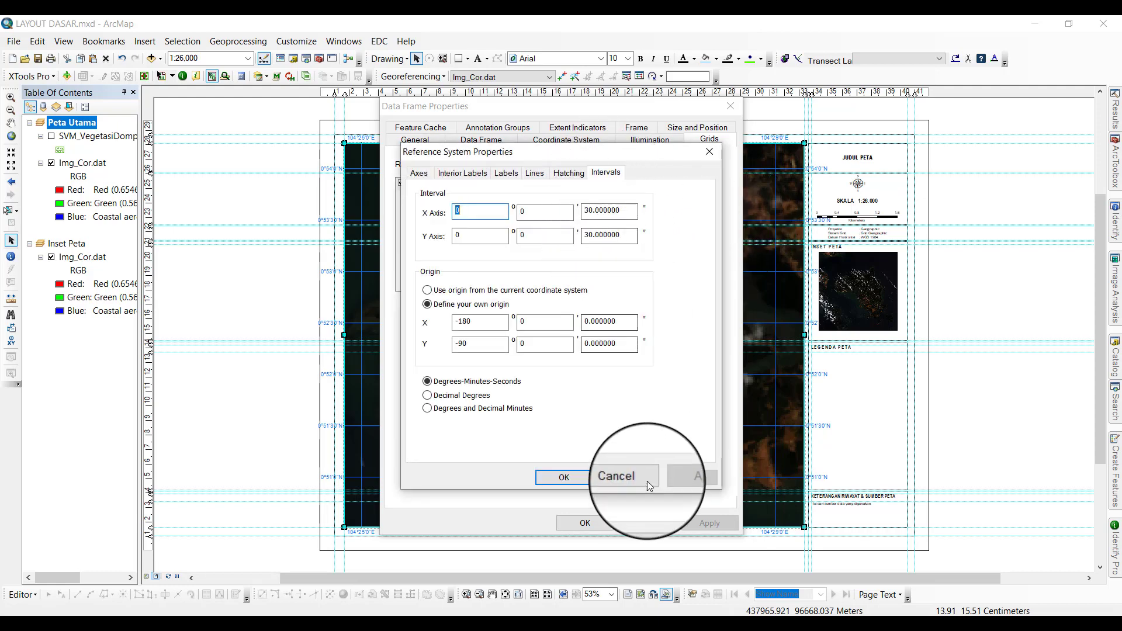
left_click(626, 477)
left_click(641, 516)
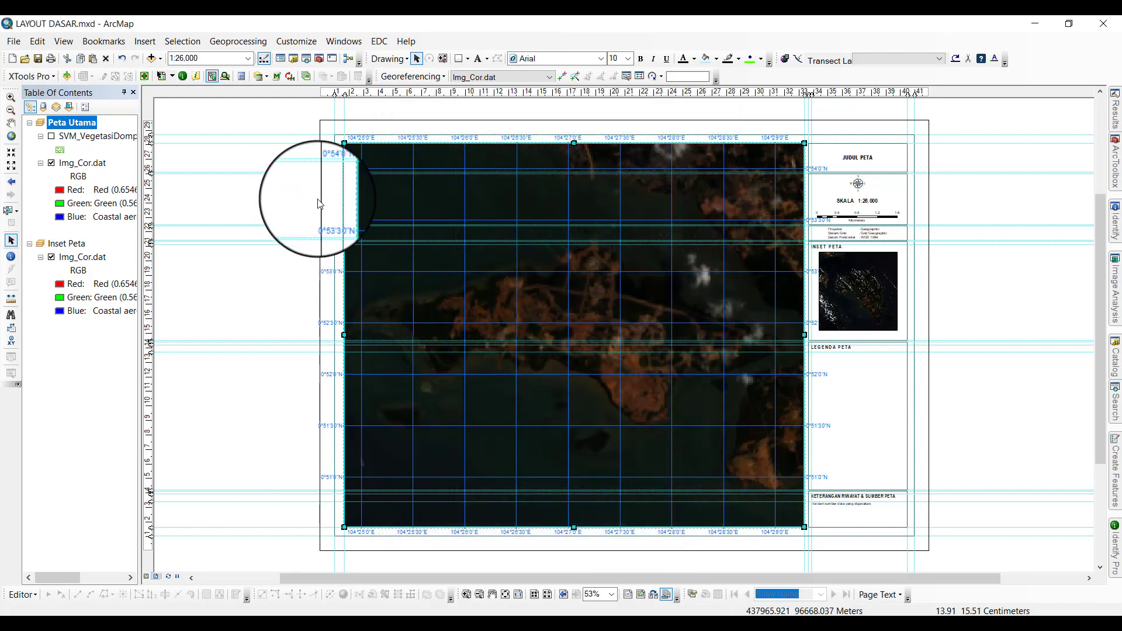
Turn off the bottom and right axis labels of the Peta Utama graticule and set its left labels to vertical orientation.
scroll(313, 191, "up", 4)
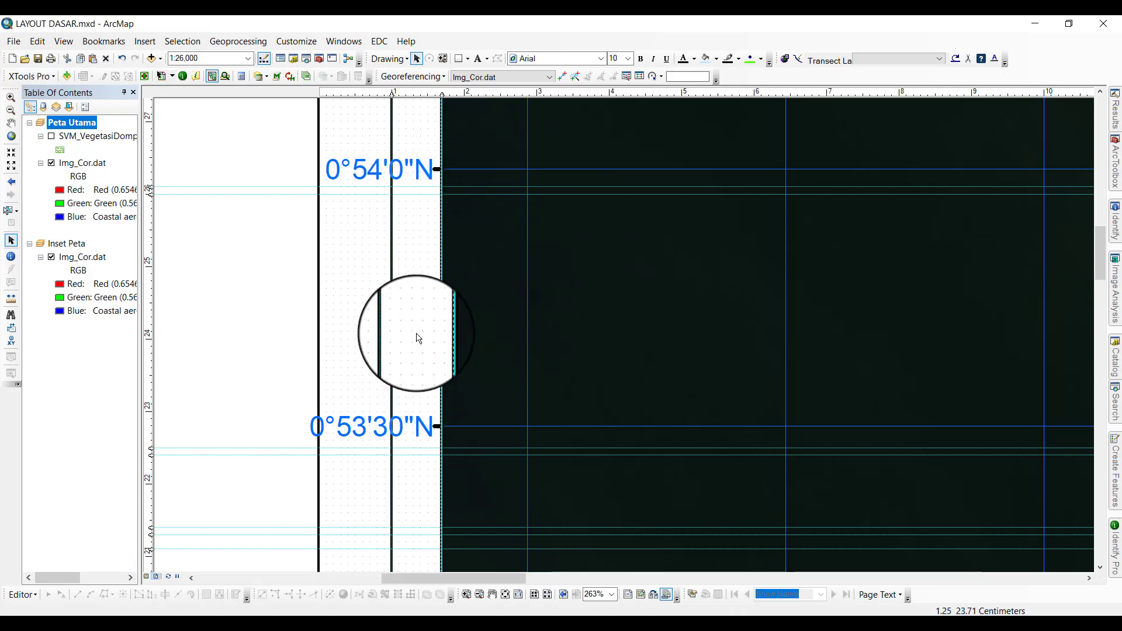
scroll(435, 300, "down", 2)
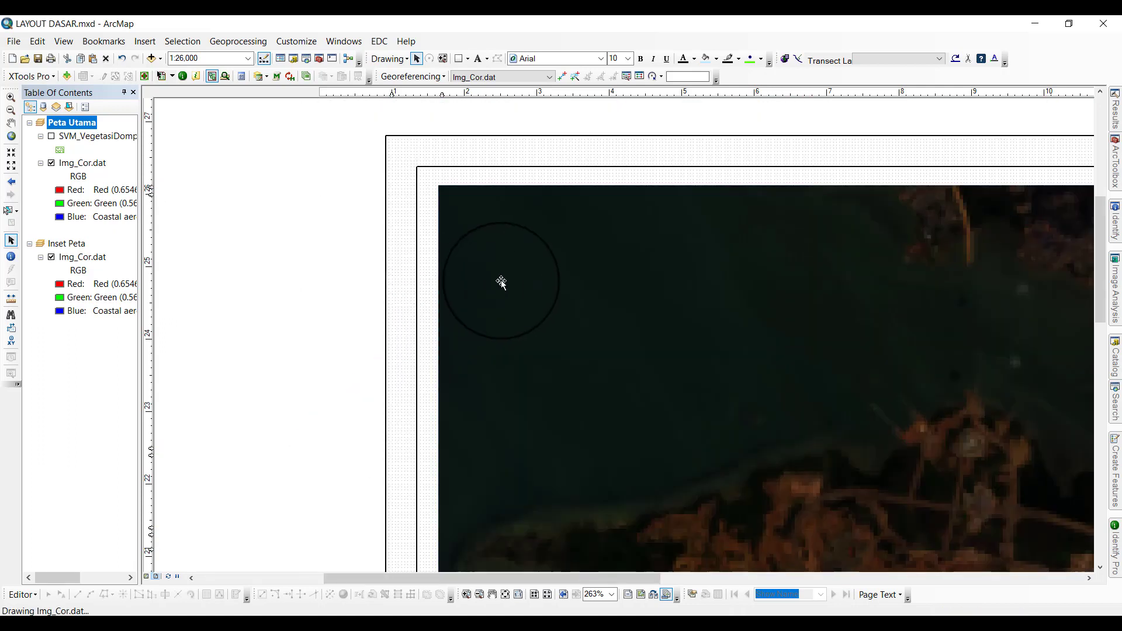
scroll(508, 186, "up", 2)
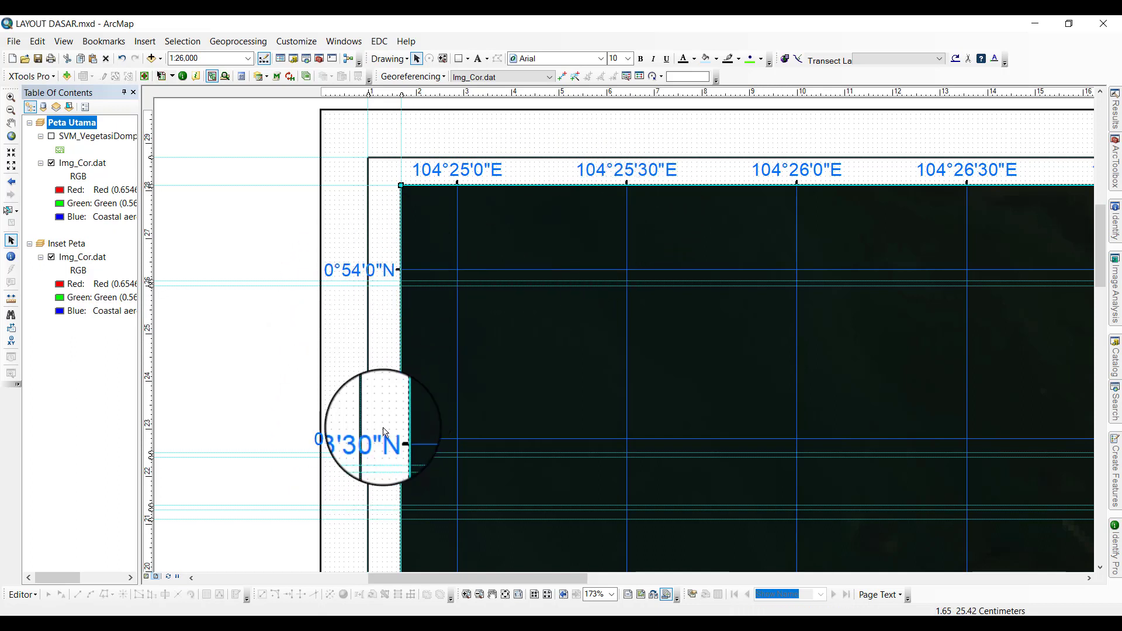
left_click(509, 596)
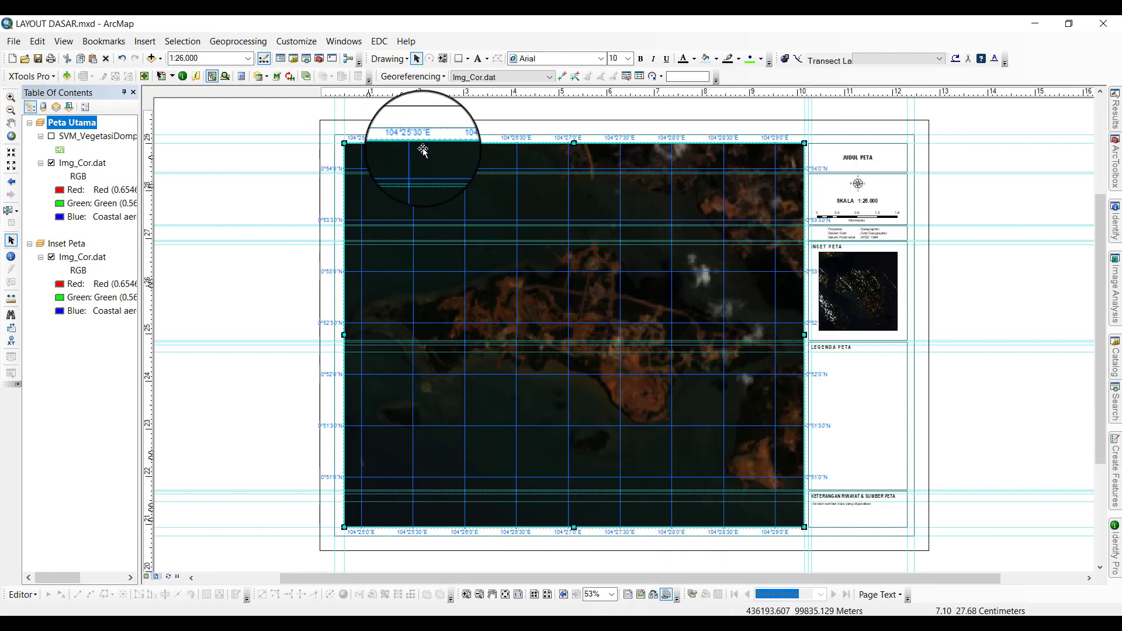
right_click(468, 359)
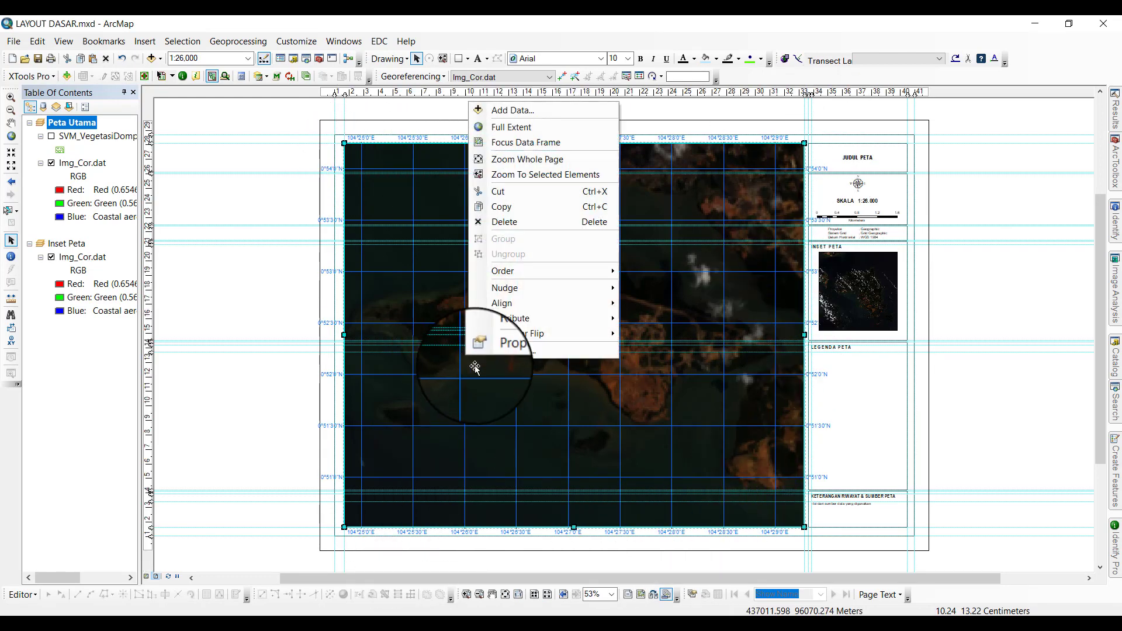
left_click(514, 349)
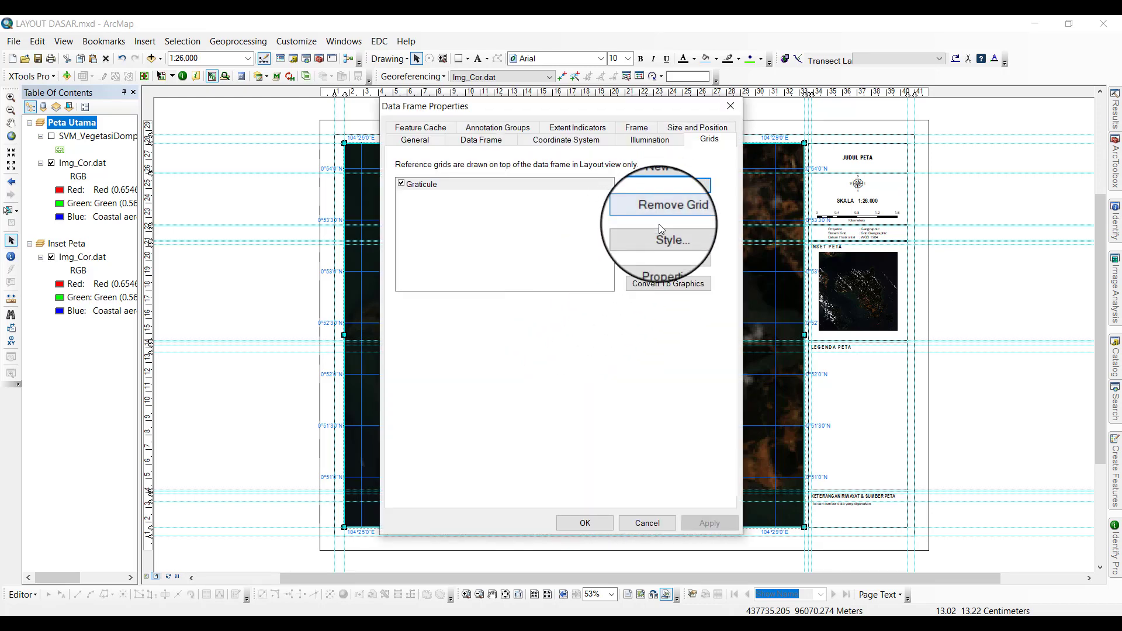
left_click(668, 259)
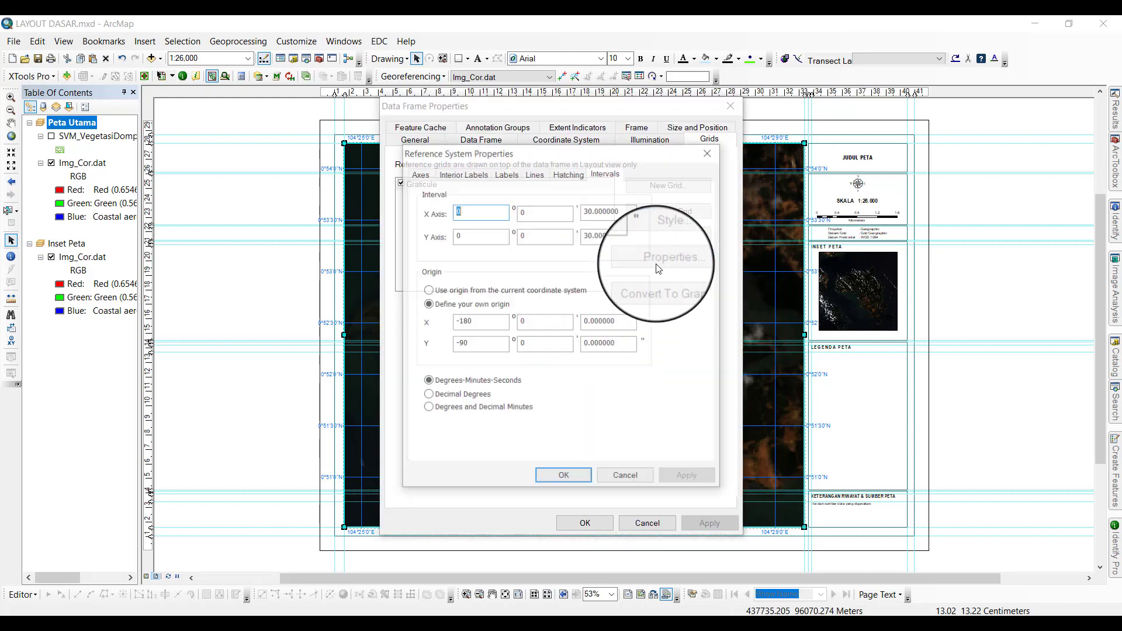
left_click(509, 174)
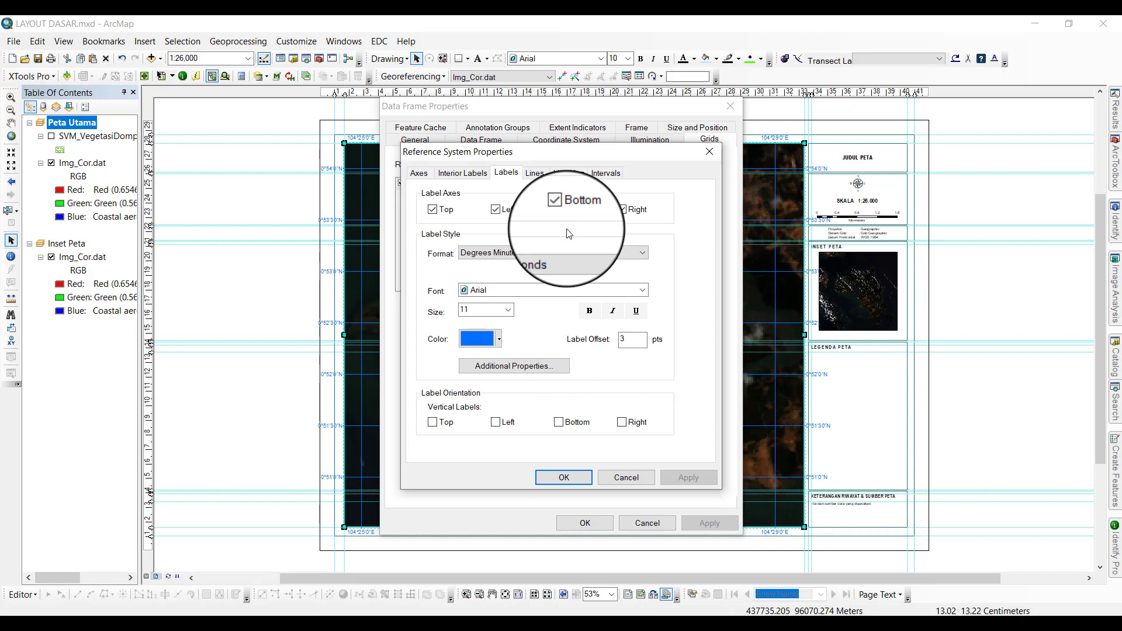
left_click(559, 210)
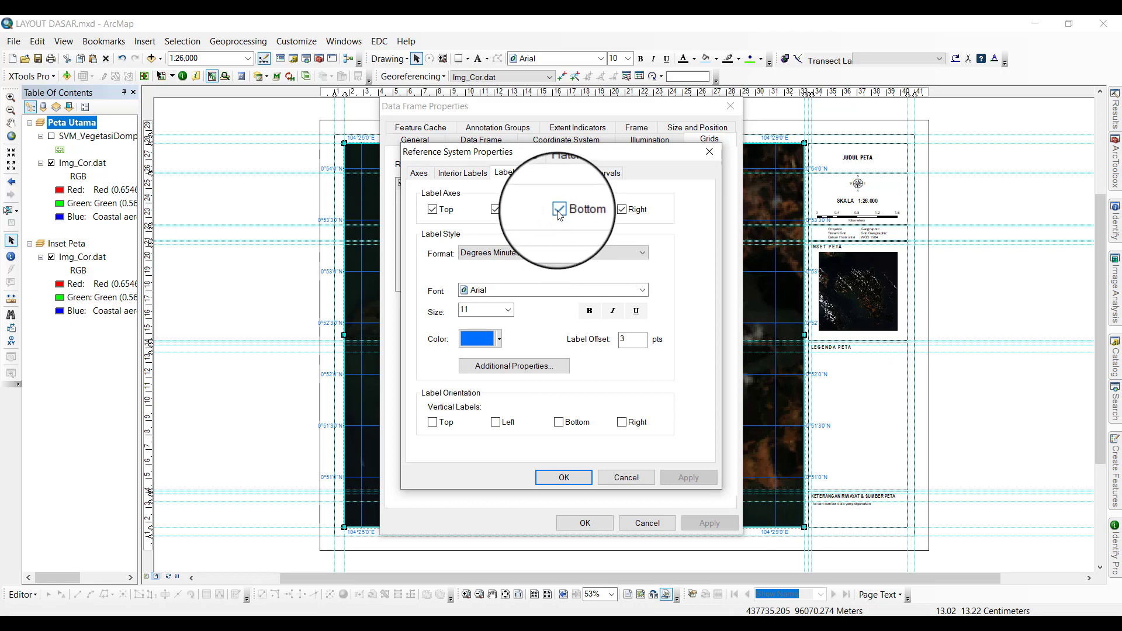
left_click(495, 422)
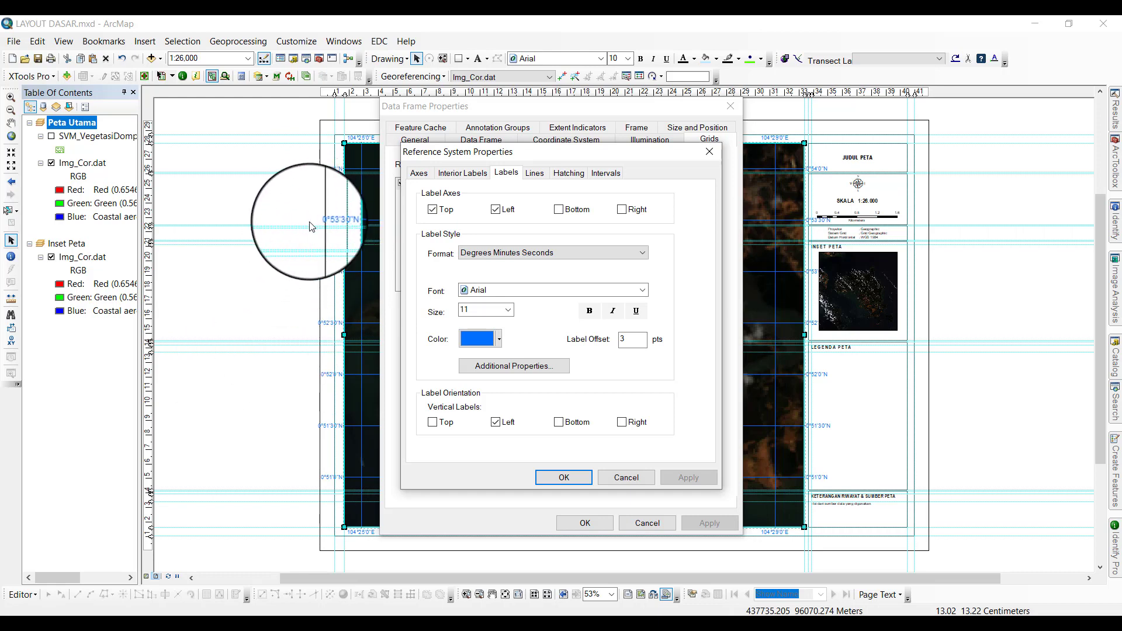
left_click(572, 477)
left_click(577, 523)
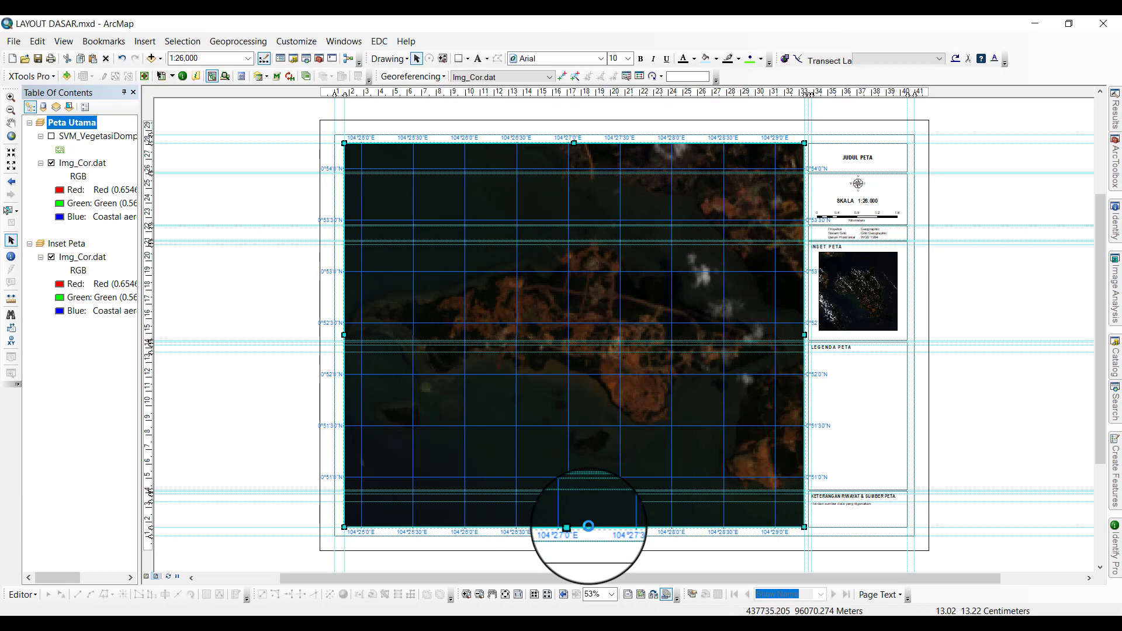
Try vertical orientation for the top axis labels of the Peta Utama graticule in the layout.
right_click(377, 232)
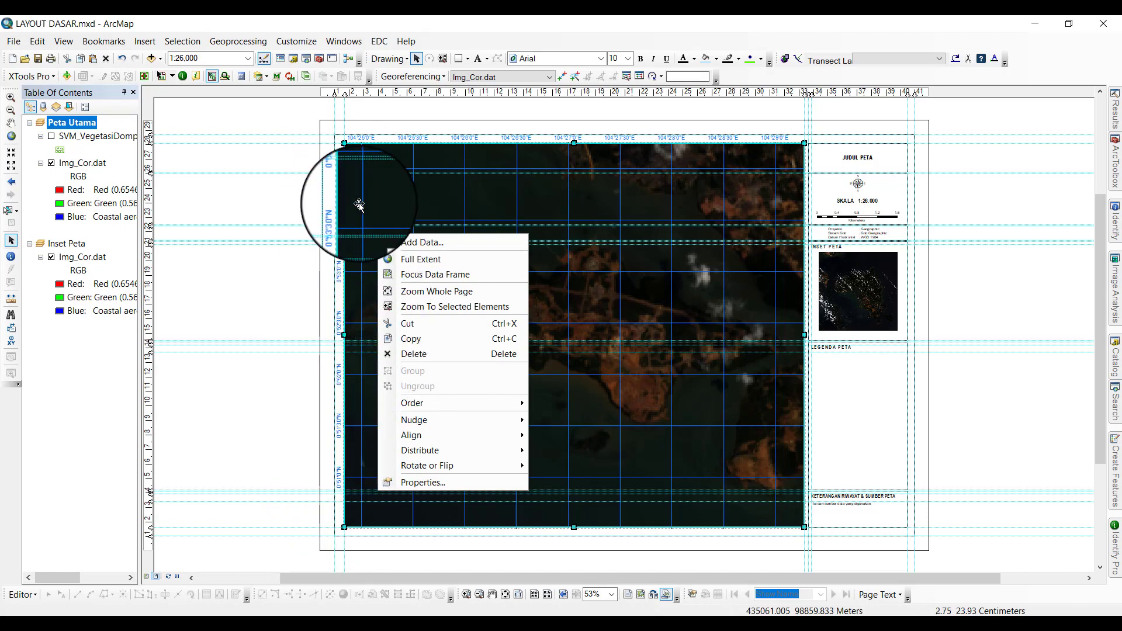
left_click(456, 483)
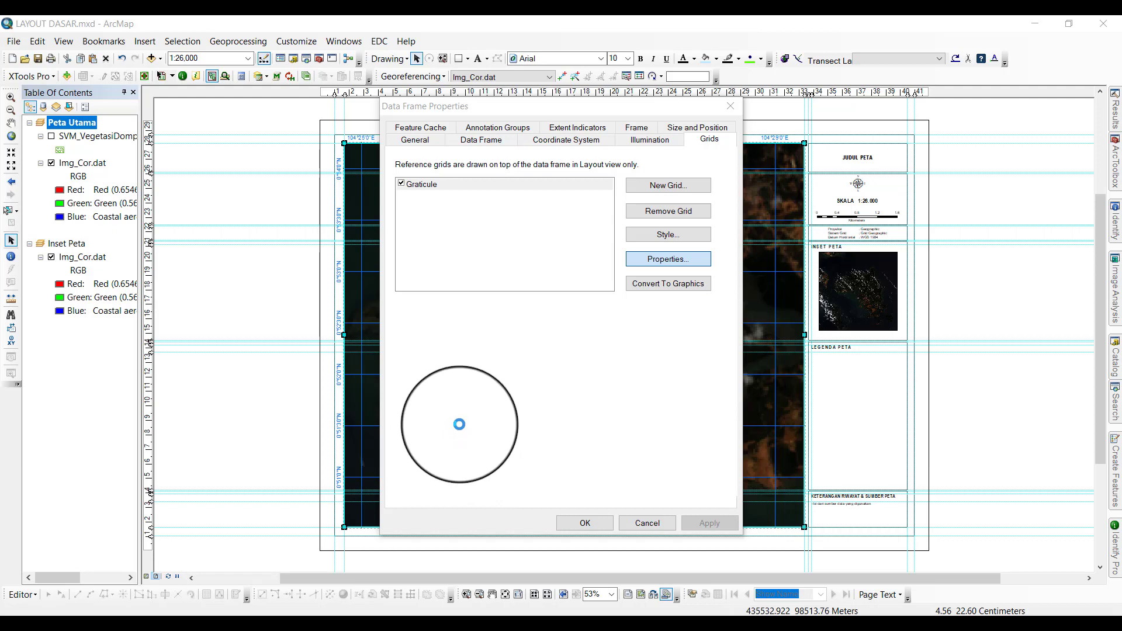
left_click(448, 425)
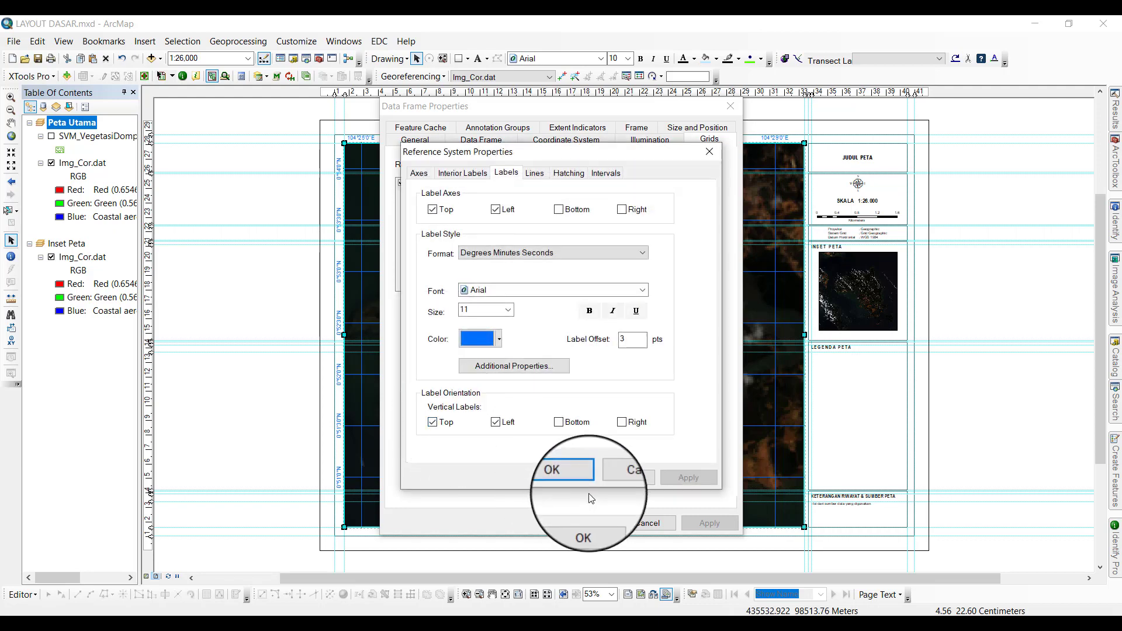
left_click(564, 478)
left_click(584, 523)
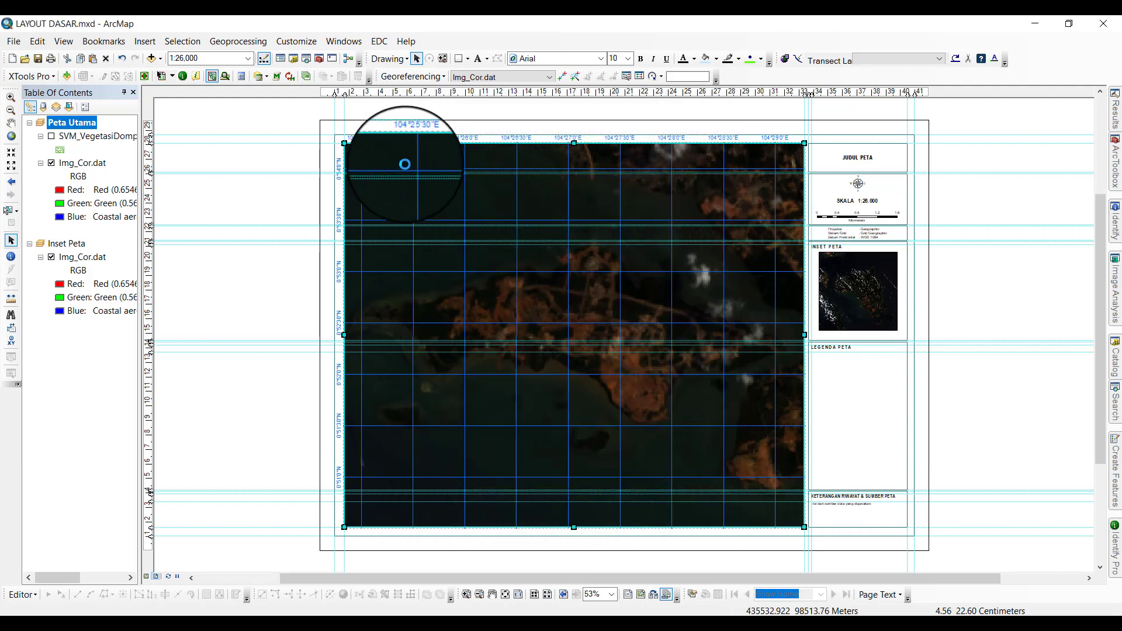
Turn off vertical orientation for the graticule's top labels, apply the change and deselect the data frame.
right_click(506, 388)
left_click(552, 381)
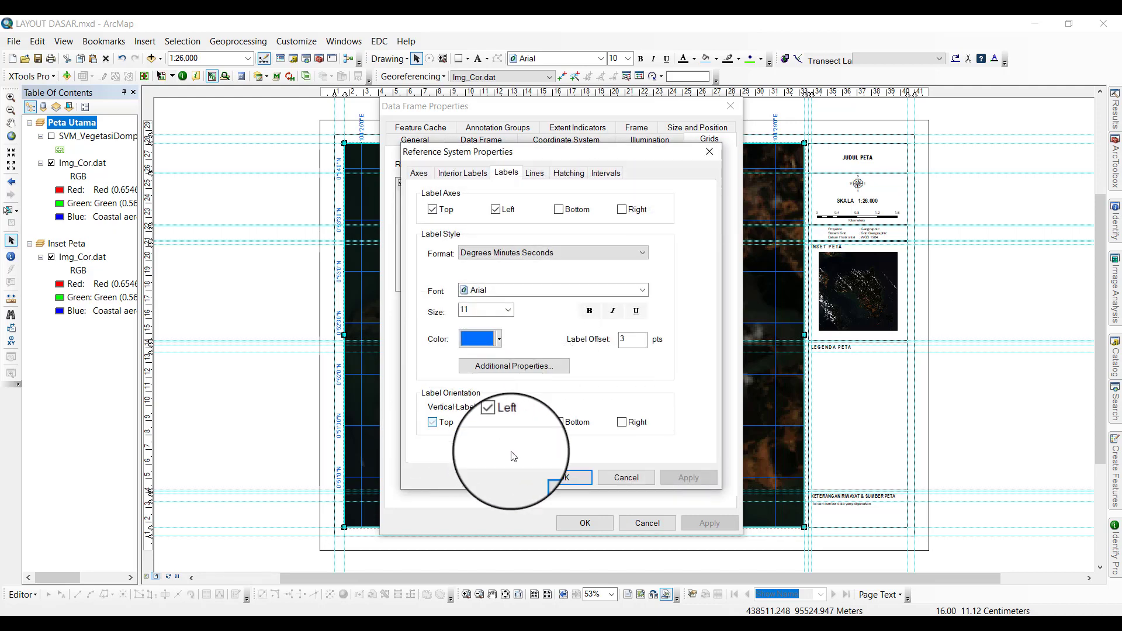
left_click(568, 476)
left_click(583, 522)
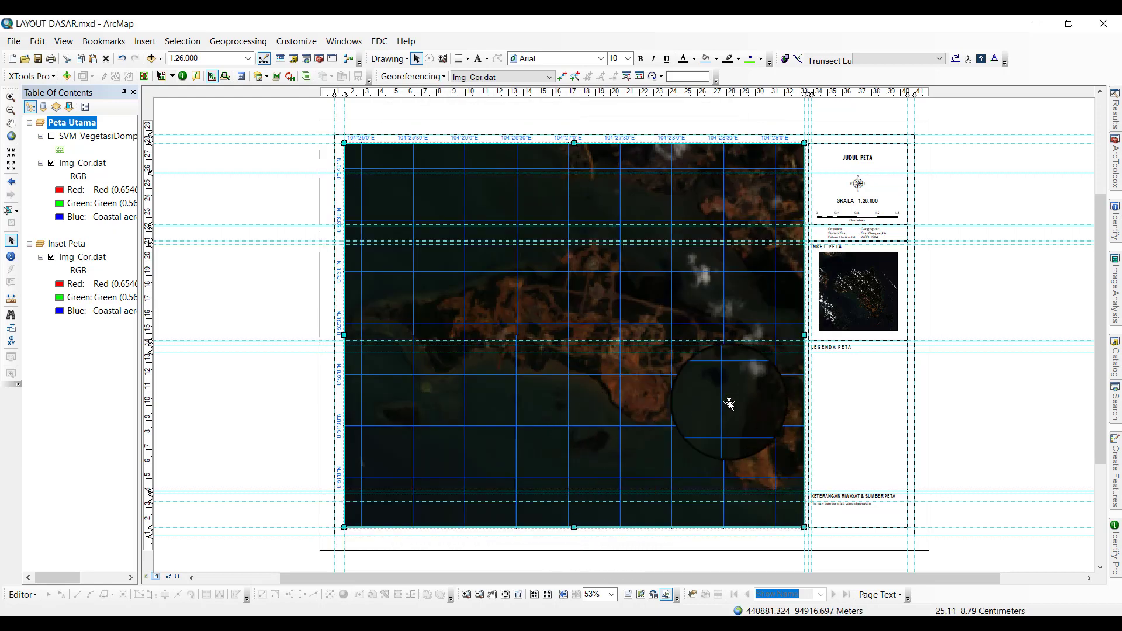
left_click(986, 274)
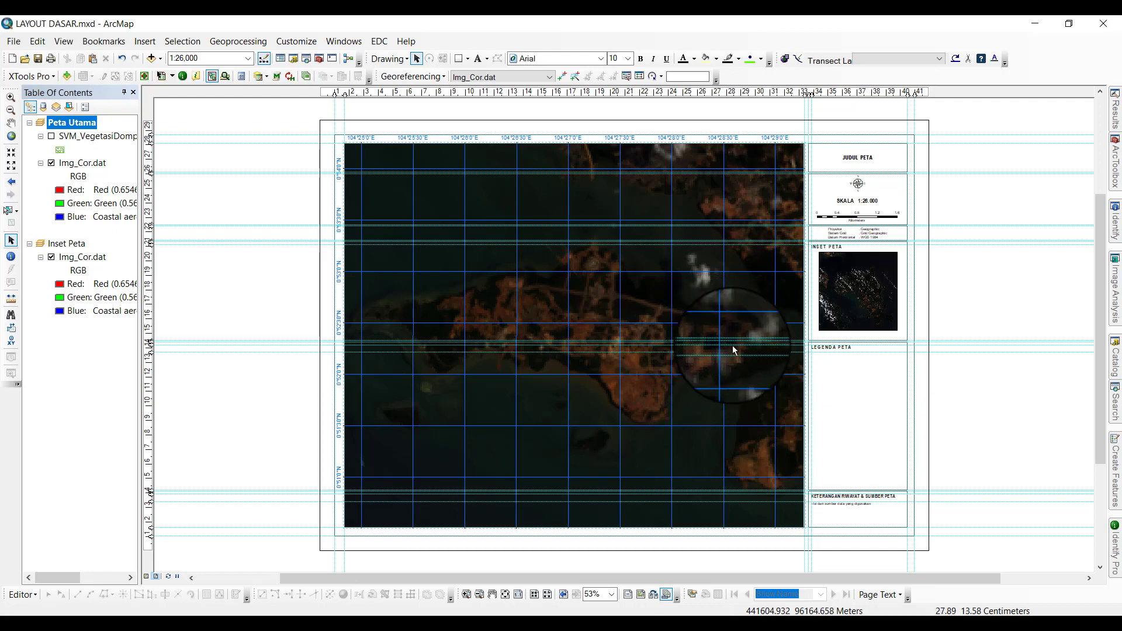
Replace the JUDUL PETA title text with "PETA LOKASI PENGAMATAN" and deselect it.
right_click(859, 157)
left_click(1023, 134)
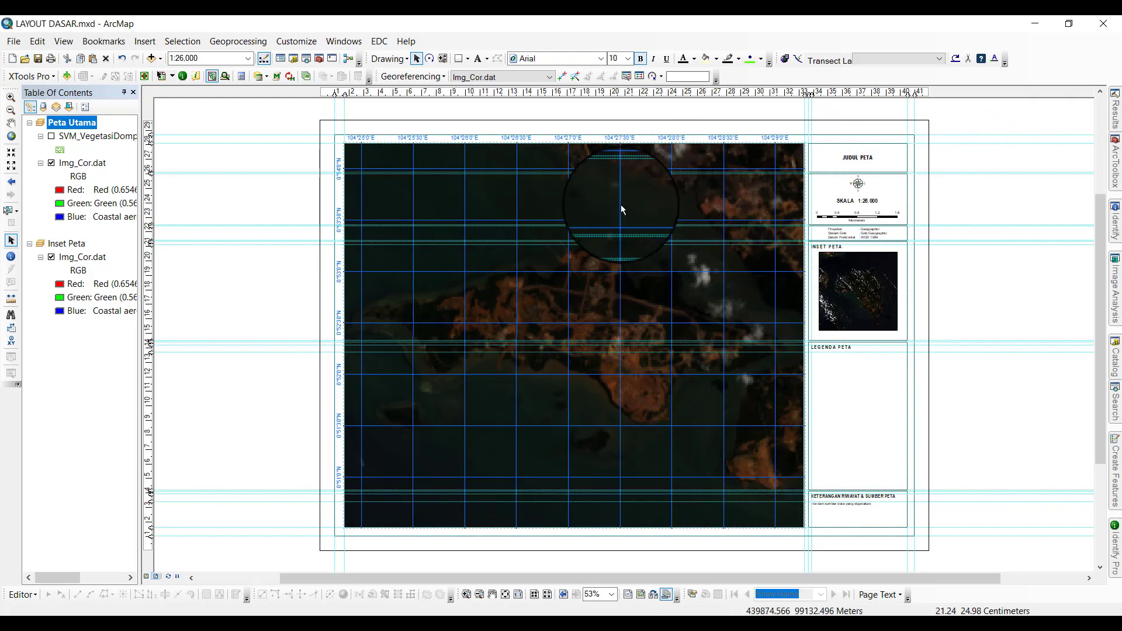
right_click(860, 162)
left_click(900, 390)
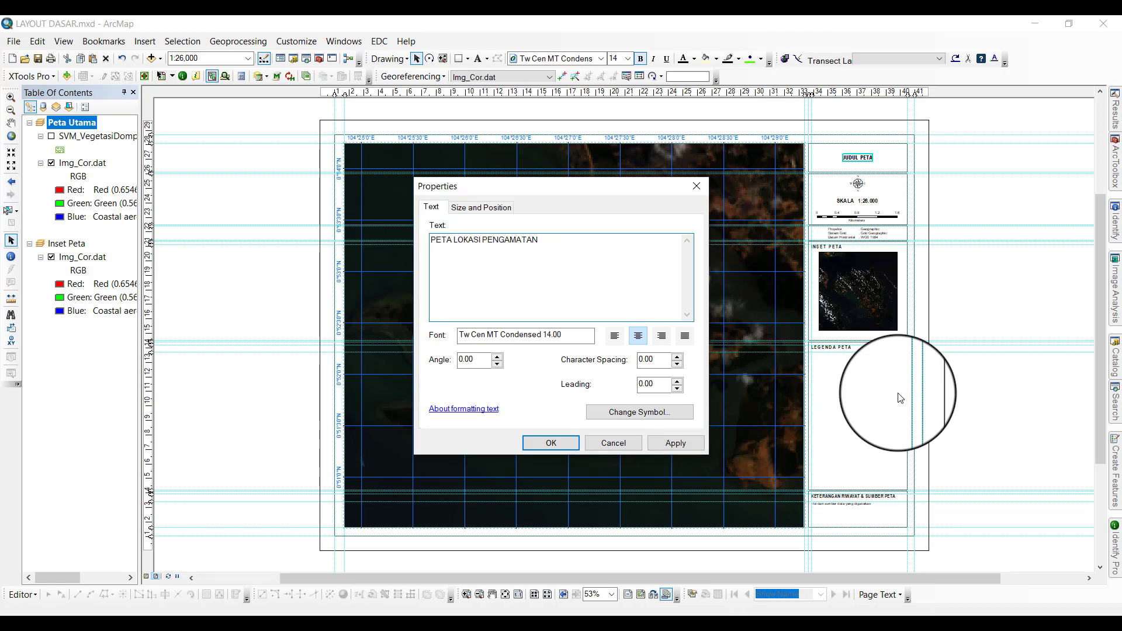
left_click(554, 443)
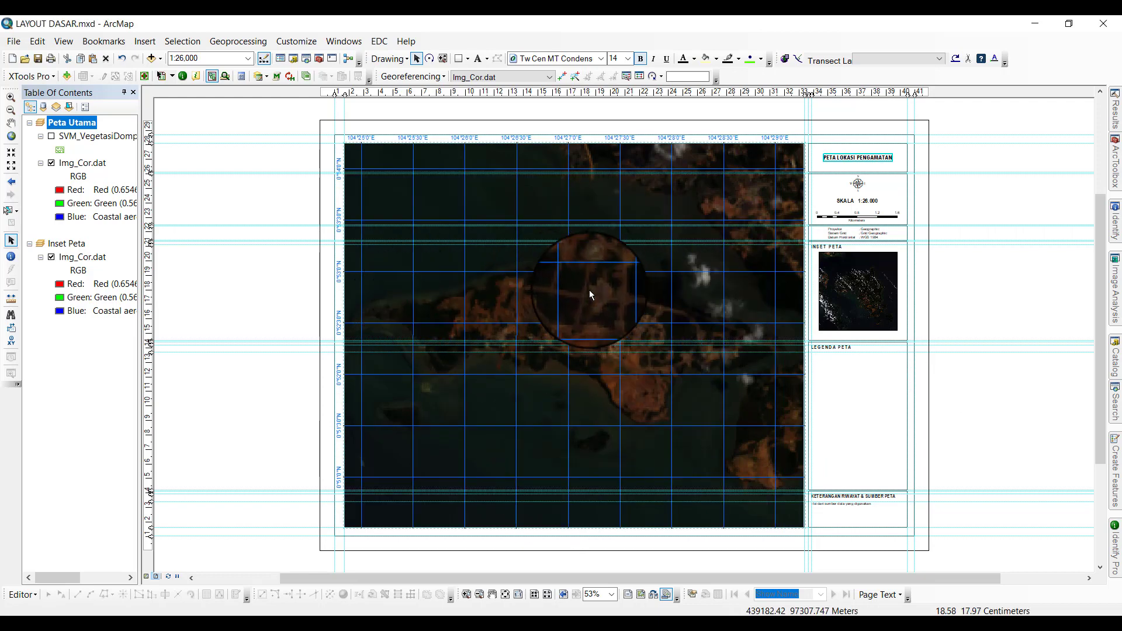
left_click(939, 168)
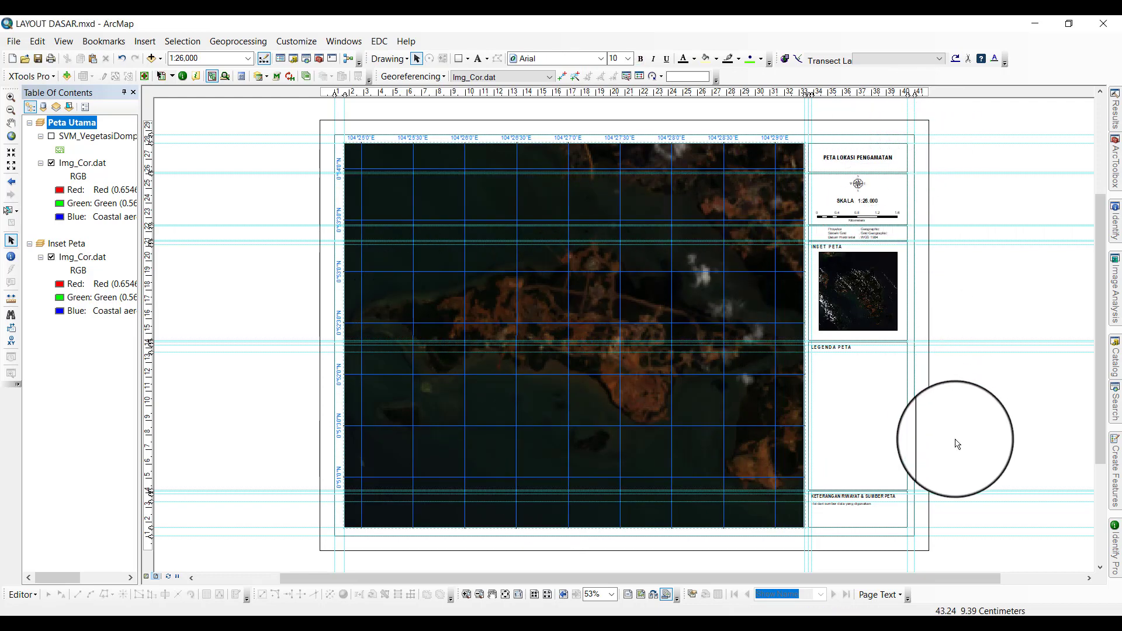
Replace the note under KETERANGAN RIWAYAT & SUMBER PETA with "- Citra Satelit Landsat 8 Tahun 2014" and save the map document.
scroll(900, 545, "up", 5)
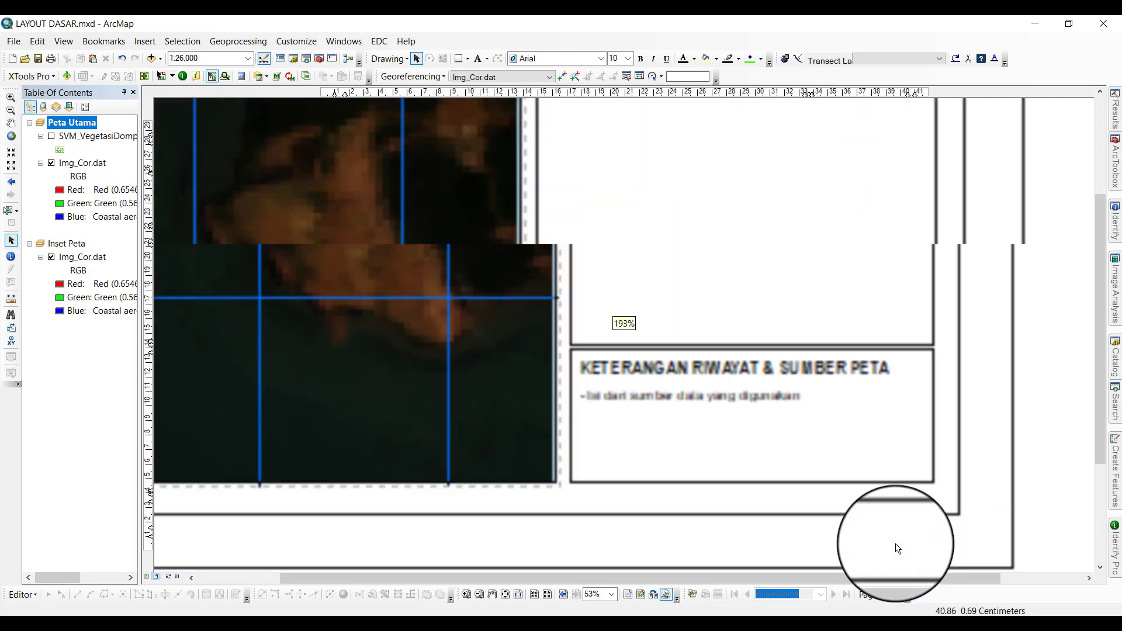
scroll(897, 548, "up", 2)
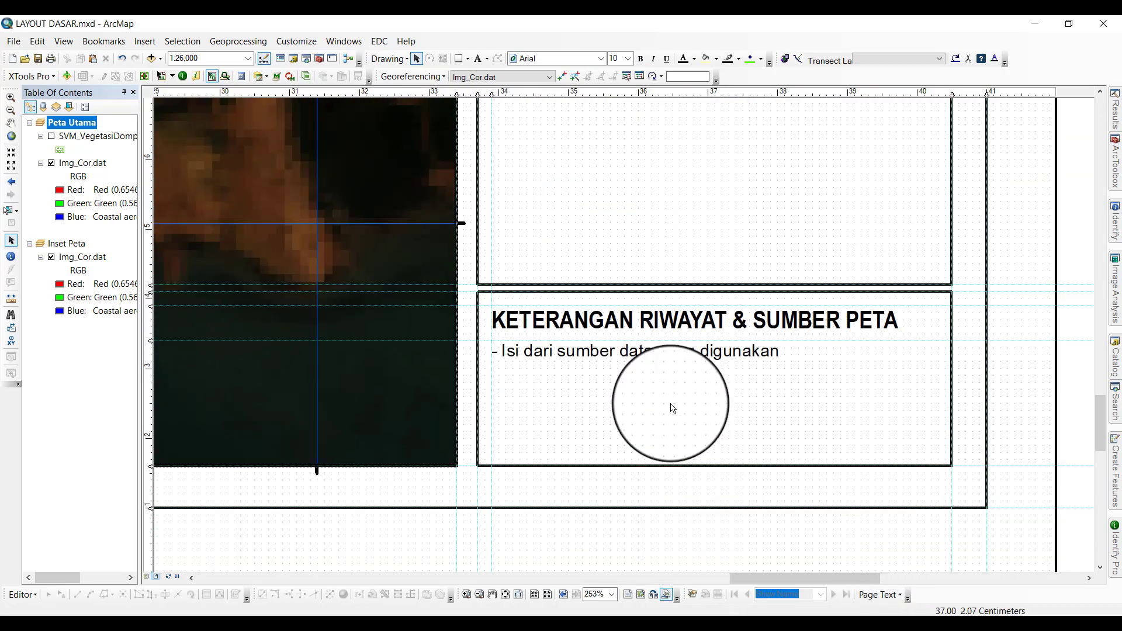
right_click(638, 356)
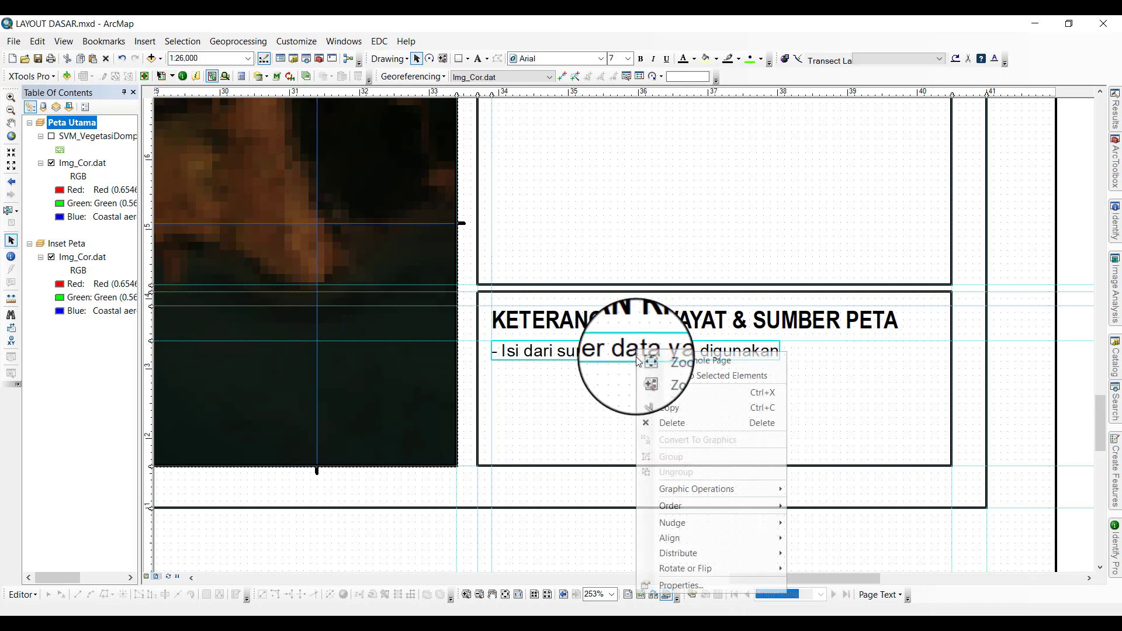
left_click(666, 589)
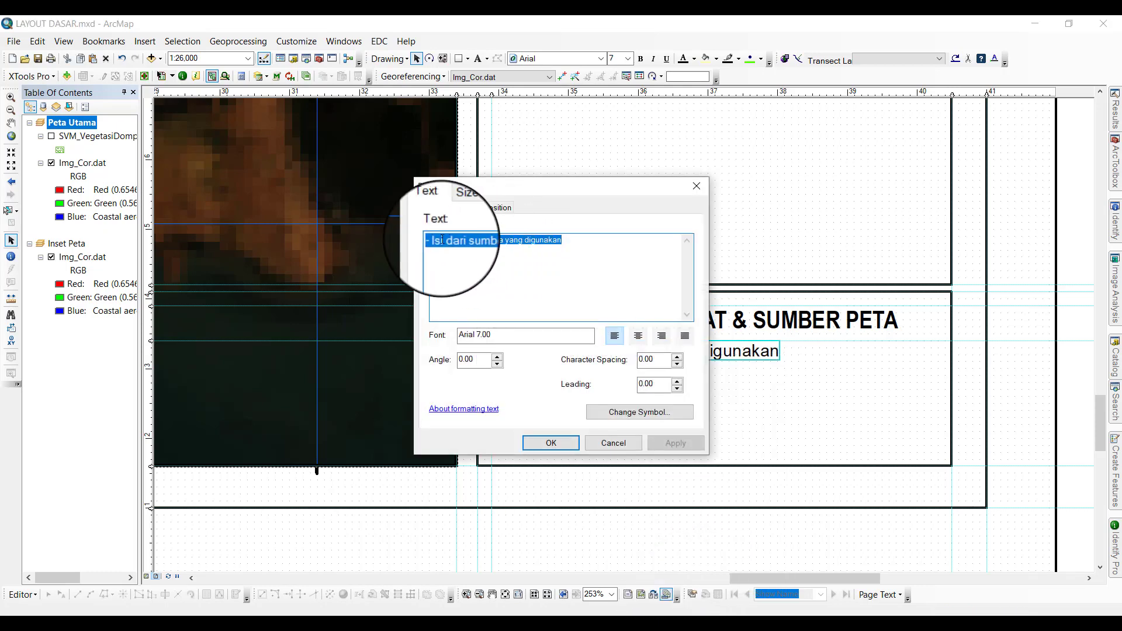
left_click_drag(435, 239, 622, 241)
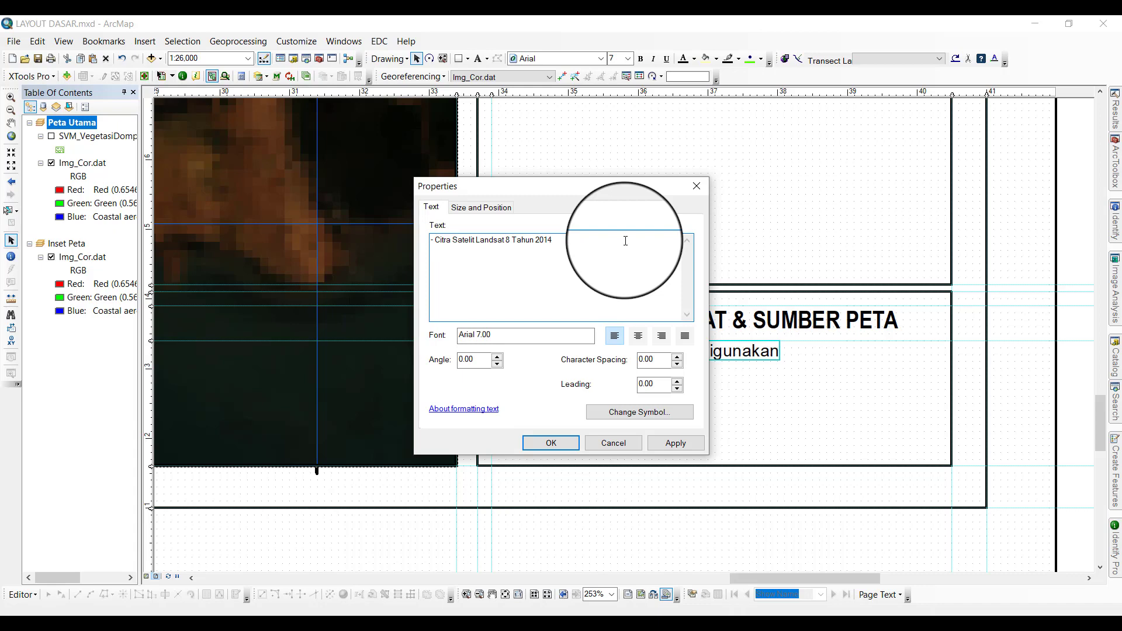
left_click(552, 443)
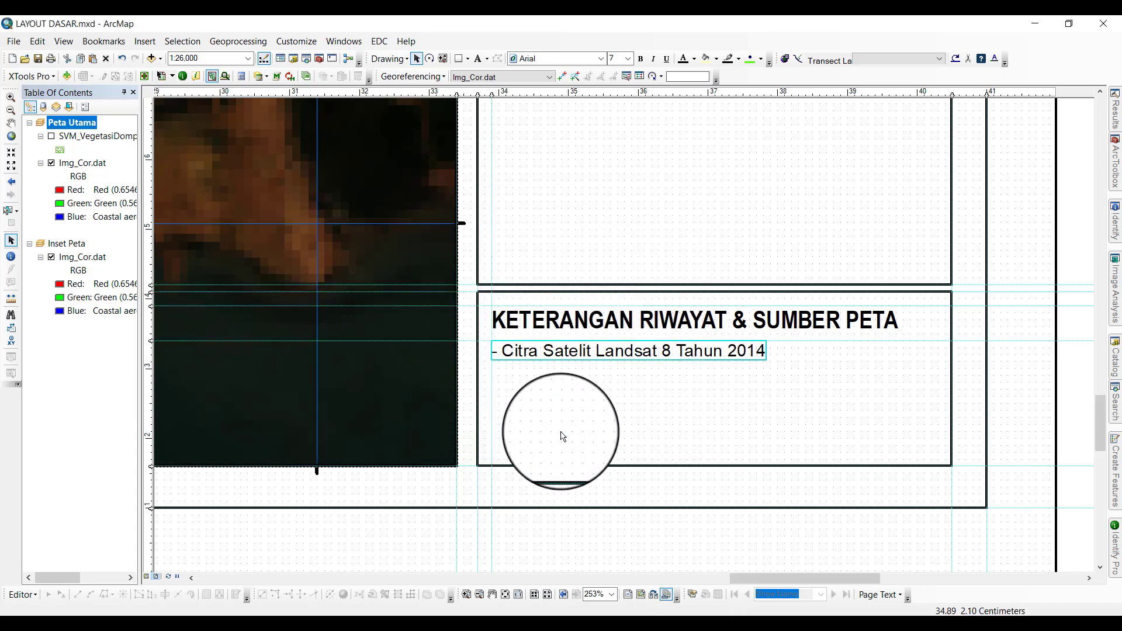
left_click(505, 594)
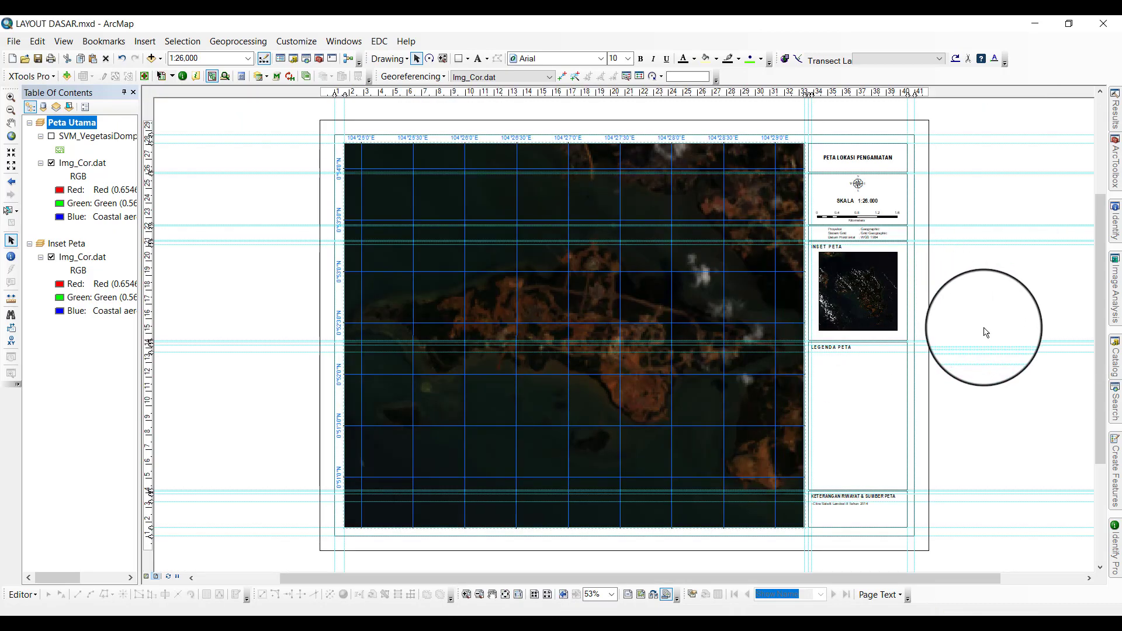
left_click(985, 330)
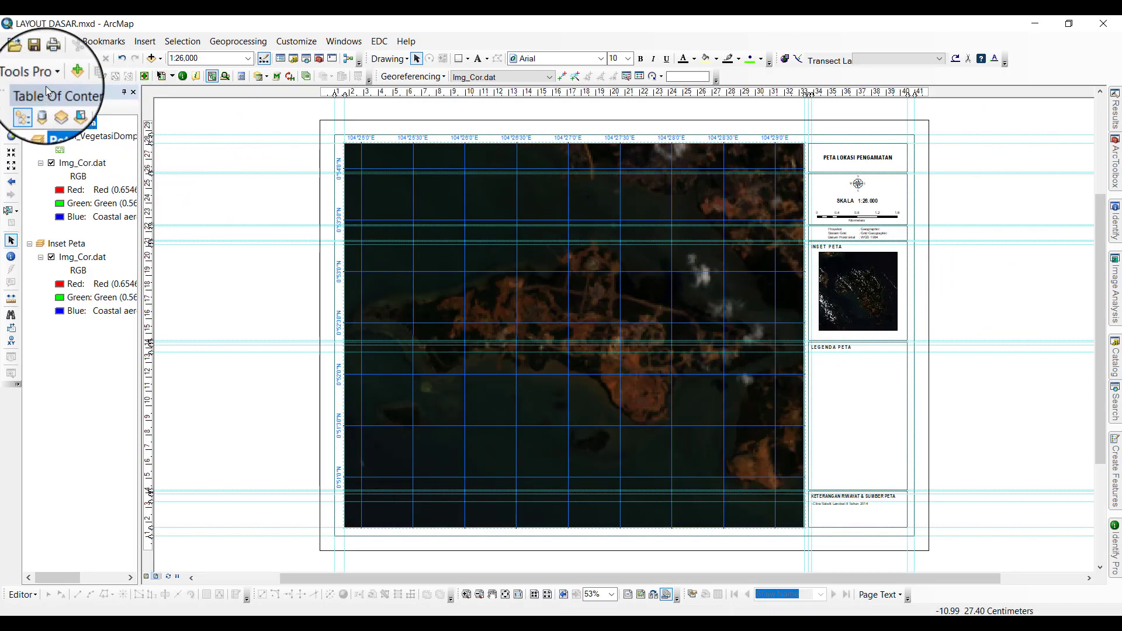
left_click(38, 58)
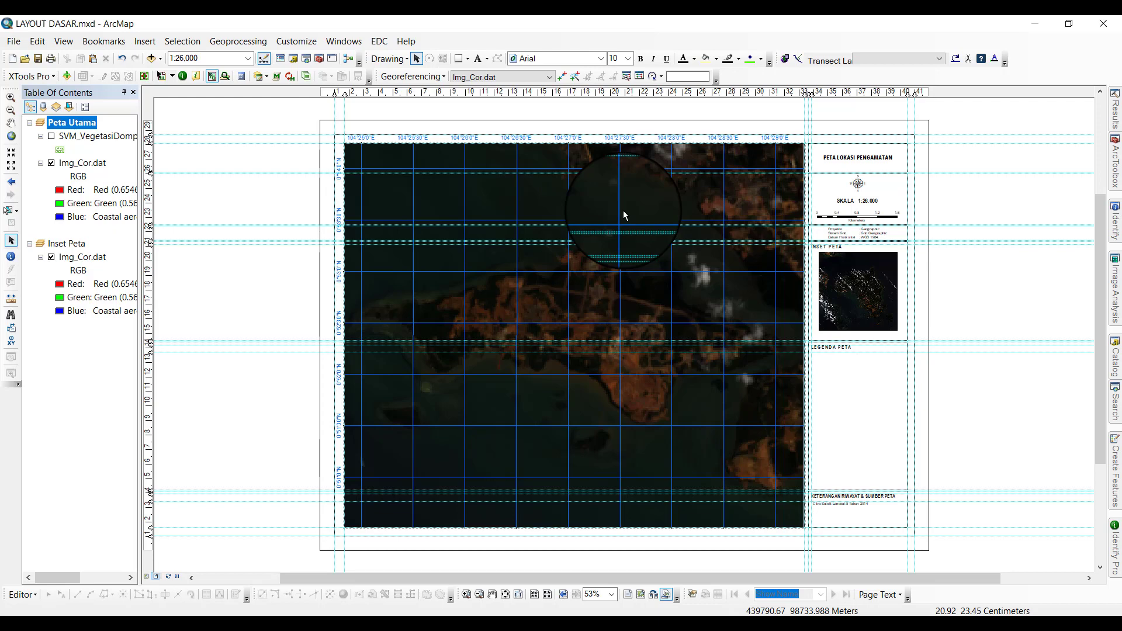
Activate the Inset Peta data frame and bring the inset map into close view in the layout.
right_click(76, 246)
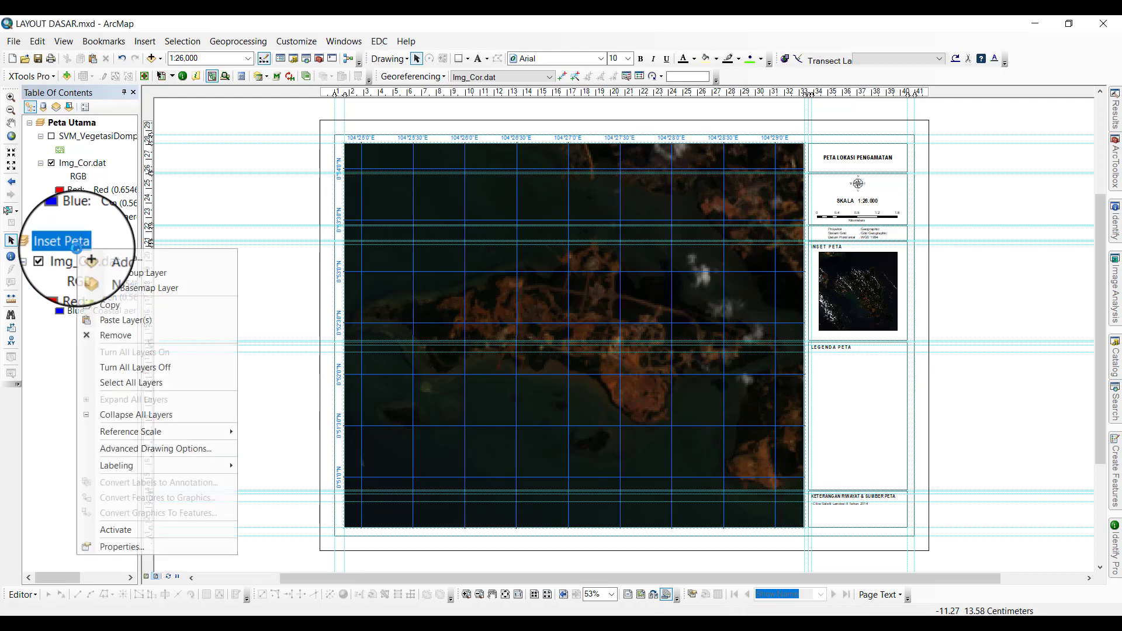
left_click(122, 529)
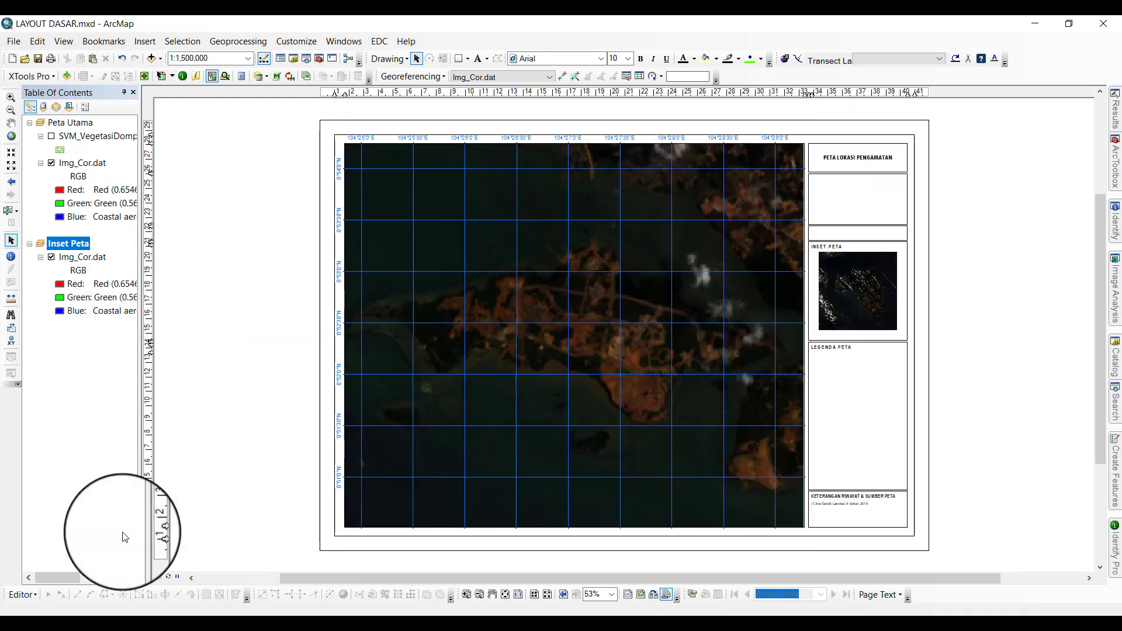
scroll(929, 315, "down", 5)
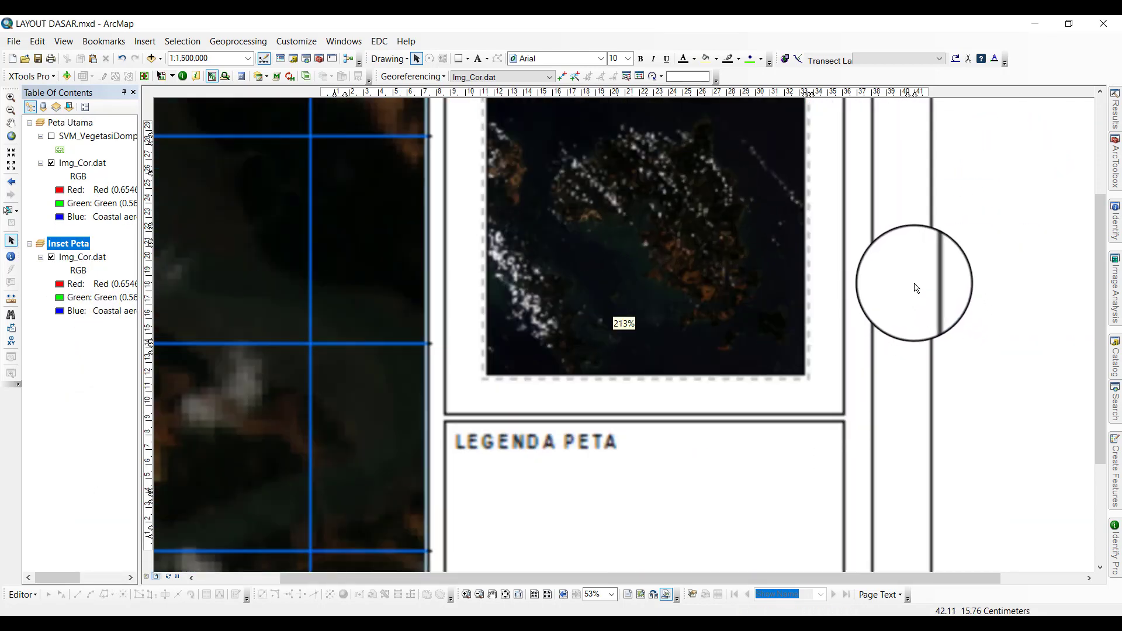
left_click(493, 594)
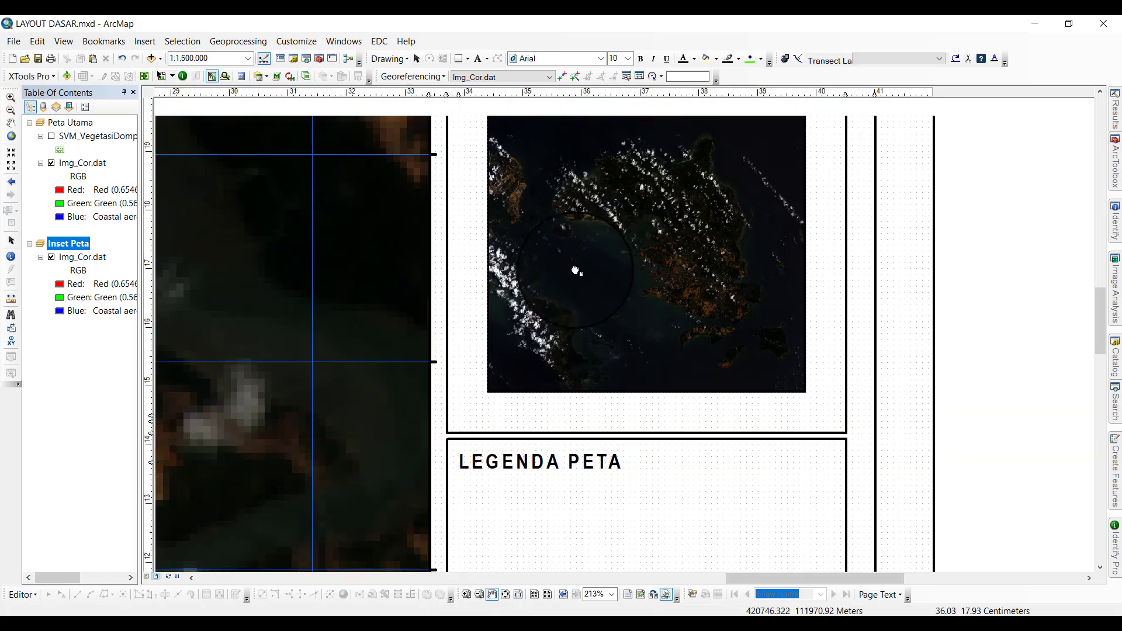
left_click_drag(576, 271, 586, 297)
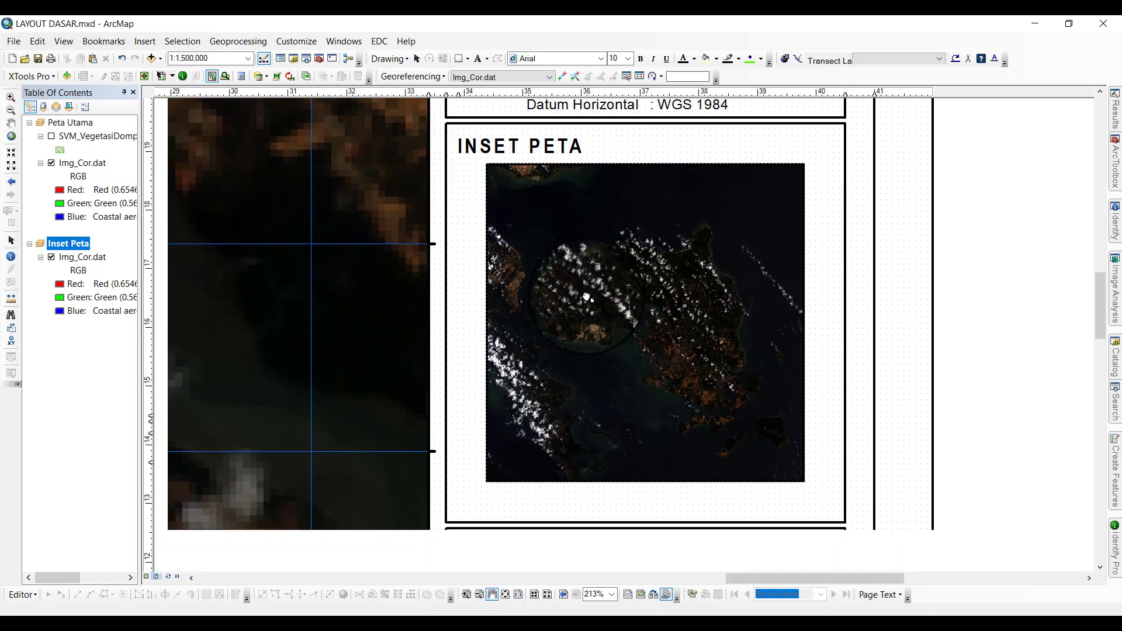
Add a graticule with the default wizard settings to the inset map's data frame.
left_click(417, 58)
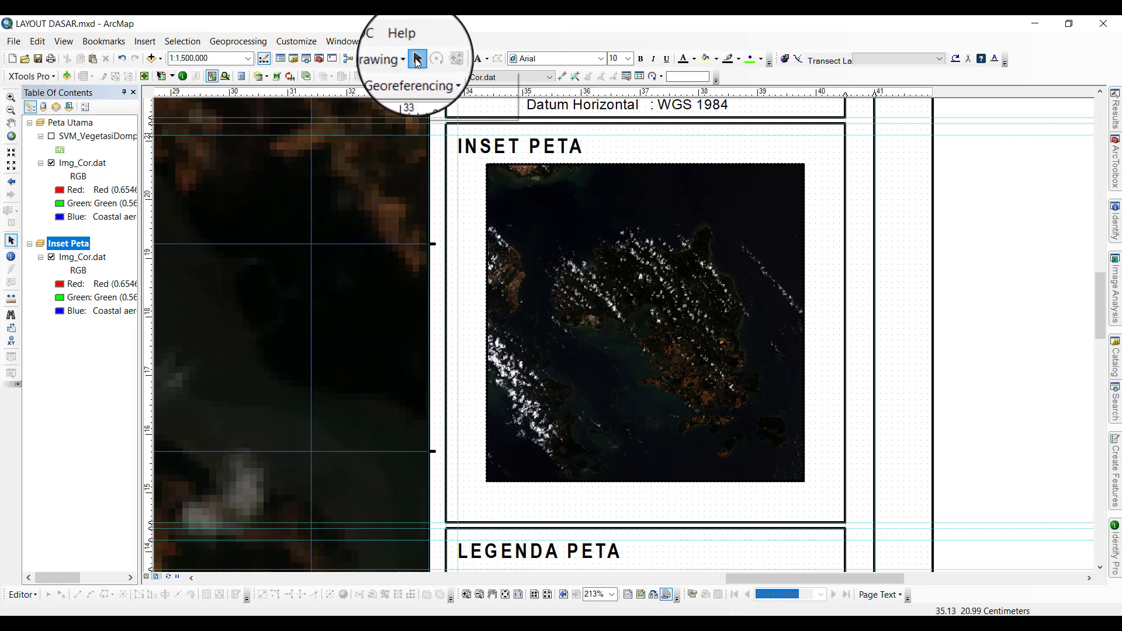
left_click(558, 258)
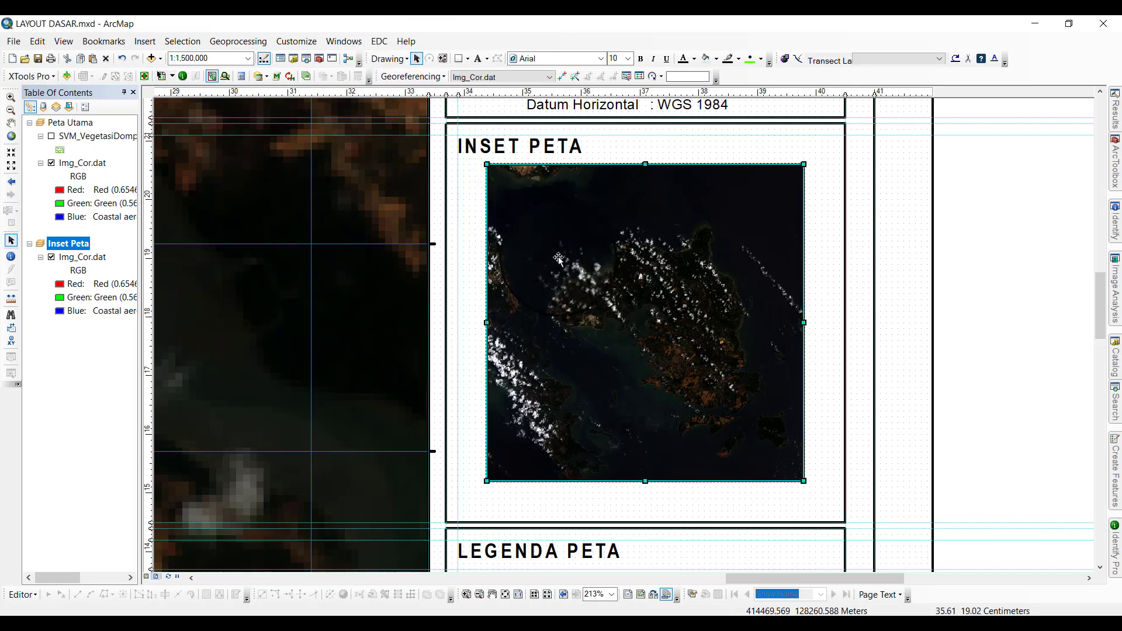
right_click(558, 257)
left_click(587, 510)
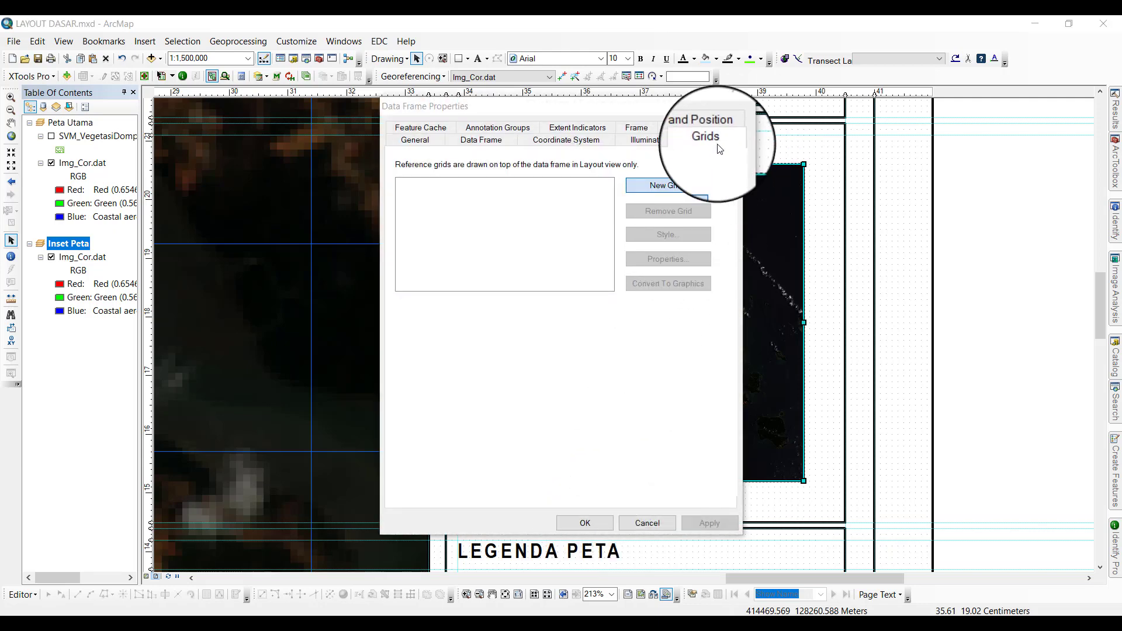
left_click(666, 186)
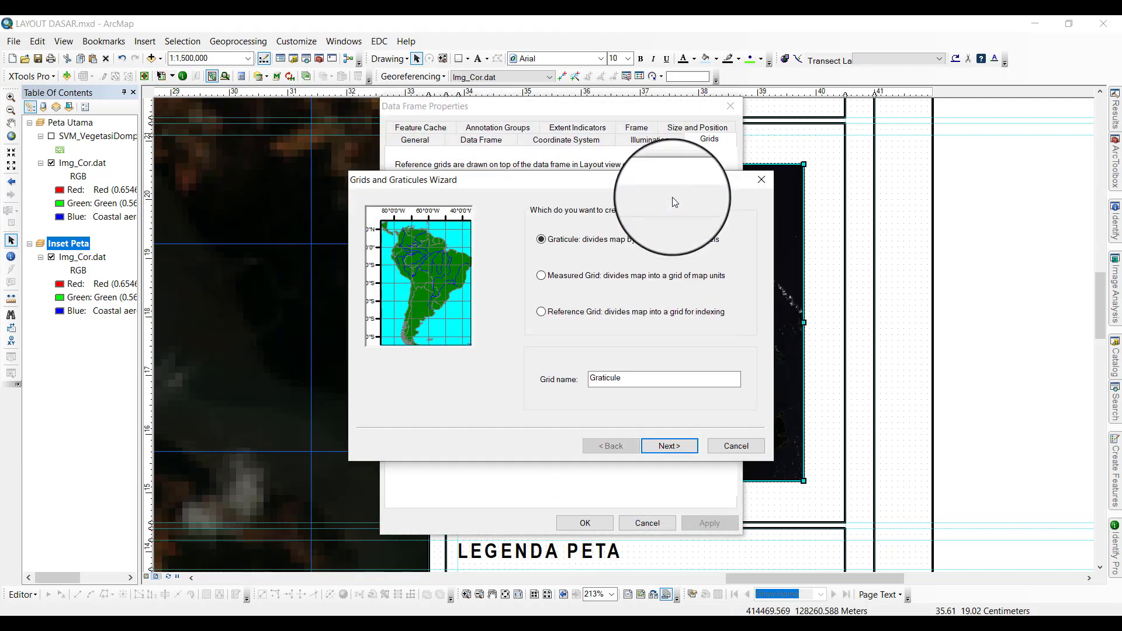
left_click(667, 447)
left_click(667, 448)
left_click(667, 448)
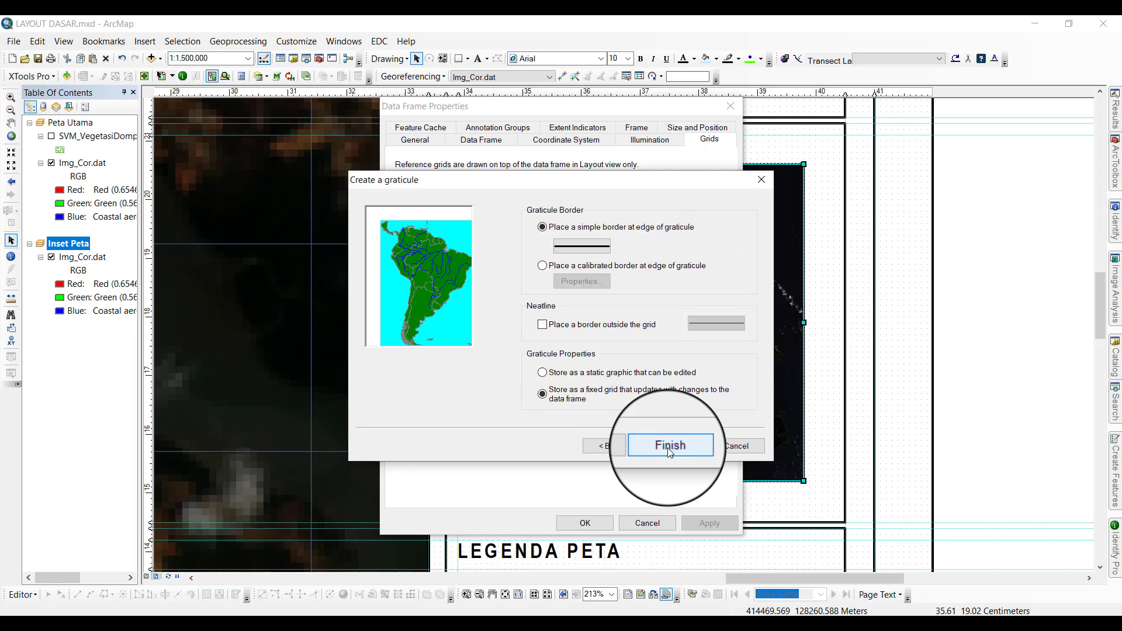
left_click(668, 448)
left_click(604, 523)
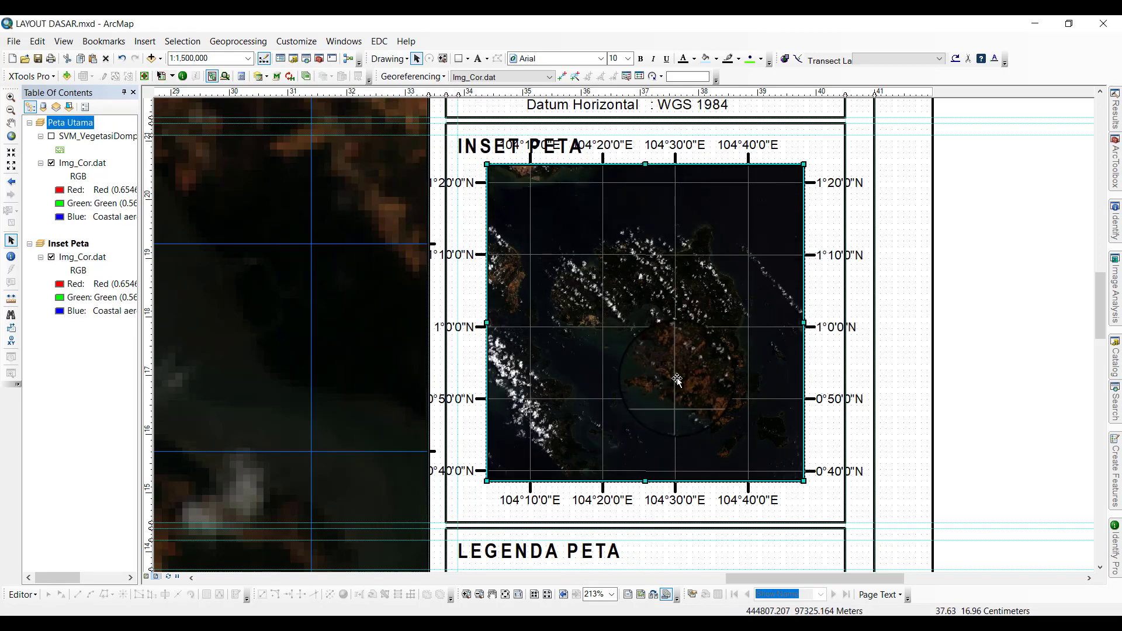
Set the major division tick size of the inset map's graticule to 2 pts.
right_click(553, 326)
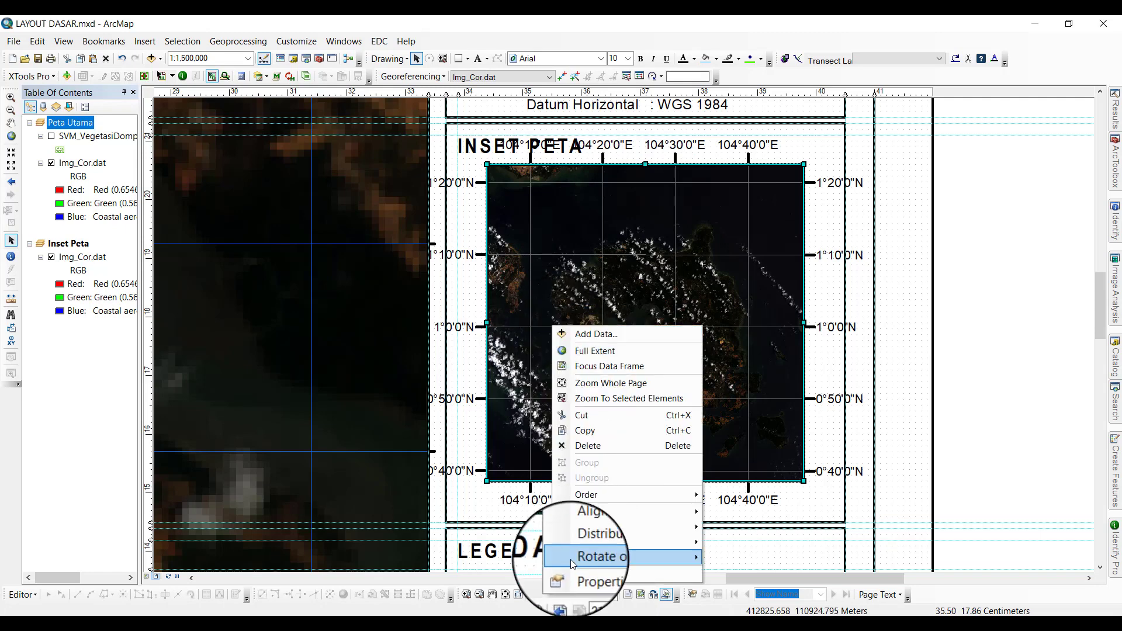
left_click(587, 576)
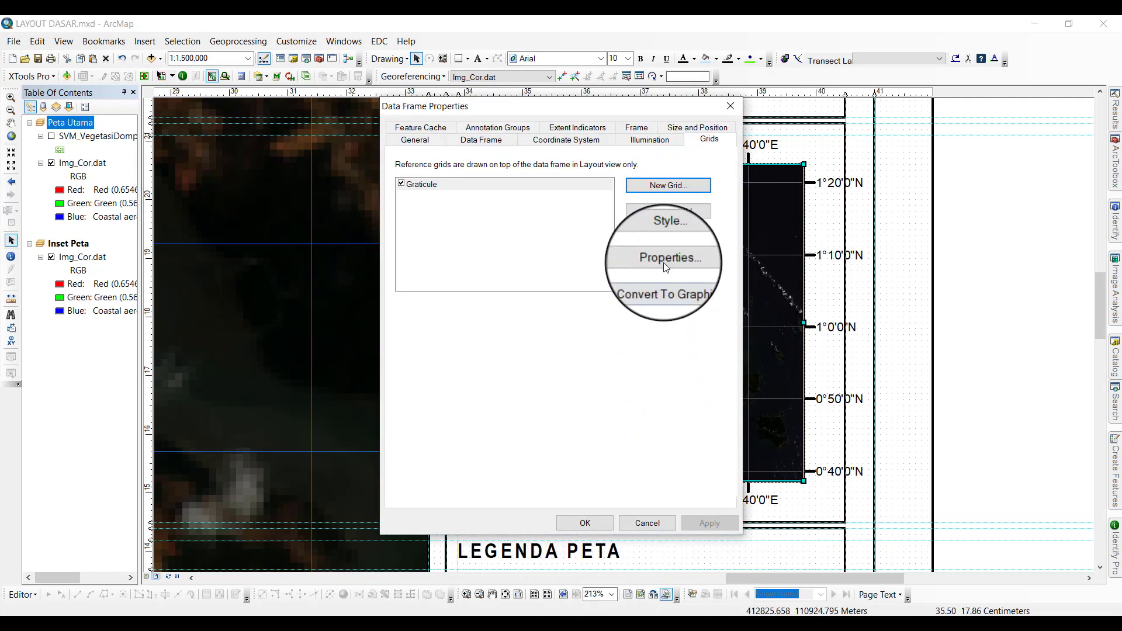
left_click(666, 259)
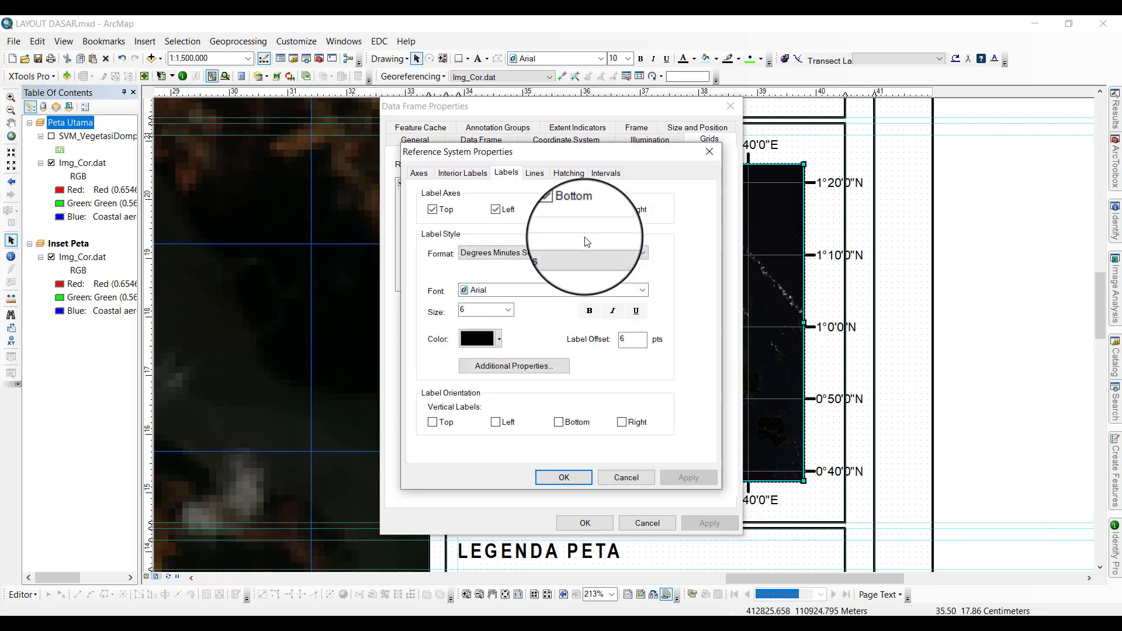
left_click(418, 173)
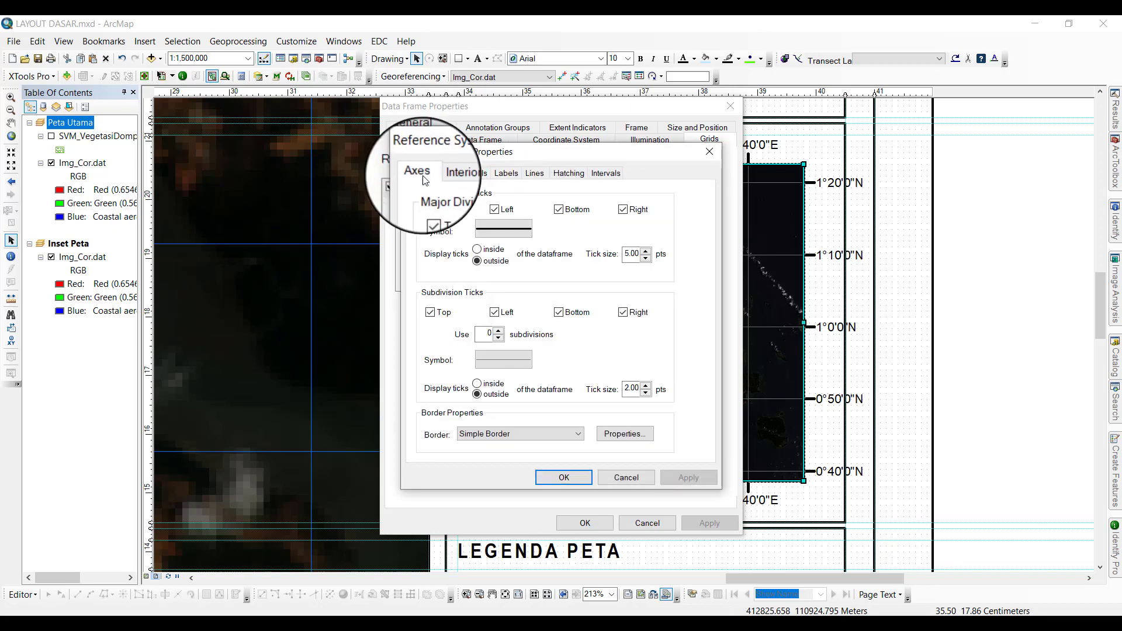
double_click(631, 254)
type("1")
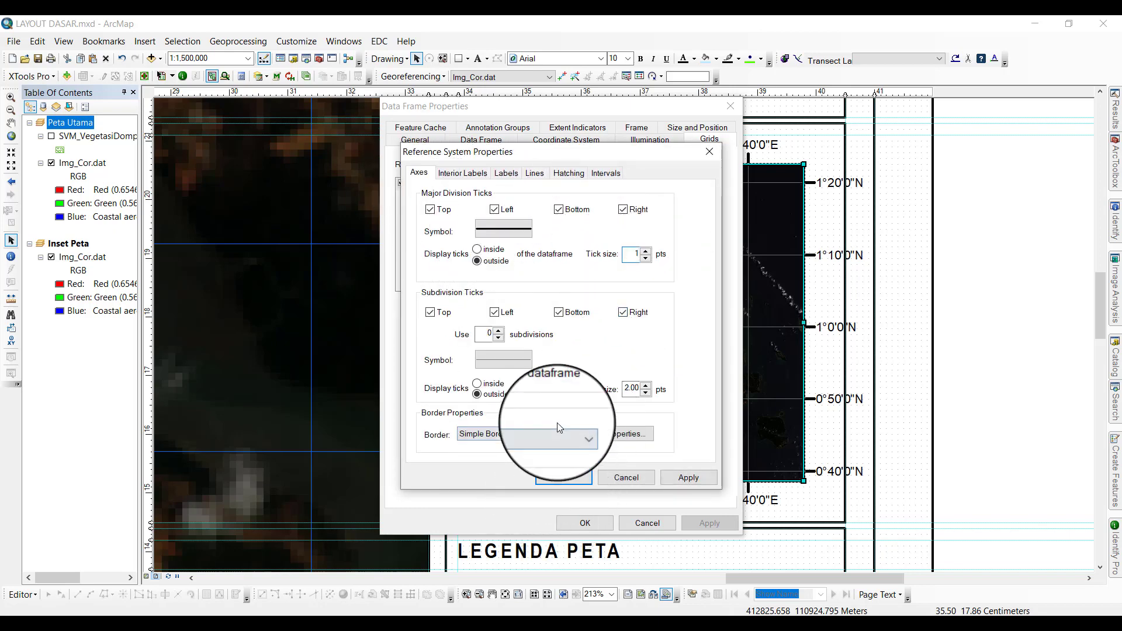
key("BackSpace")
type("2")
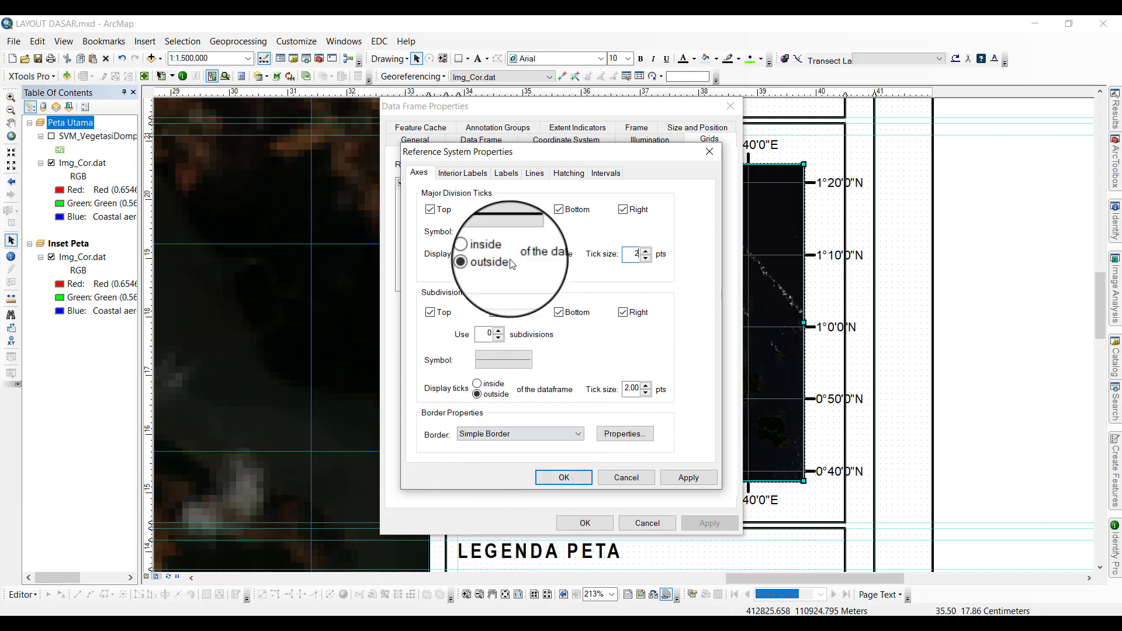
left_click(605, 172)
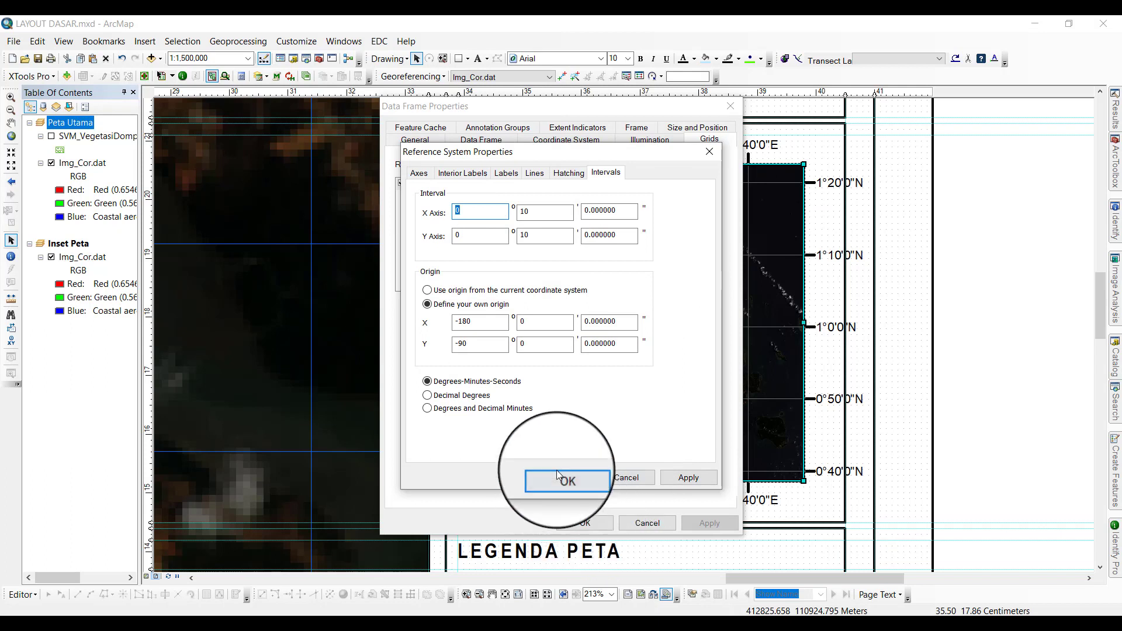
Set the inset graticule's label offset to 3 pts and make its left labels vertical.
left_click(506, 173)
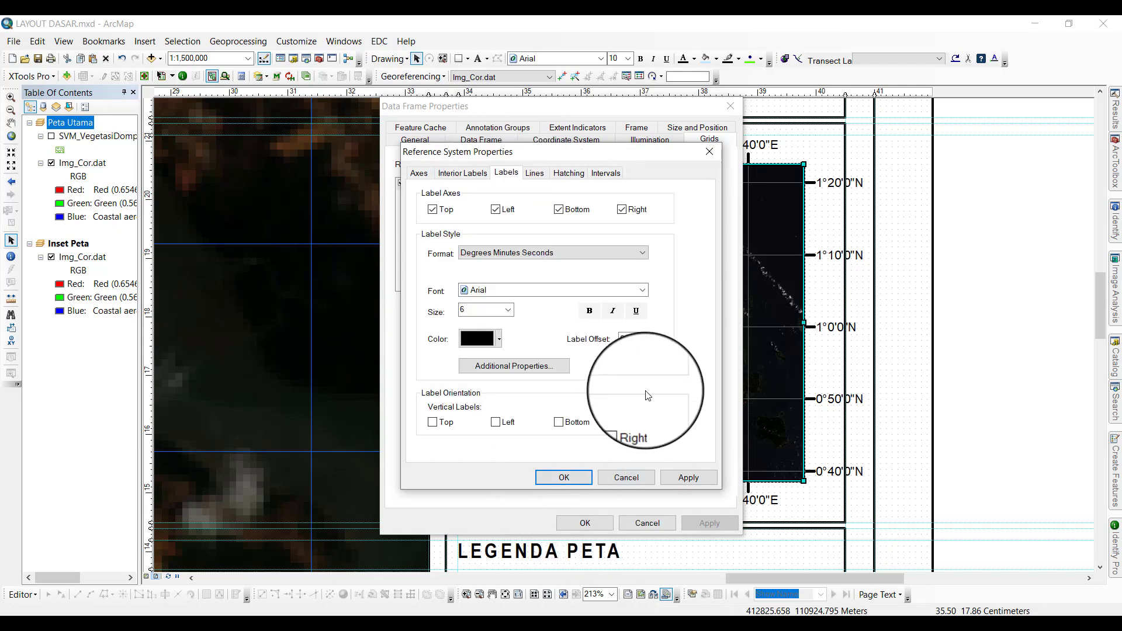
double_click(632, 339)
type("3")
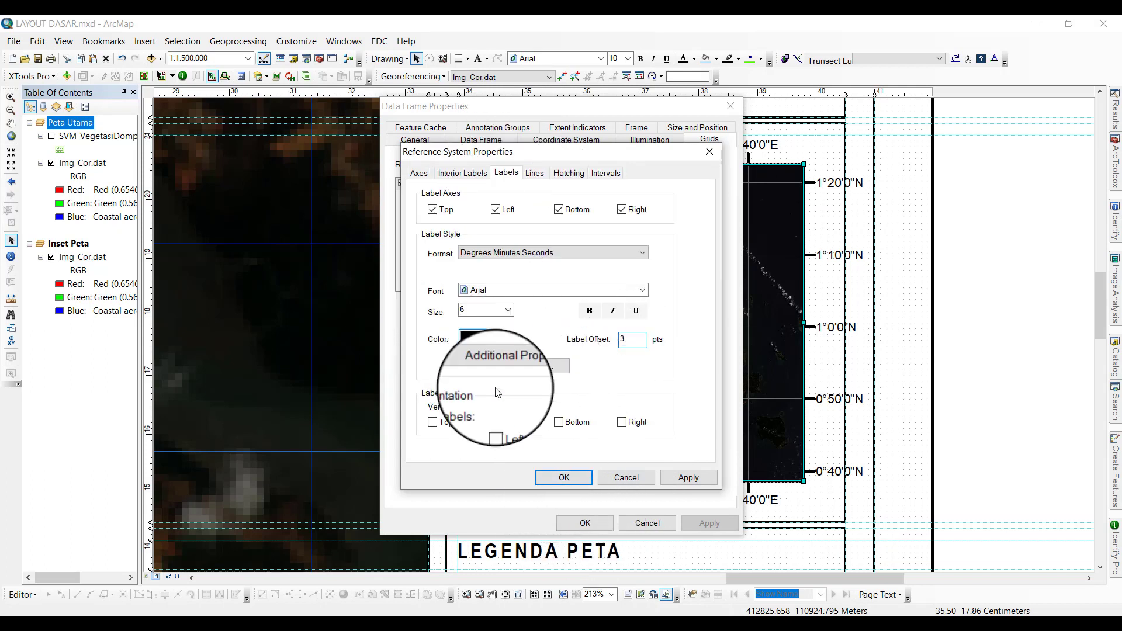
left_click(496, 422)
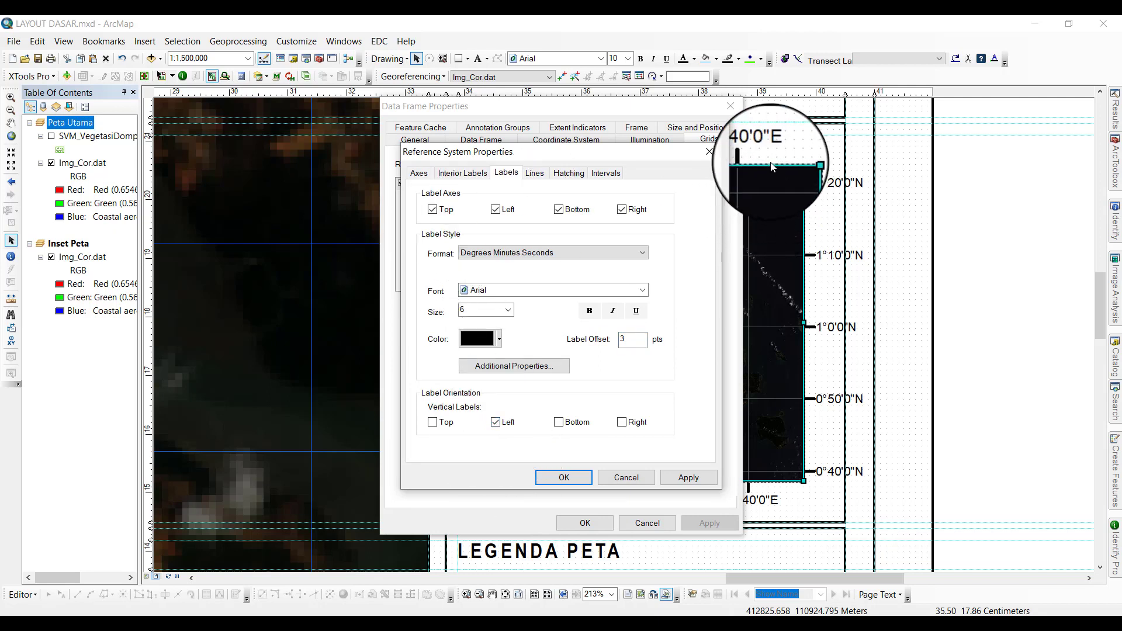
Turn off the inset graticule's top and right labels, colour the remaining labels blue and apply the settings.
left_click(432, 209)
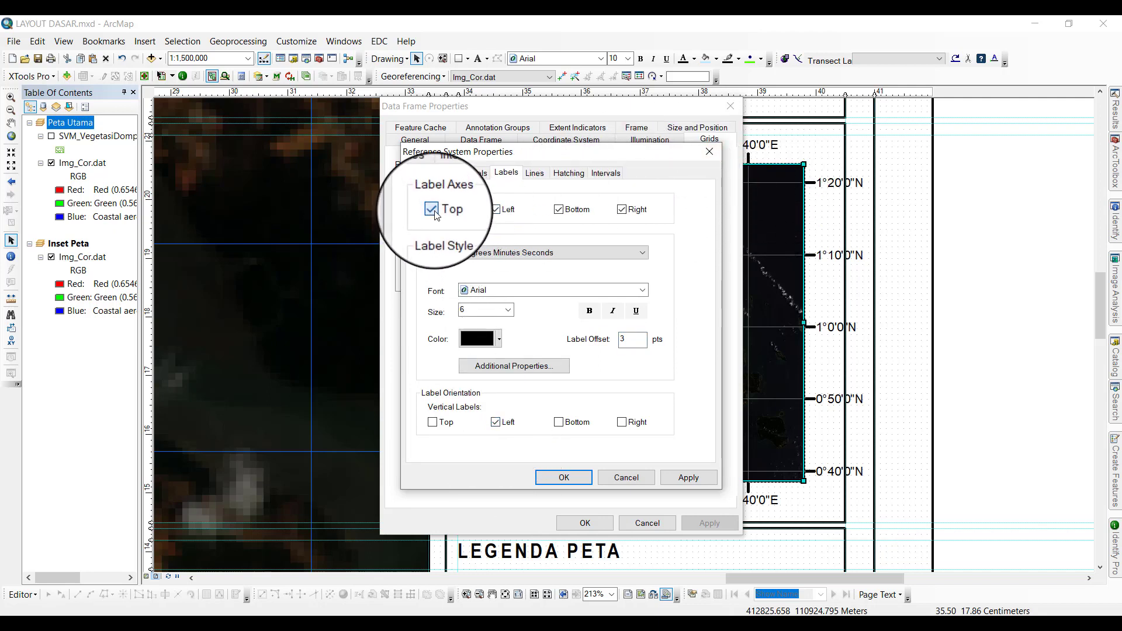
left_click(623, 210)
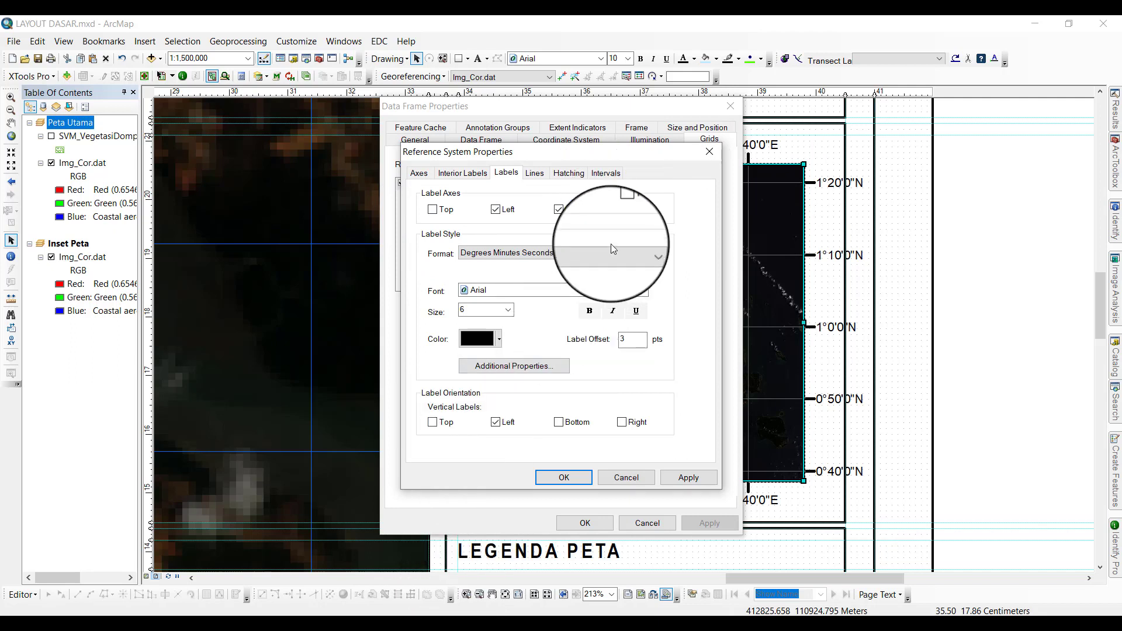
left_click(475, 334)
left_click(552, 399)
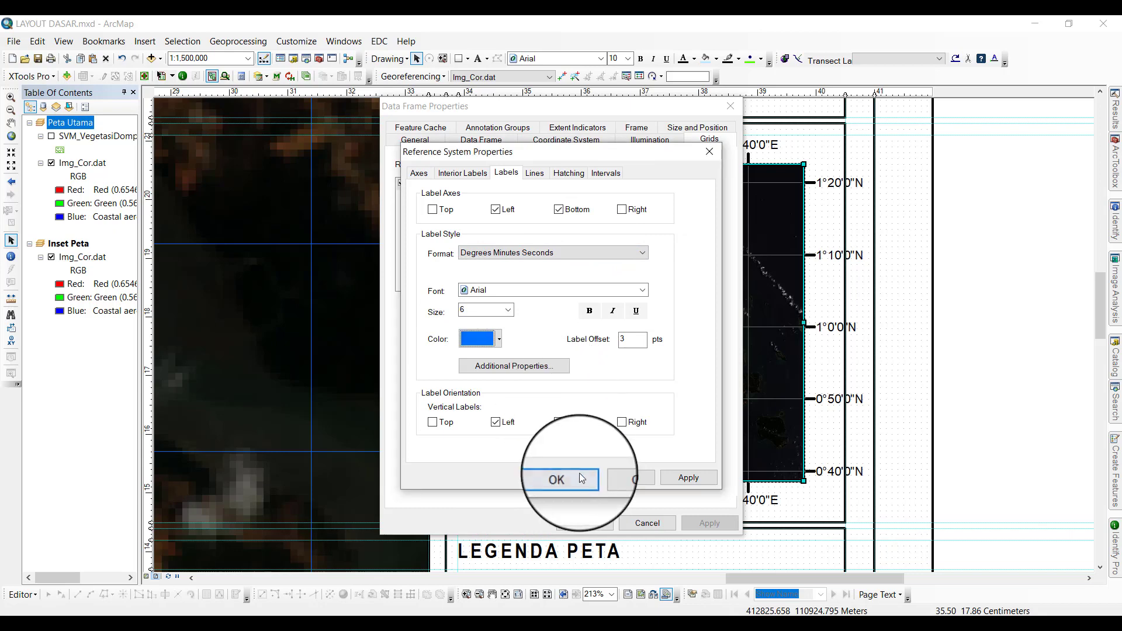
left_click(605, 173)
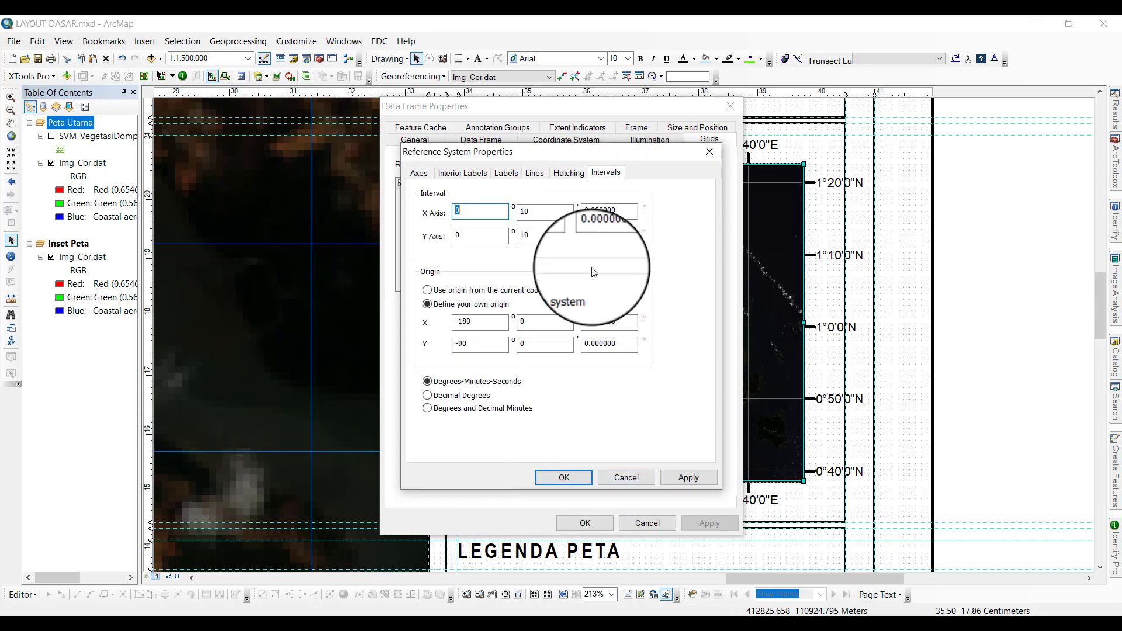
left_click(564, 477)
left_click(581, 523)
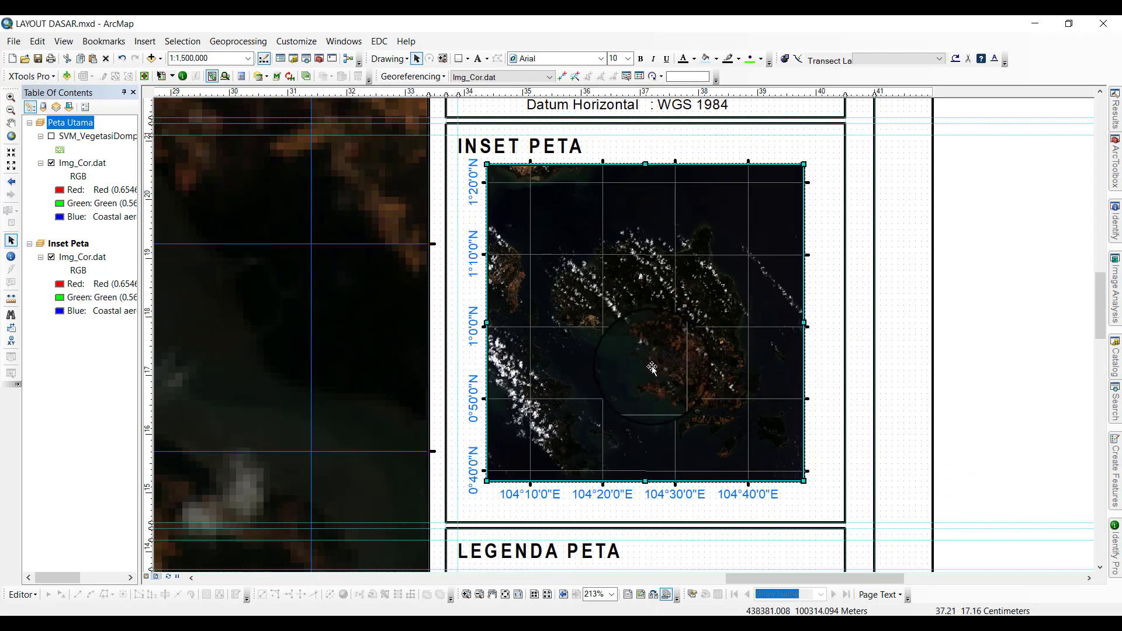
Examine the X and Y axis interval settings of the inset map's graticule.
right_click(648, 454)
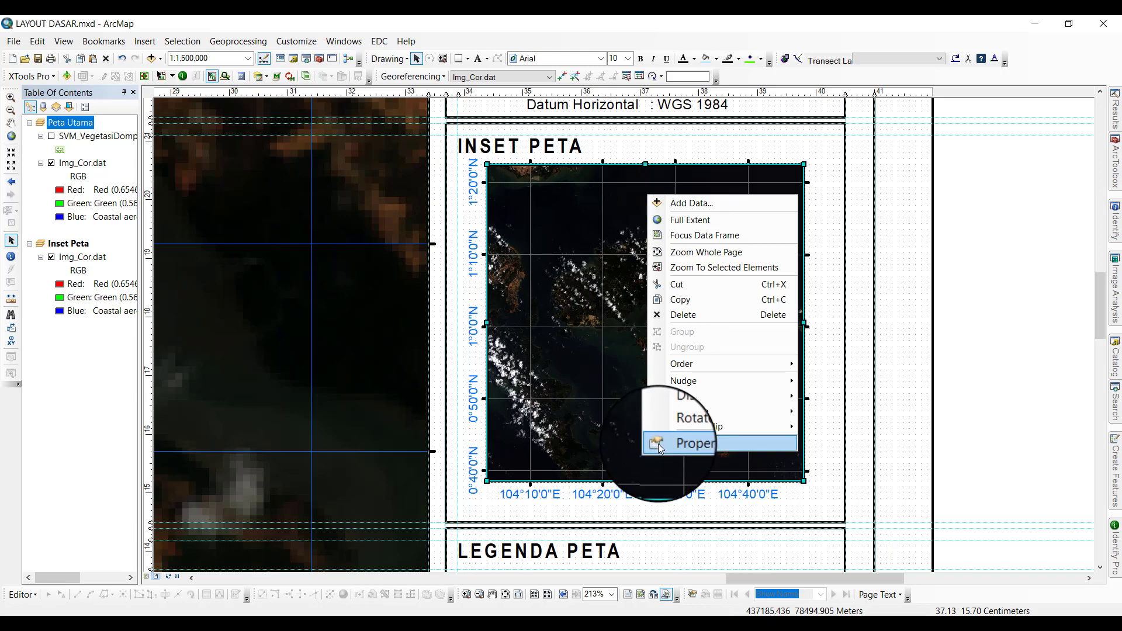
left_click(657, 442)
left_click(671, 258)
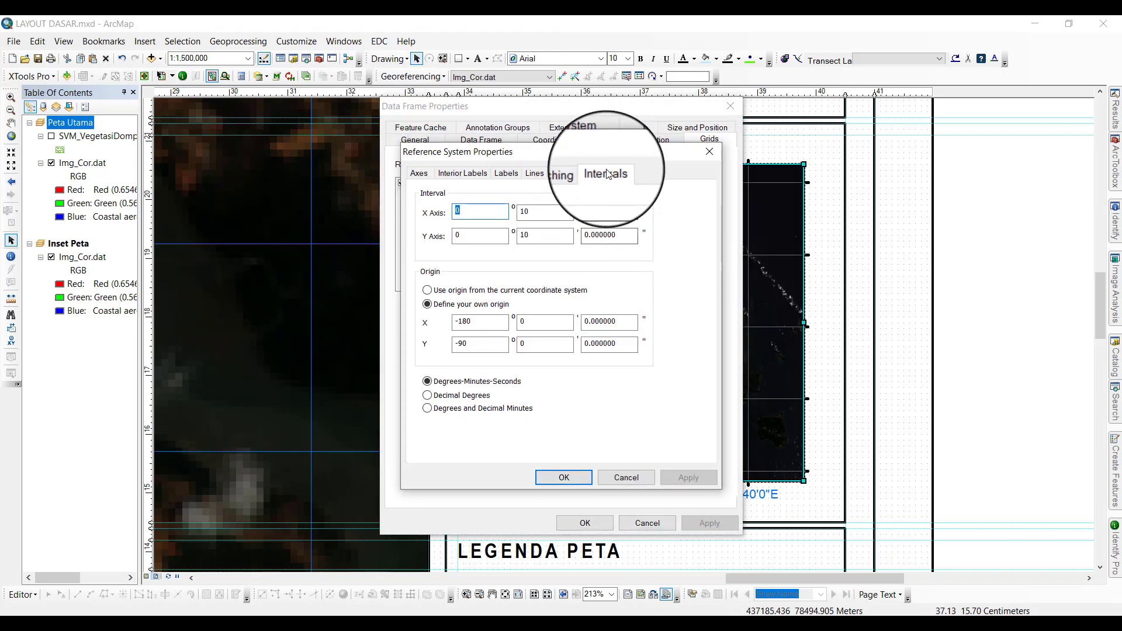
left_click_drag(602, 211, 530, 214)
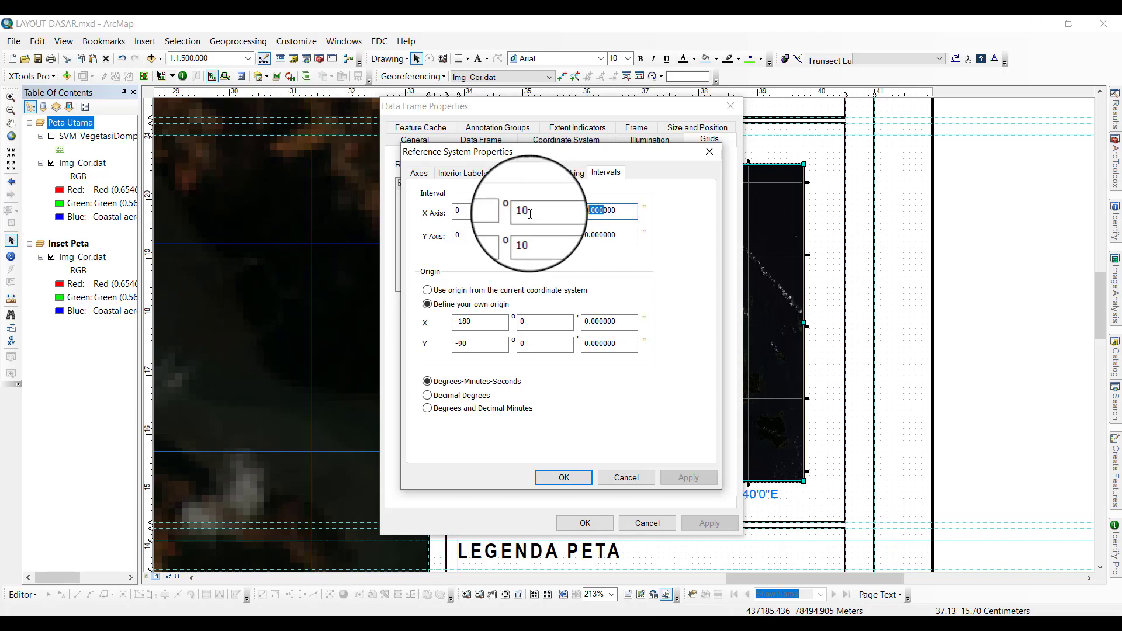
left_click(549, 239)
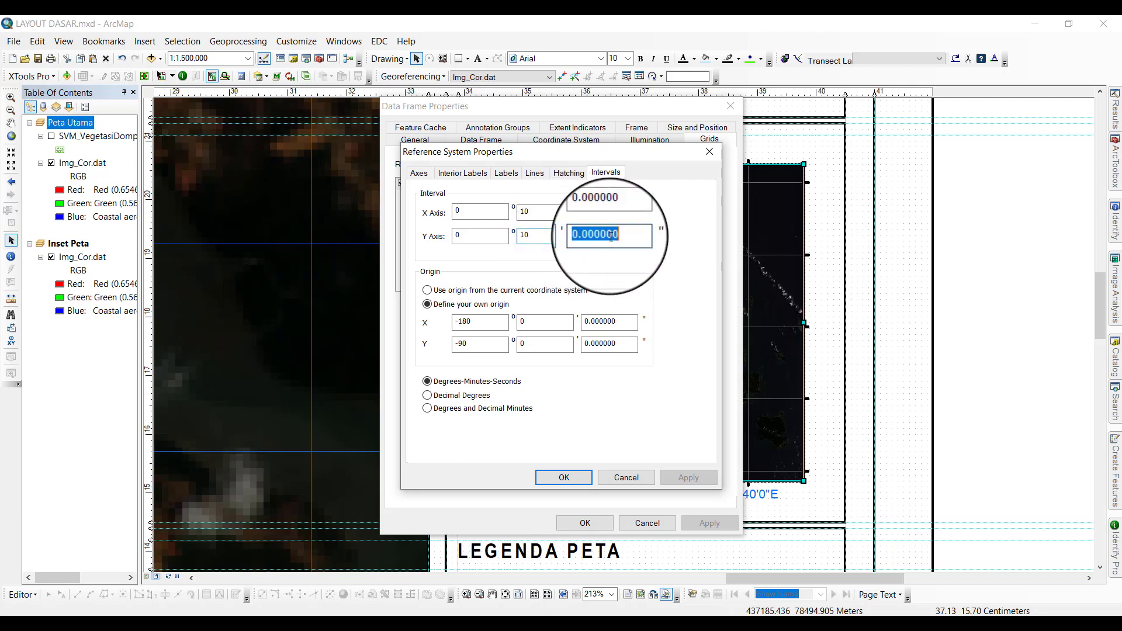
left_click_drag(537, 209, 500, 208)
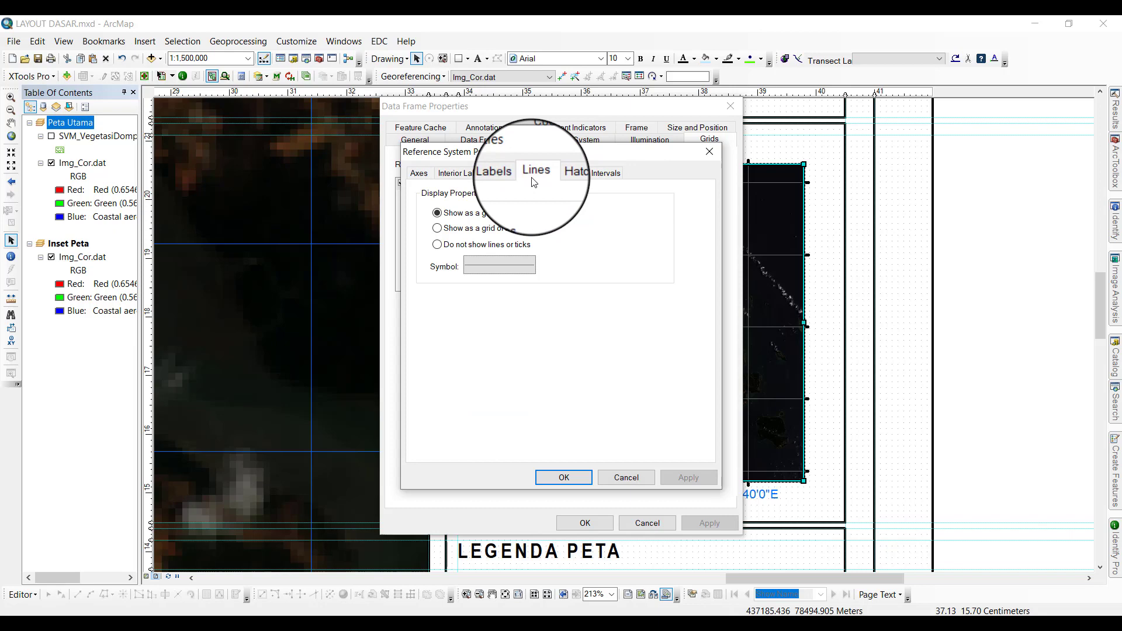
Change the inset graticule's grid lines to blue, apply the change and deselect the data frame.
left_click(487, 261)
left_click(958, 231)
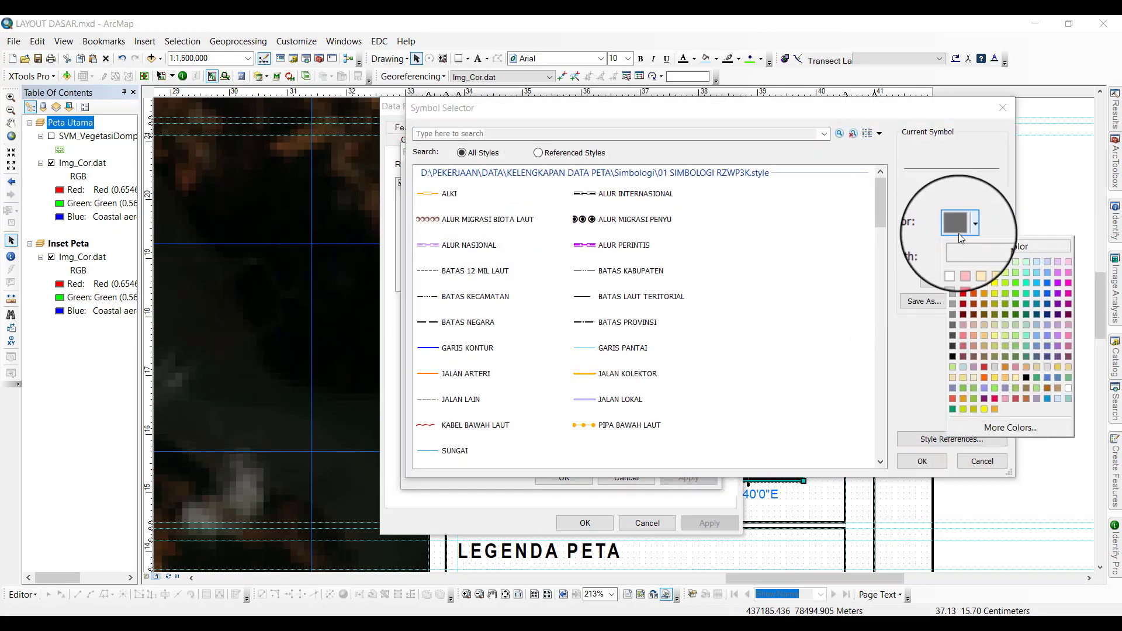
left_click(1047, 283)
left_click(903, 463)
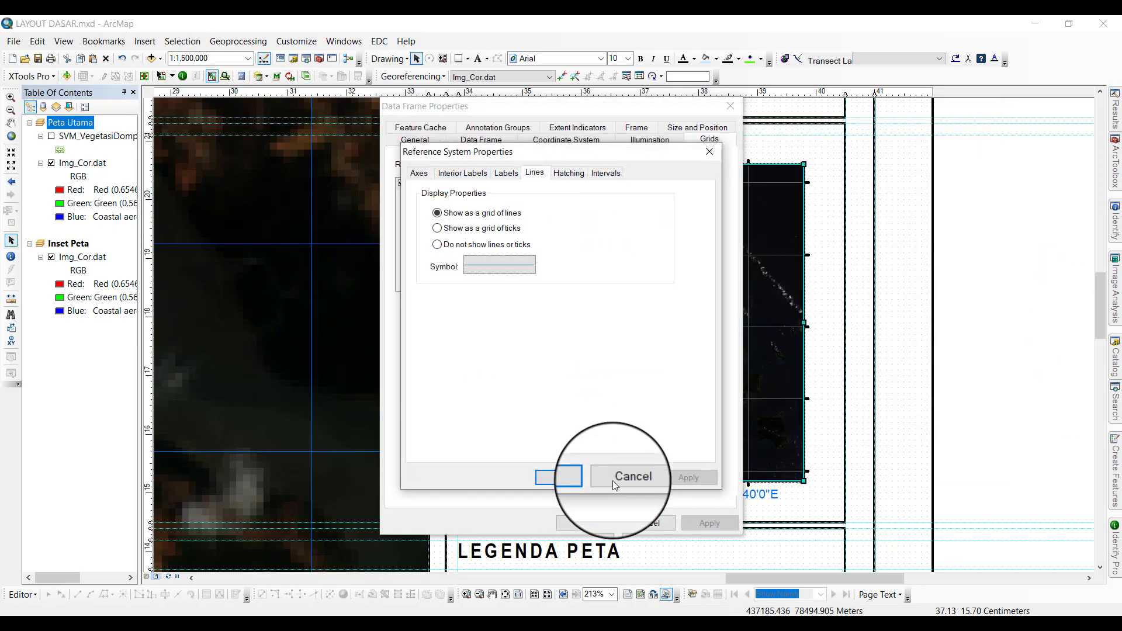
left_click(564, 476)
left_click(585, 523)
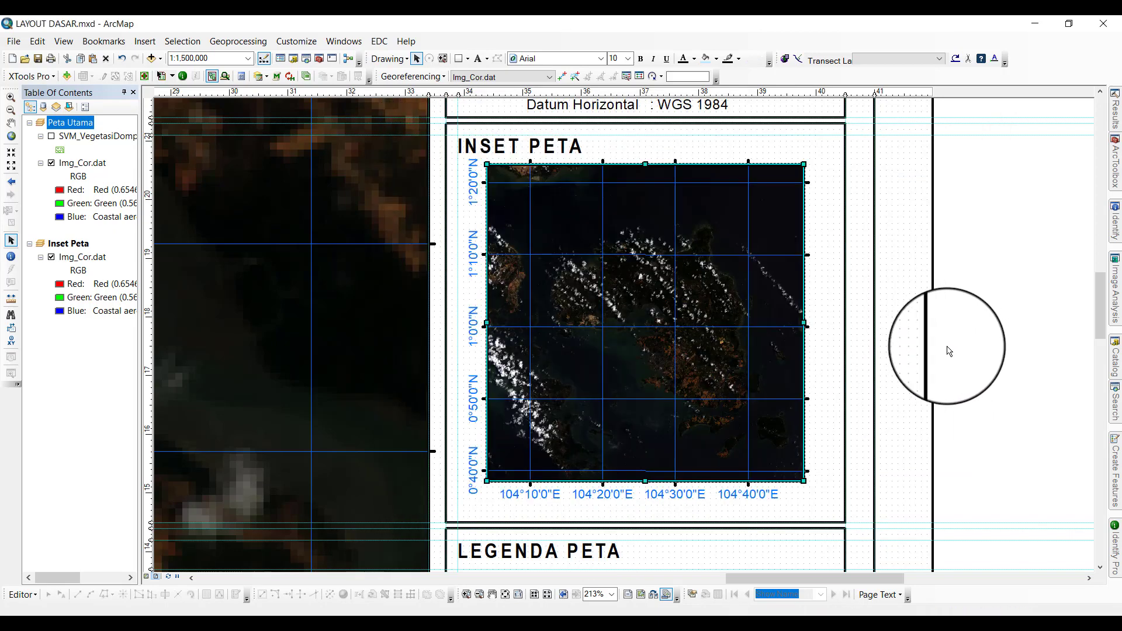
left_click(947, 350)
scroll(669, 417, "up", 5)
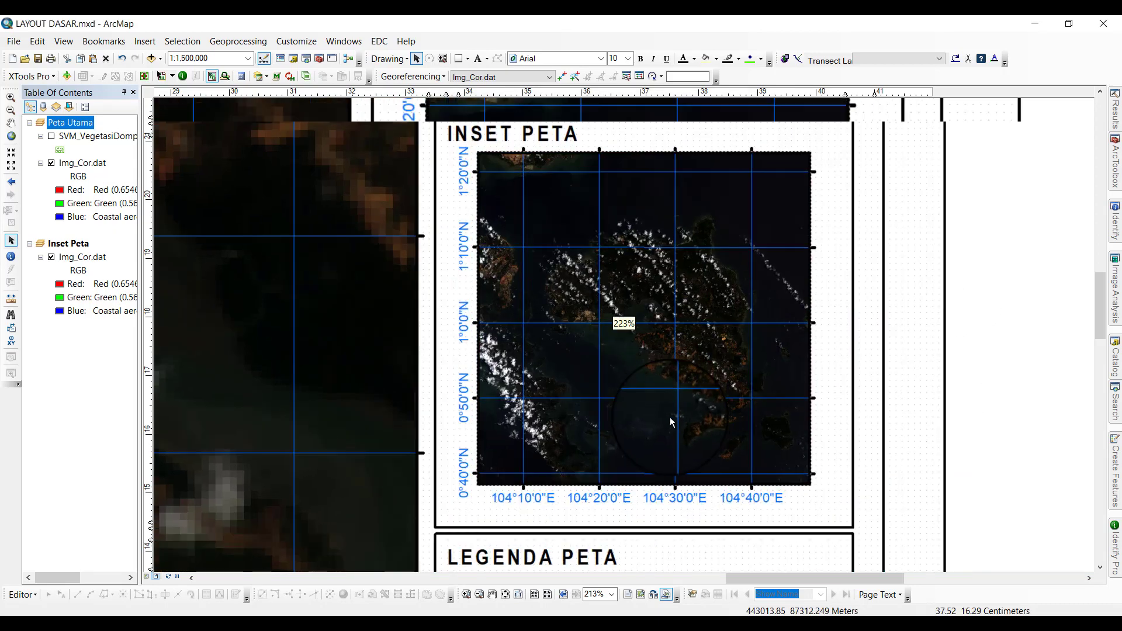
Draw a rectangle about 0.8 cm wide and 0.63 cm high near the centre of the inset map.
scroll(664, 415, "up", 3)
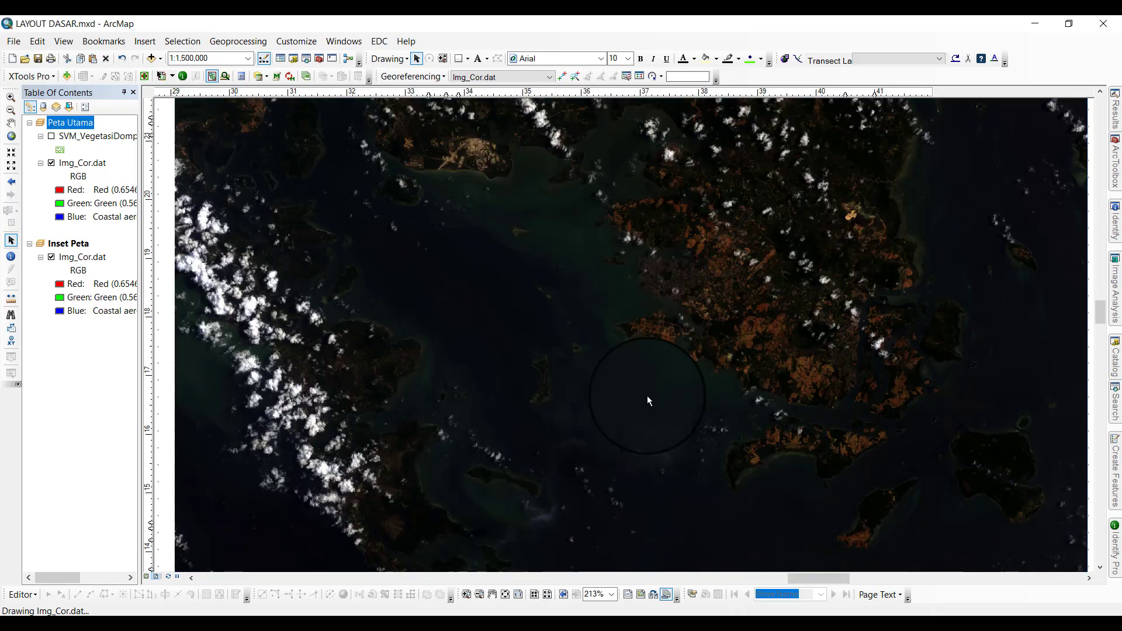
left_click(458, 60)
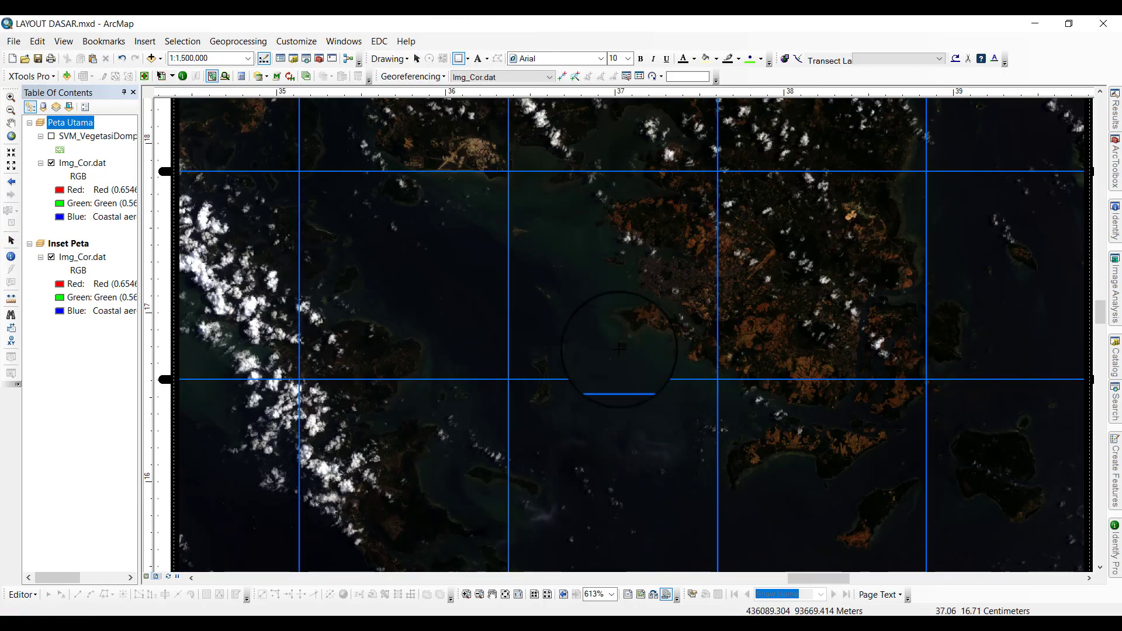
left_click_drag(597, 282, 730, 387)
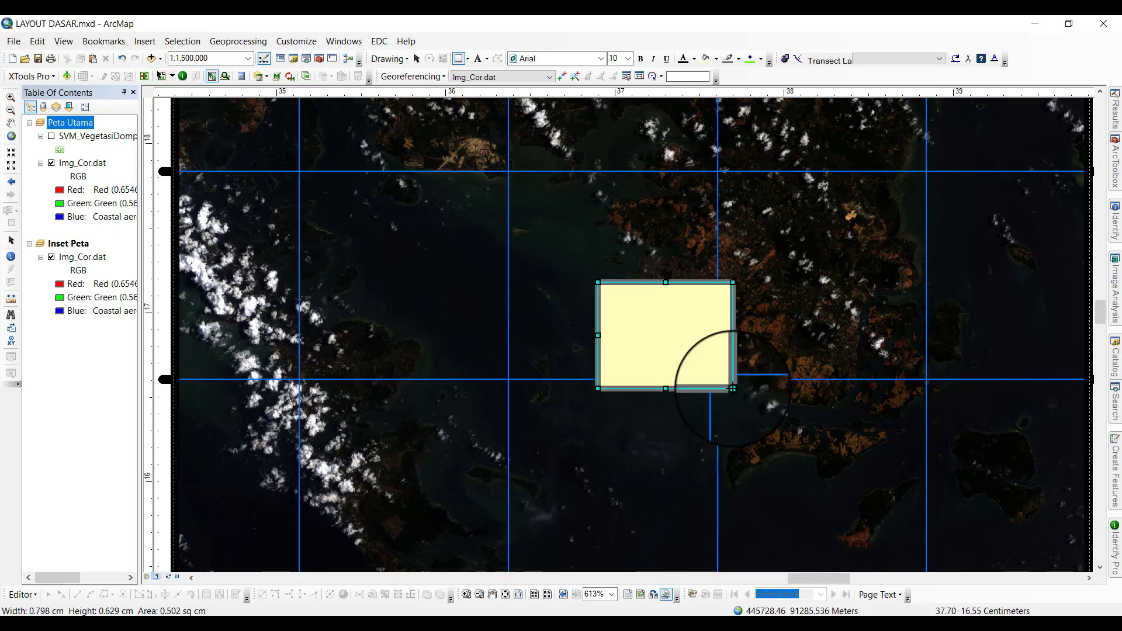
Give the inset map's rectangle a wider red outline and no fill colour.
right_click(666, 310)
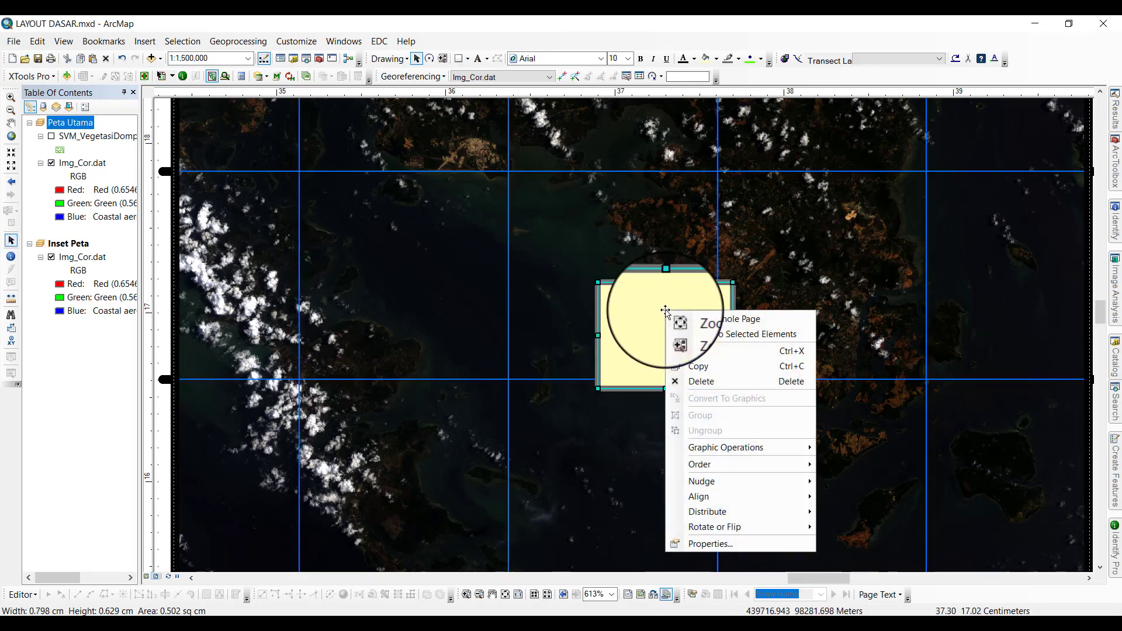
left_click(709, 538)
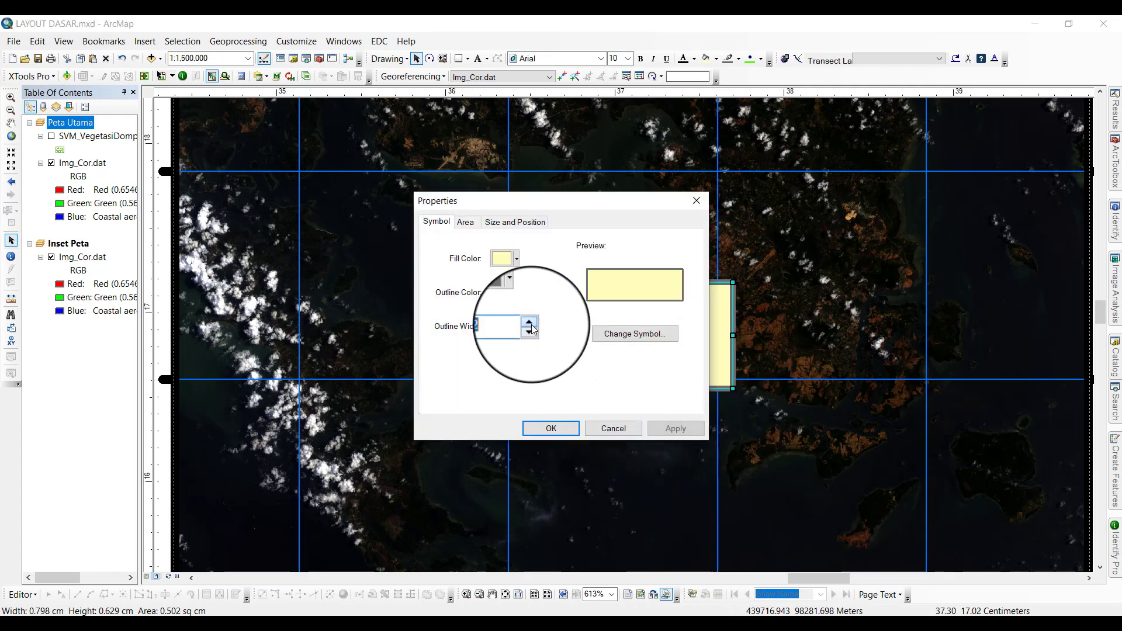
left_click(531, 324)
left_click(496, 292)
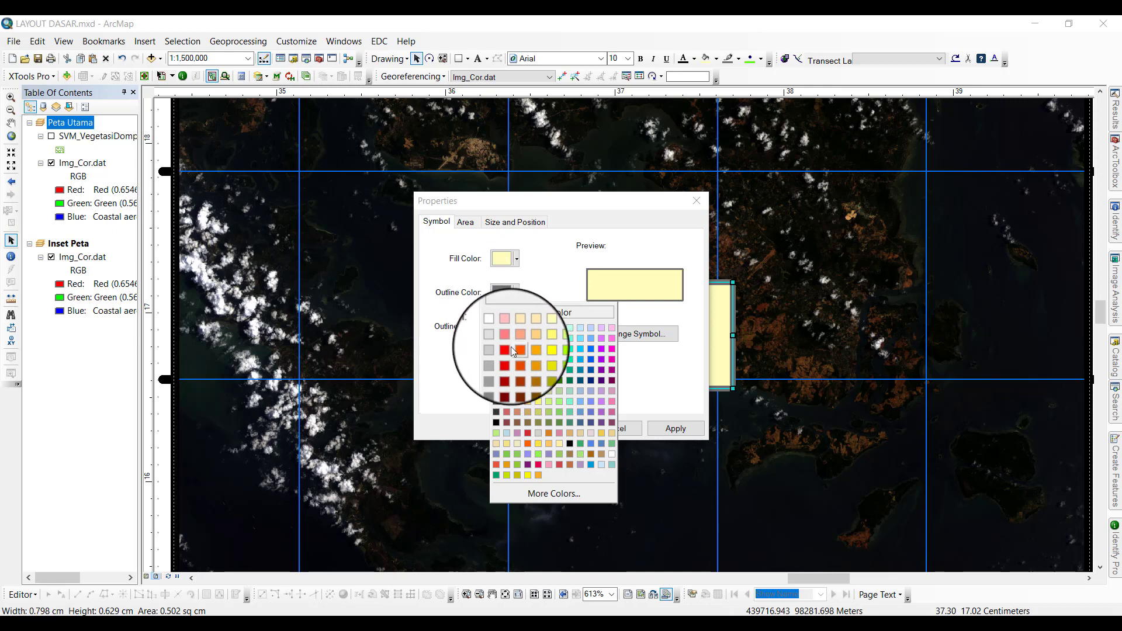
left_click(511, 346)
left_click(507, 262)
left_click(512, 279)
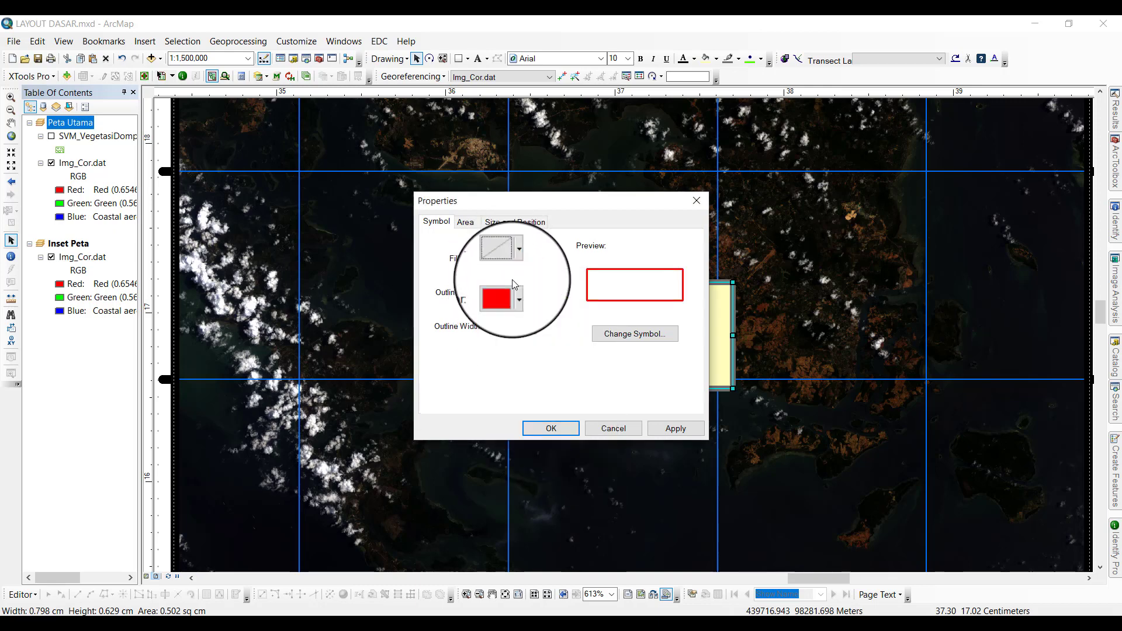
Apply a hollow fill and red outline to the location rectangle on the inset map, and show the whole page.
left_click(550, 429)
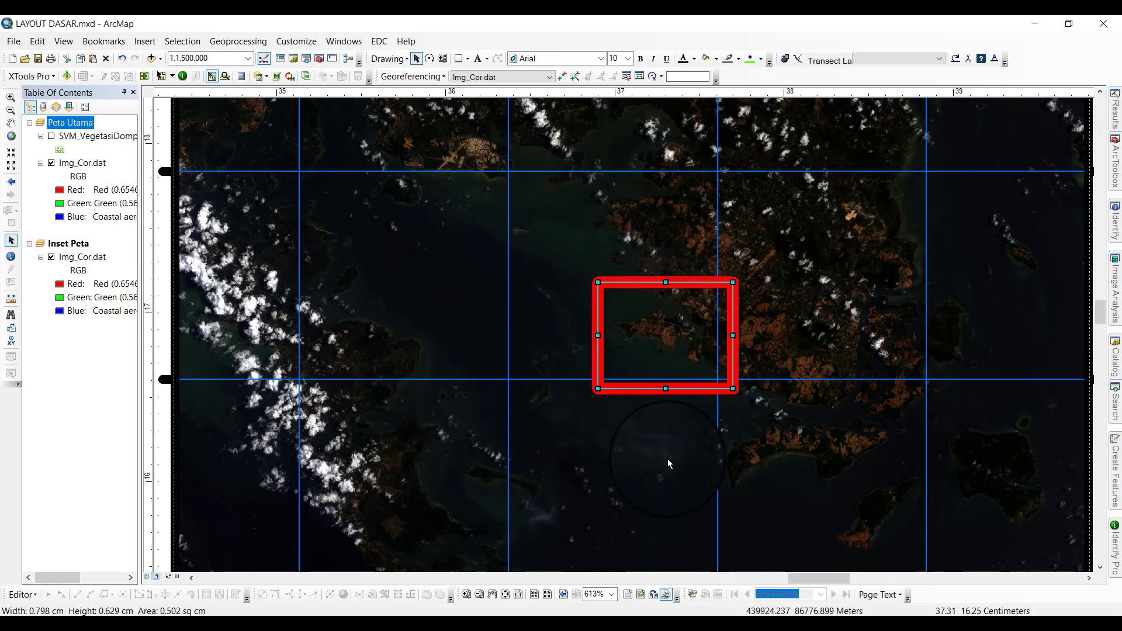
left_click(505, 594)
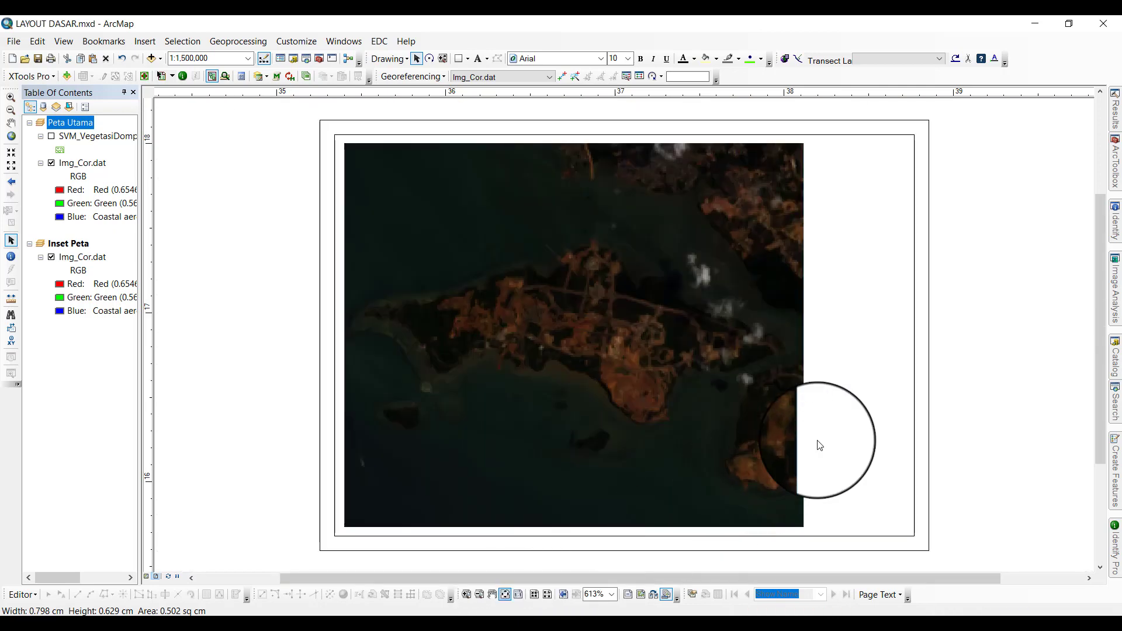
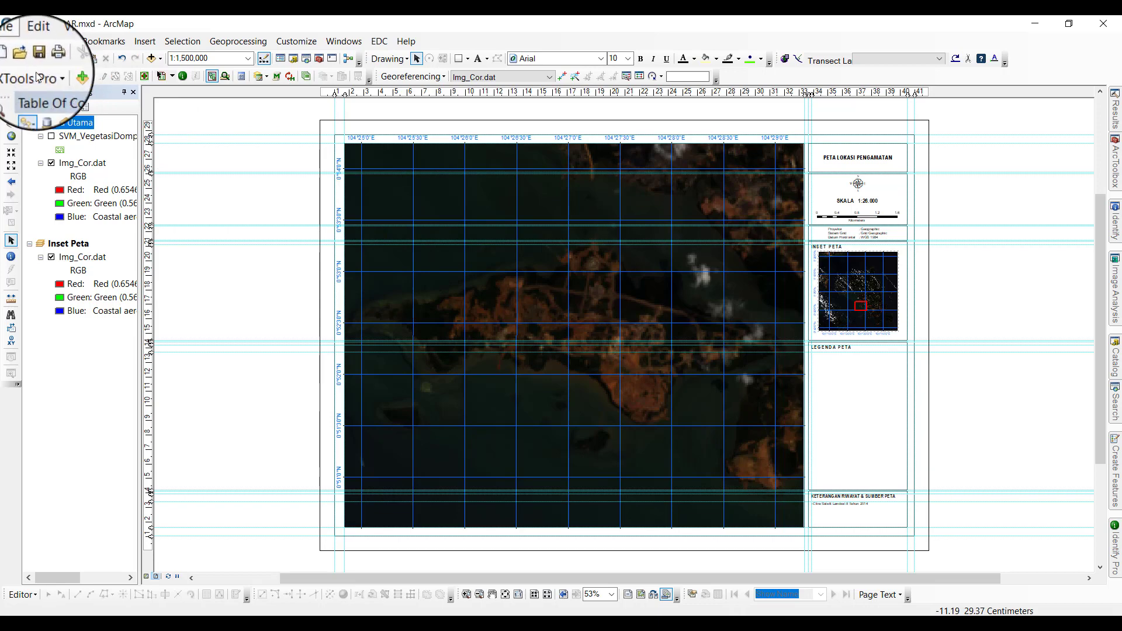
Start exporting the map and set the save location to the PRAKTIKUM PJ folder on the Desktop.
key("alt+f")
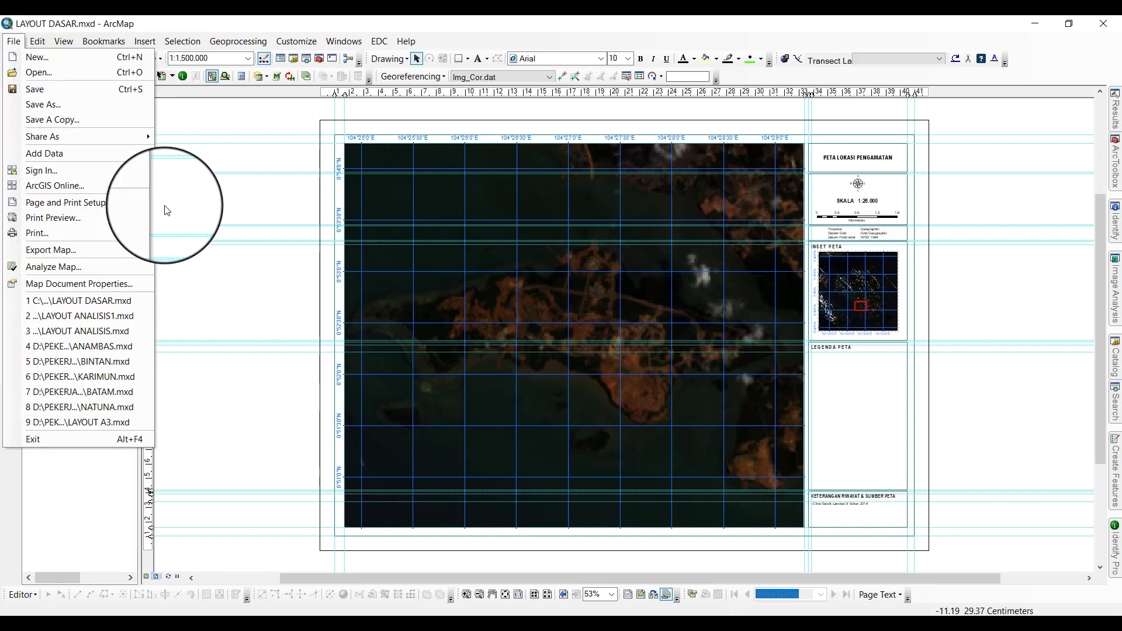
left_click(110, 246)
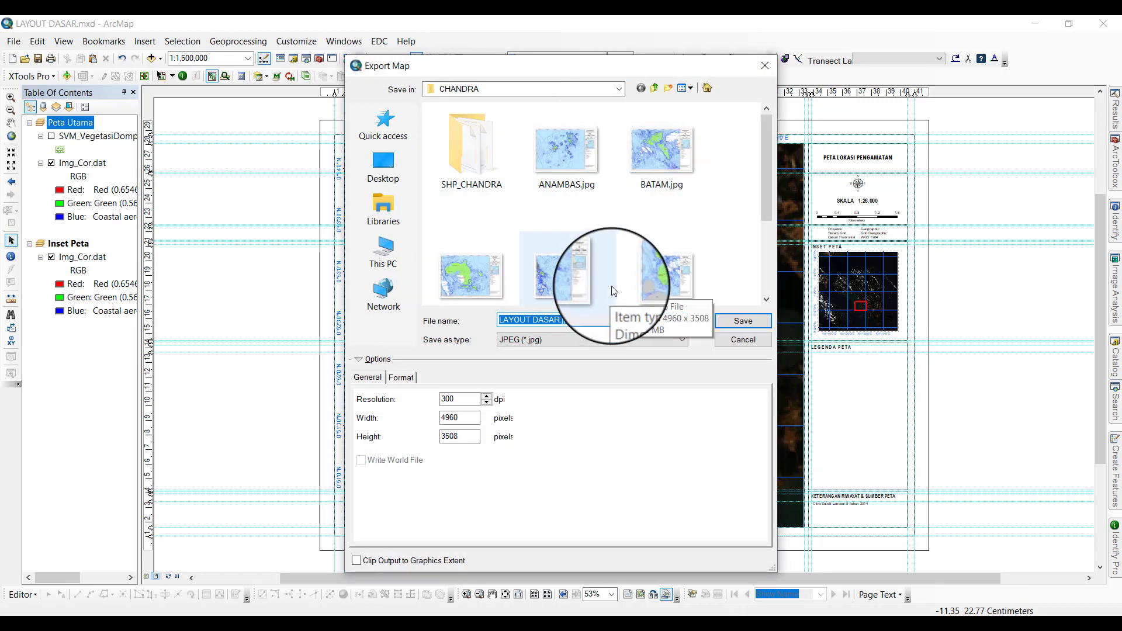
left_click(400, 172)
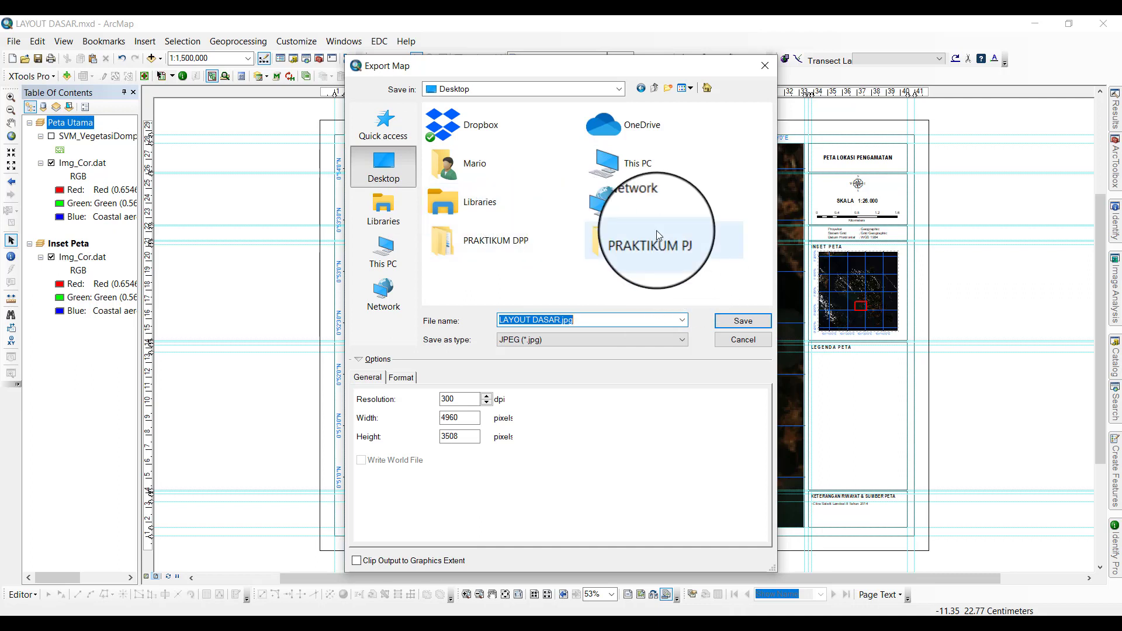
double_click(657, 230)
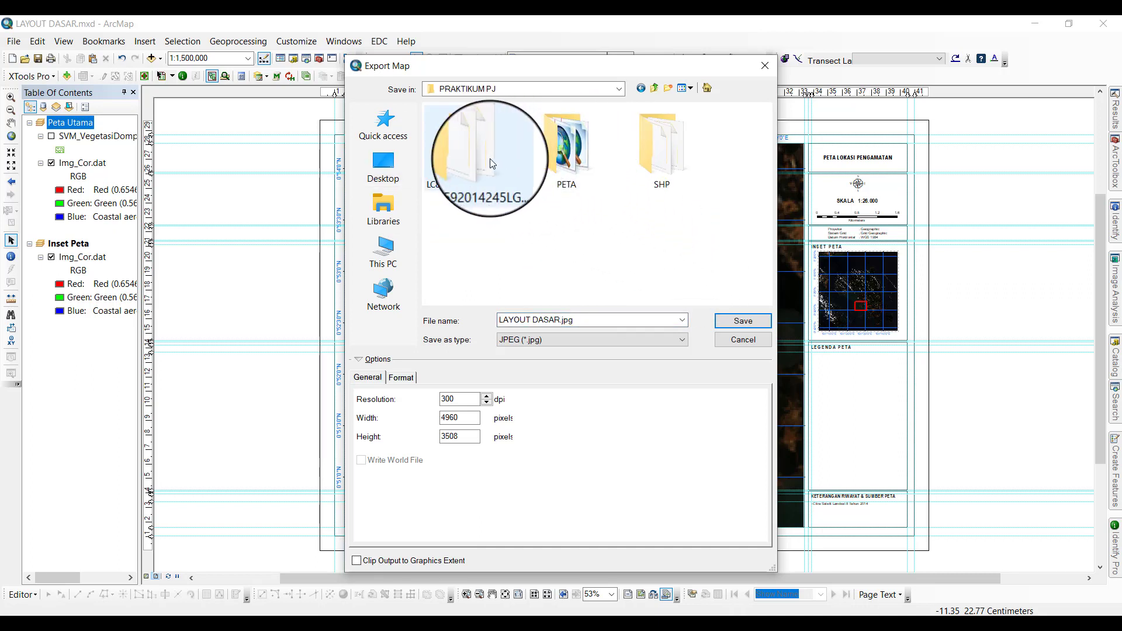
double_click(489, 159)
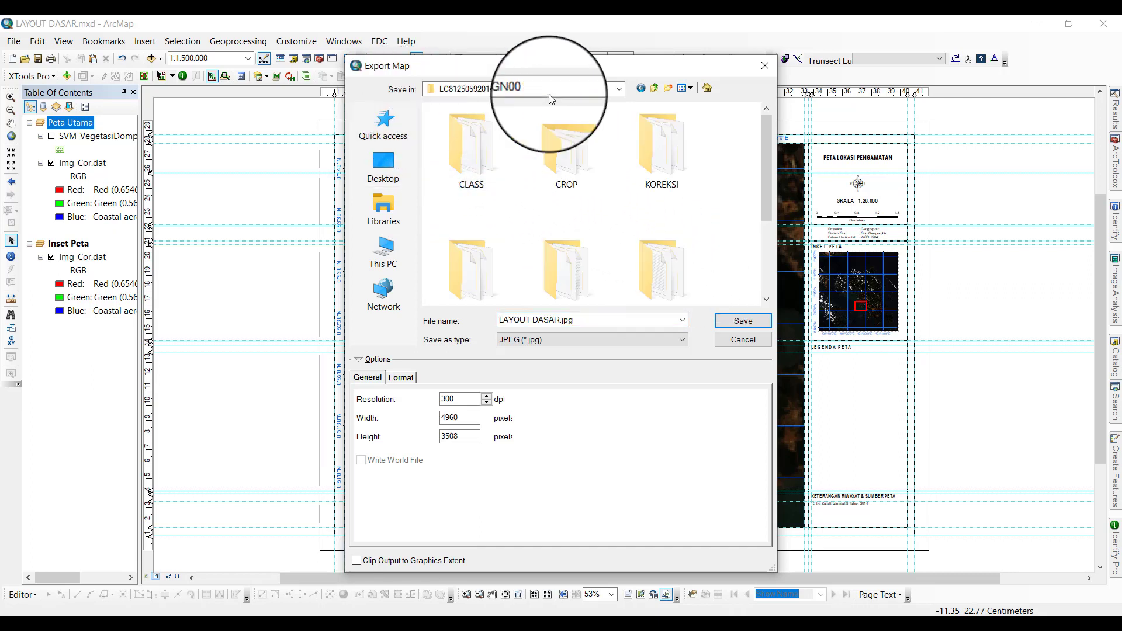
left_click(640, 88)
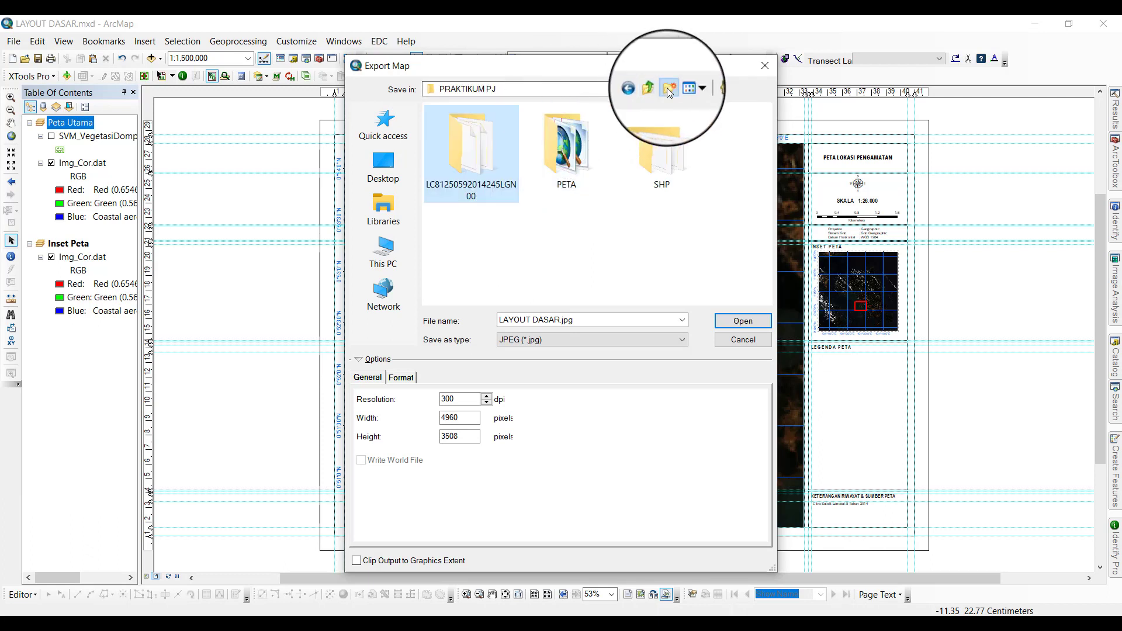
Create a new folder named LAYOUT PETA inside PRAKTIKUM PJ and open it as the export destination.
left_click(667, 88)
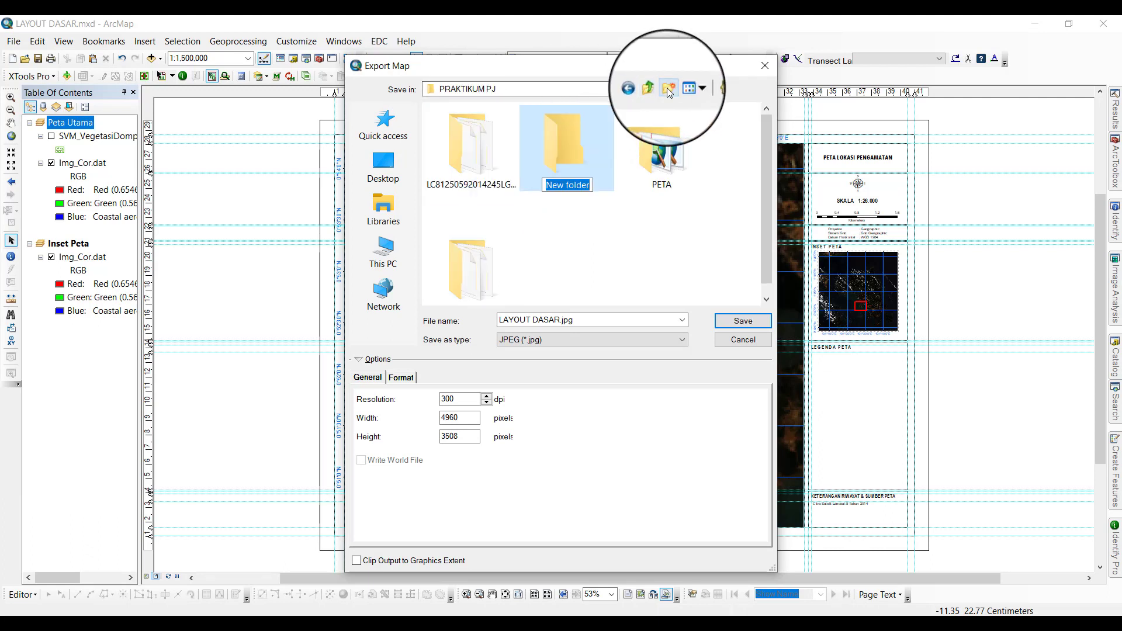
type("LAYOUT PETA")
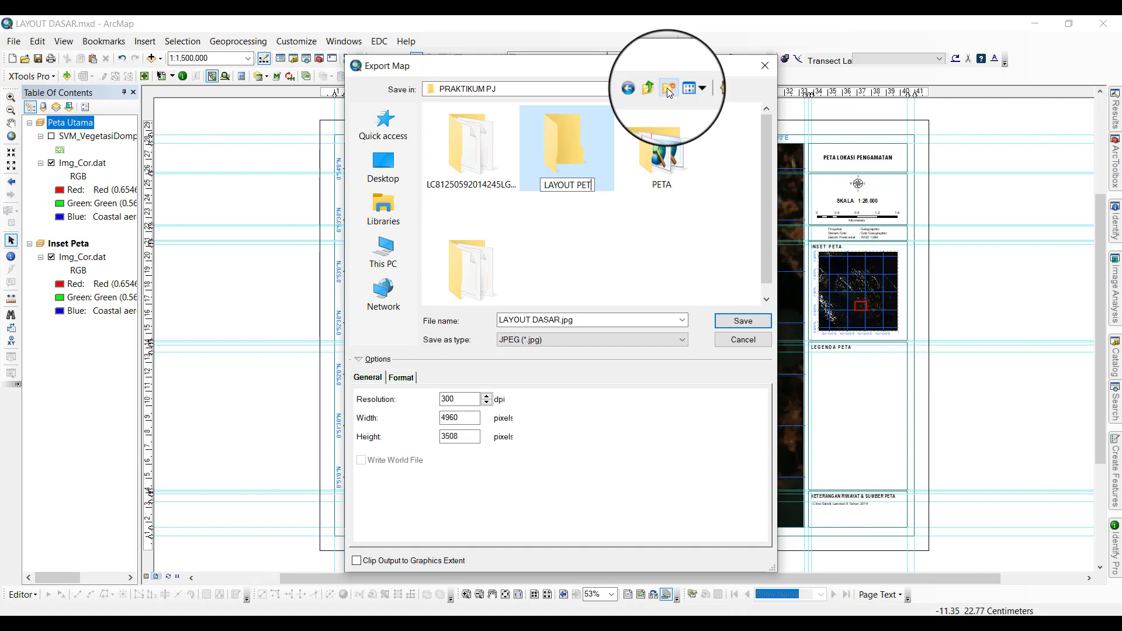
key("Return")
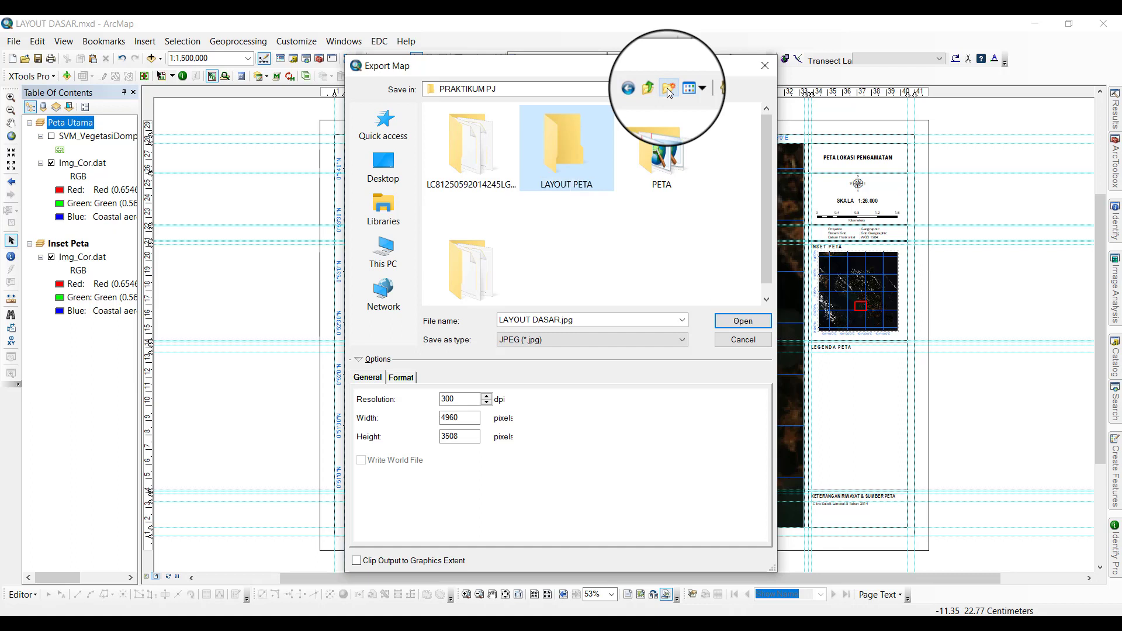
double_click(579, 149)
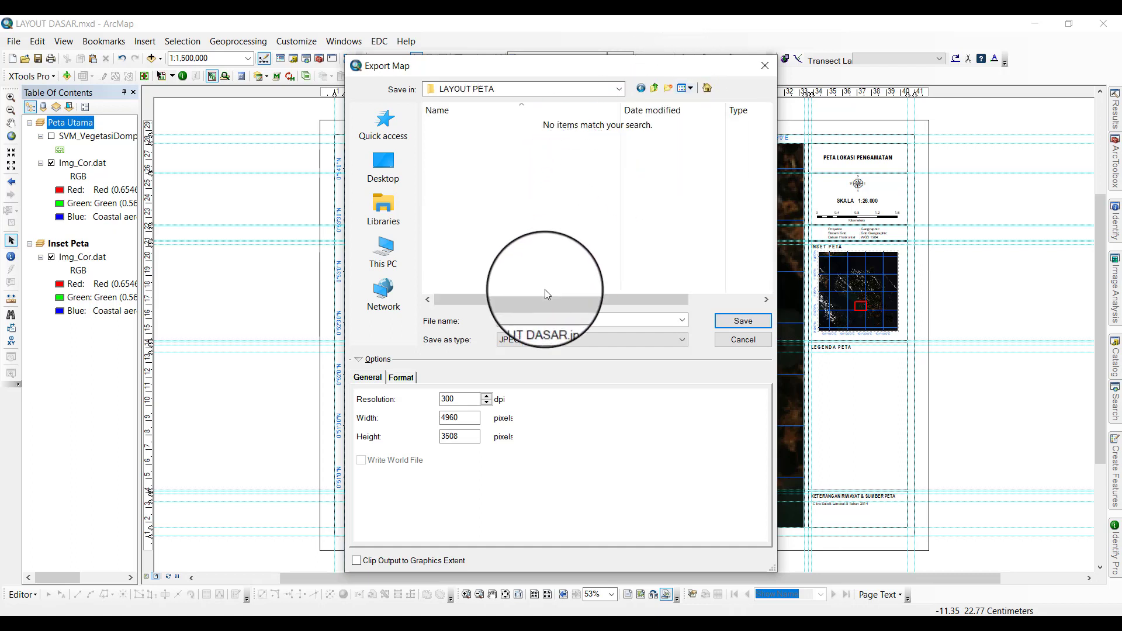
Export the layout as a 300 dpi JPEG named PETA LOKASI PENGAMATAN.
left_click_drag(466, 401, 437, 401)
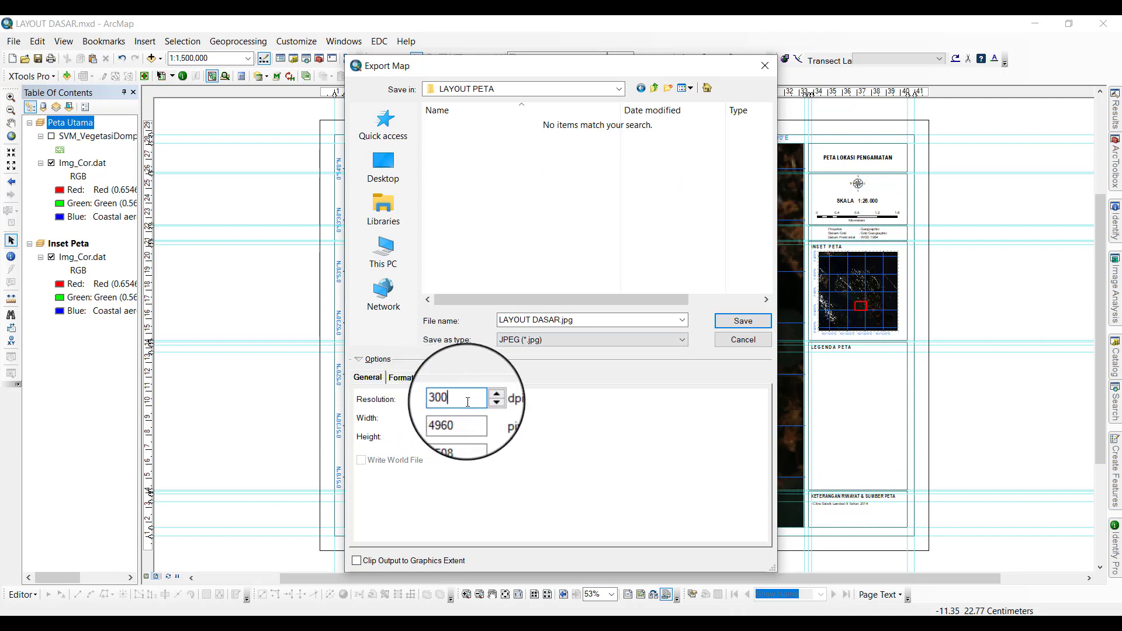
left_click(472, 399)
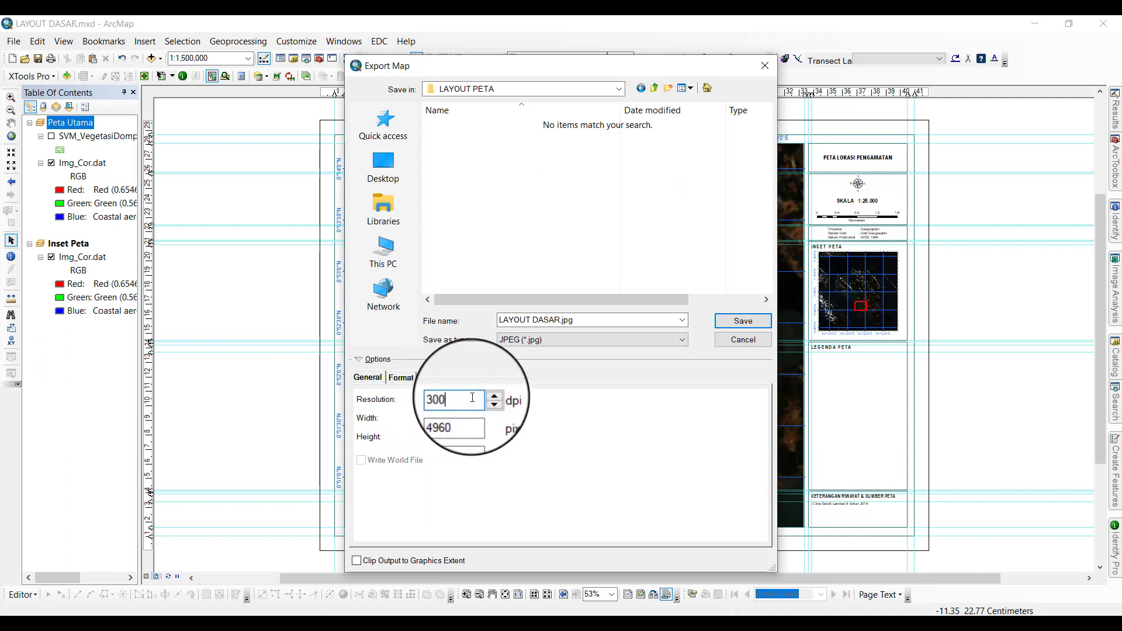
left_click(522, 342)
left_click(527, 405)
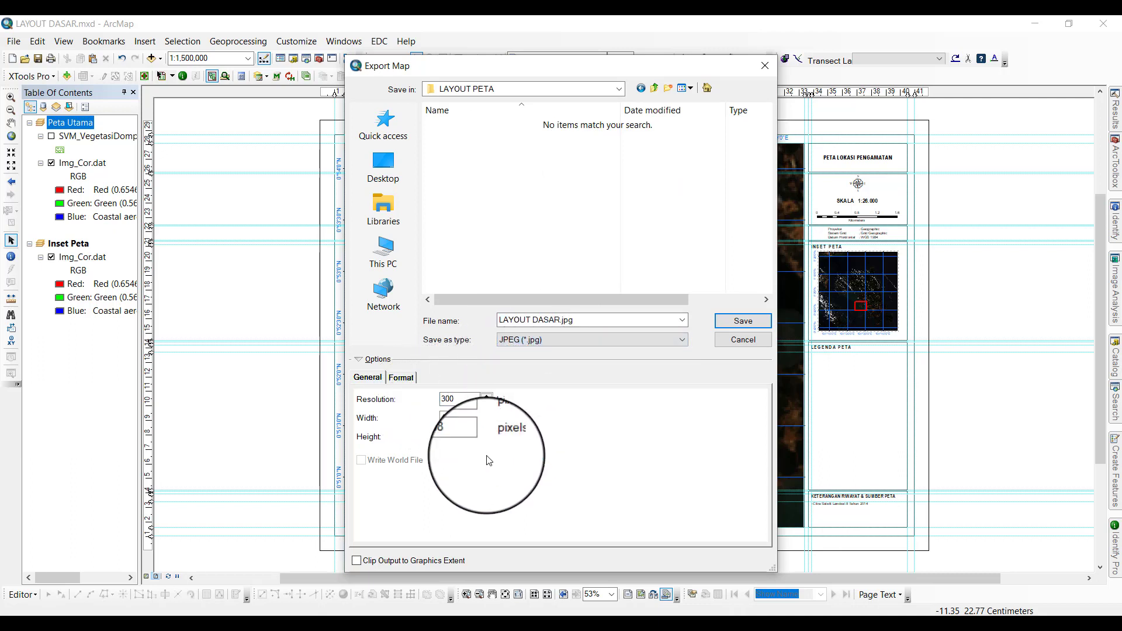
left_click_drag(459, 400, 426, 398)
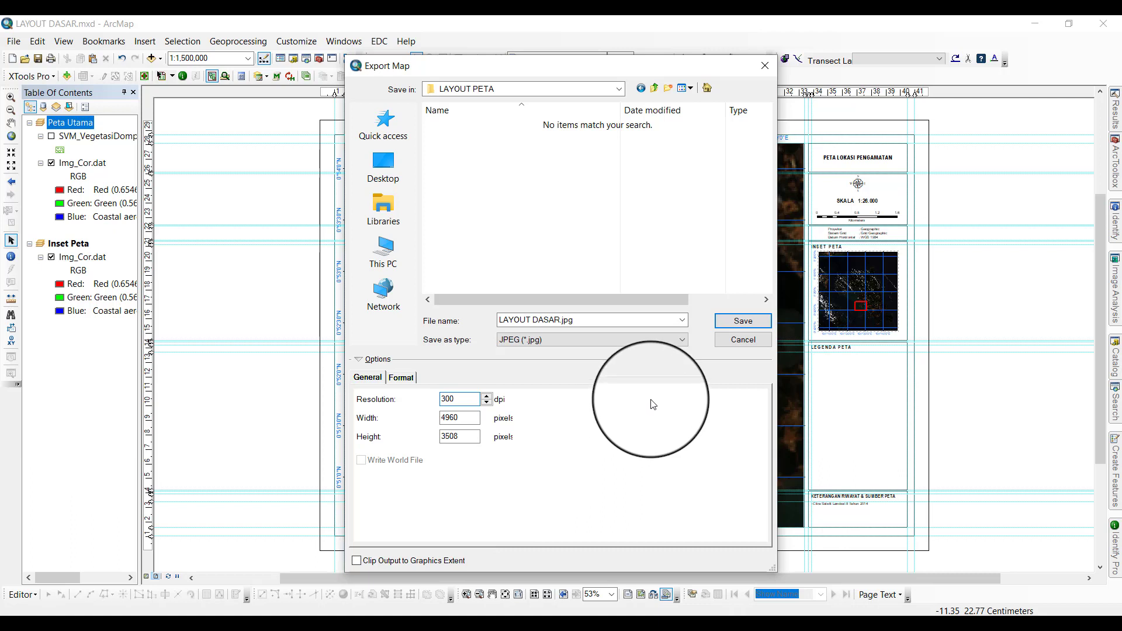
left_click(617, 319)
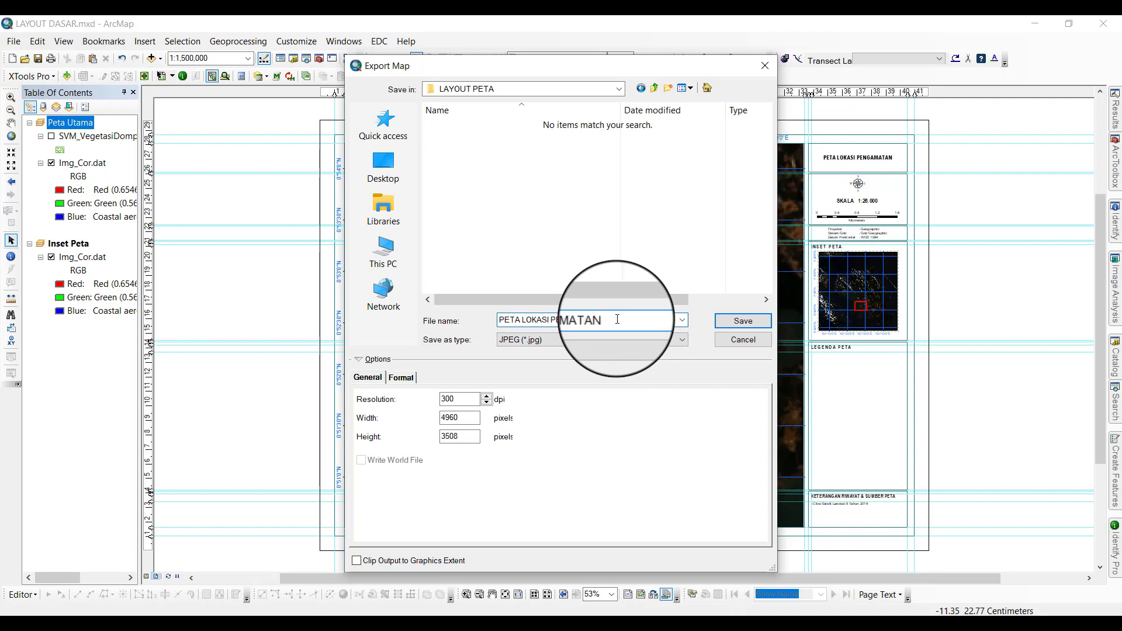
left_click(732, 319)
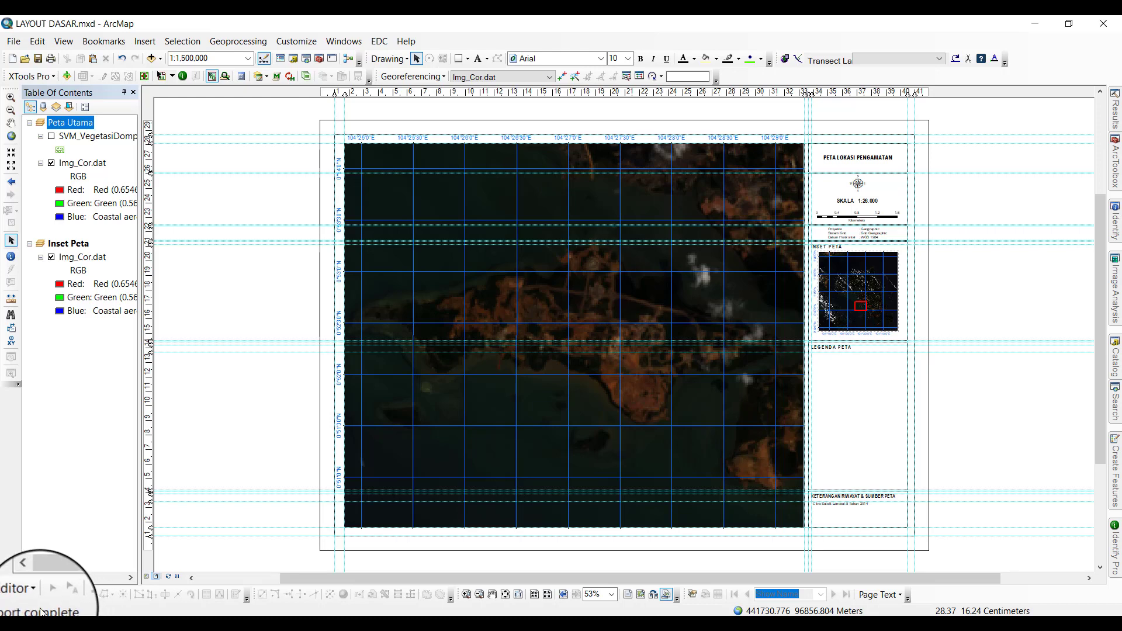
Open the exported PETA LOKASI PENGAMATAN.jpg from the LAYOUT PETA folder inside PRAKTIKUM PJ on the Desktop.
left_click(1042, 31)
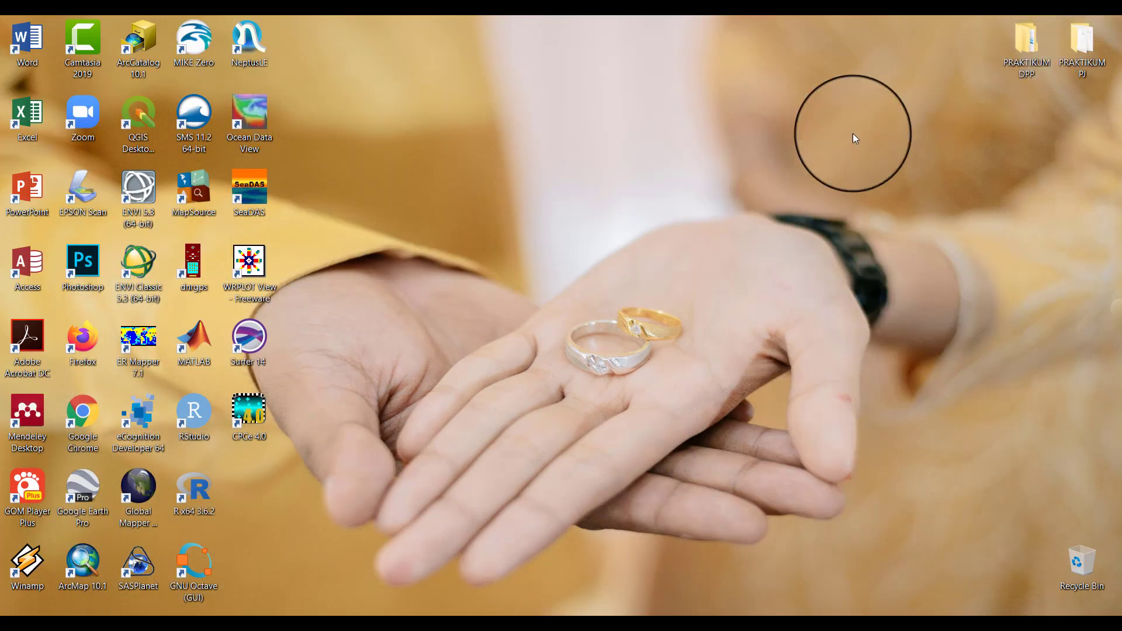
double_click(1092, 65)
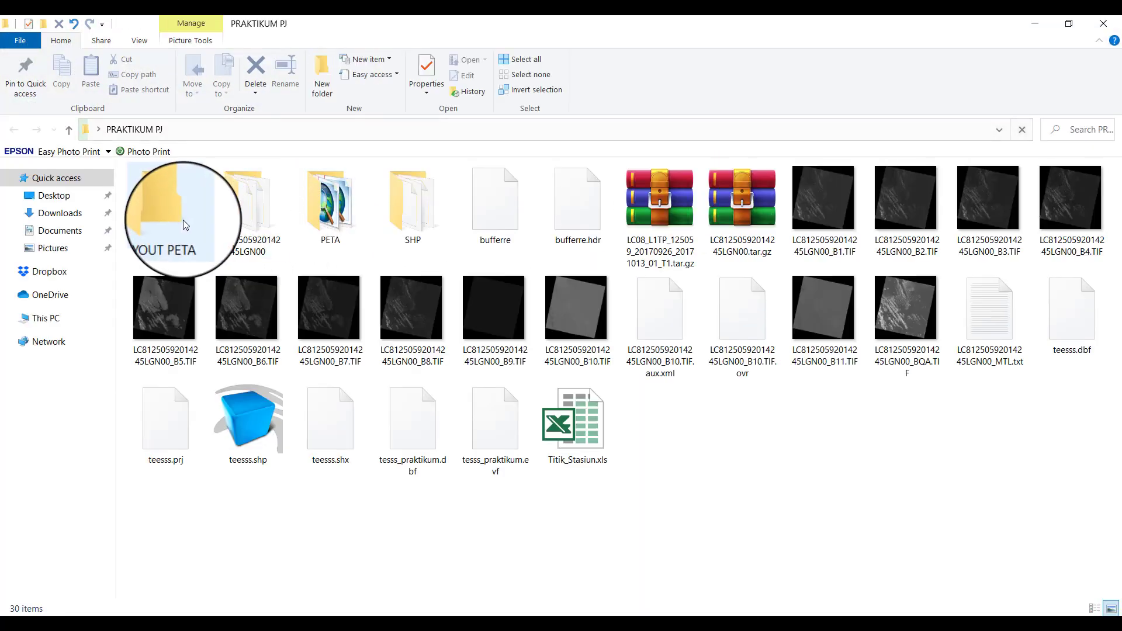
left_click(184, 219)
double_click(184, 219)
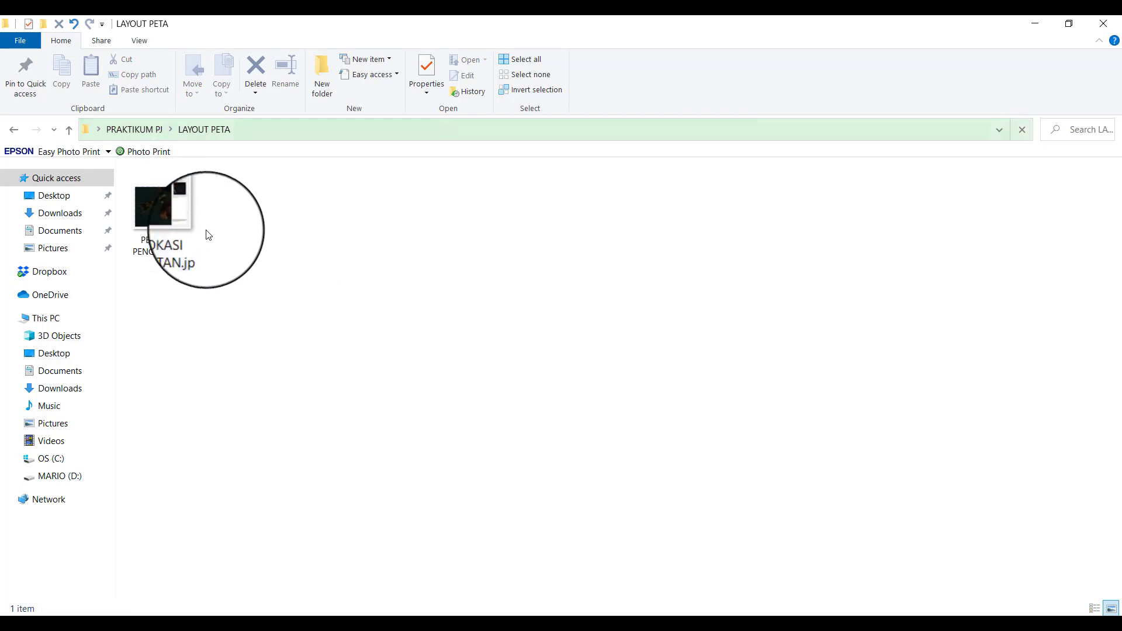
double_click(194, 221)
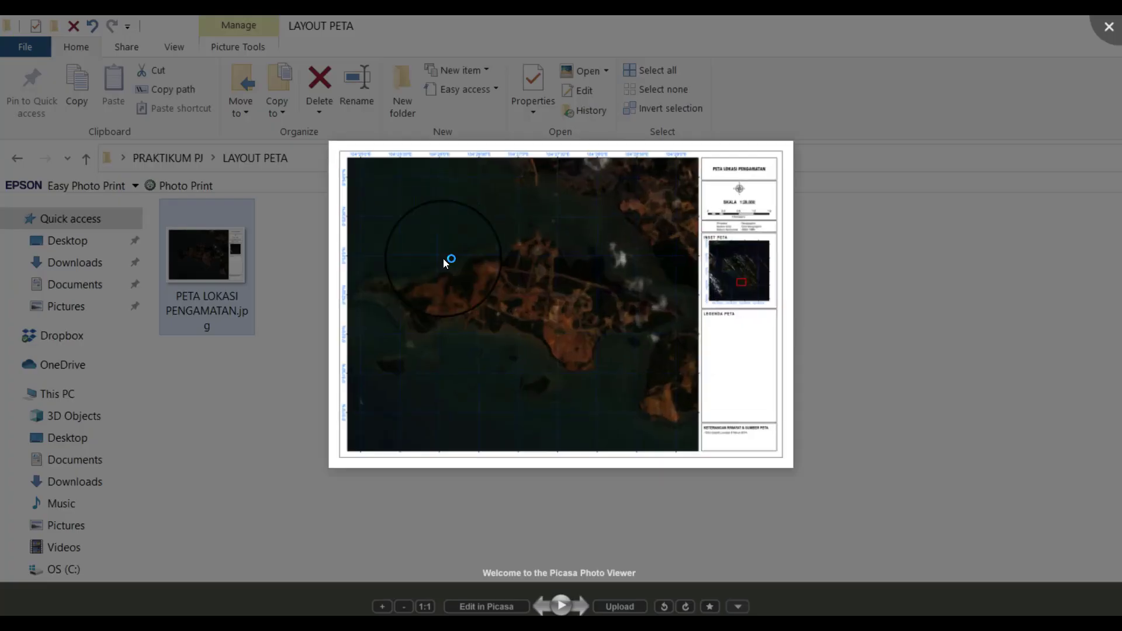
Examine the exported map image up close, including its side column and inset map, and close the viewer.
scroll(443, 258, "up", 2)
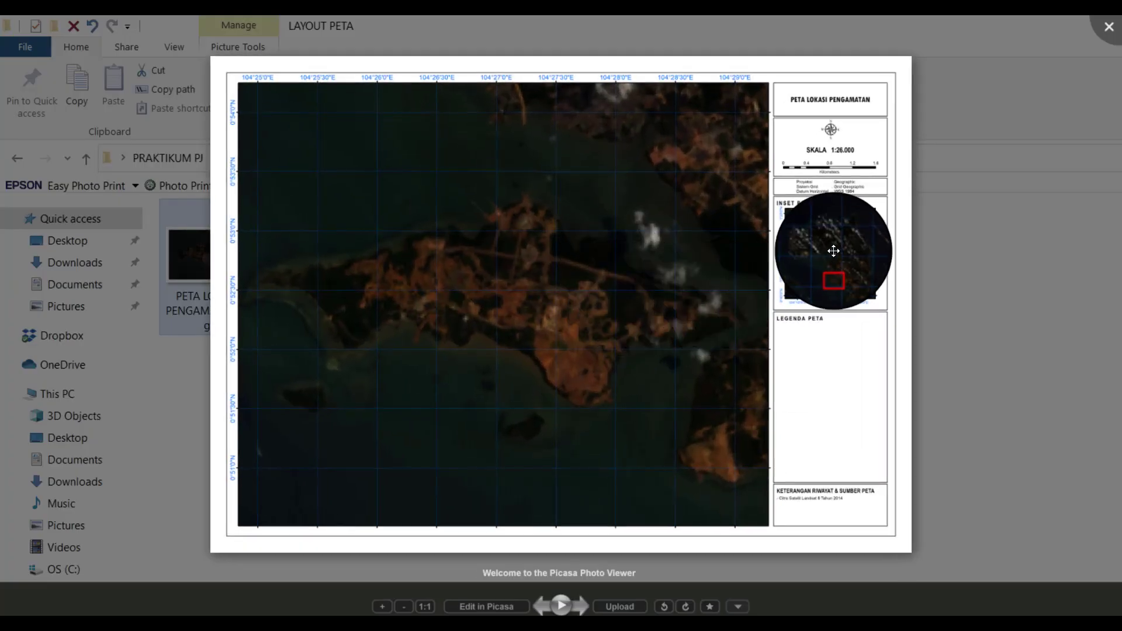
scroll(441, 293, "up", 2)
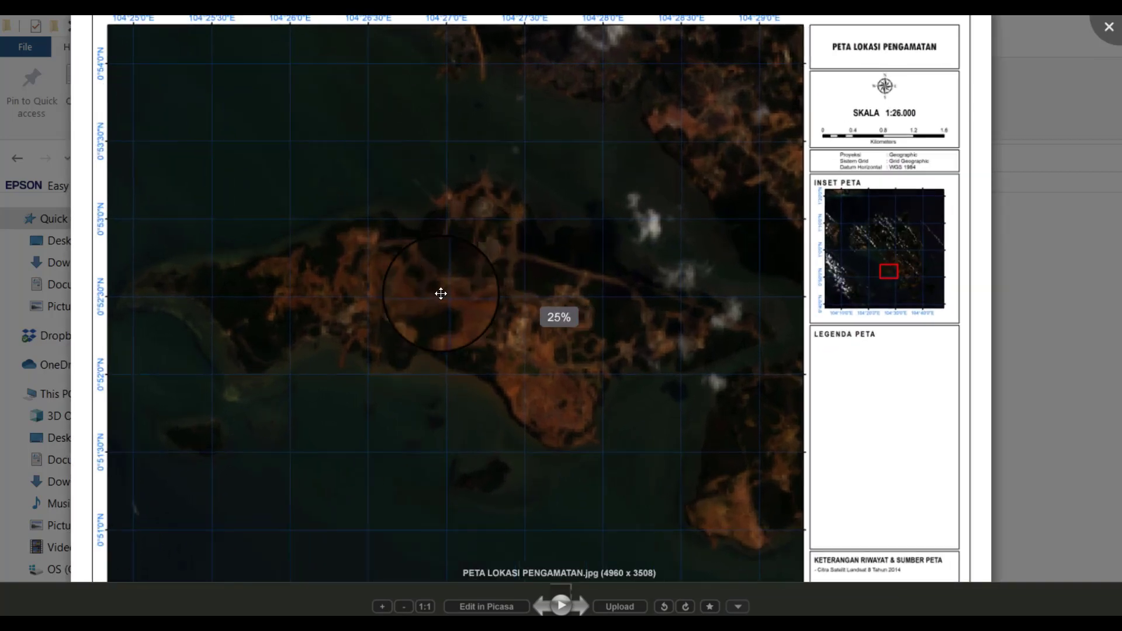
scroll(441, 293, "down", 3)
scroll(781, 298, "up", 2)
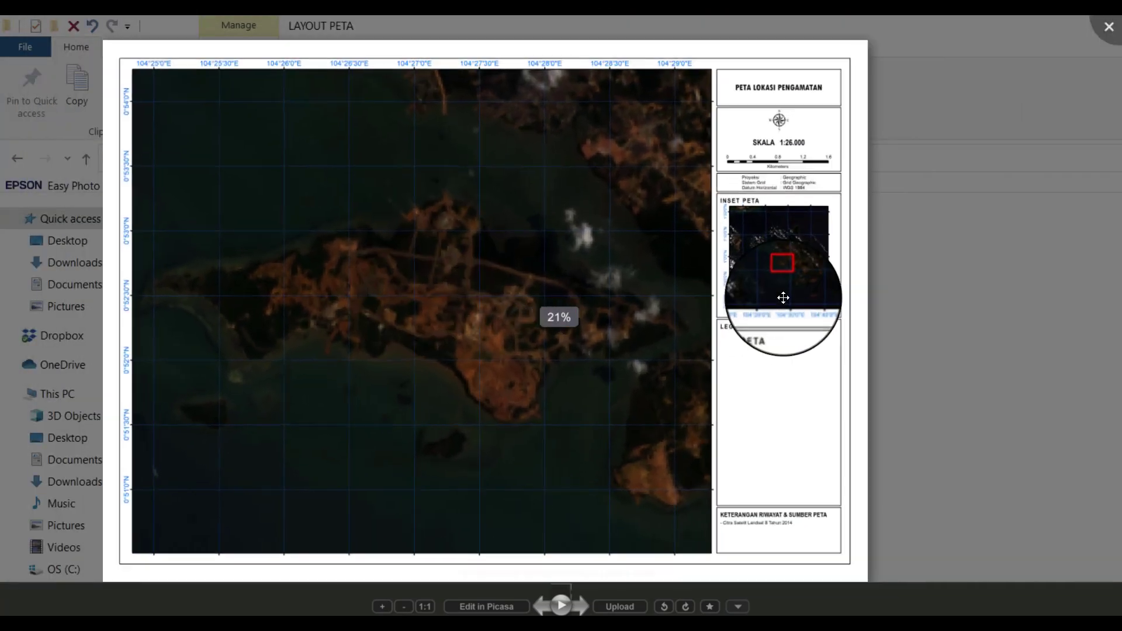
scroll(417, 295, "down", 3)
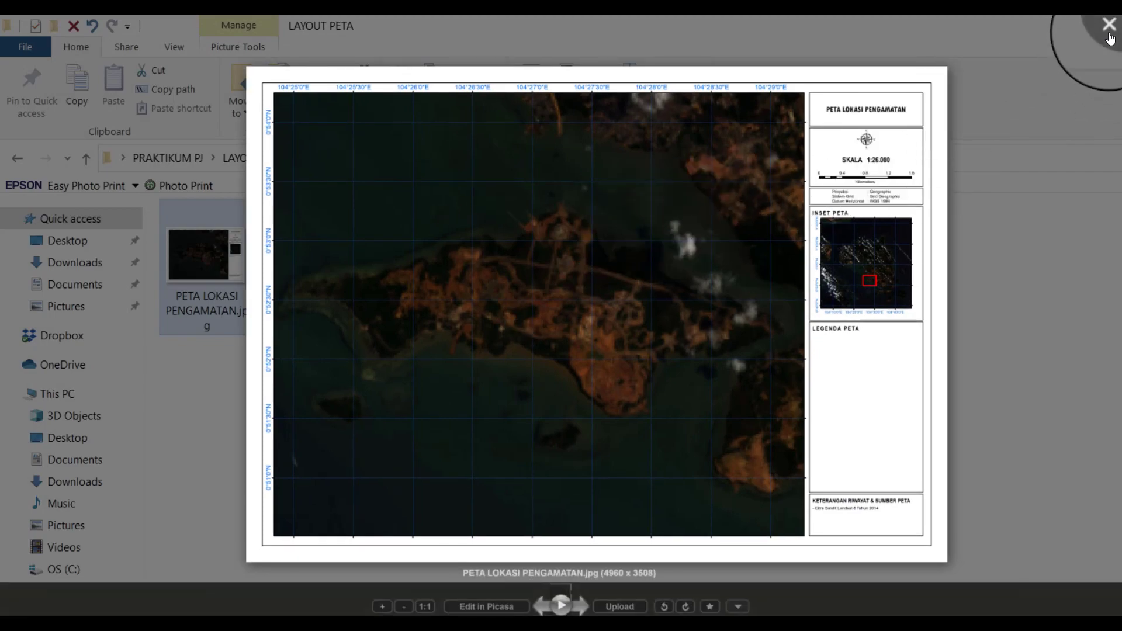
left_click(1109, 30)
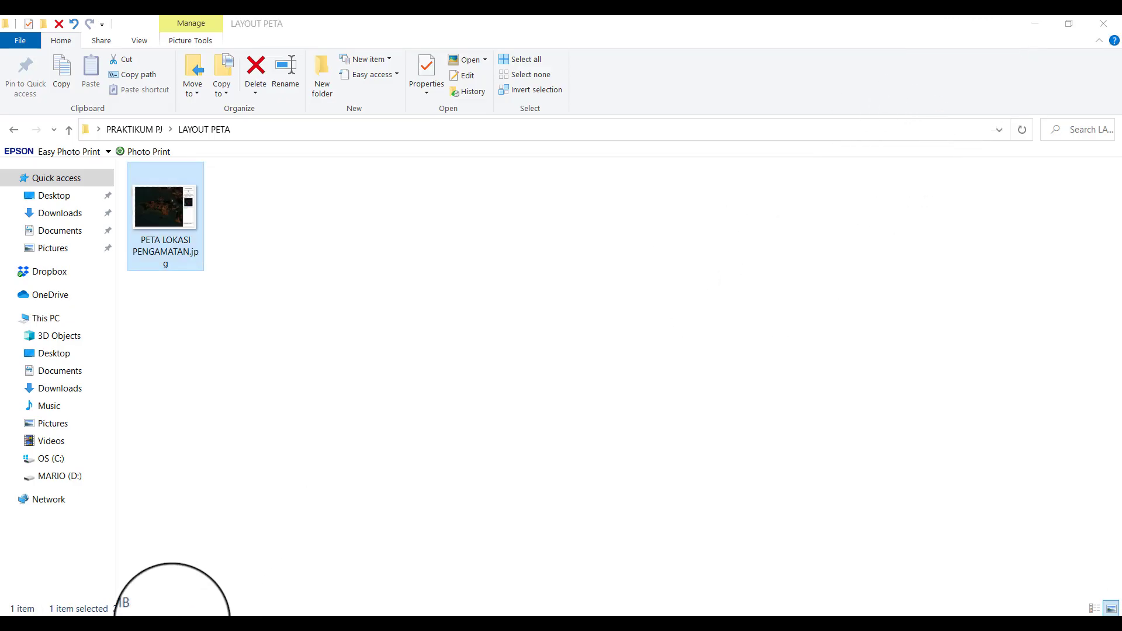
Switch back to ArcMap and add a text label reading PULAU DOMPA over the middle of the island on the main map.
left_click(173, 621)
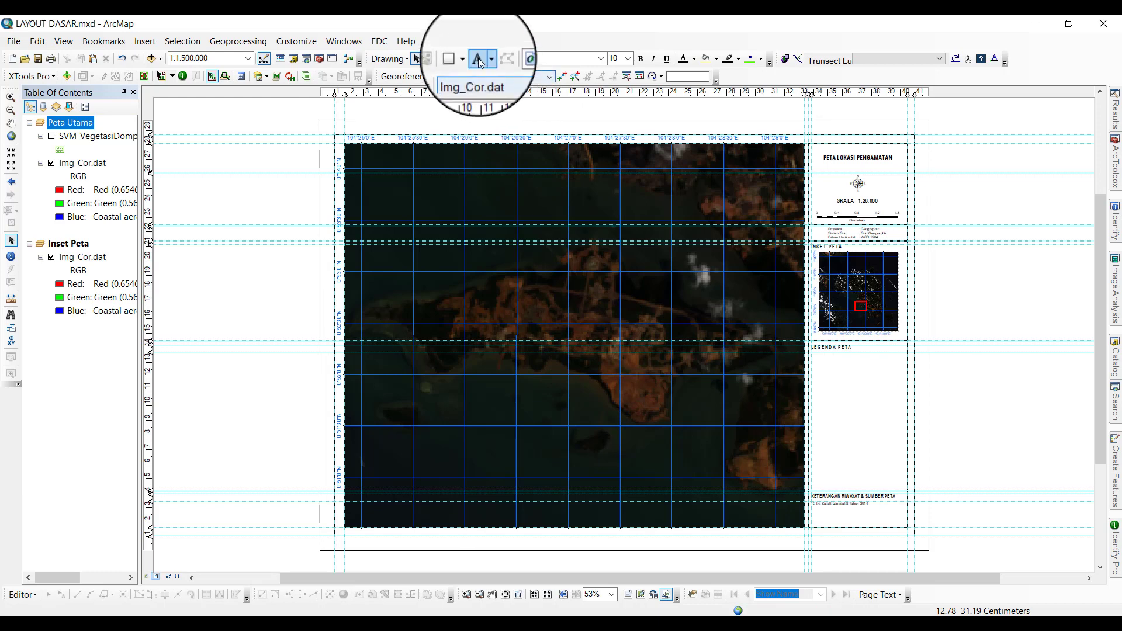
left_click(417, 60)
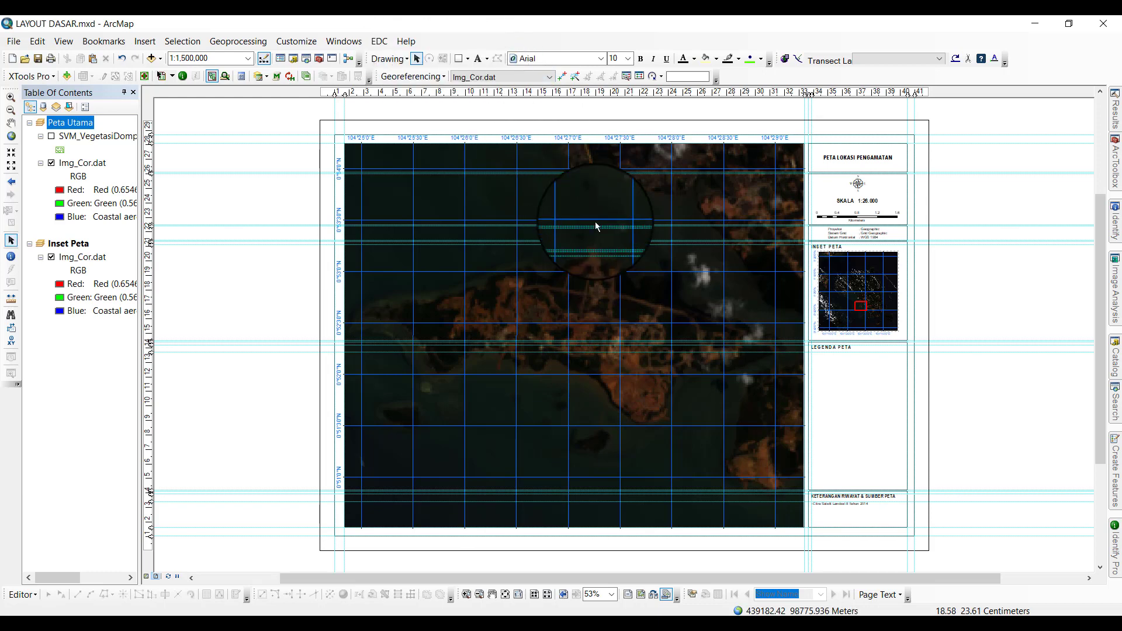
left_click(478, 60)
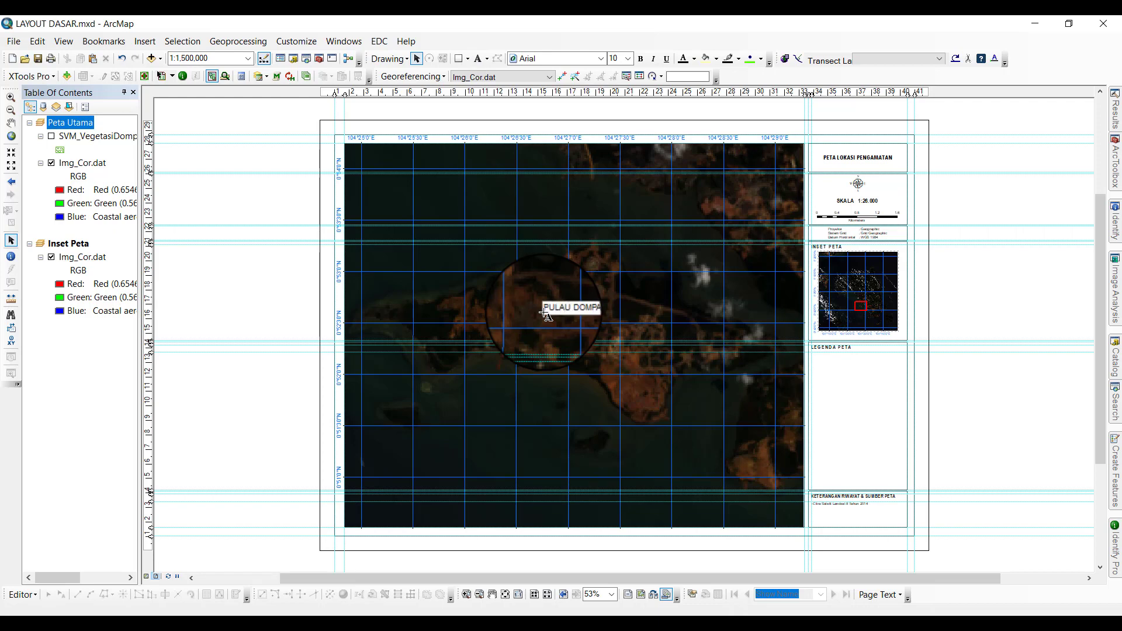
left_click(977, 290)
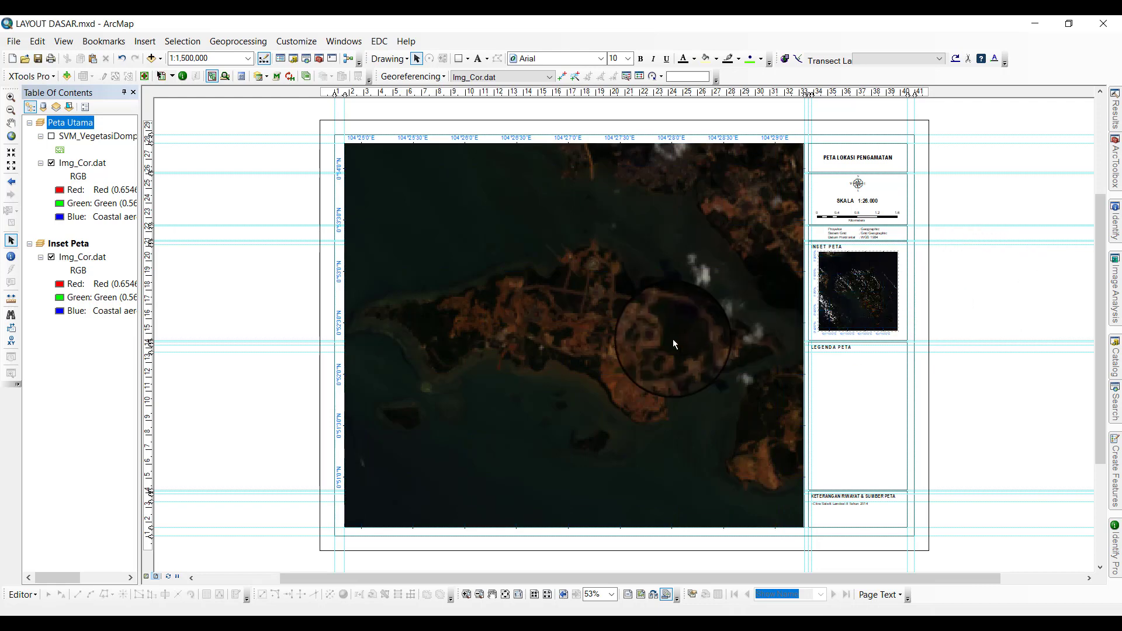
Format the PULAU DOMPAK label on the main map as bold red text at size 14.
left_click(570, 308)
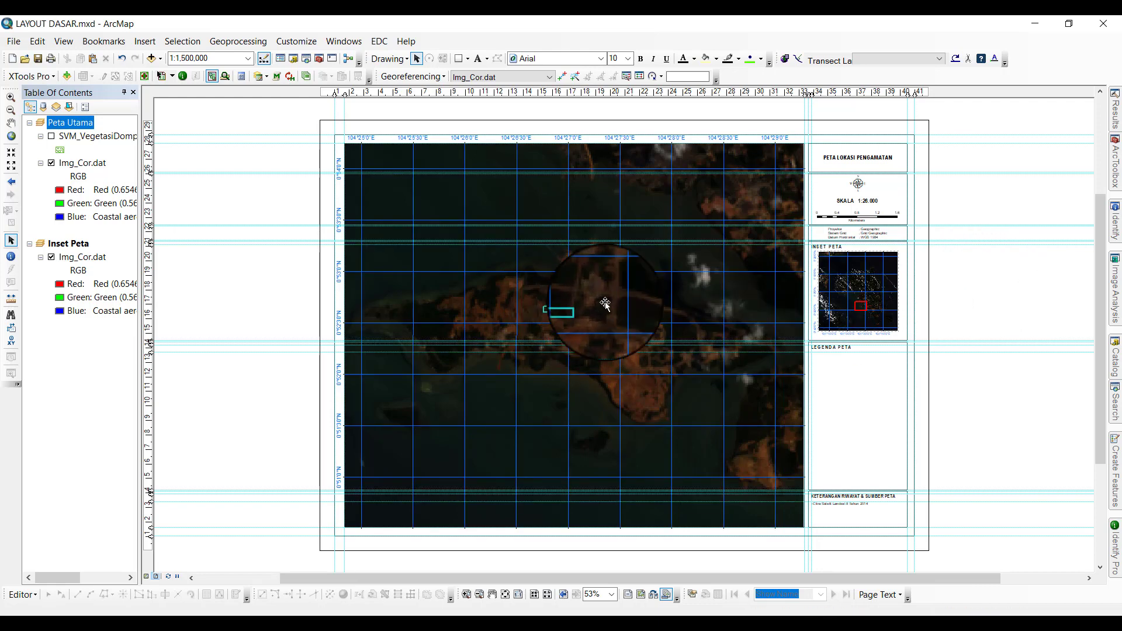
scroll(570, 313, "up", 8)
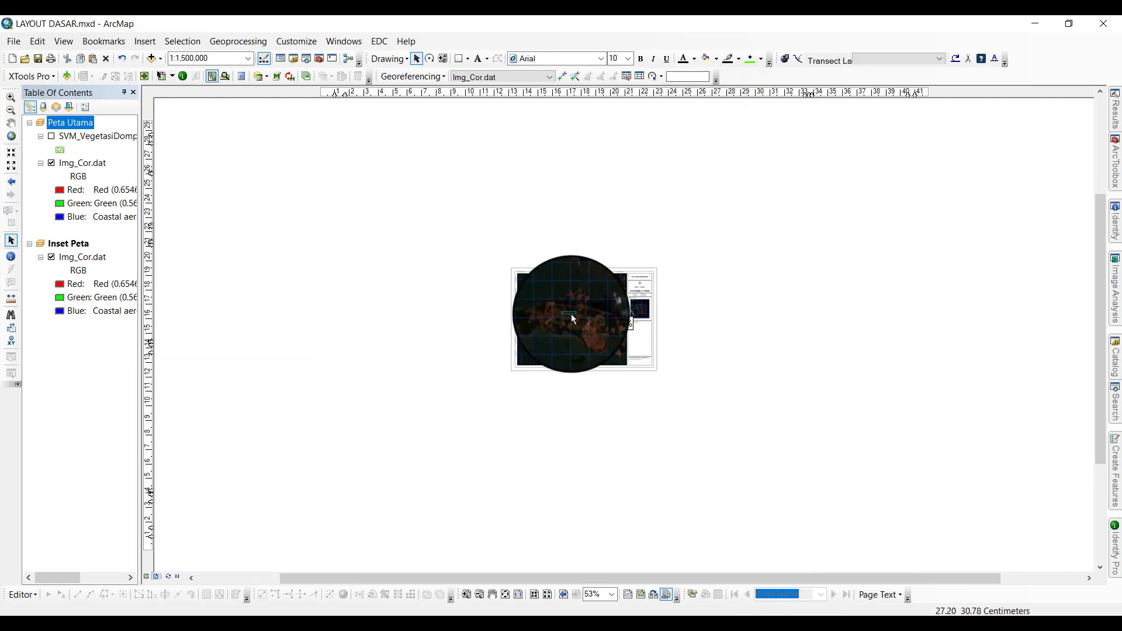
scroll(570, 315, "down", 12)
scroll(571, 315, "down", 5)
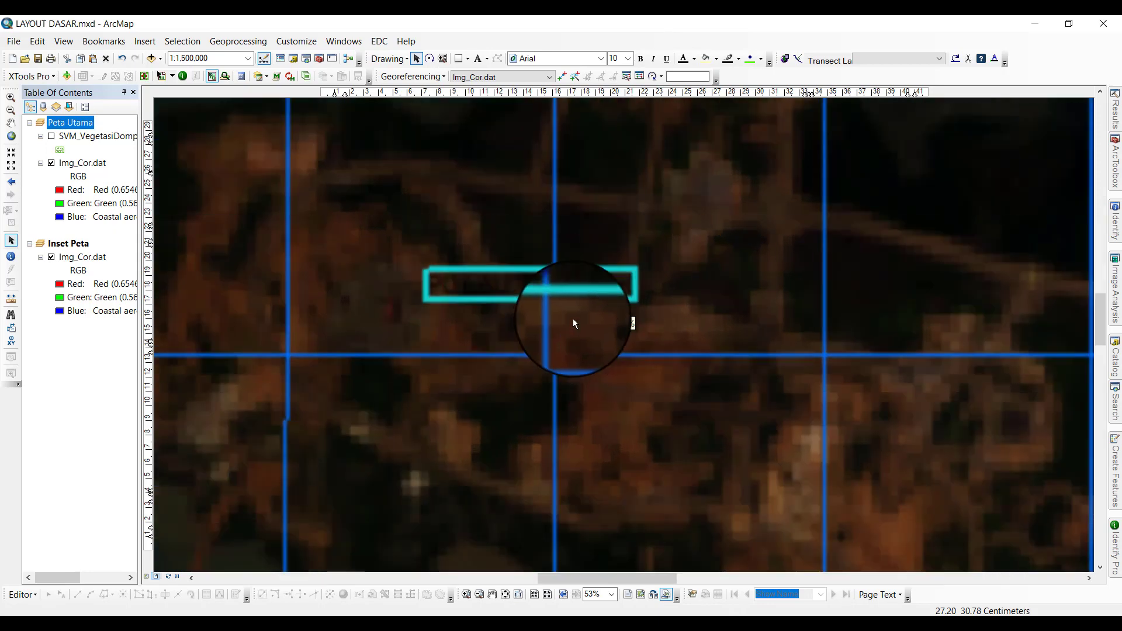
scroll(573, 319, "down", 3)
left_click(641, 59)
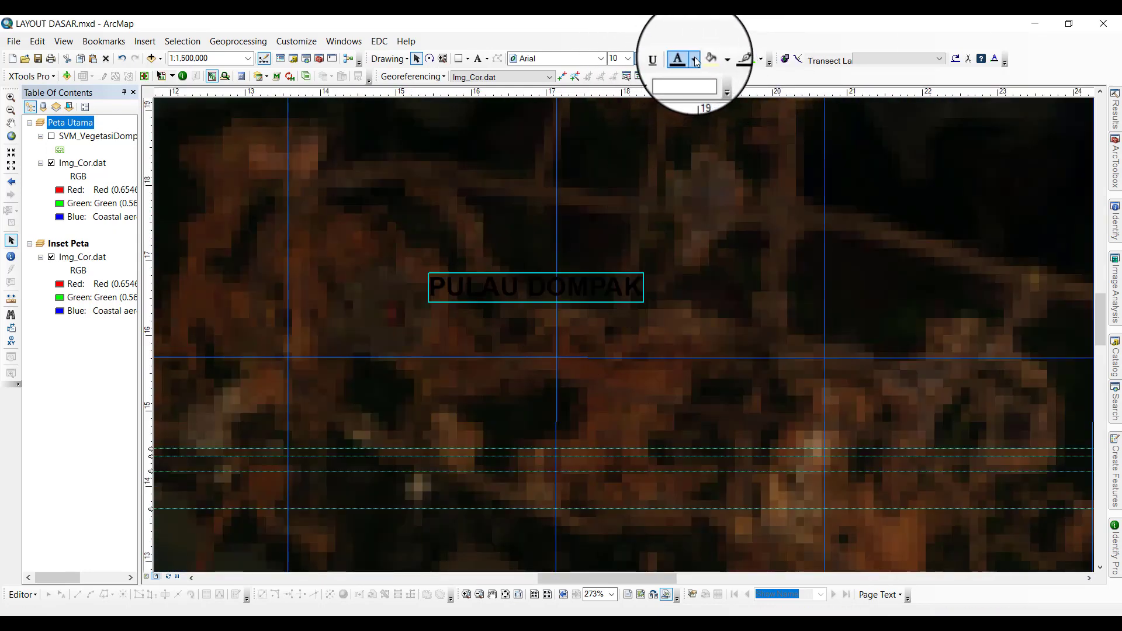
left_click(694, 58)
left_click(694, 135)
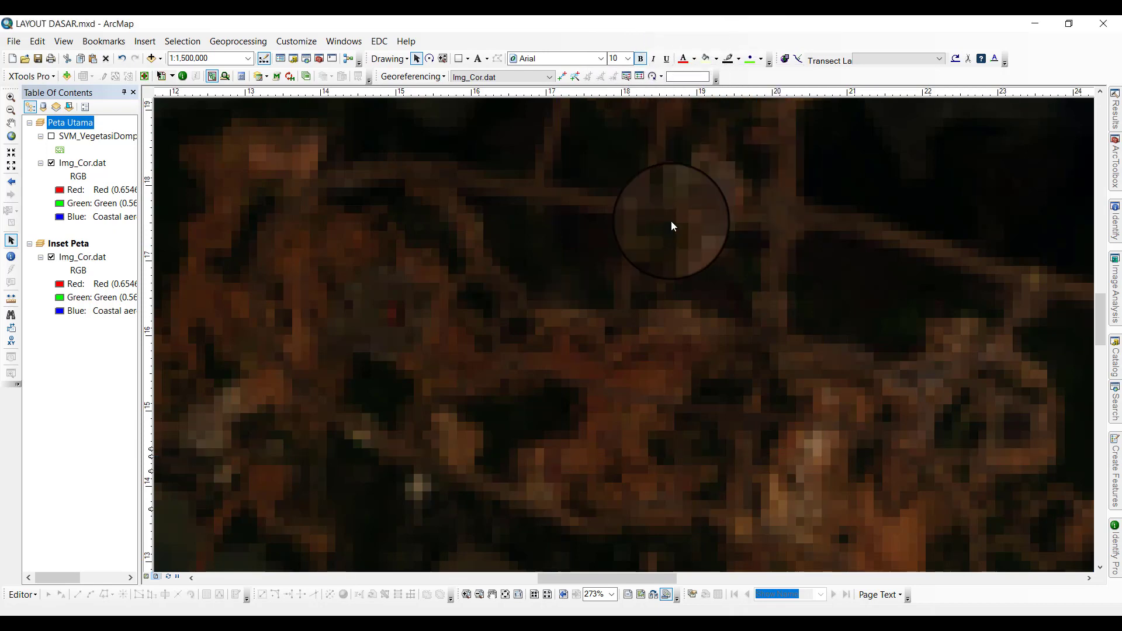
left_click(626, 58)
left_click(614, 100)
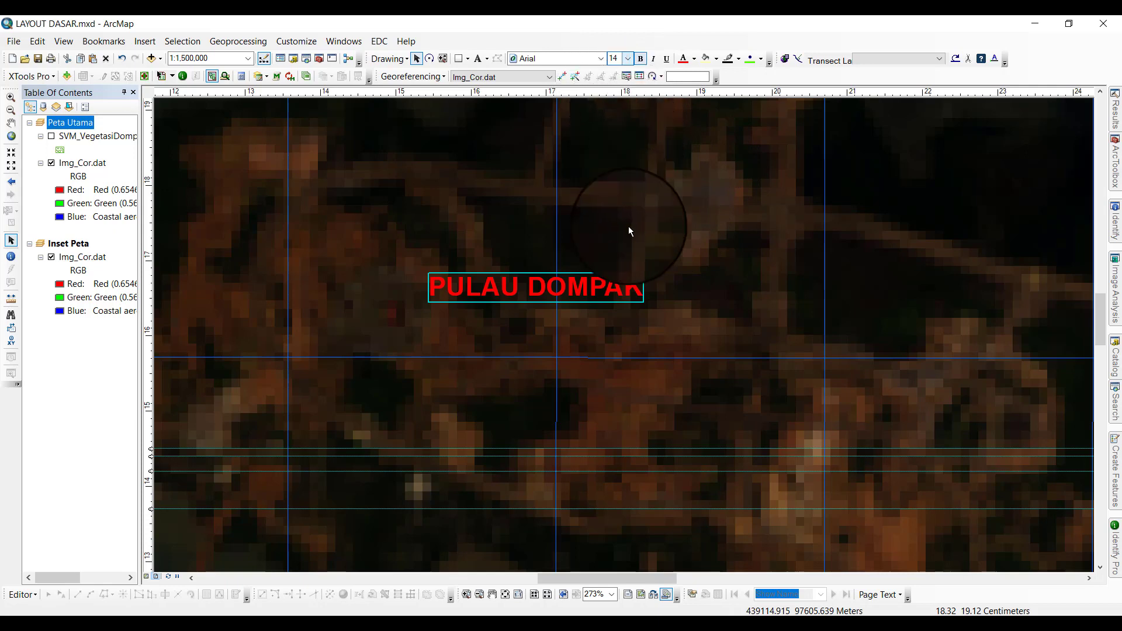
Shift the PULAU DOMPAK label slightly west over the island on the main map and deselect it.
left_click(506, 595)
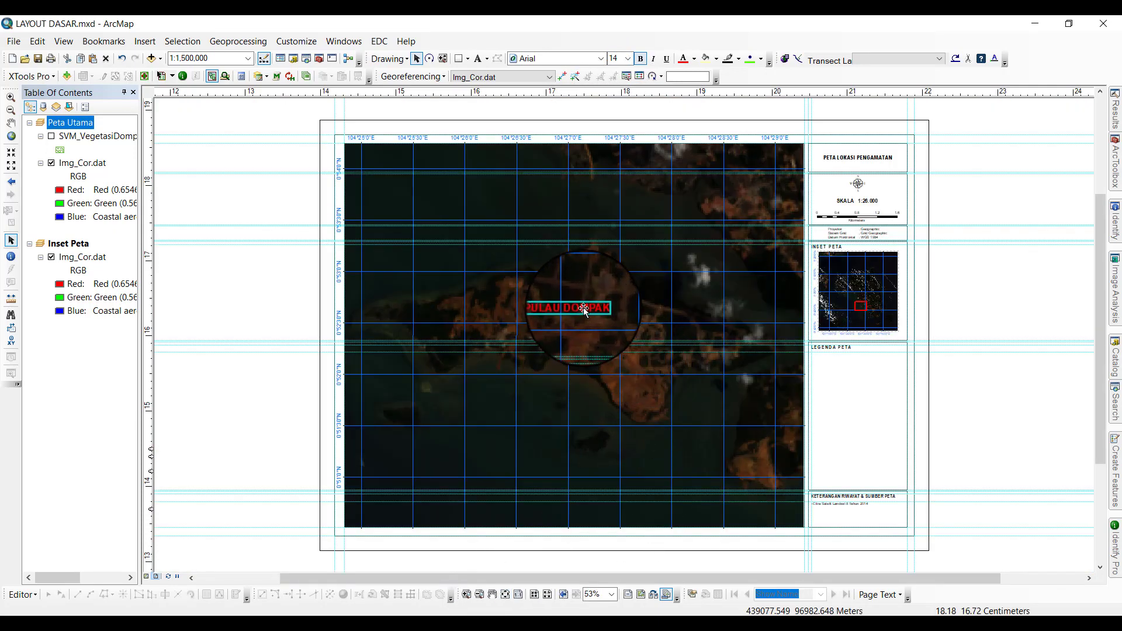
mouse_move(584, 309)
left_mouse_down()
mouse_move(559, 317)
mouse_move(587, 334)
mouse_move(603, 308)
left_mouse_up()
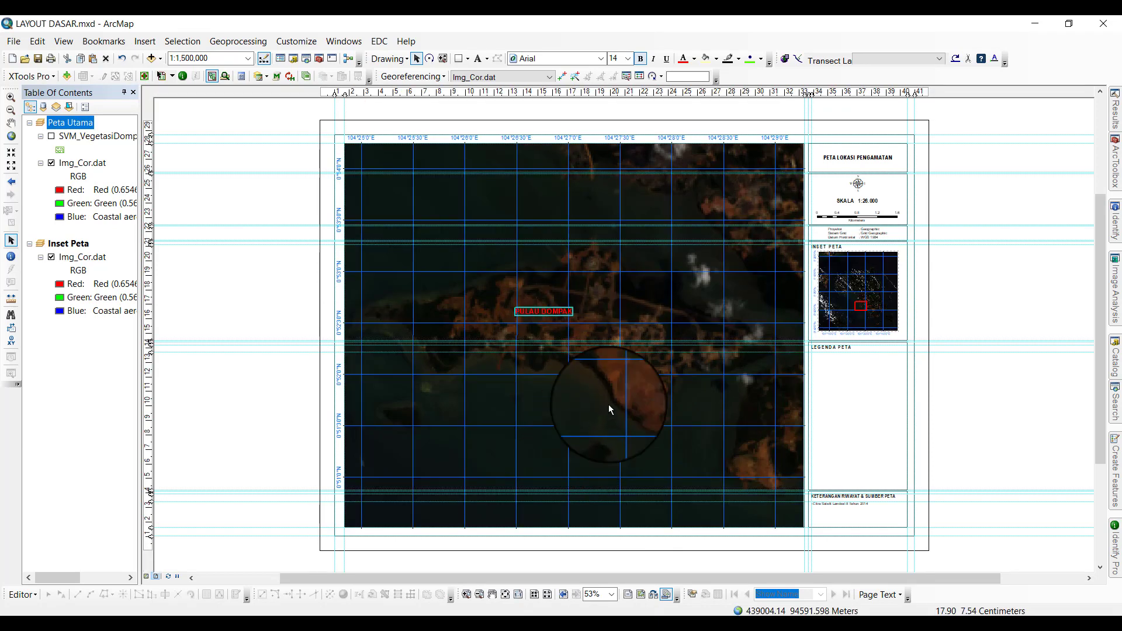
left_click(1002, 288)
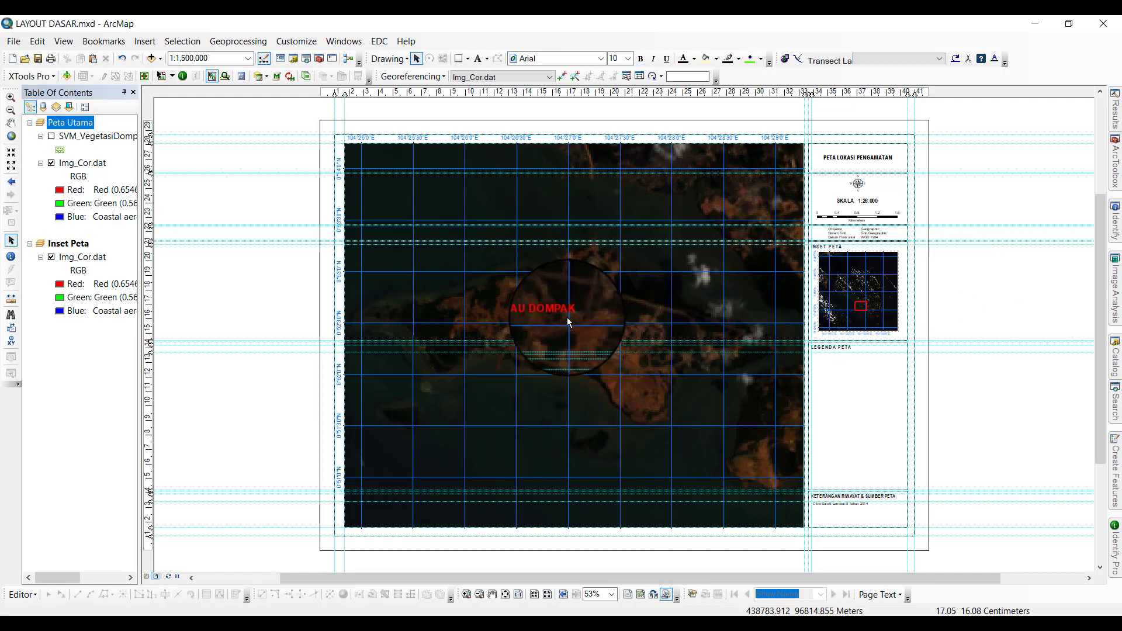
Export the layout again as a 300 dpi JPEG, replacing PETA LOKASI PENGAMATAN.jpg in the LAYOUT PETA folder.
left_click(16, 42)
left_click(383, 280)
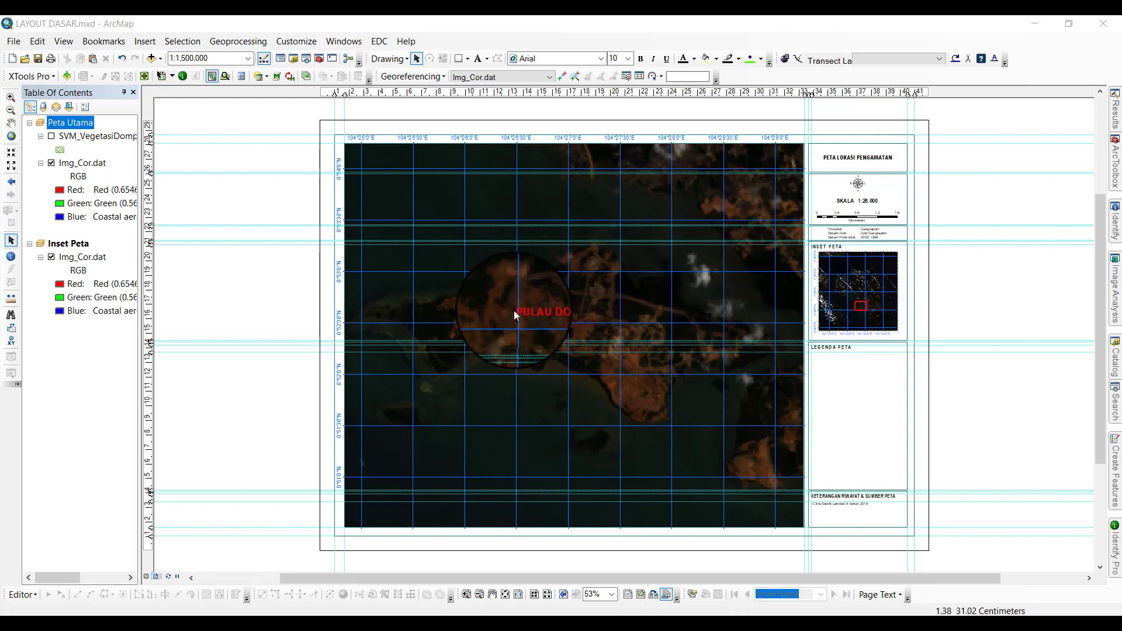
left_click(485, 173)
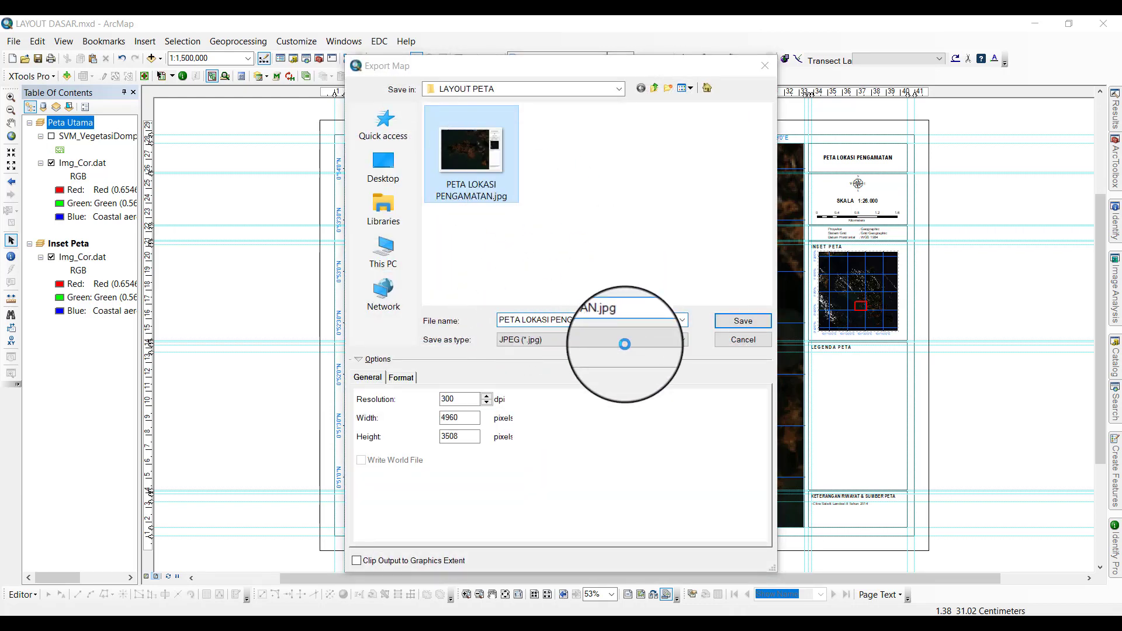
key("Return")
left_click(599, 326)
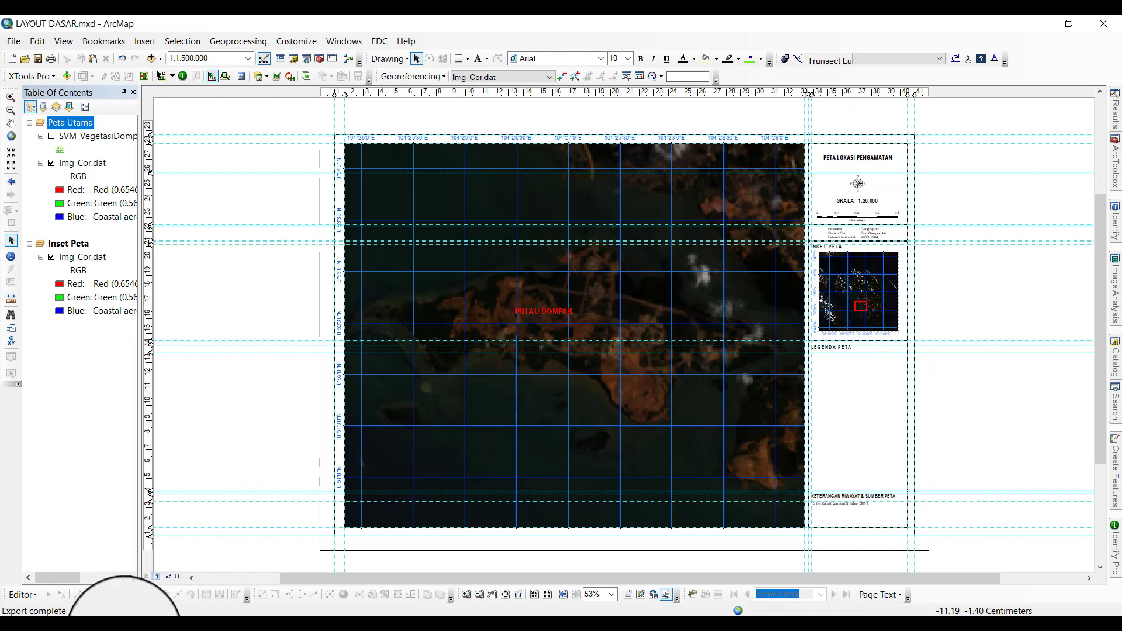
Switch to the LAYOUT PETA folder, view the re-exported PETA LOKASI PENGAMATAN.jpg, and close the viewer.
left_click(102, 614)
double_click(185, 254)
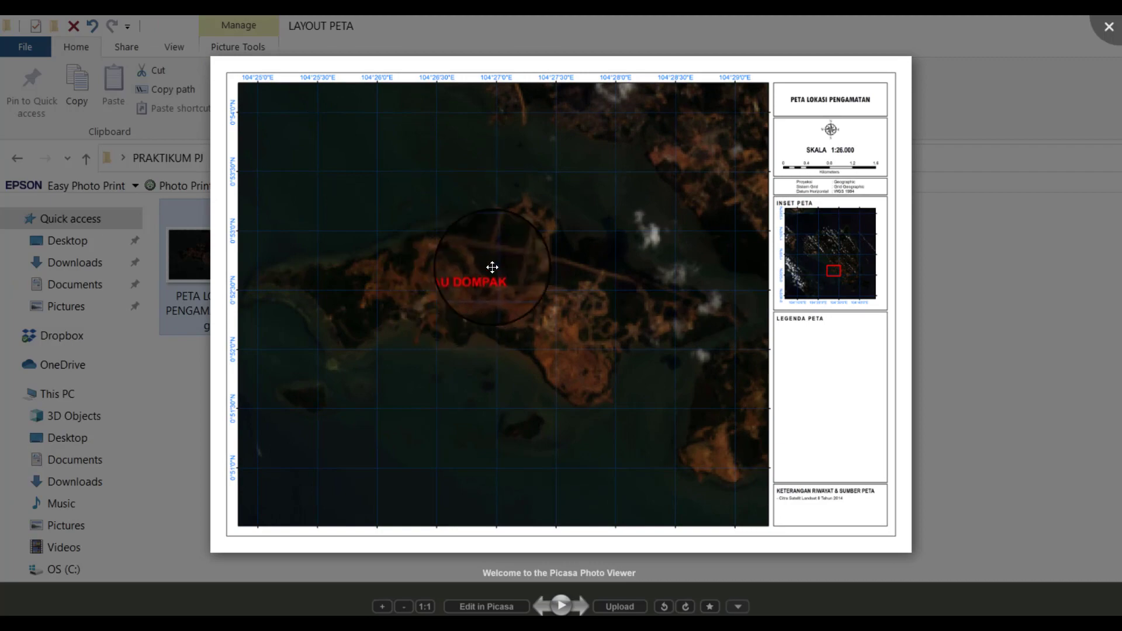
left_click(1109, 28)
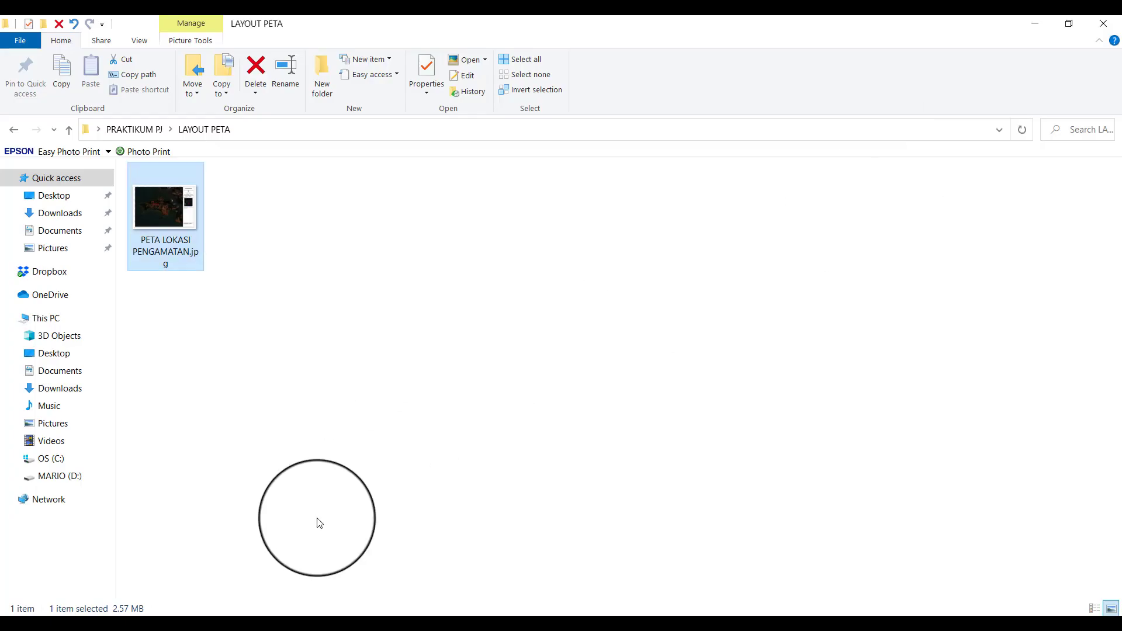
Switch back to ArcMap and export the layout as a 300 dpi PDF named PETA LOKASI PENGAMATAN in the LAYOUT PETA folder.
left_click(137, 610)
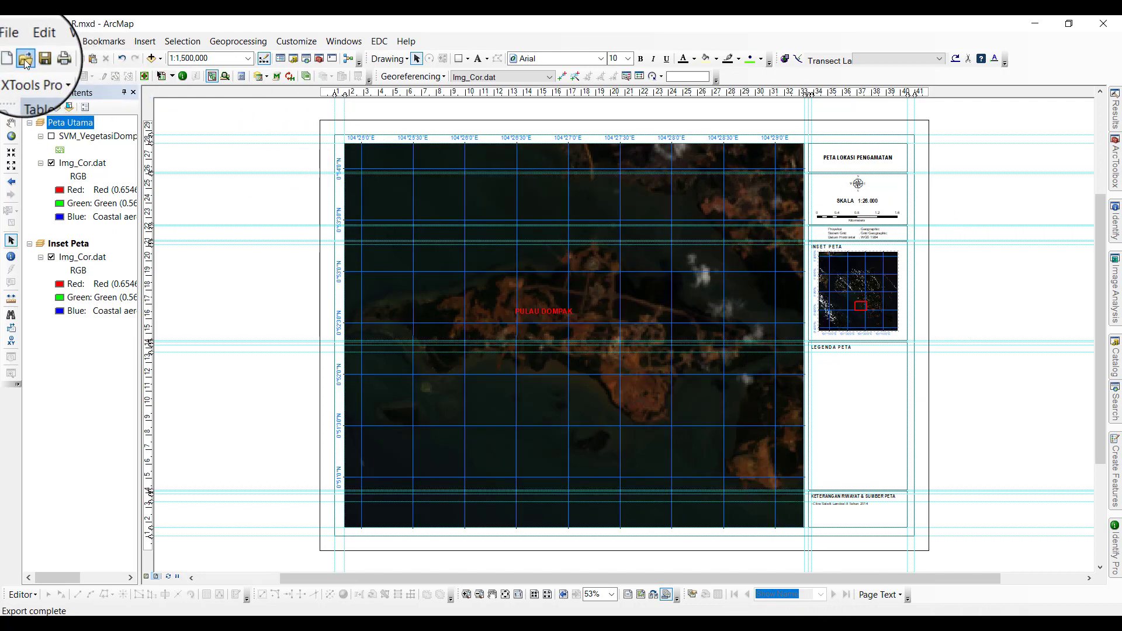
left_click(19, 41)
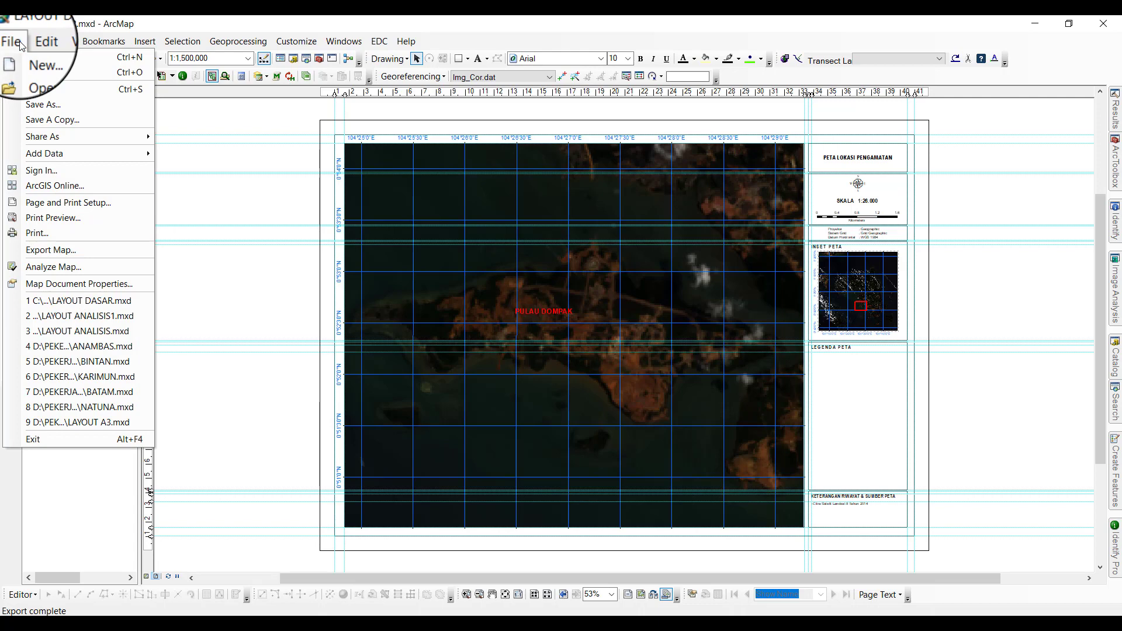
left_click(54, 249)
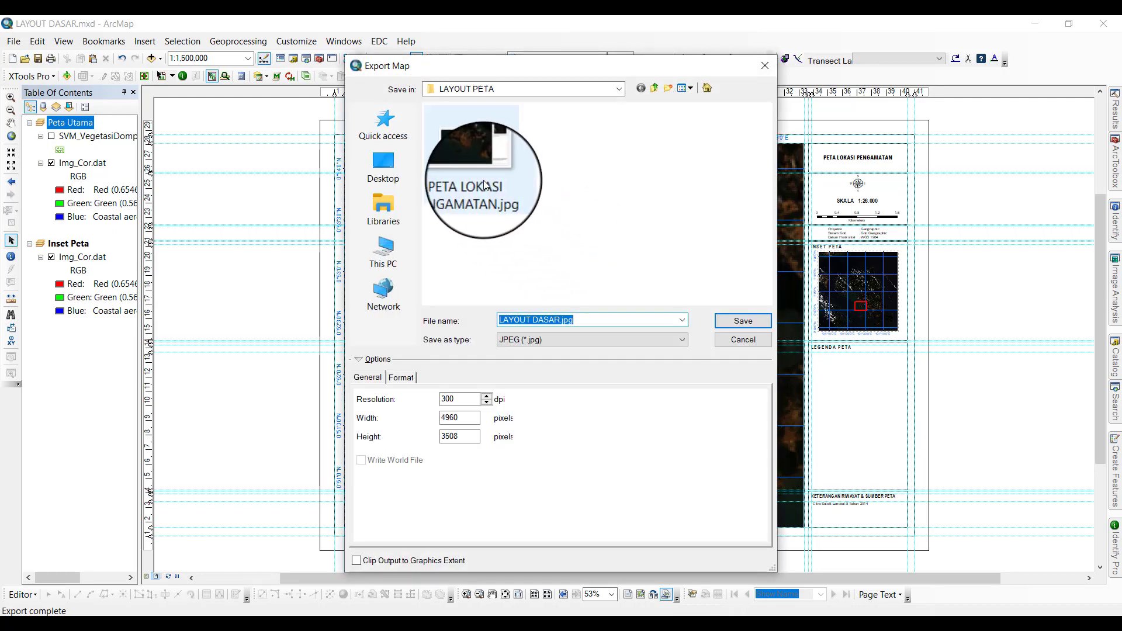
left_click(472, 151)
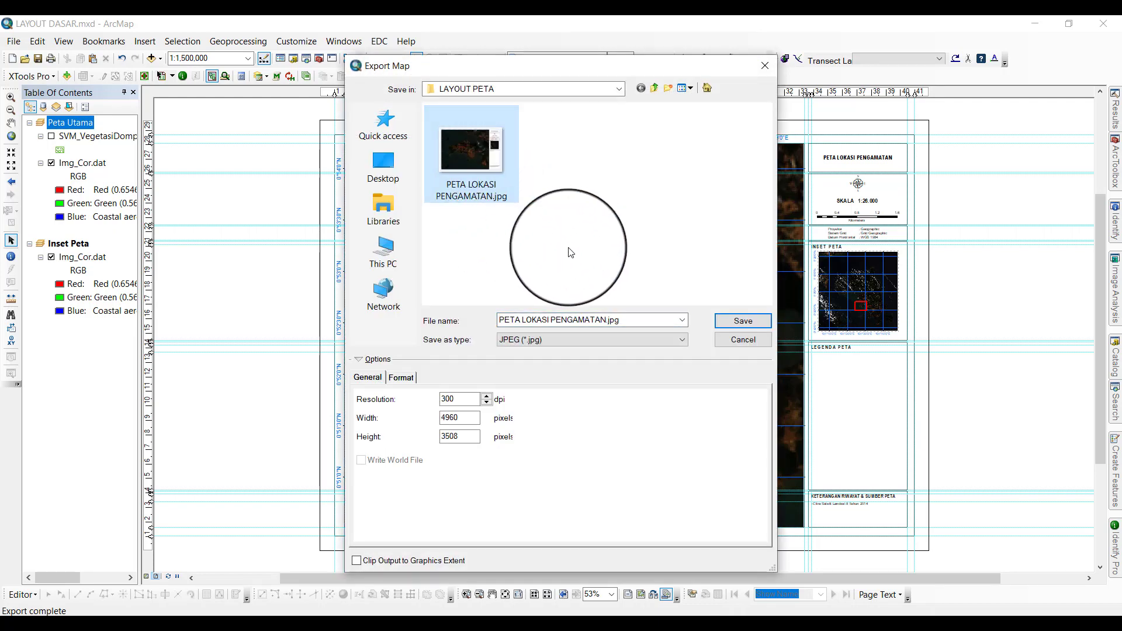
left_click(523, 339)
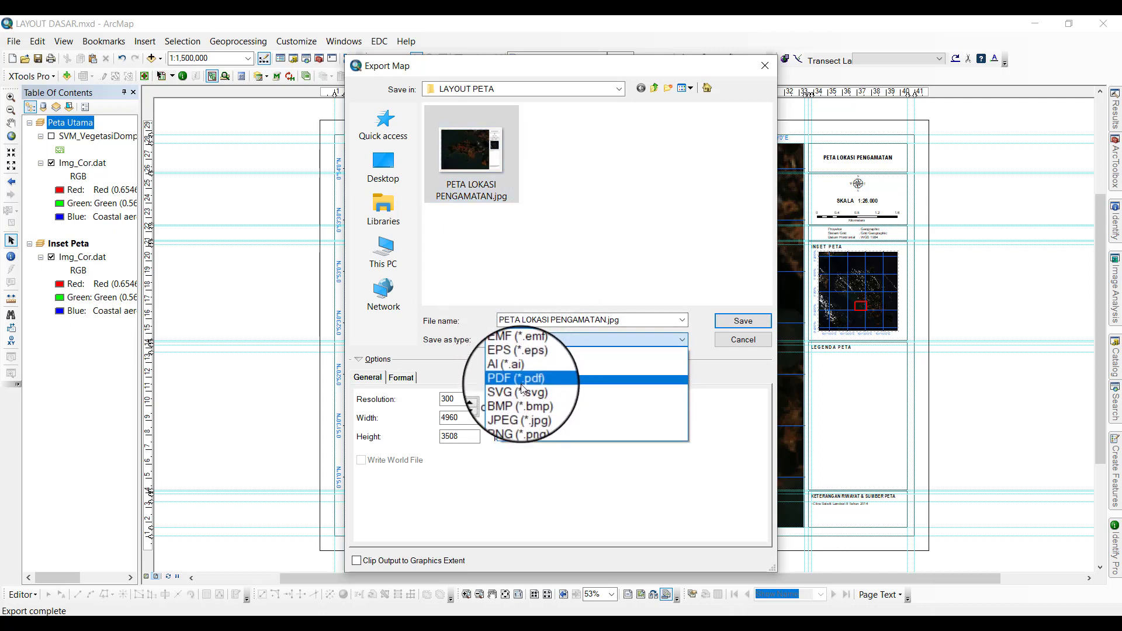
left_click(519, 381)
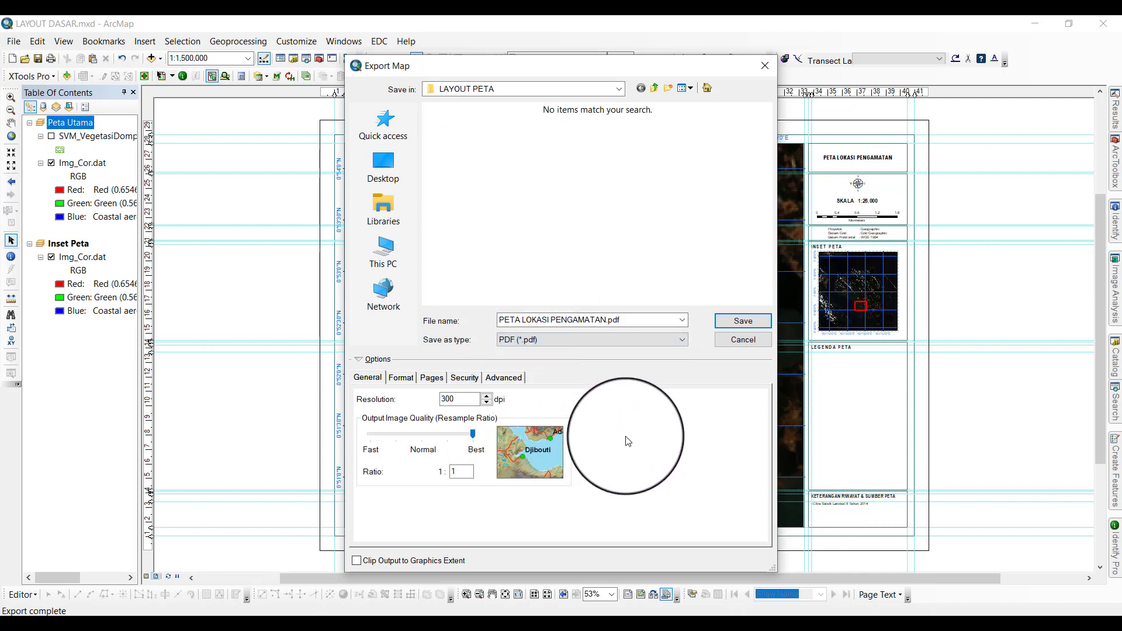
left_click(743, 320)
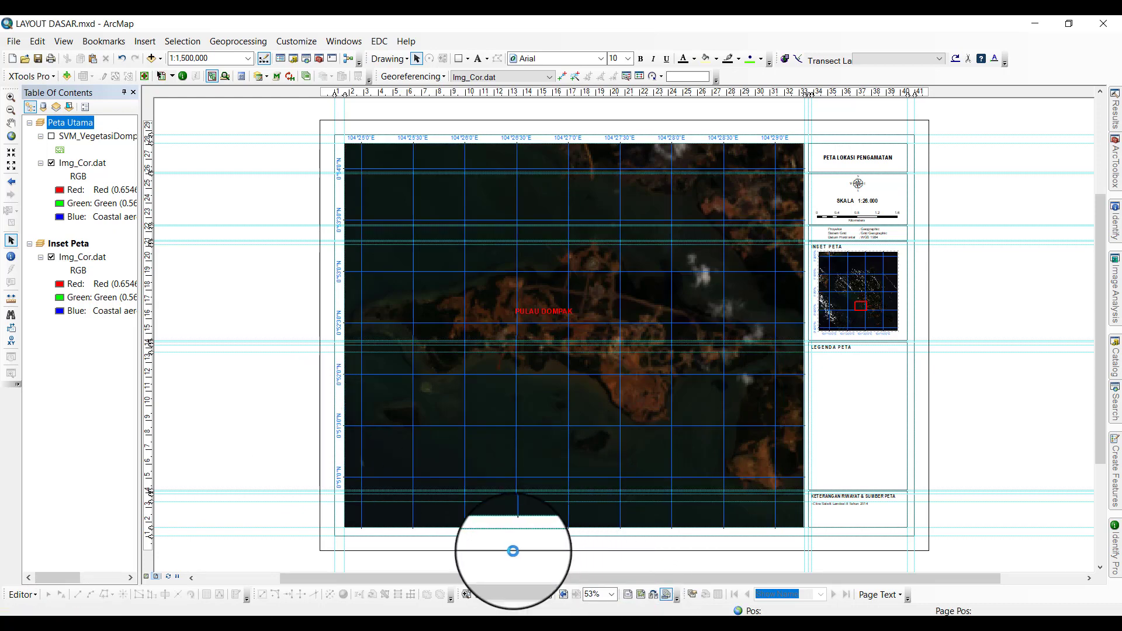
Open PETA LOKASI PENGAMATAN.pdf from the LAYOUT PETA folder and view it at actual size, fit width and fit visible.
left_click(110, 629)
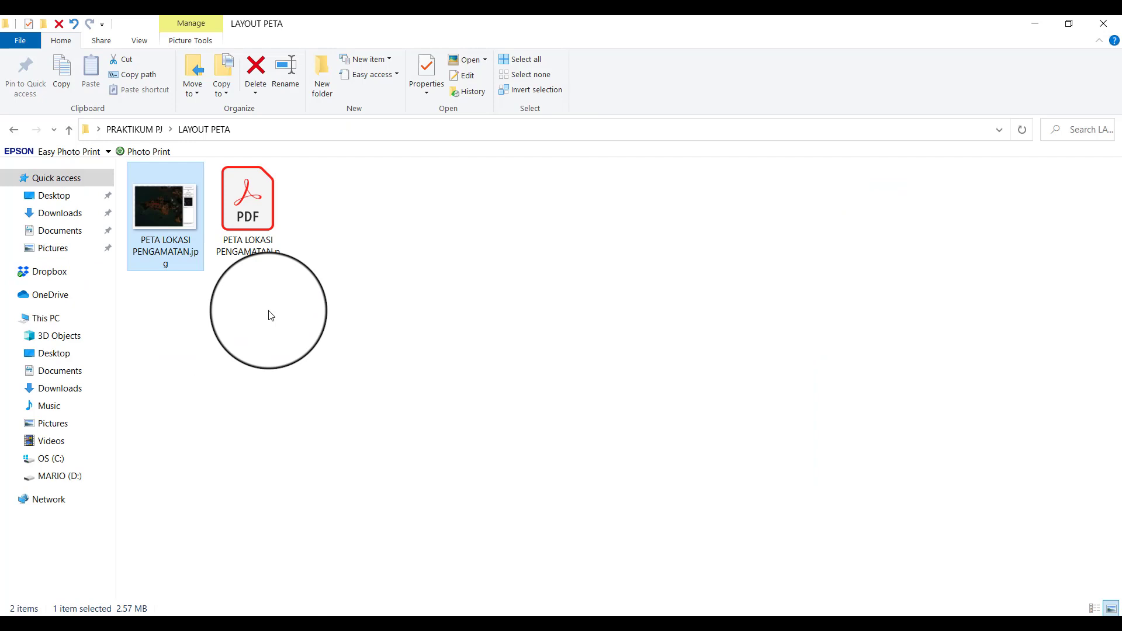
double_click(271, 243)
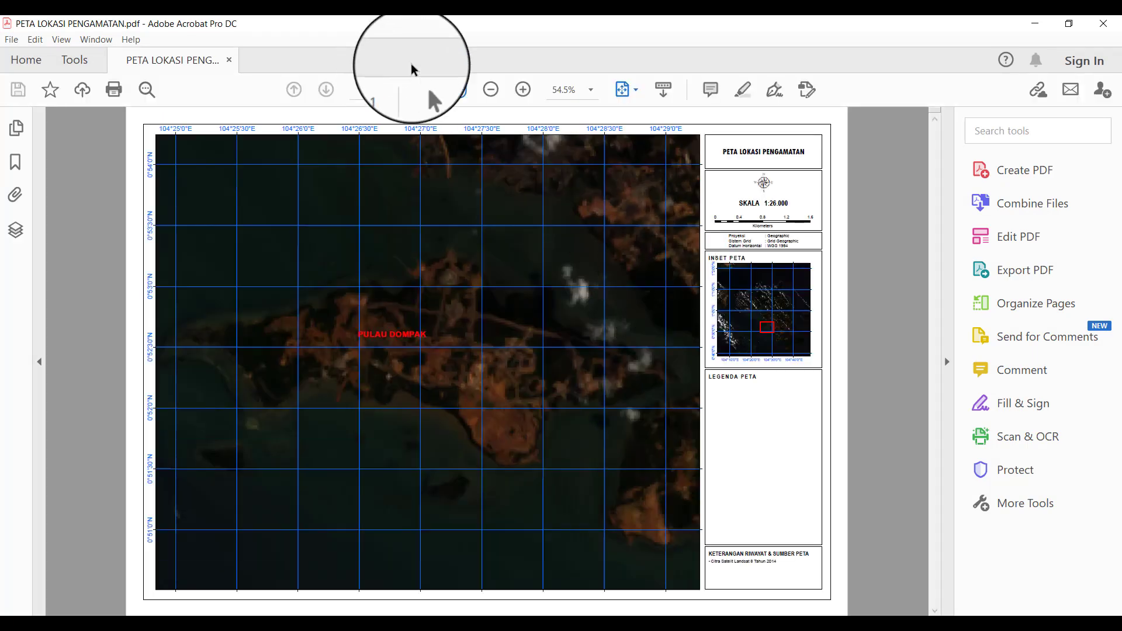
left_click(591, 89)
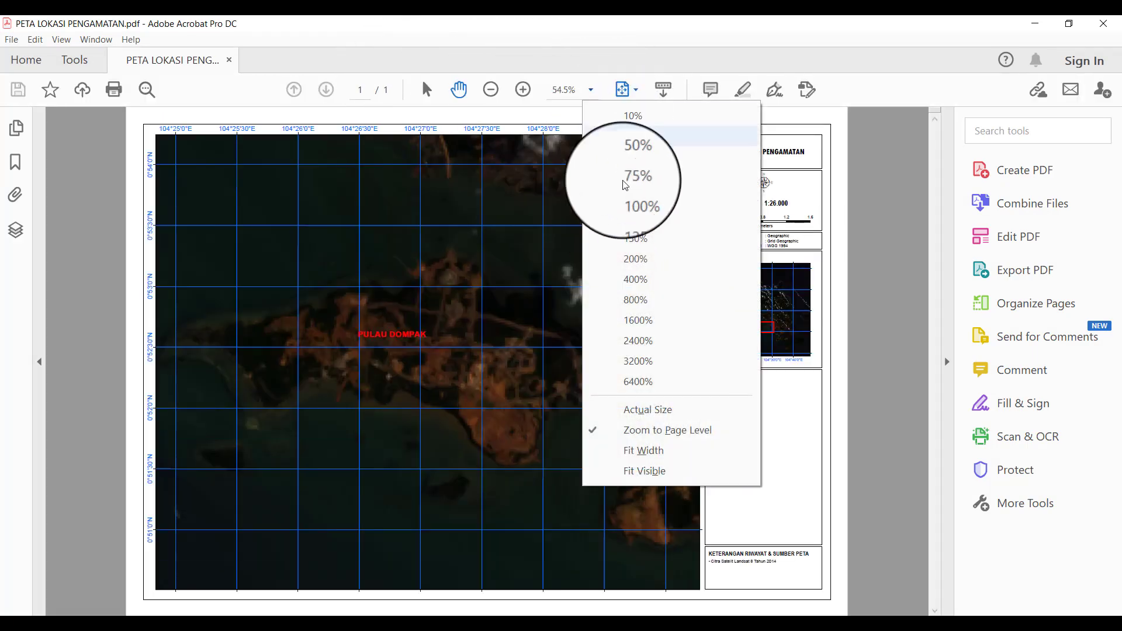
left_click(648, 409)
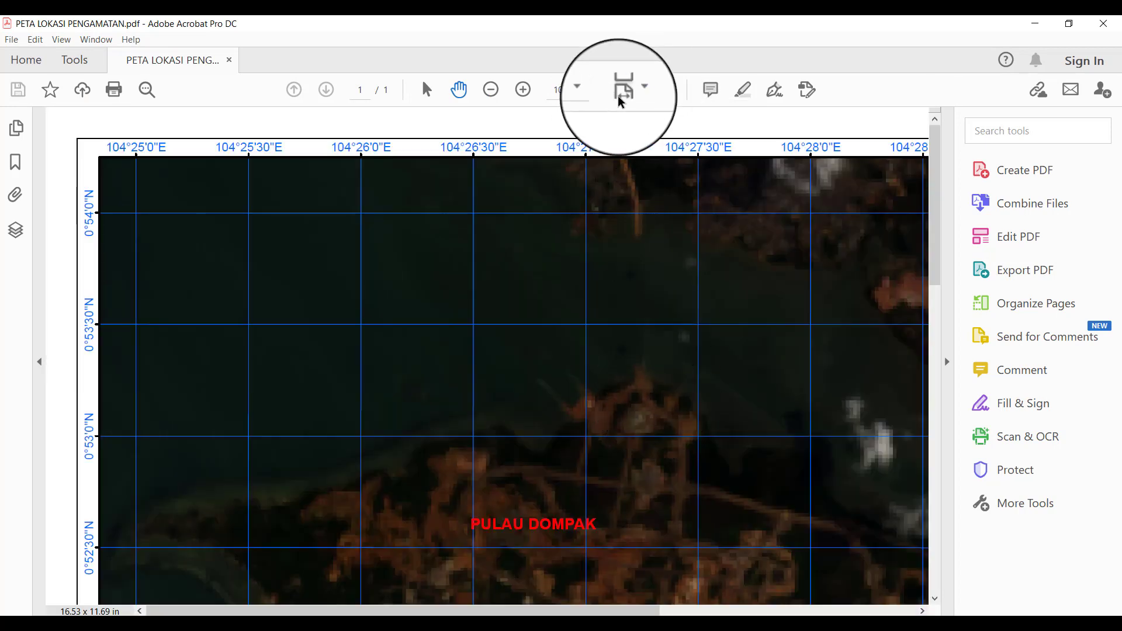
left_click(591, 90)
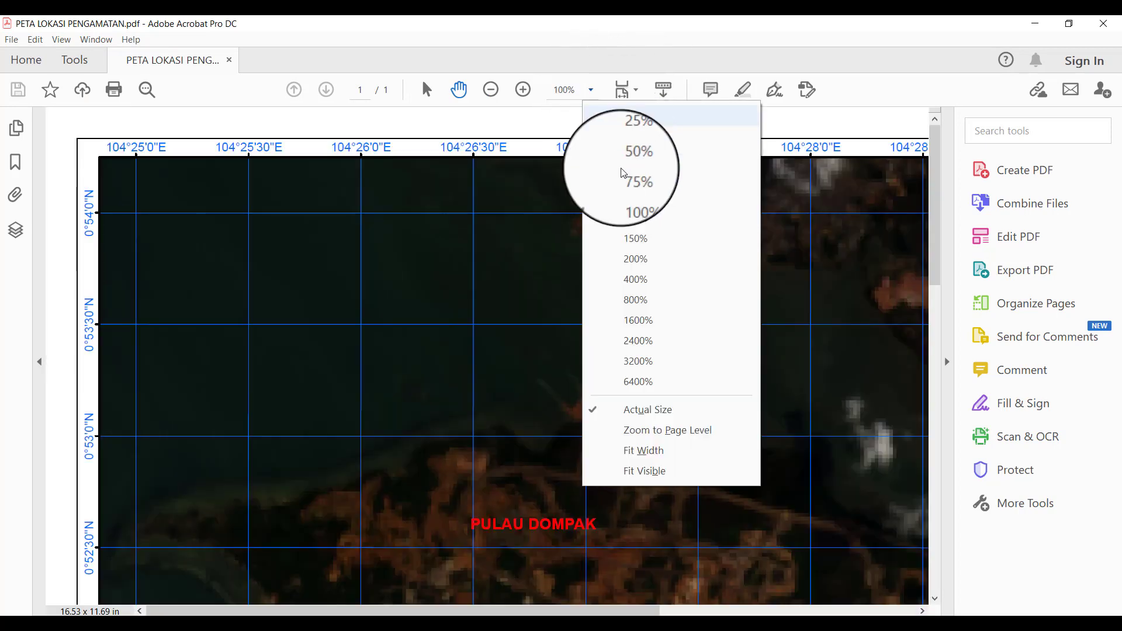
left_click(659, 461)
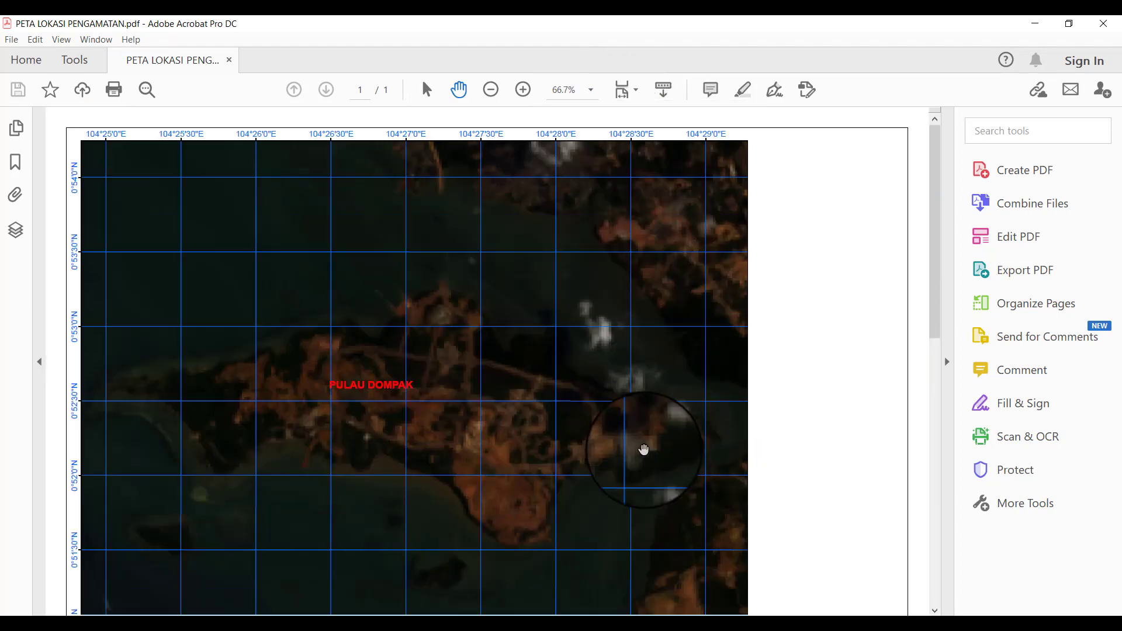
left_click(591, 89)
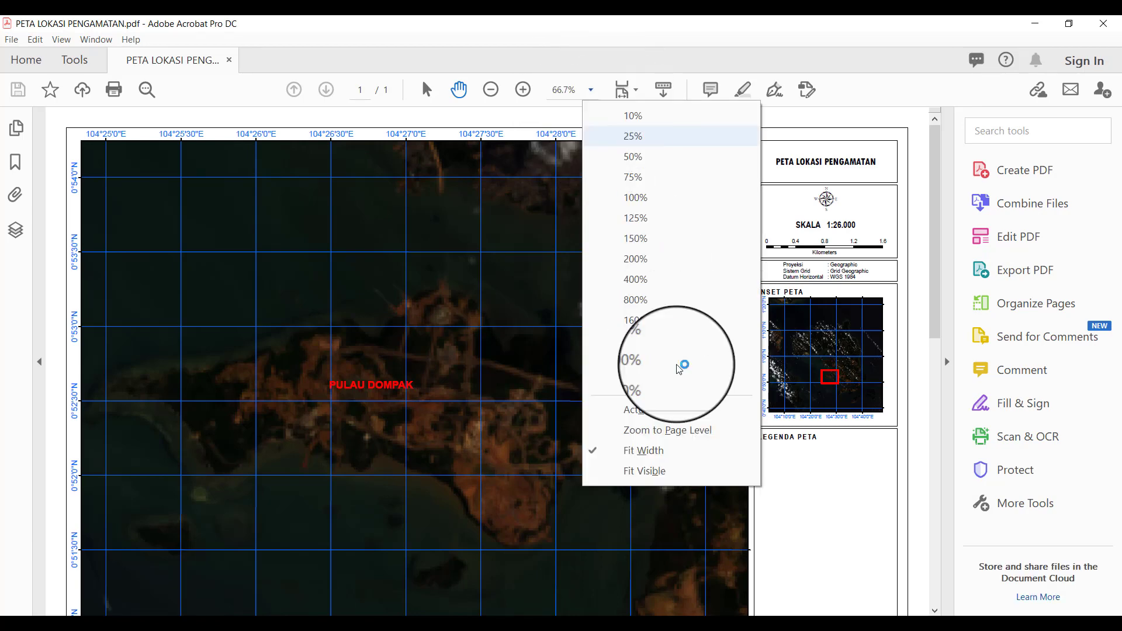
left_click(651, 471)
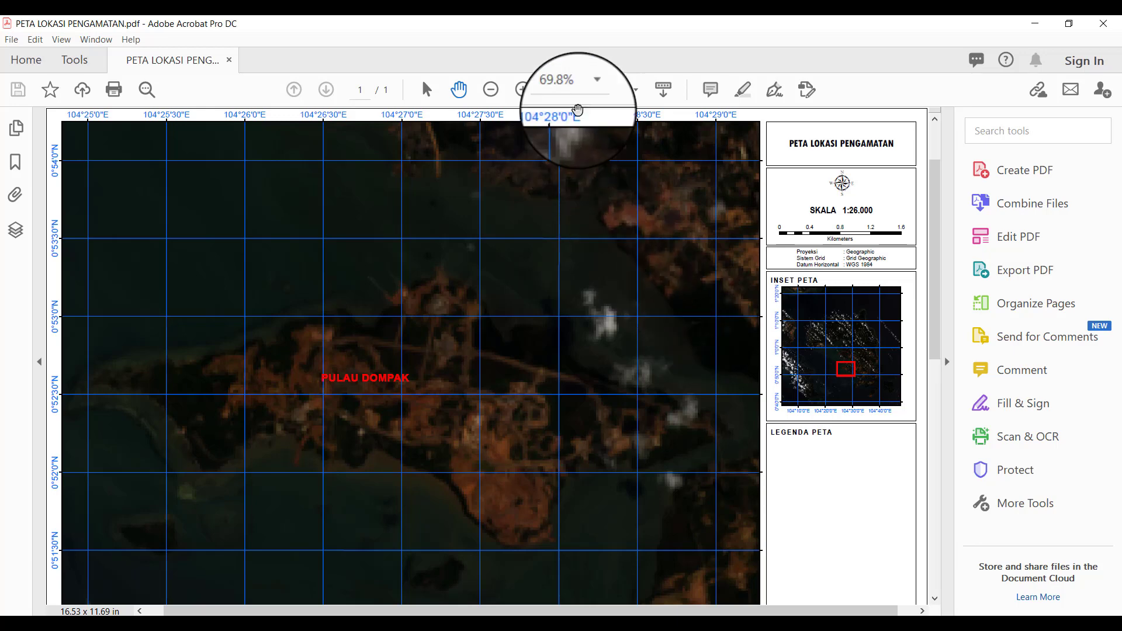
Compare the PDF map at actual size, 25%, 75% and 50% zoom, leaving it at 50%.
left_click(591, 89)
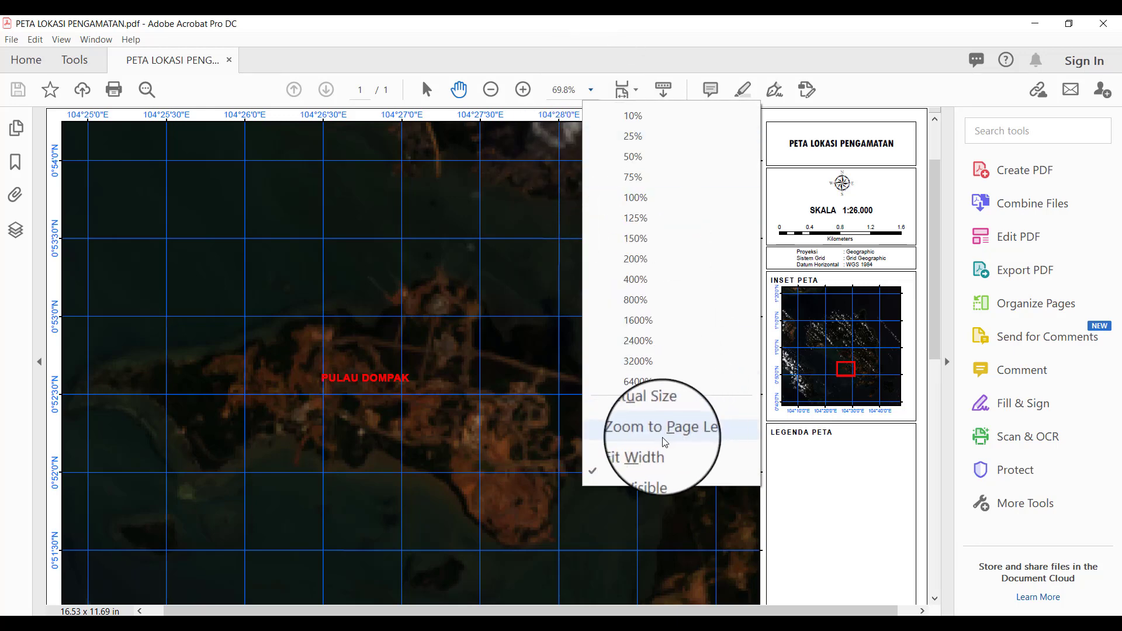
left_click(646, 409)
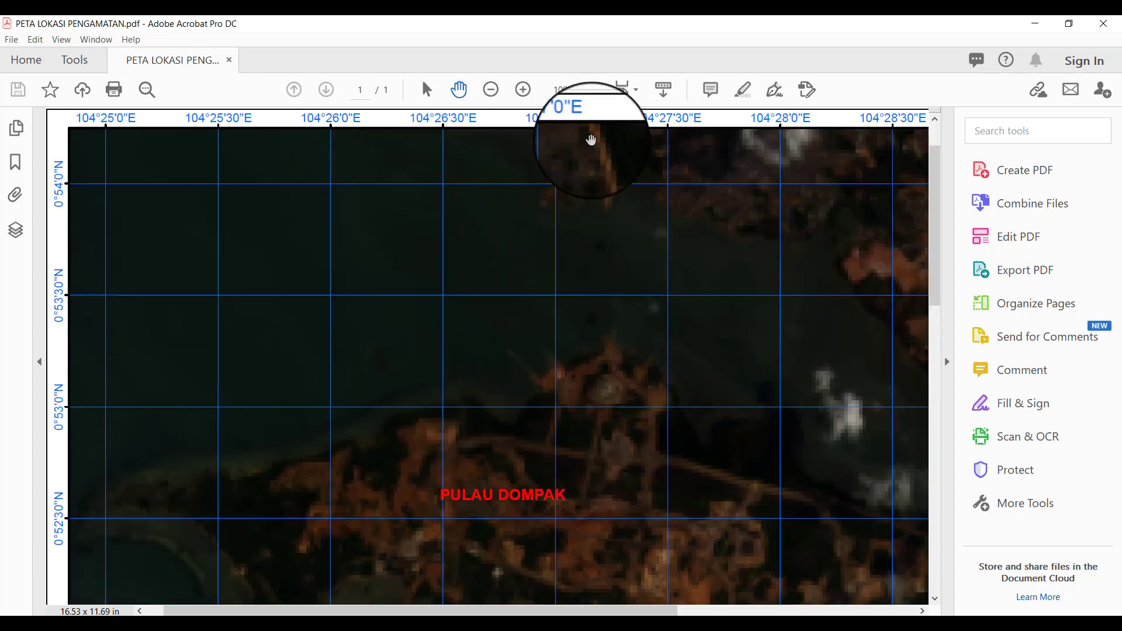
left_click(591, 89)
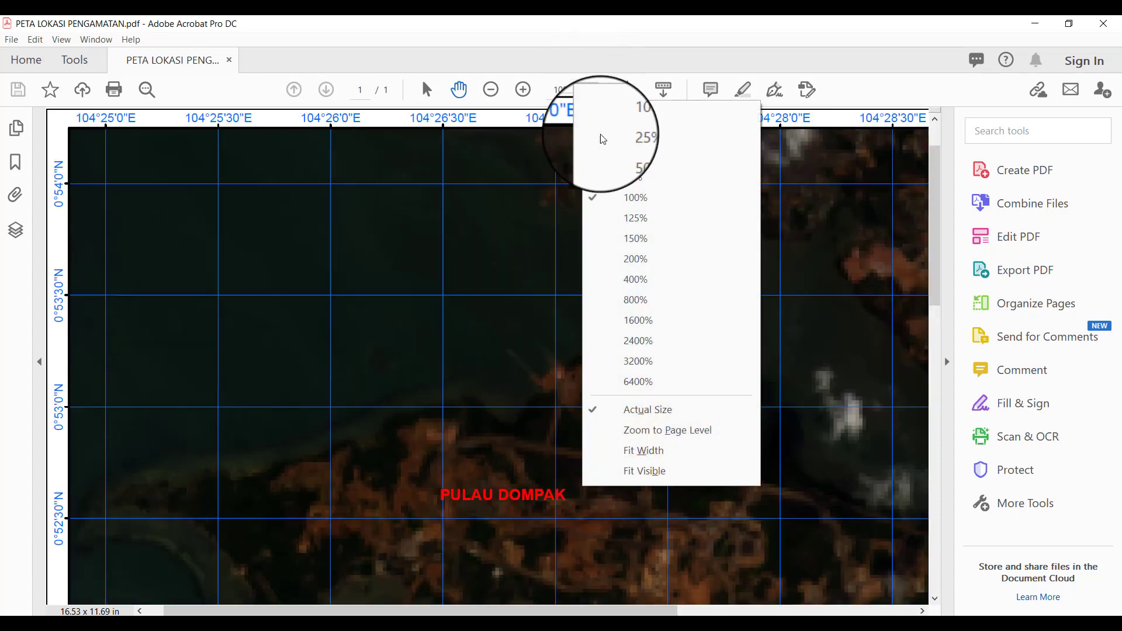
left_click(633, 136)
left_click(597, 94)
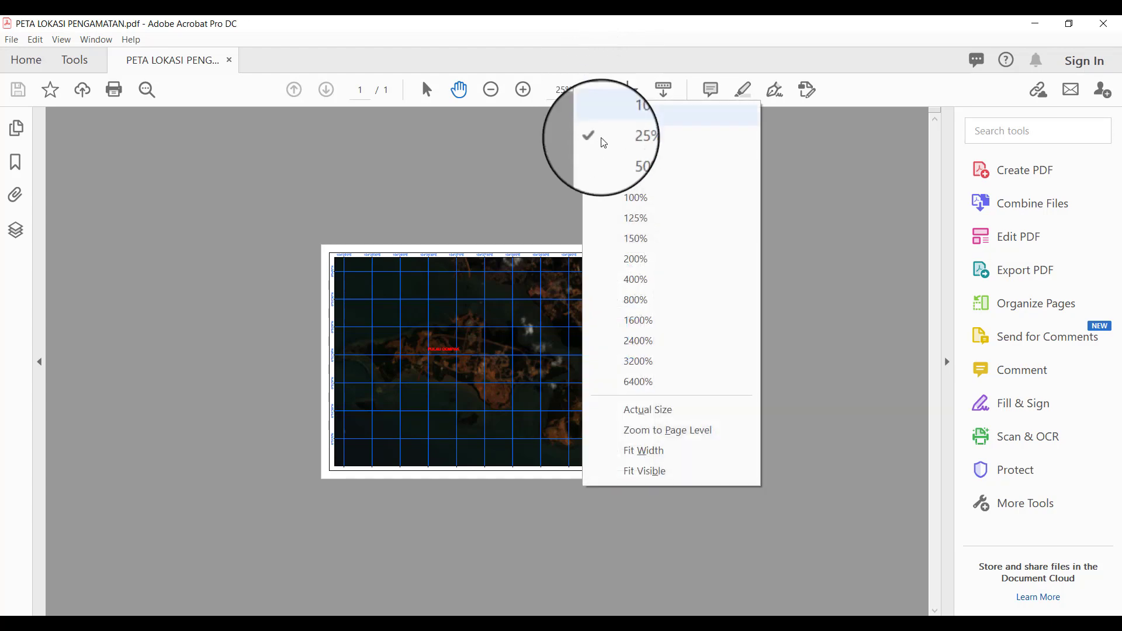
left_click(614, 176)
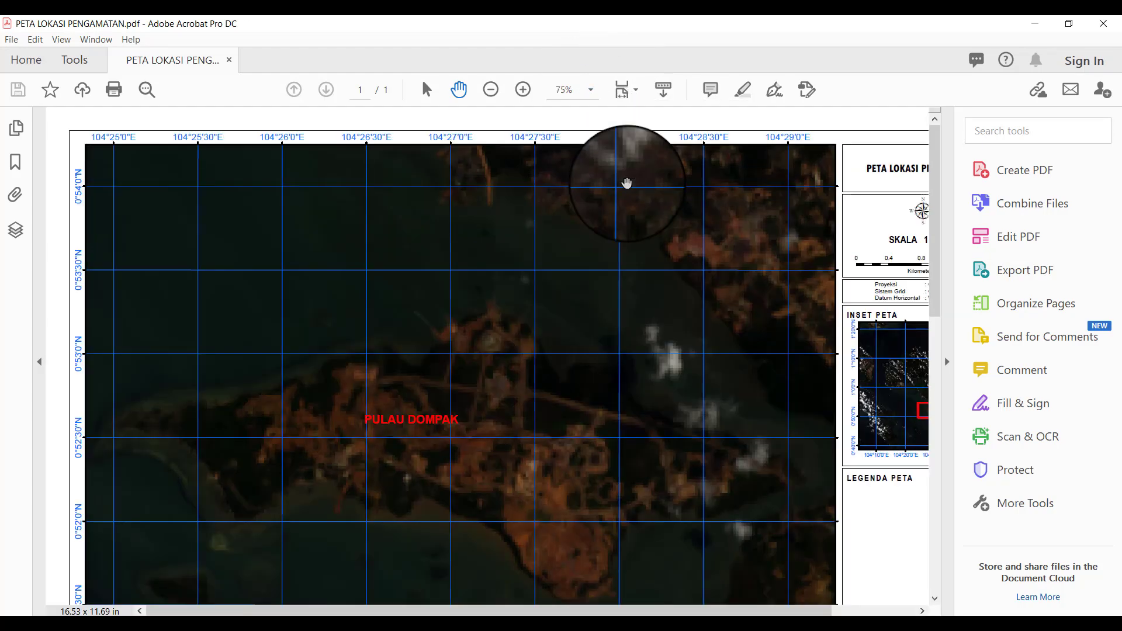
left_click(590, 89)
left_click(620, 155)
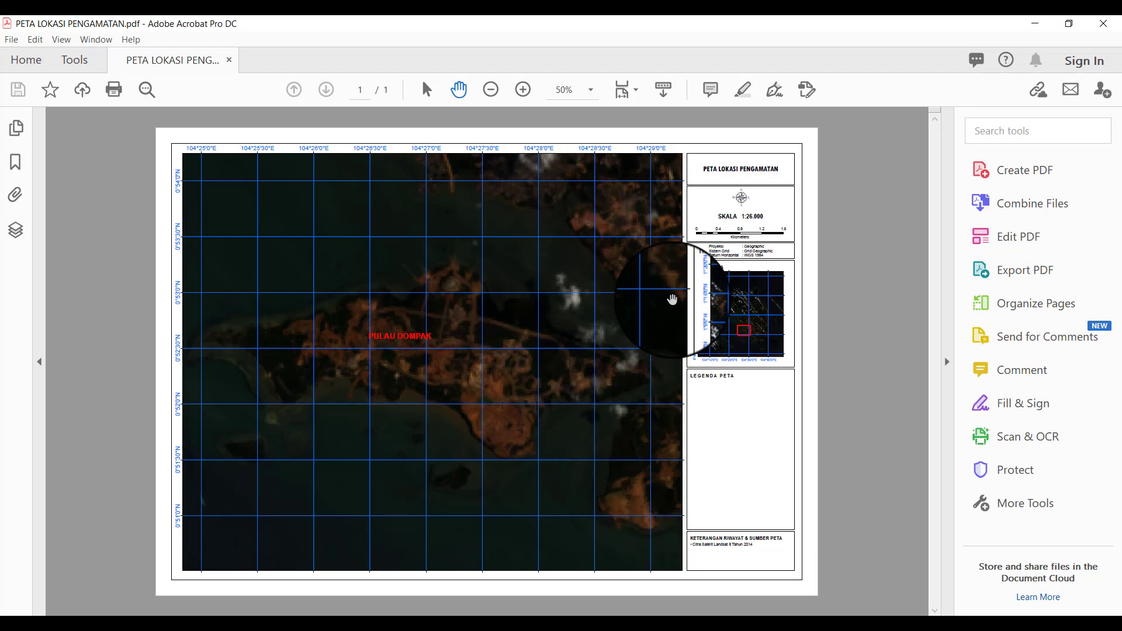
Close the PDF and its folder view, return to ArcMap, and move the PULAU DOMPAK label off the page beside the map.
left_click(1103, 24)
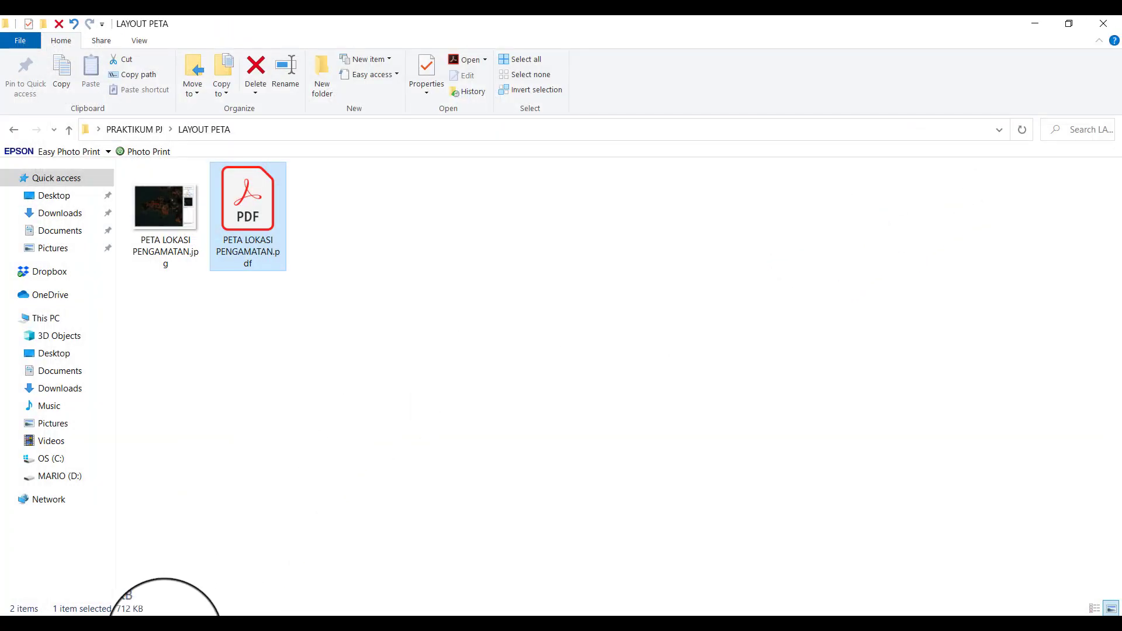
left_click(165, 630)
left_click(38, 61)
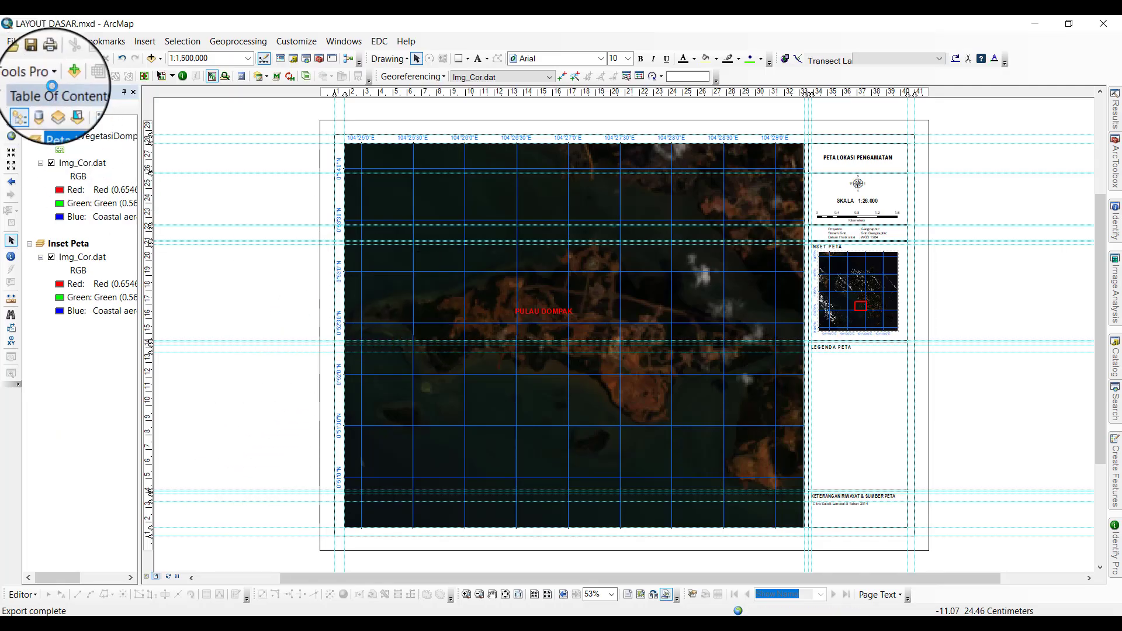
left_click(541, 308)
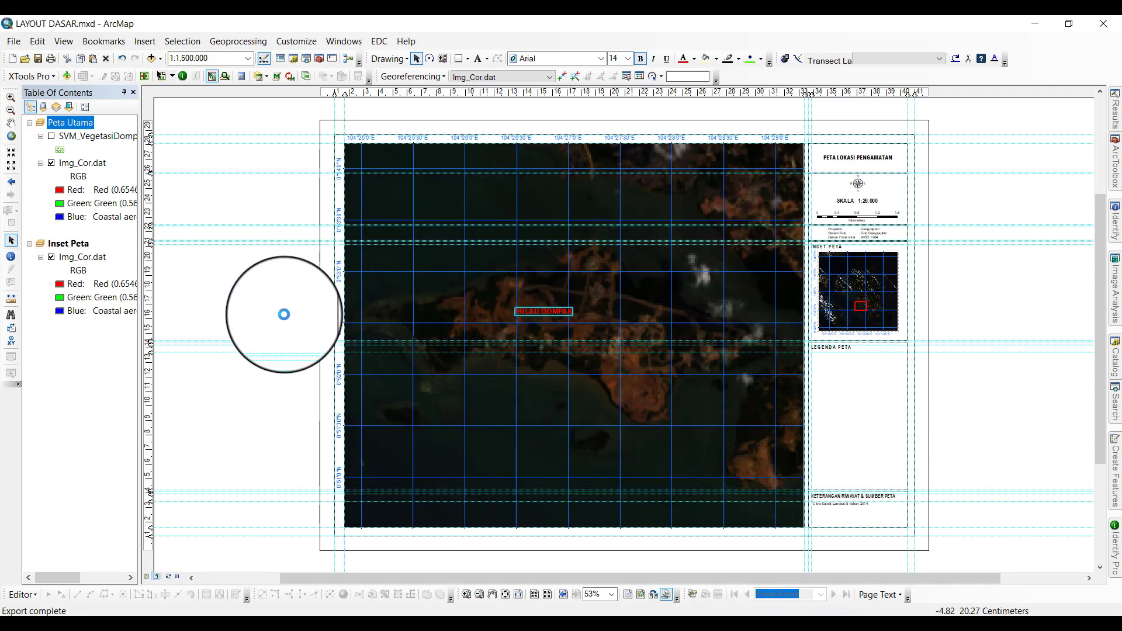
left_click(268, 309)
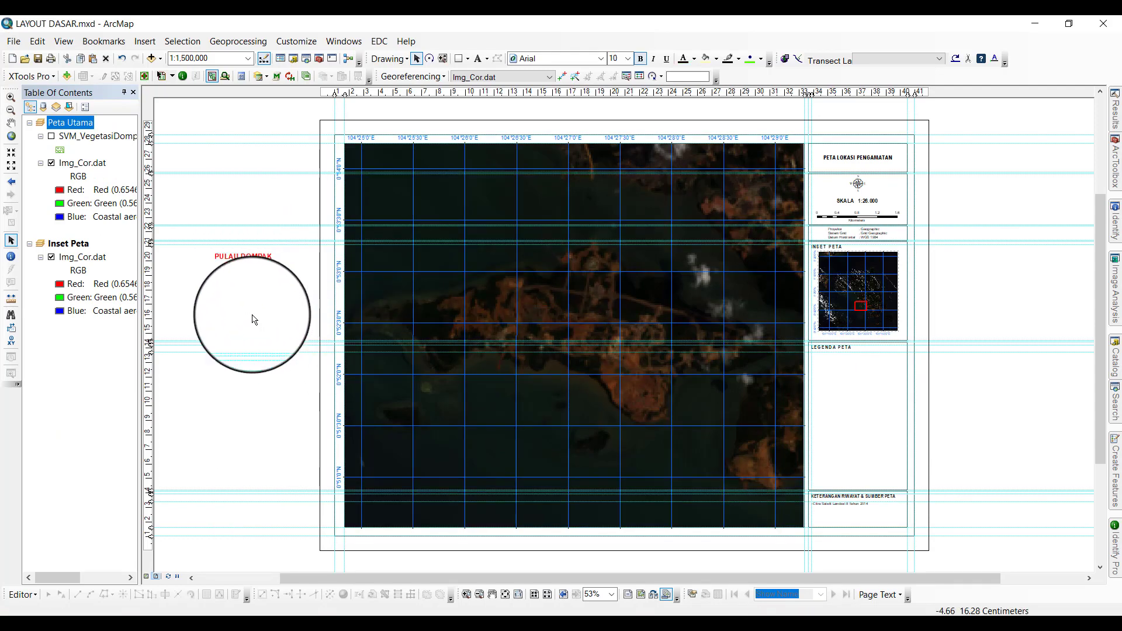
Activate the Peta Utama data frame and turn on its SVM_VegetasiDompak layer.
right_click(69, 123)
left_click(131, 399)
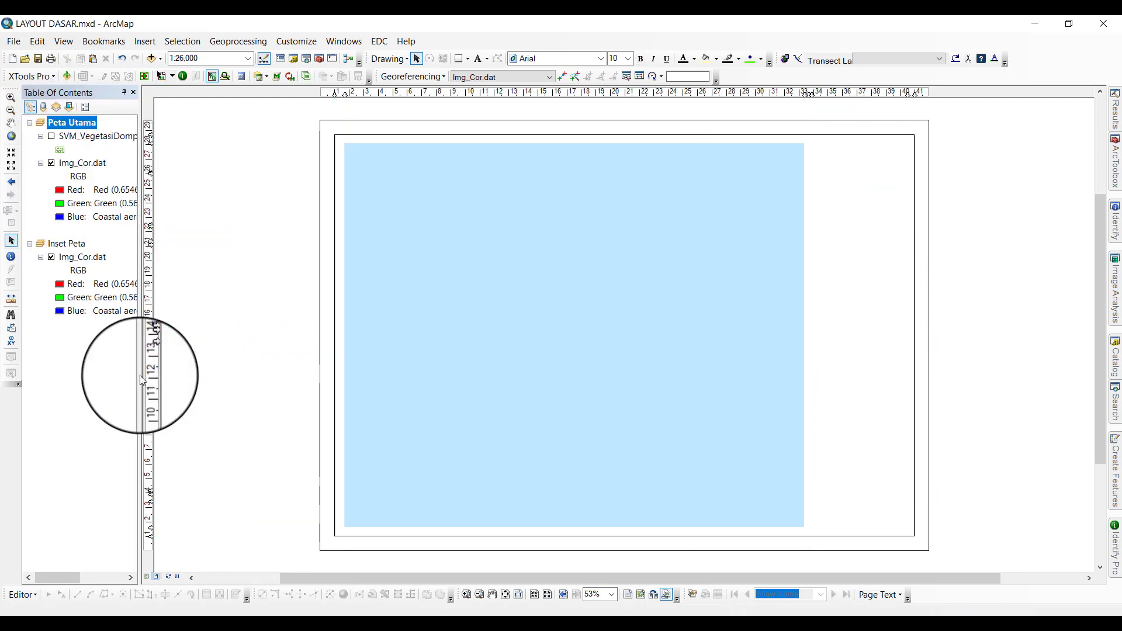
left_click(51, 137)
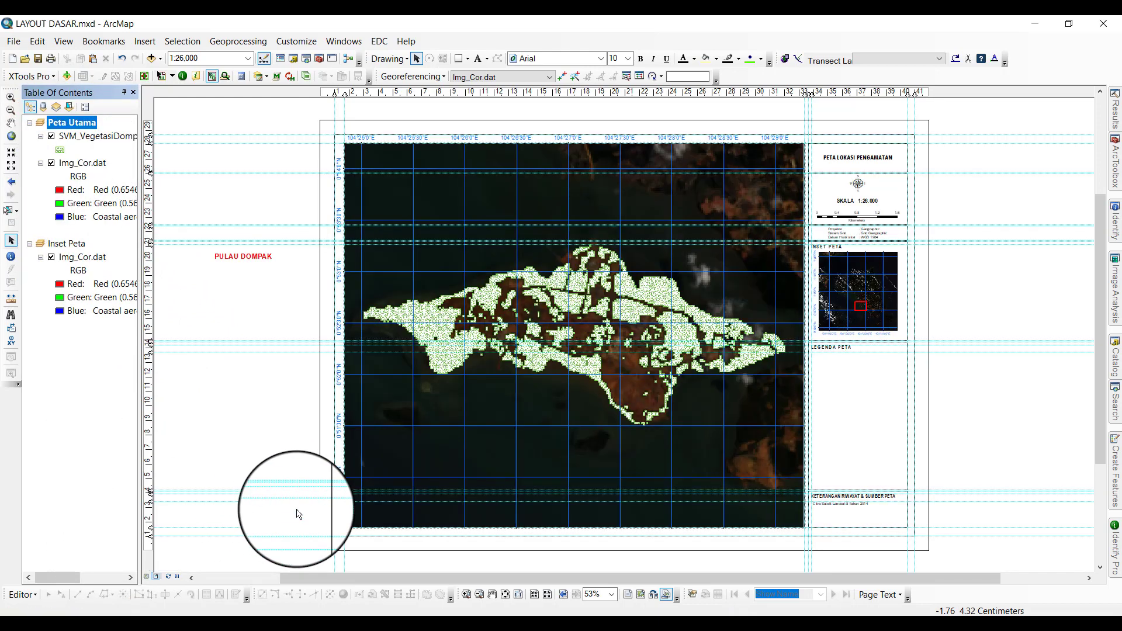
Add SVM_NonVegetasiDompak.shp from the POST_CLASS folder to the Peta Utama data frame.
left_click(151, 57)
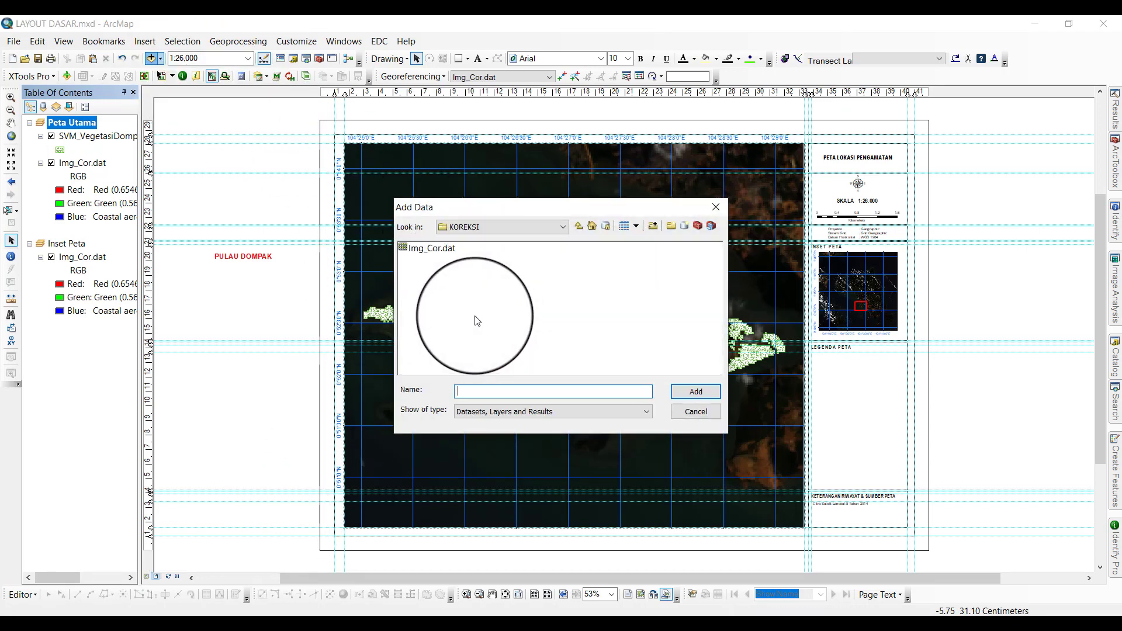
left_click(578, 228)
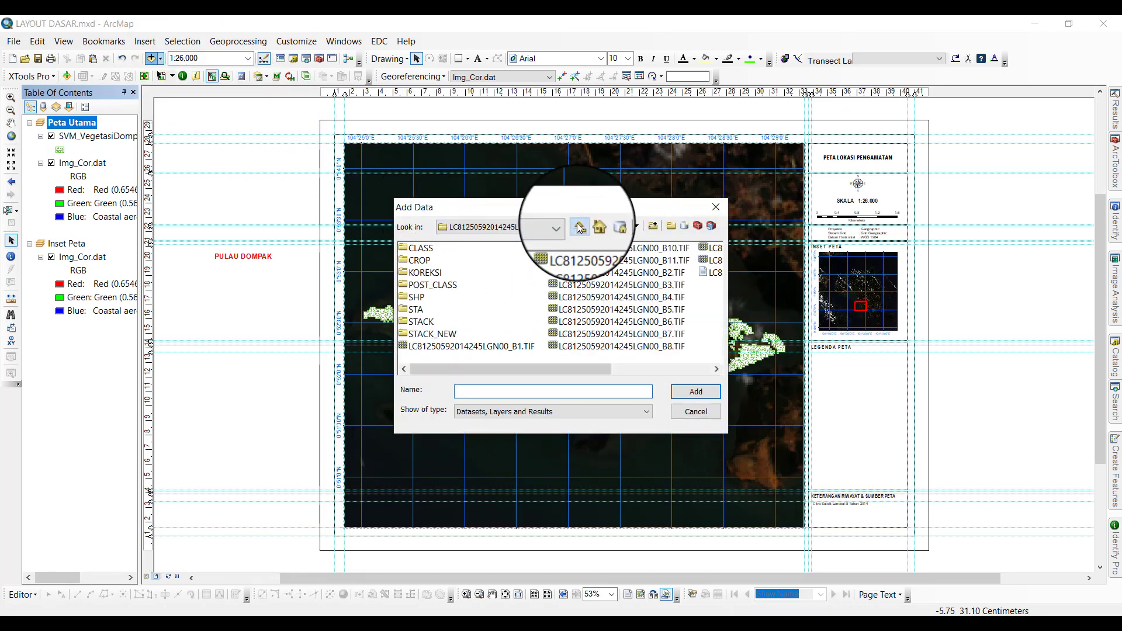
double_click(456, 286)
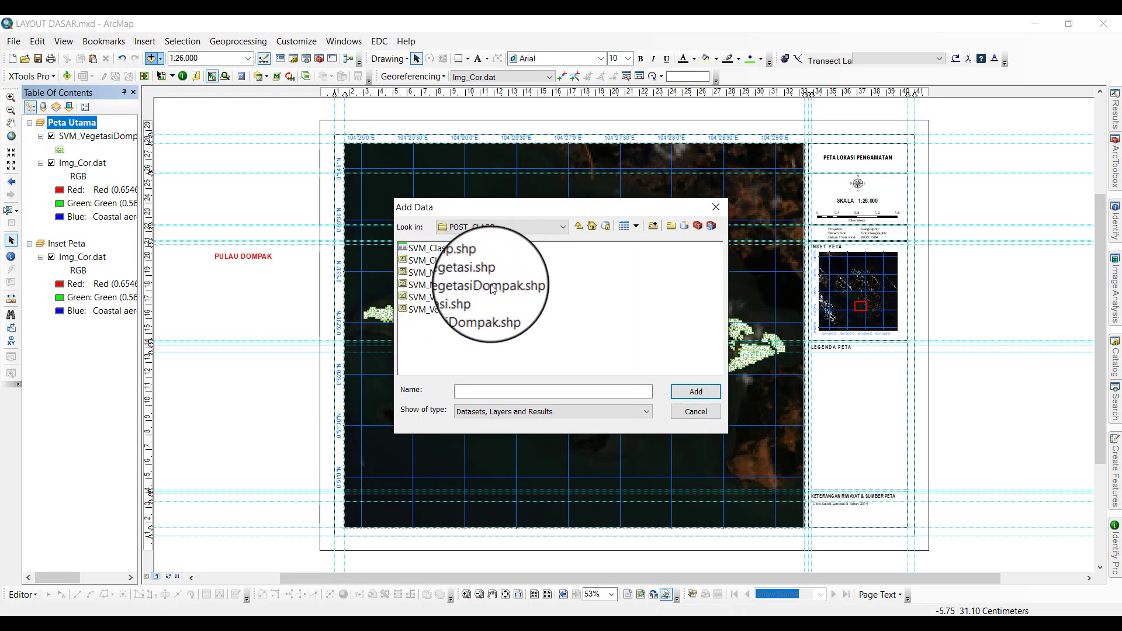
double_click(489, 284)
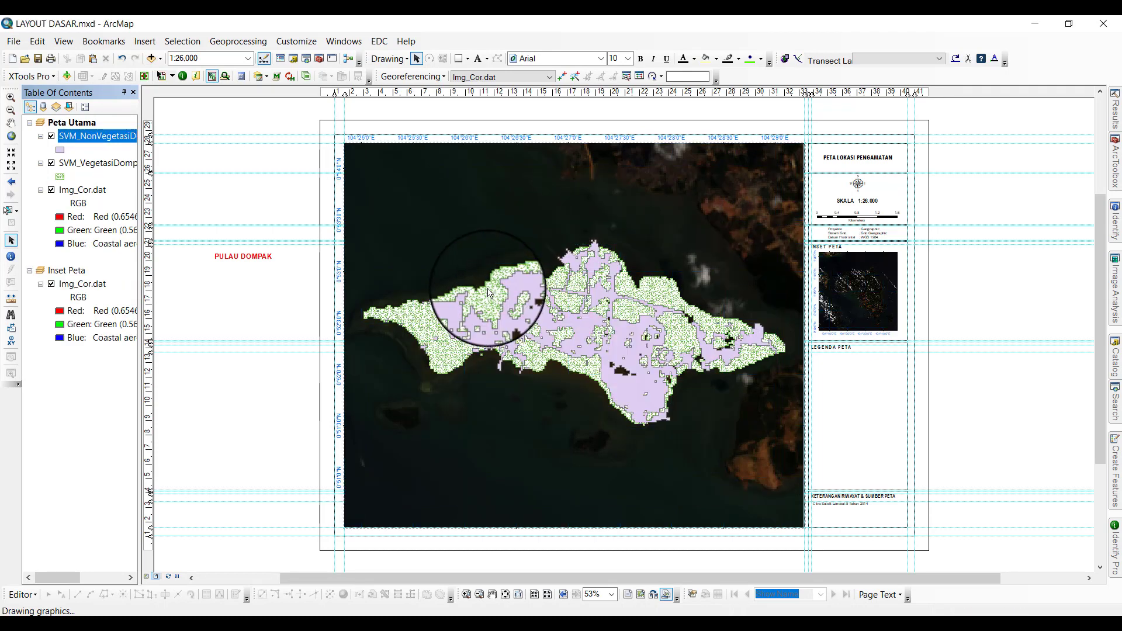
Symbolize the SVM_NonVegetasiDompak layer with the KAWASAN TAMBANG style and set its outline to no color.
left_click(59, 149)
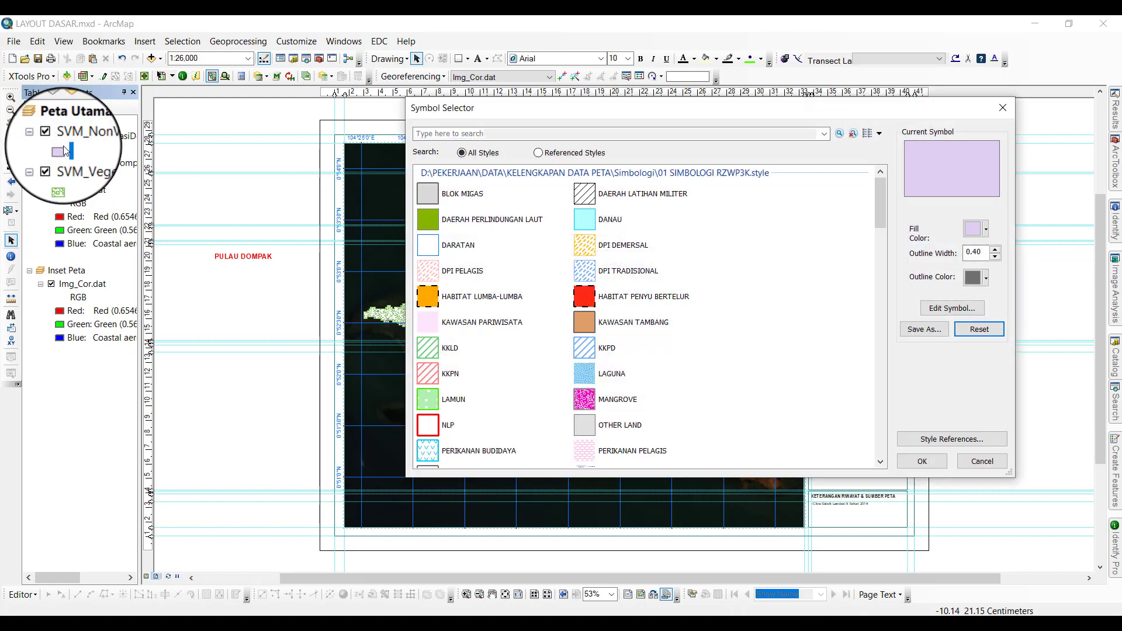
left_click(600, 328)
left_click(922, 461)
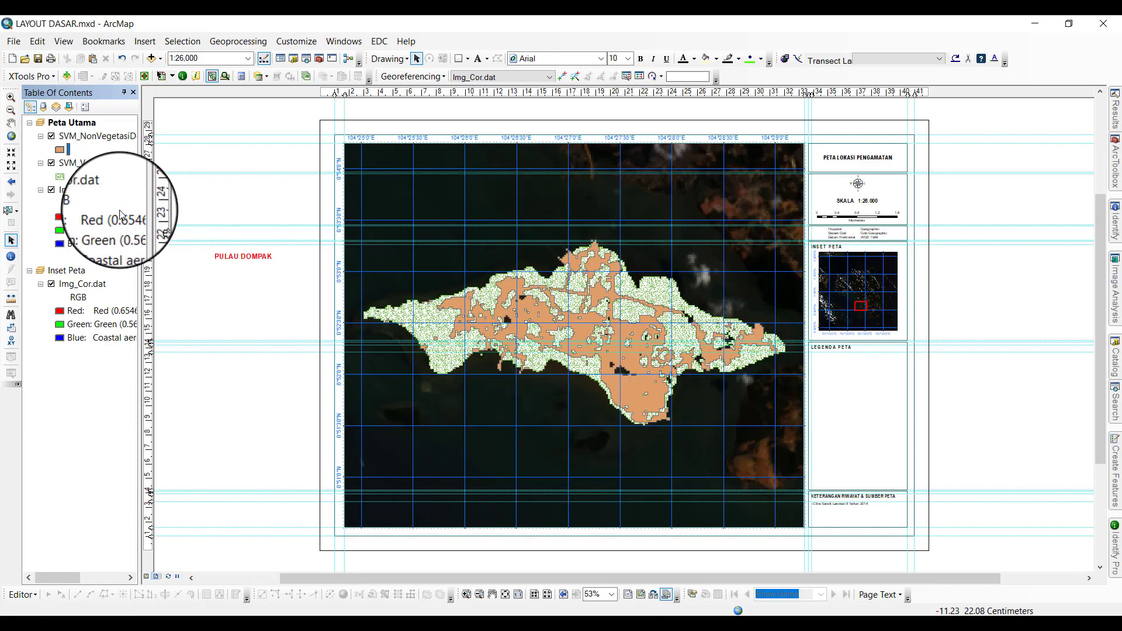
double_click(59, 150)
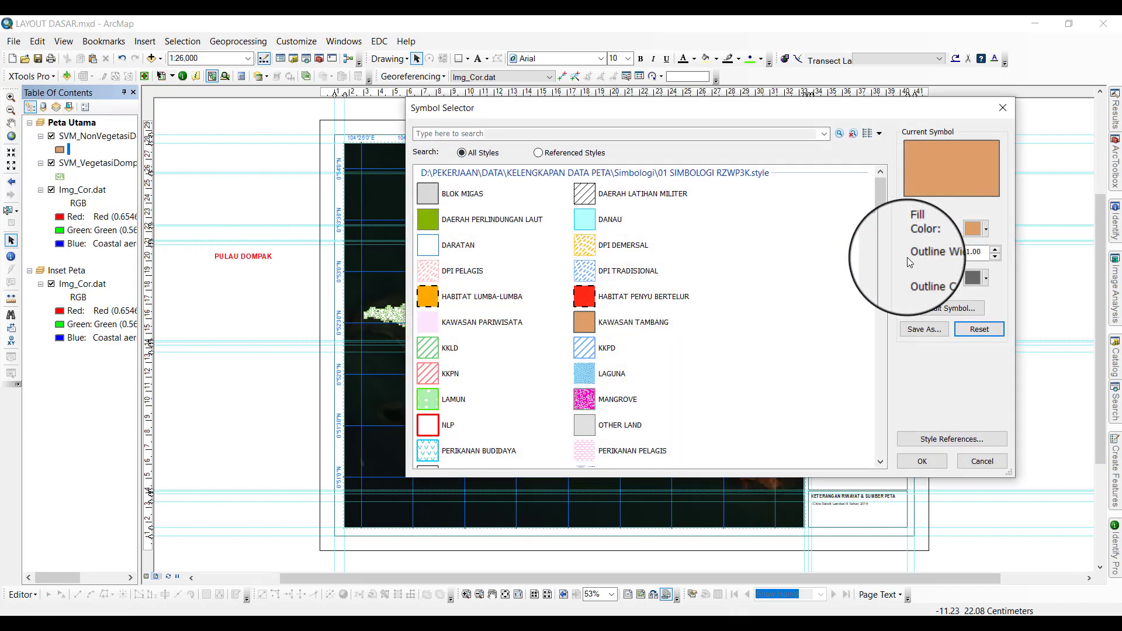
left_click(972, 282)
left_click(973, 300)
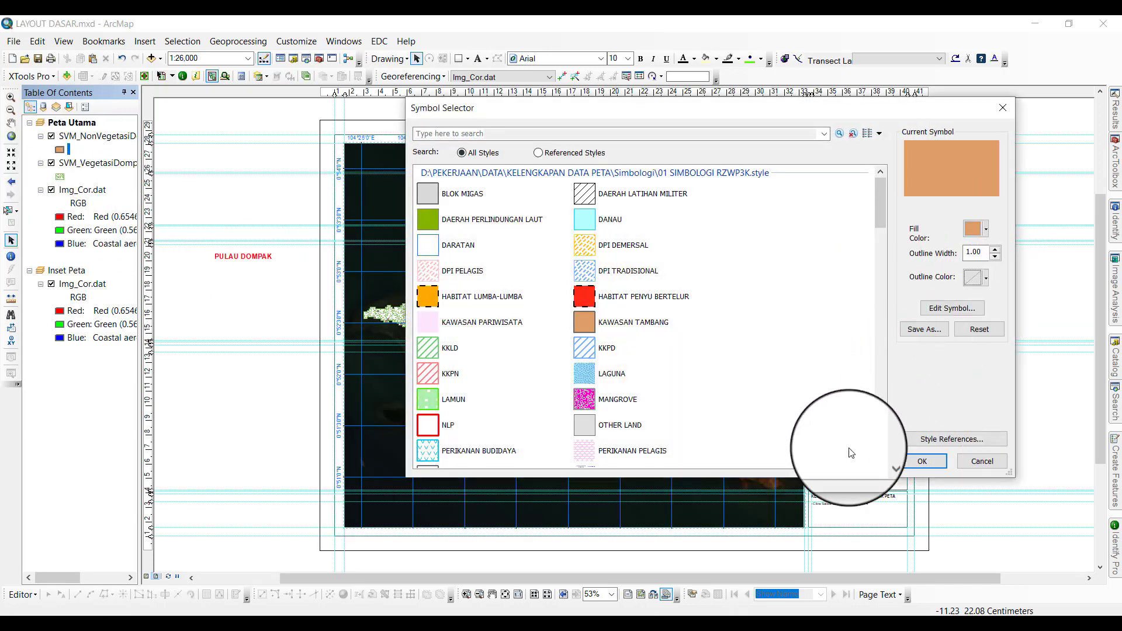
left_click(917, 462)
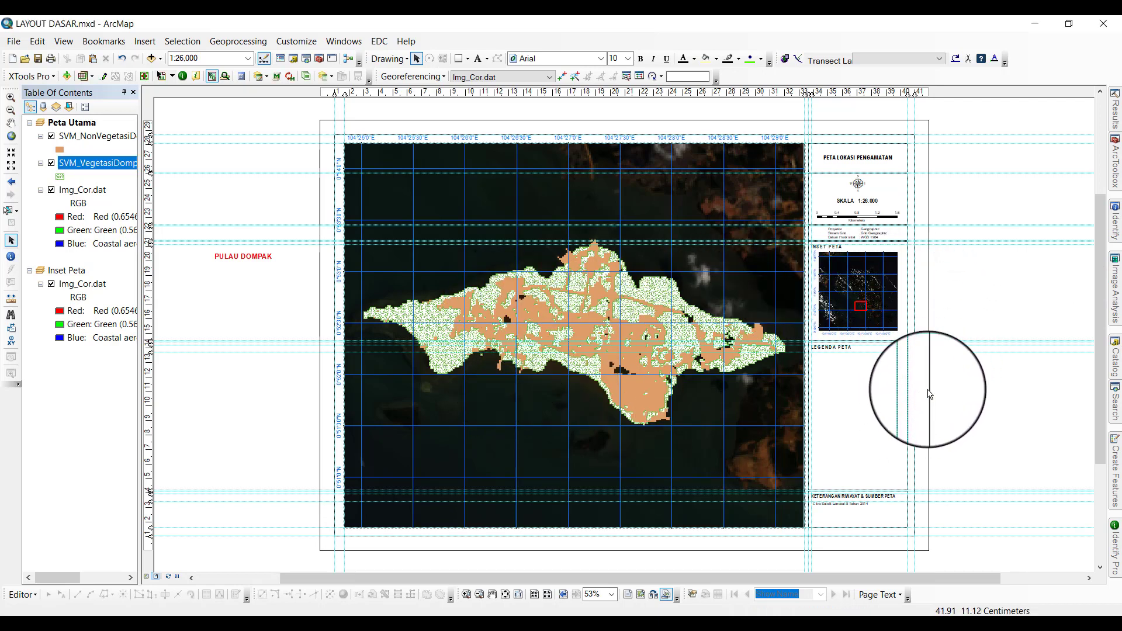
Rename the SVM_VegetasiDompak layer as Sebaran Vegetasi in its layer properties.
scroll(939, 400, "down", 5)
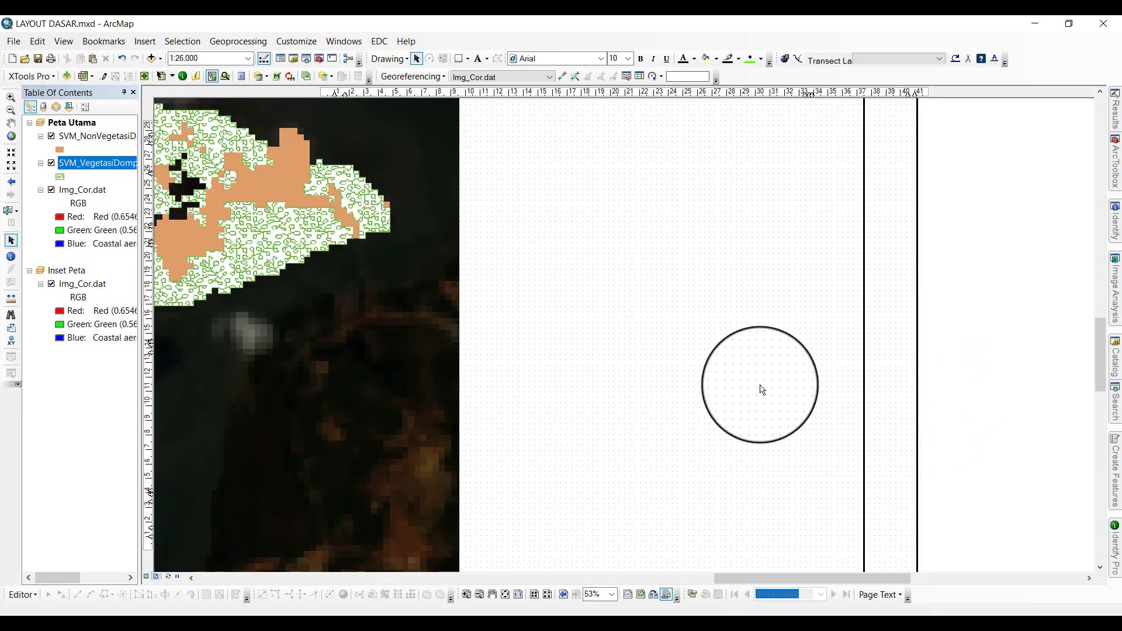
scroll(471, 234, "down", 2)
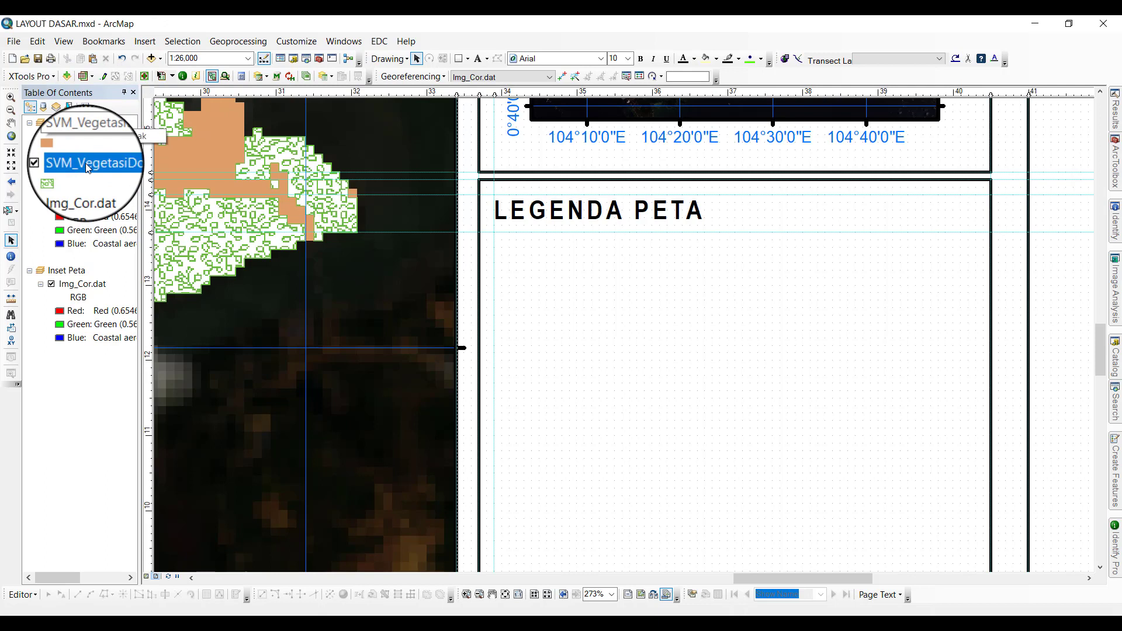
left_click(94, 188)
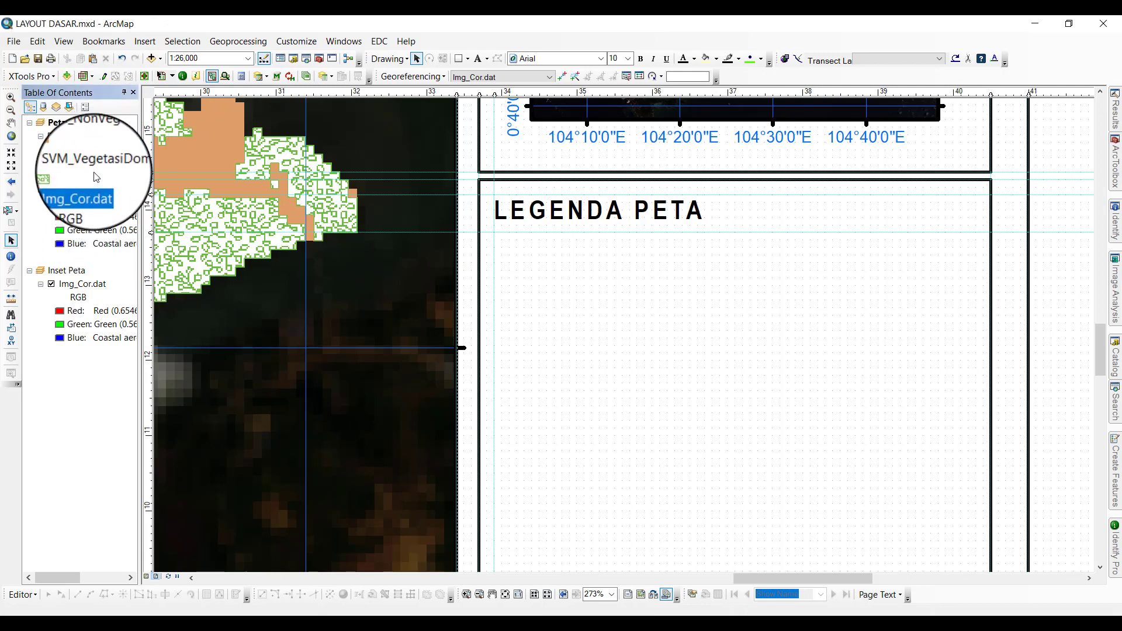
left_click(246, 229)
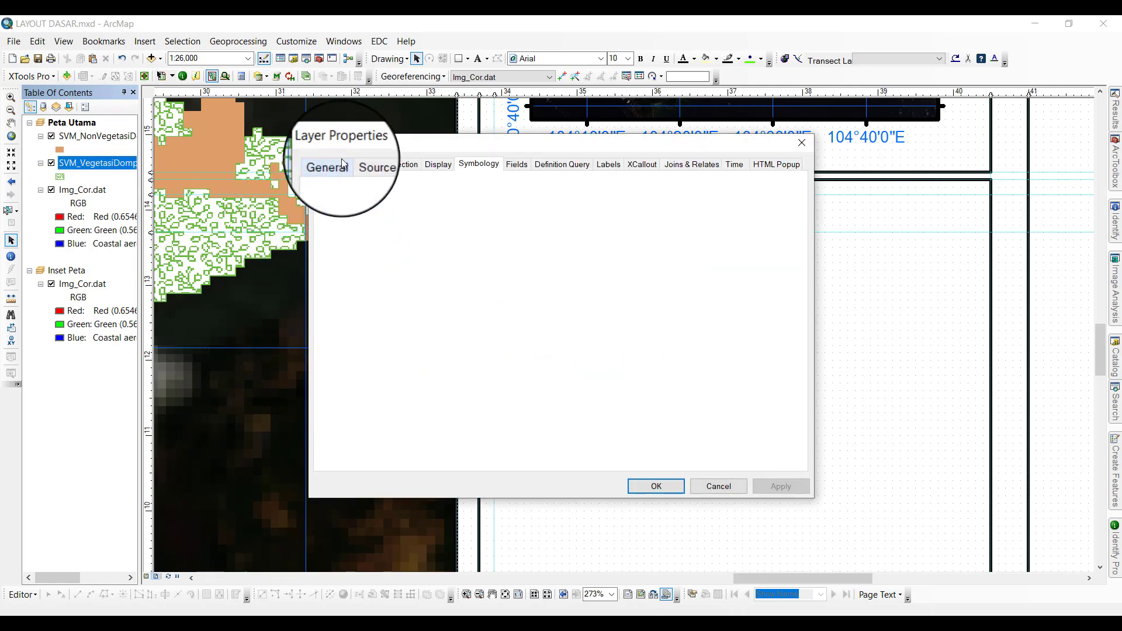
left_click(328, 165)
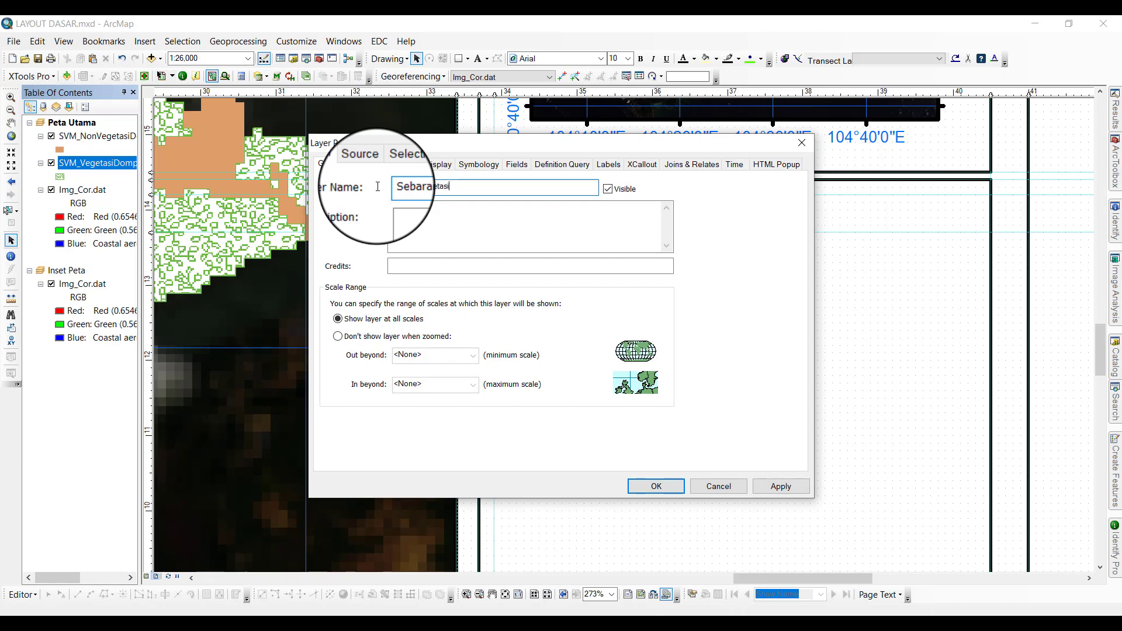
left_click(653, 490)
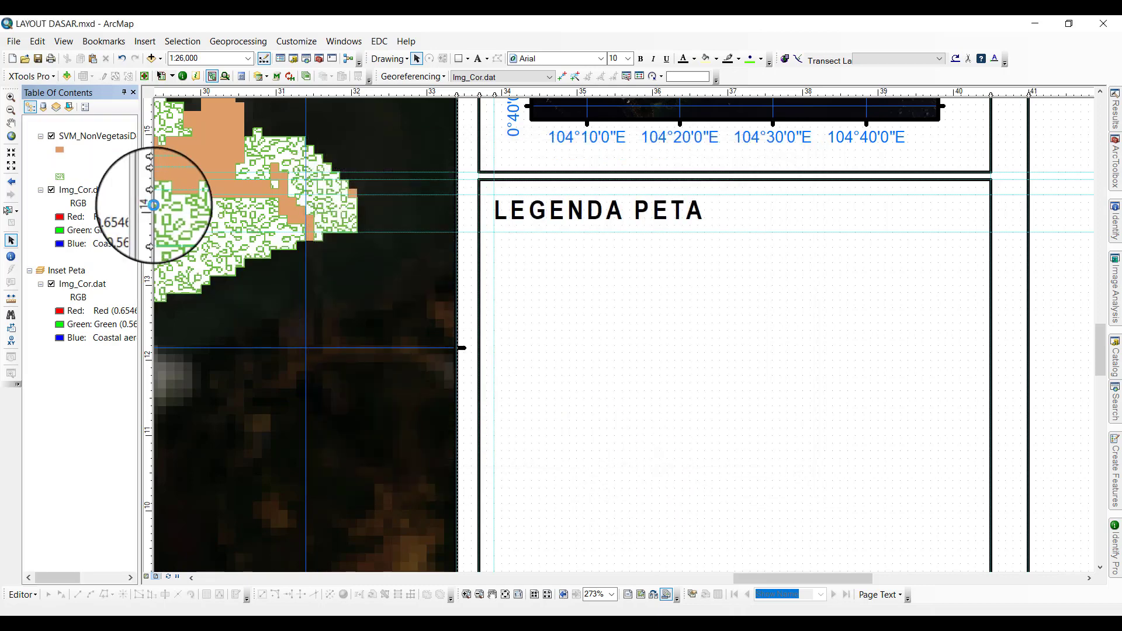
Rename the SVM_NonVegetasiDompak layer as Sebaran Non-Vegetasi in its layer properties.
left_click(108, 141)
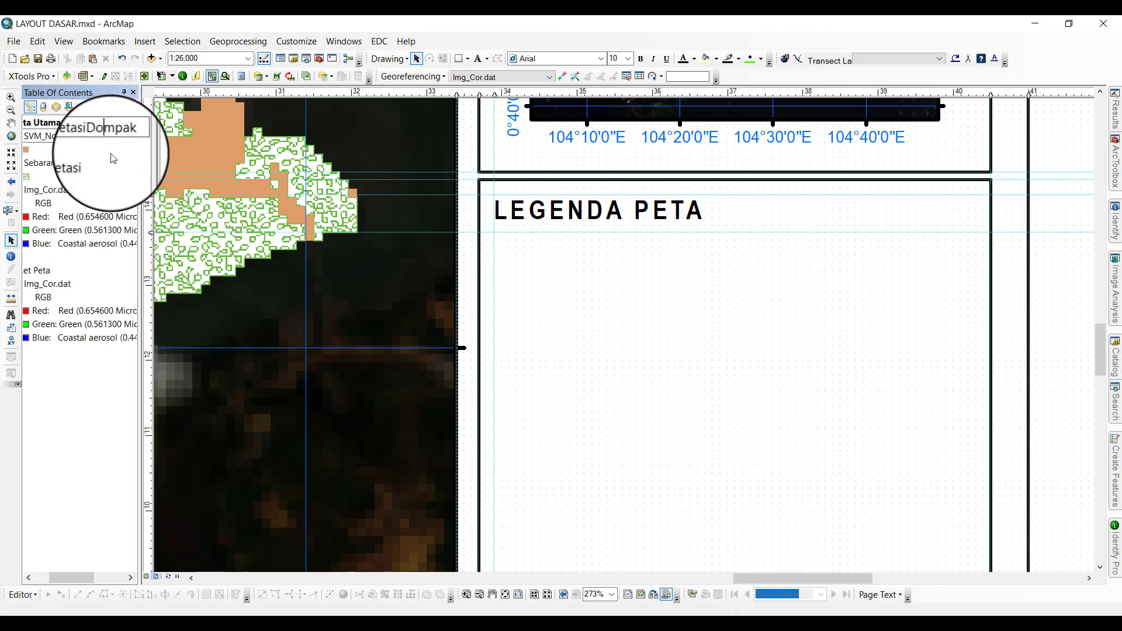
key("Return")
key("Return")
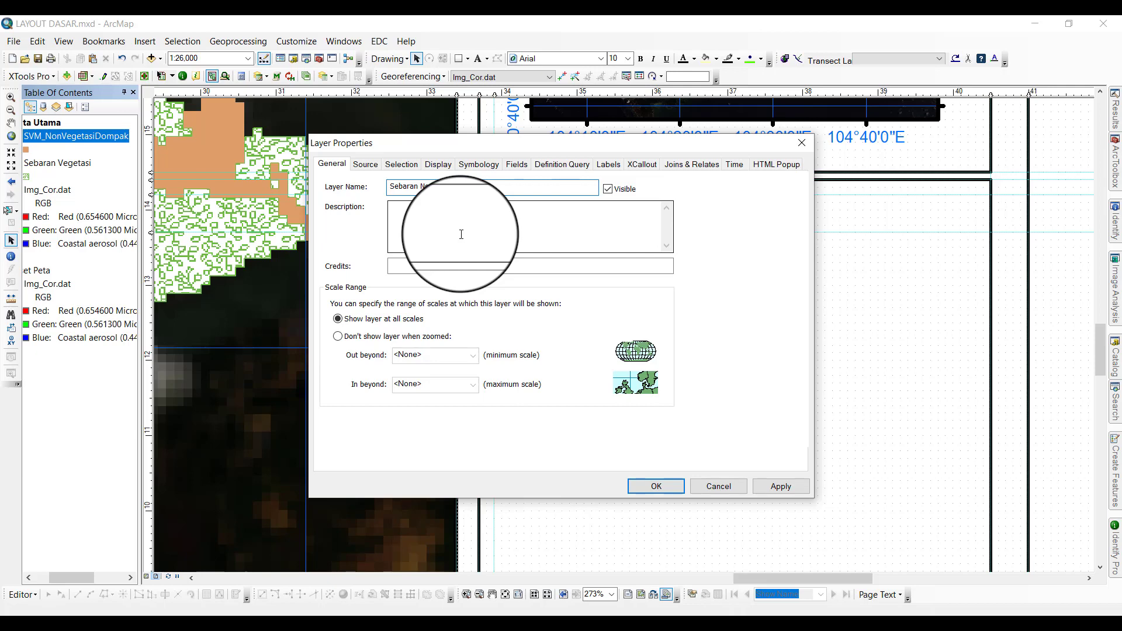
left_click(653, 487)
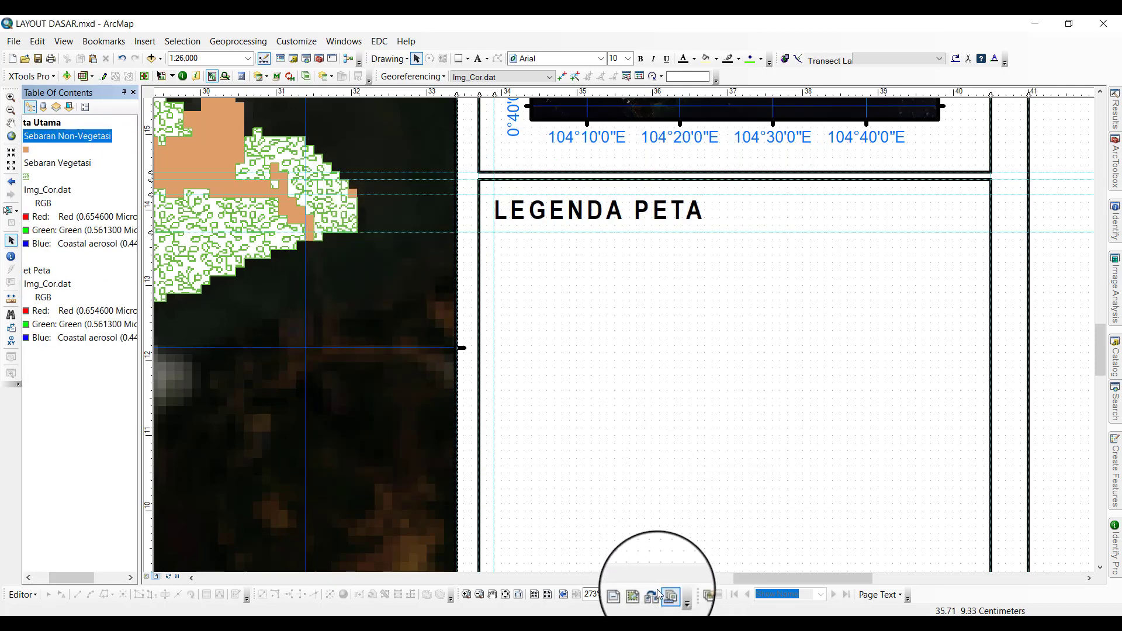
Start a new legend for the layout and remove Img_Cor.dat from its legend items.
left_click(506, 595)
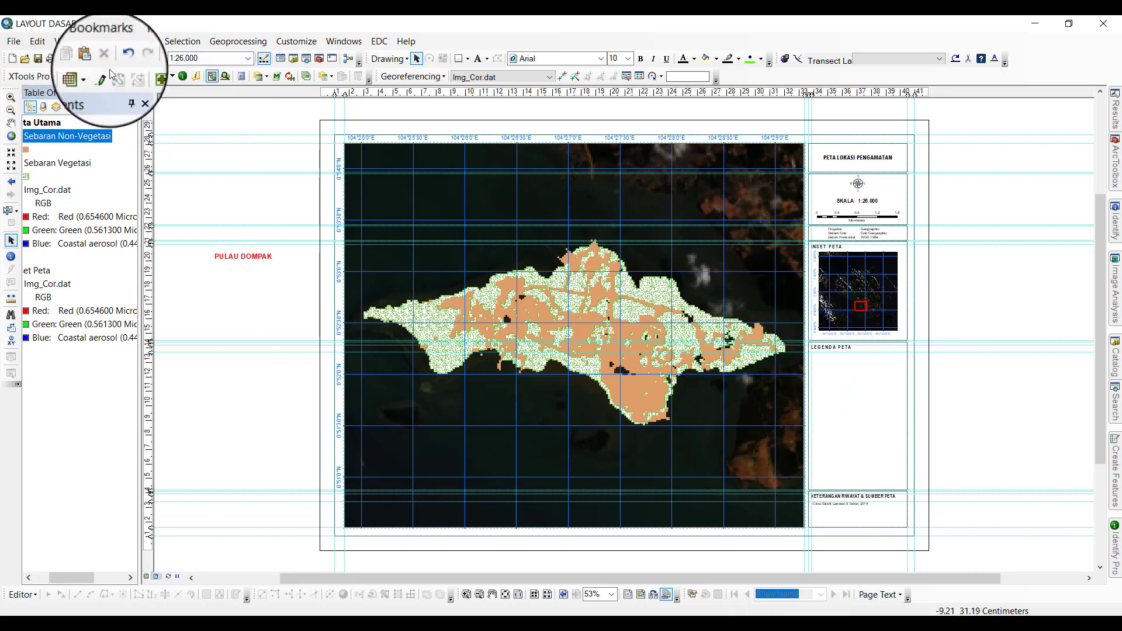
left_click(144, 42)
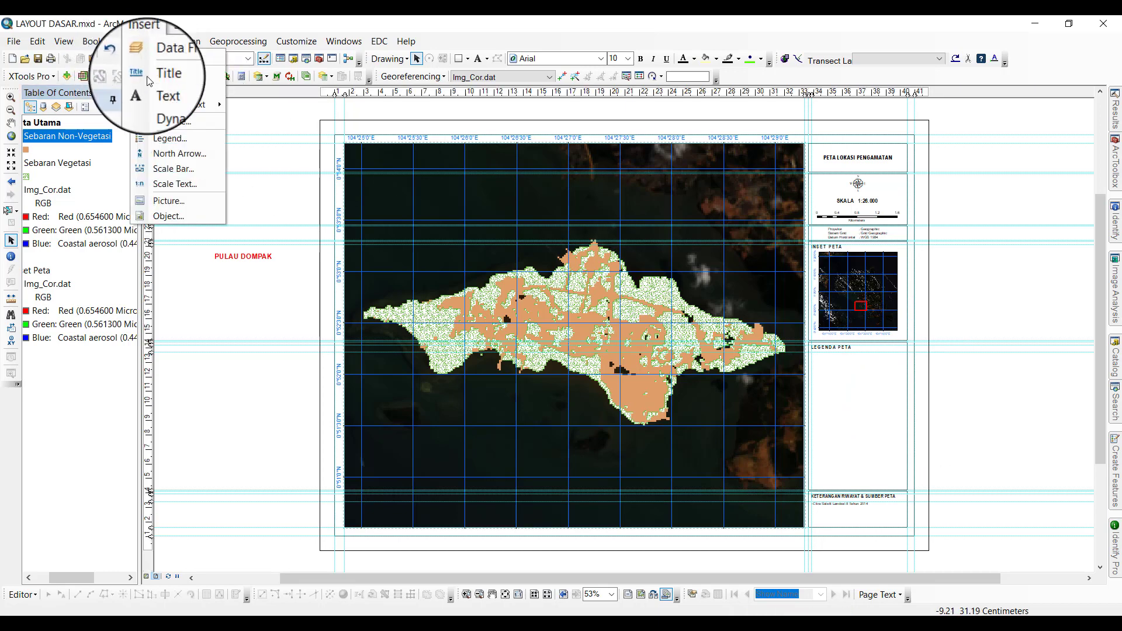
left_click(156, 143)
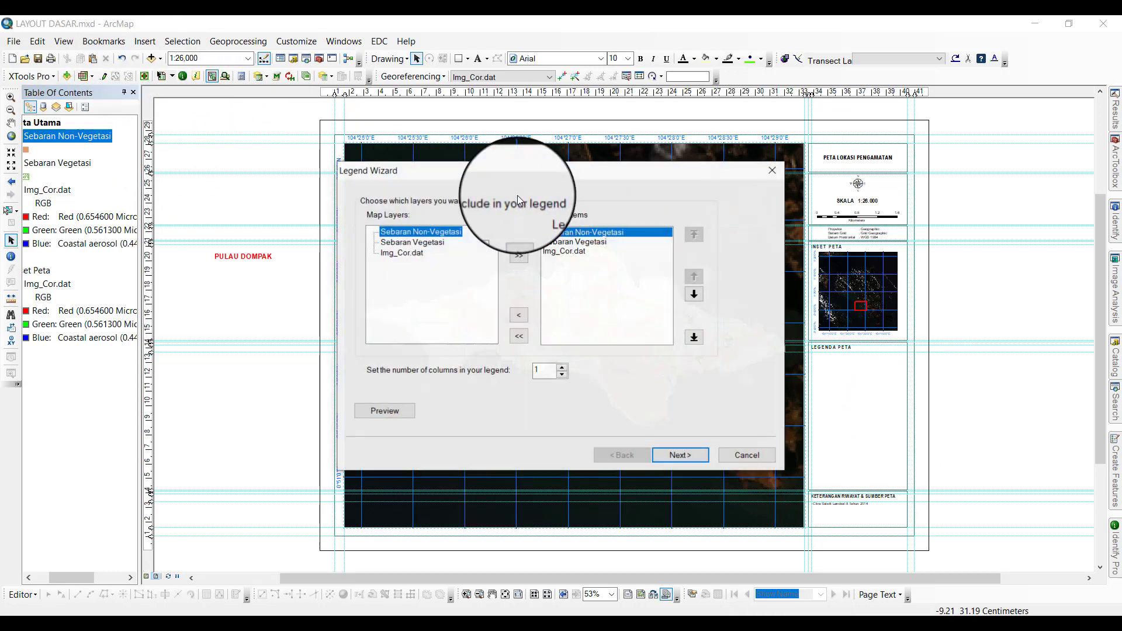
left_click(552, 251)
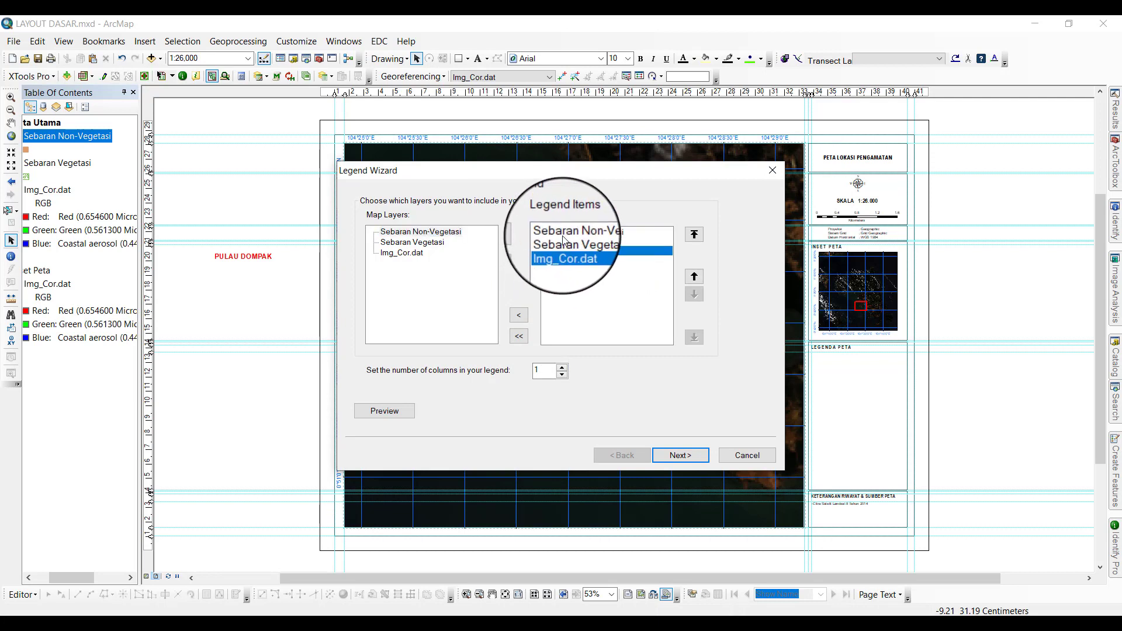
left_click(569, 232)
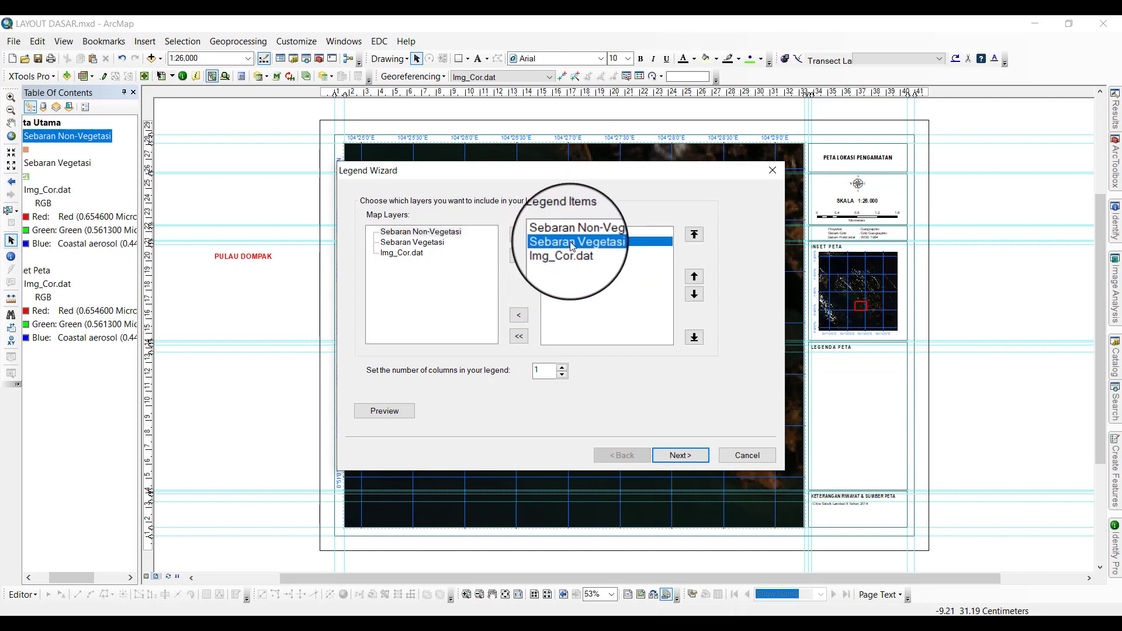
left_click(568, 251)
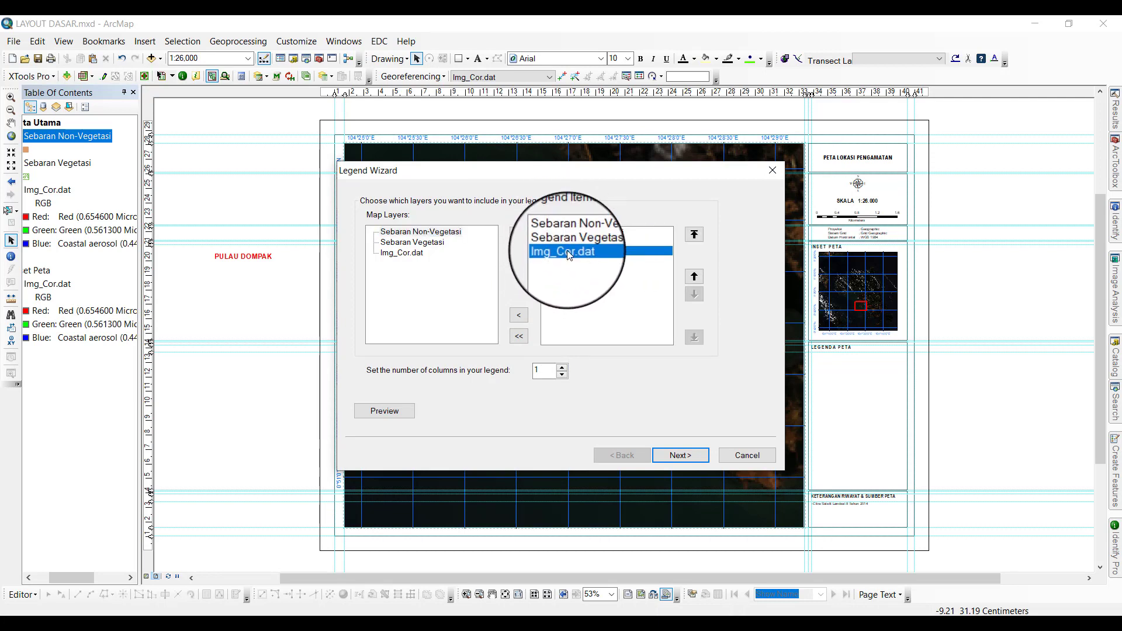
left_click(519, 315)
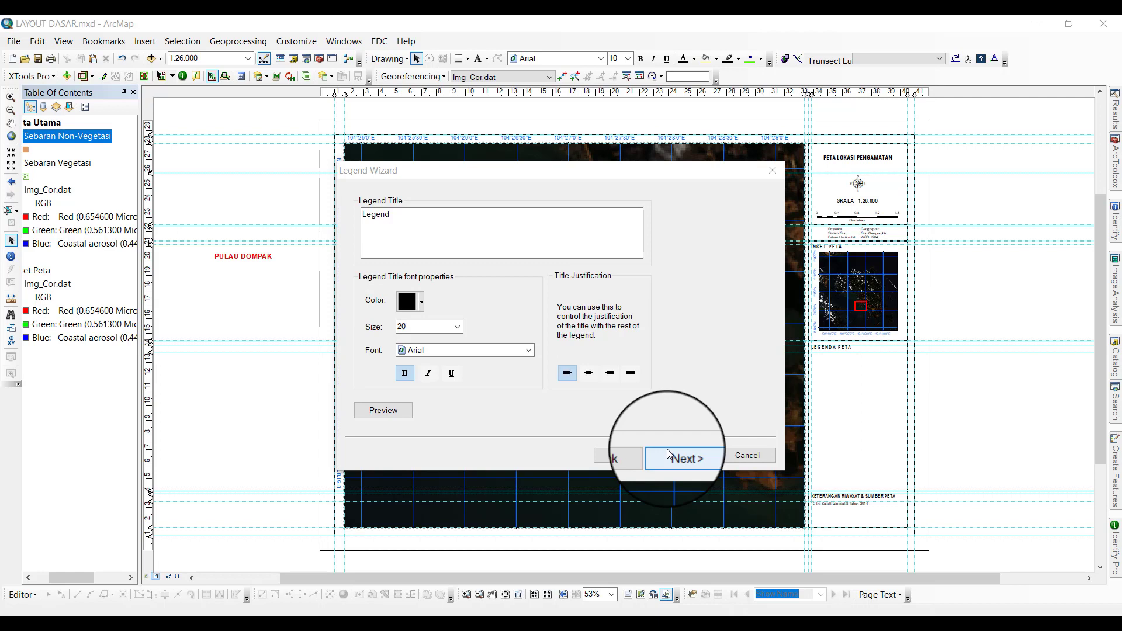
Clear the legend title and finish the Legend Wizard with the default frame, patch and spacing settings.
left_click(458, 229)
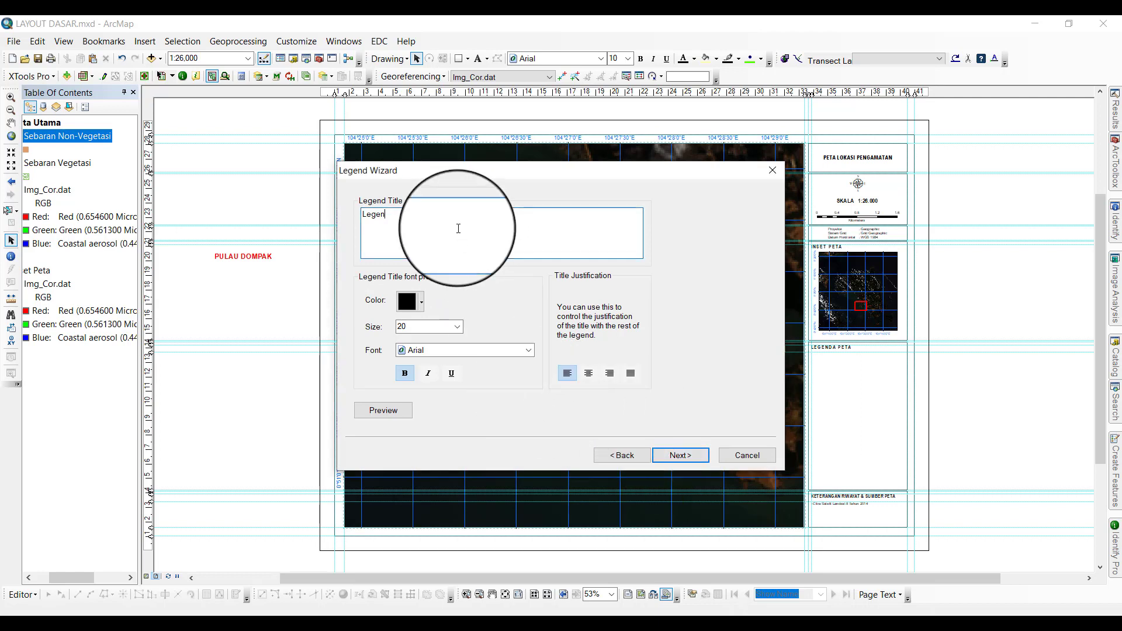
left_click(675, 458)
left_click(675, 458)
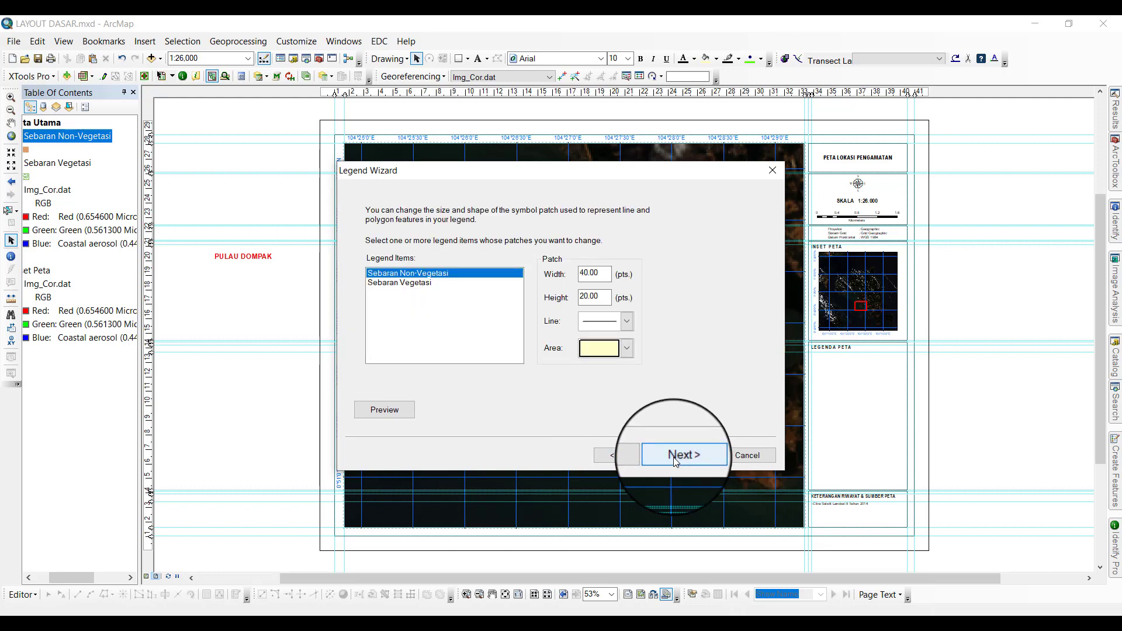
left_click(675, 458)
left_click(675, 459)
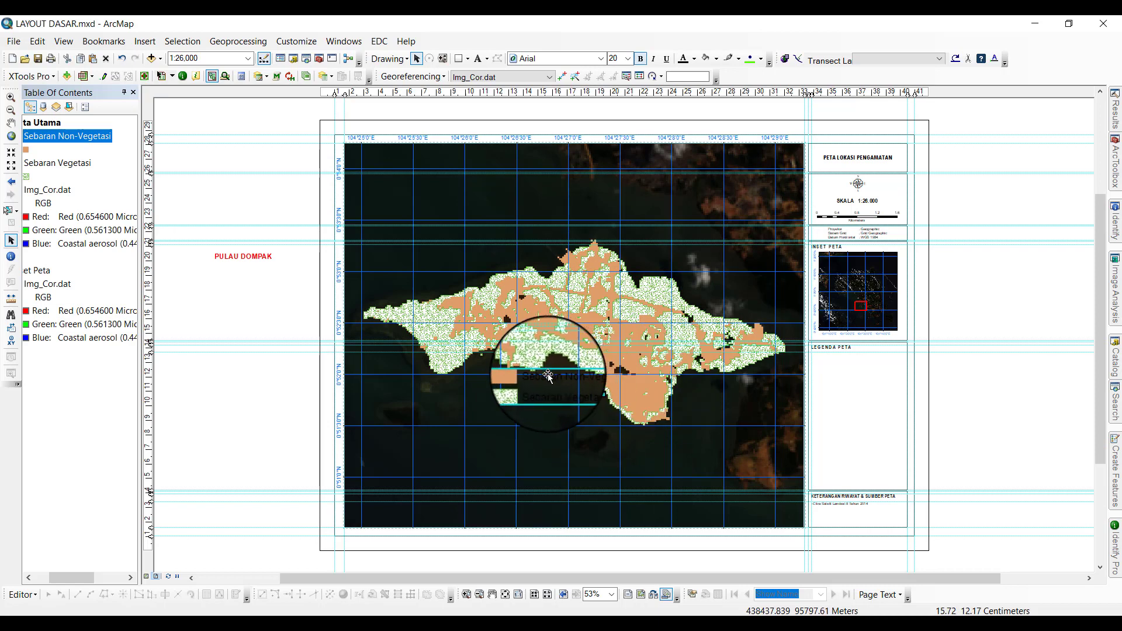
Move the new legend from the map into the LEGENDA PETA box.
left_click_drag(549, 374, 877, 396)
scroll(937, 402, "up", 2)
scroll(937, 402, "up", 1)
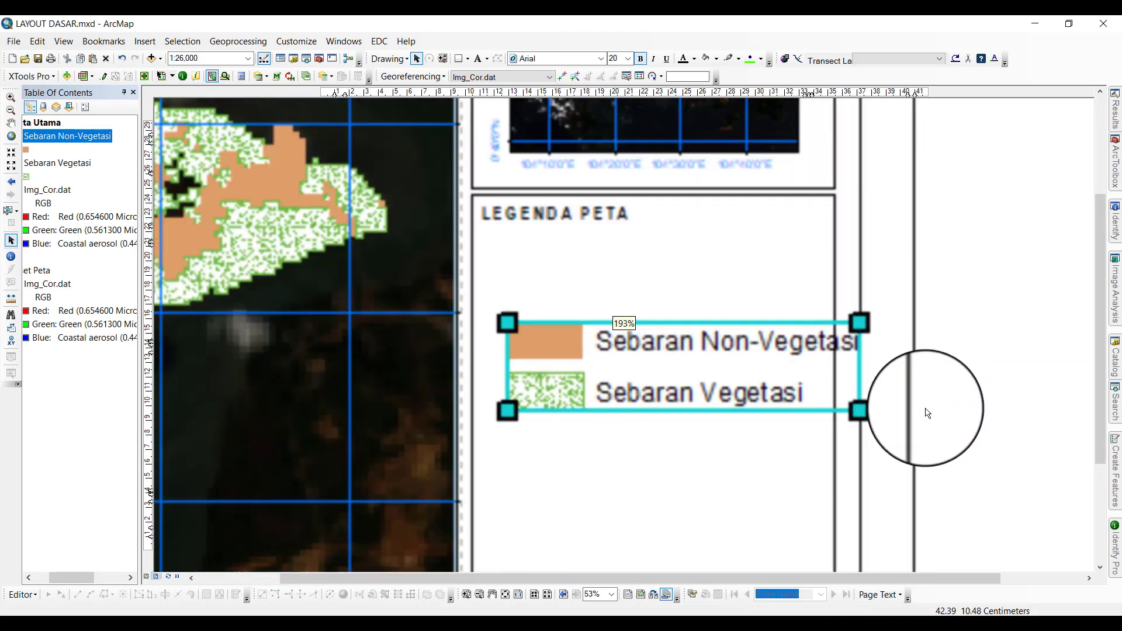
Open the legend's properties, hide its title, and turn off all the Map Connection options.
right_click(622, 380)
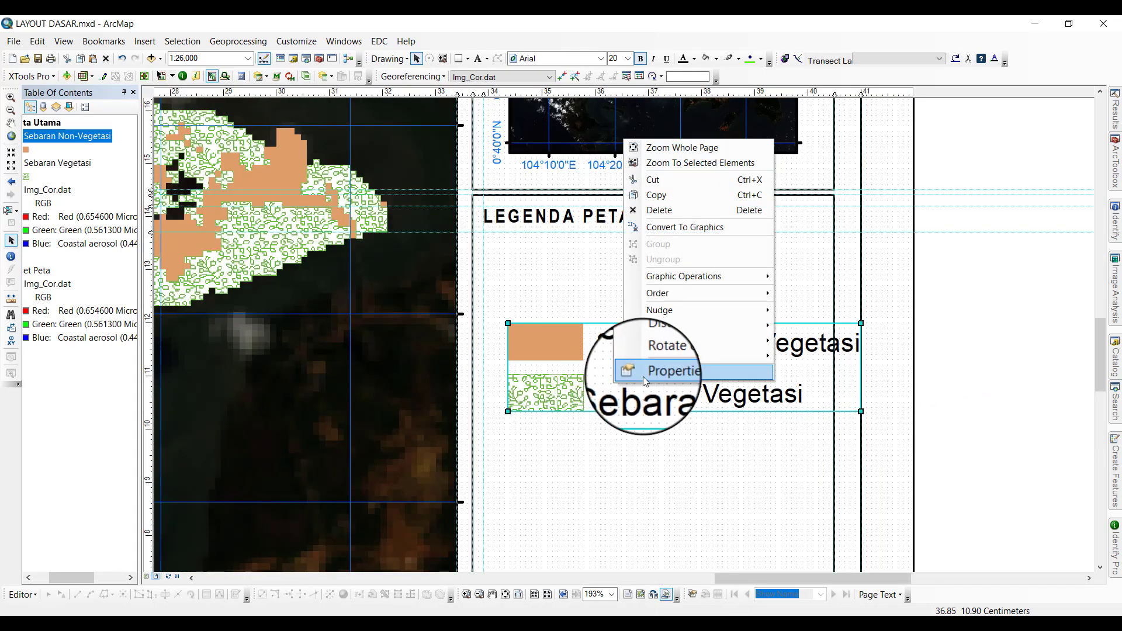
left_click(642, 374)
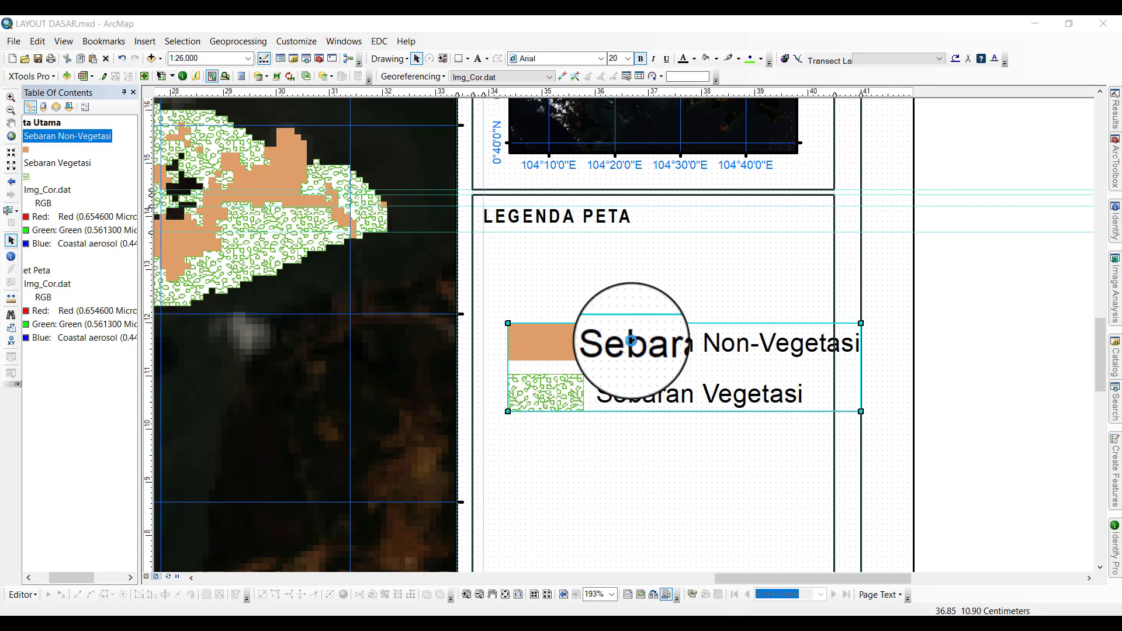
double_click(631, 341)
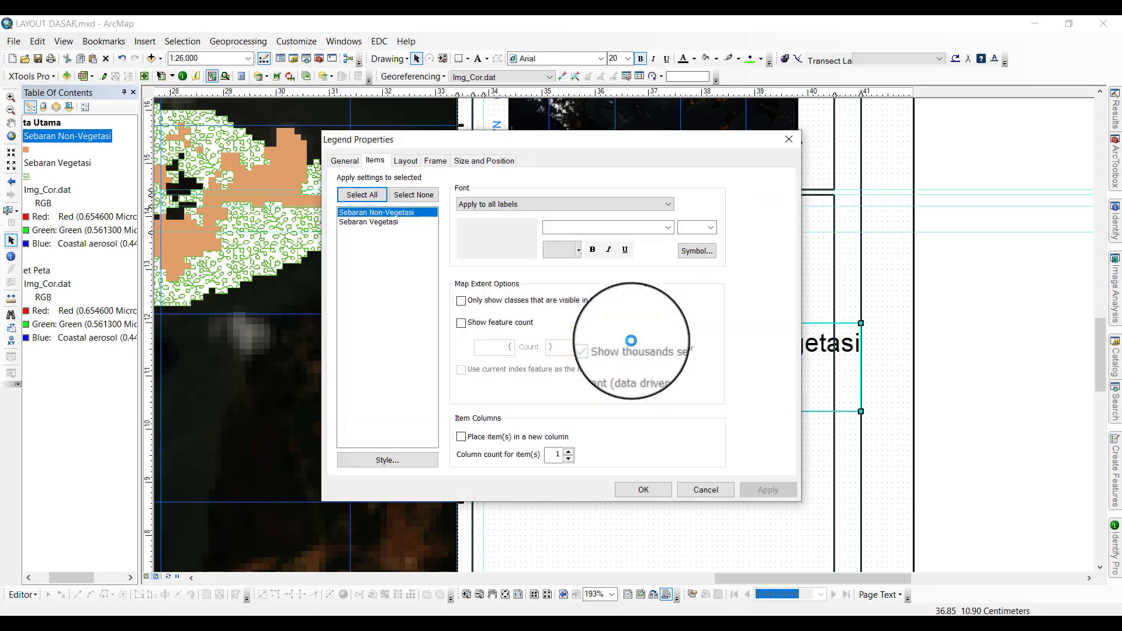
left_click(345, 163)
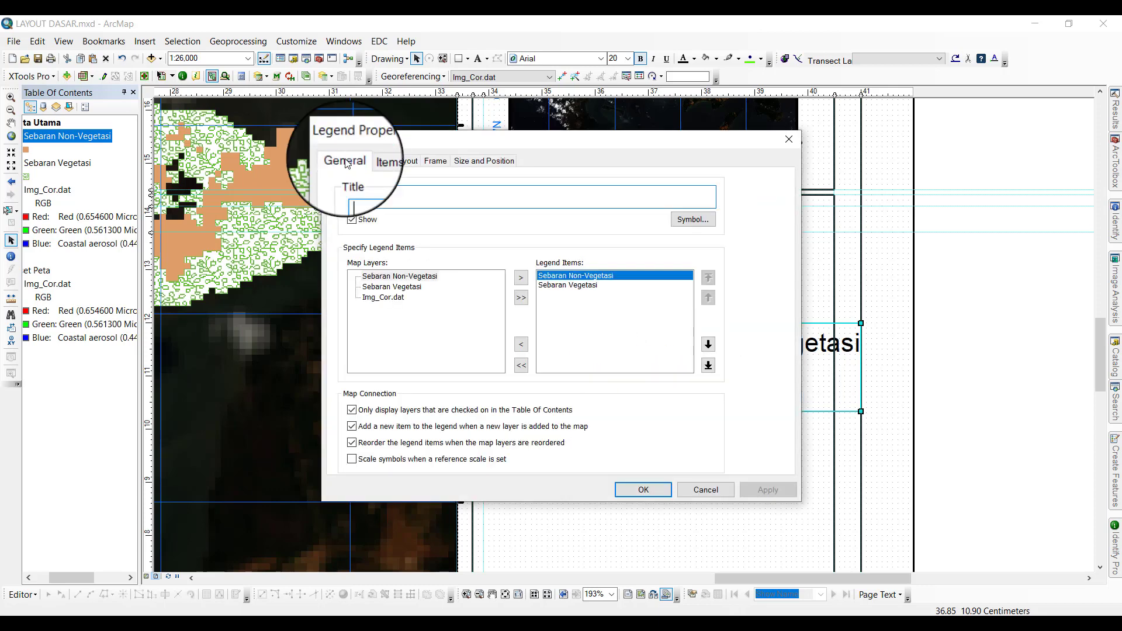
left_click(351, 220)
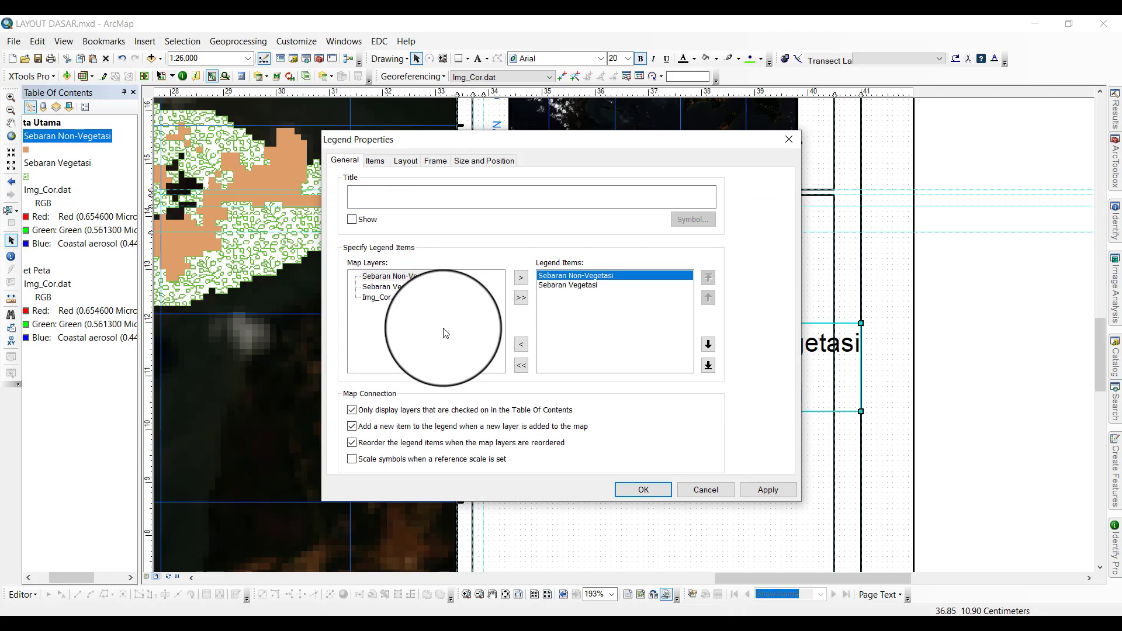
left_click(350, 460)
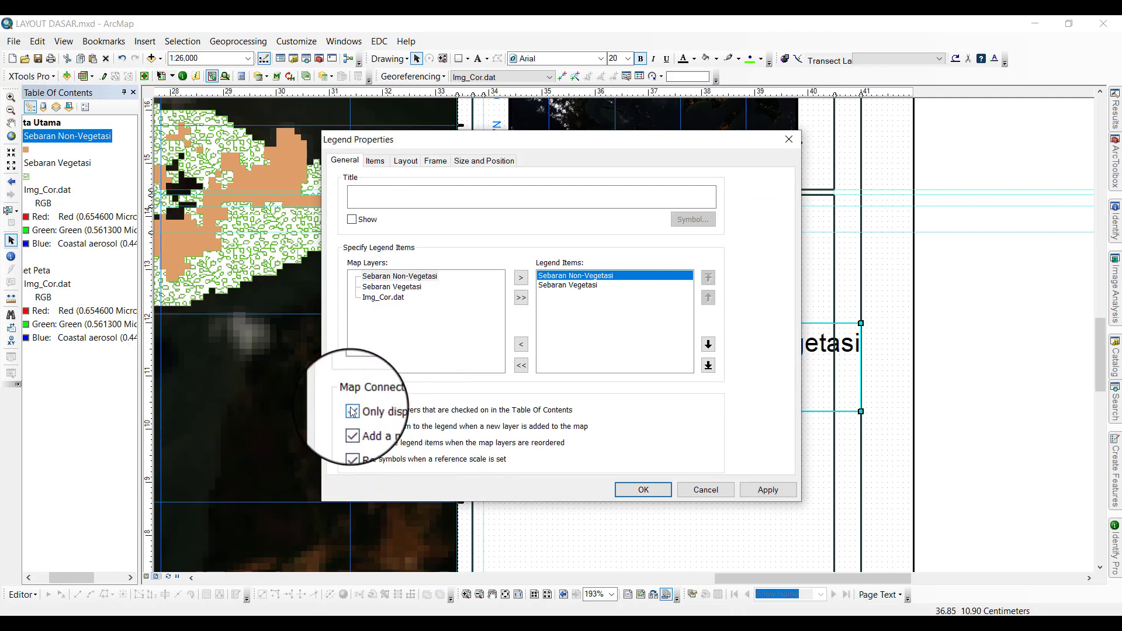
left_click(352, 426)
left_click(352, 442)
left_click(352, 459)
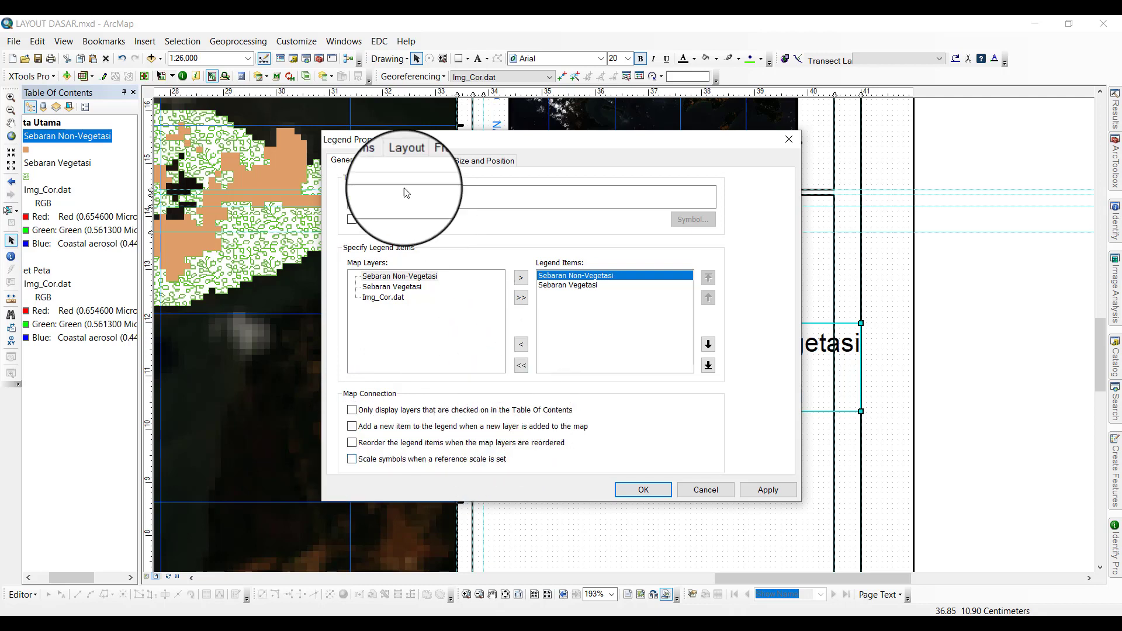
Set the legend's item gap, group gap and vertical patch gap to 4 pt each.
left_click(367, 160)
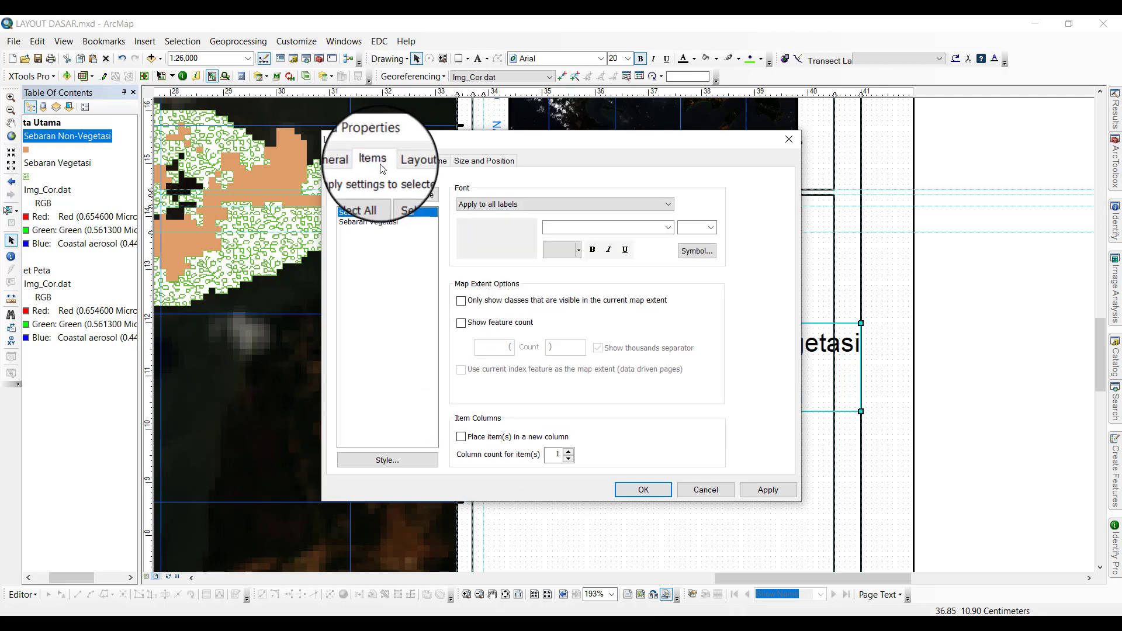
left_click(371, 197)
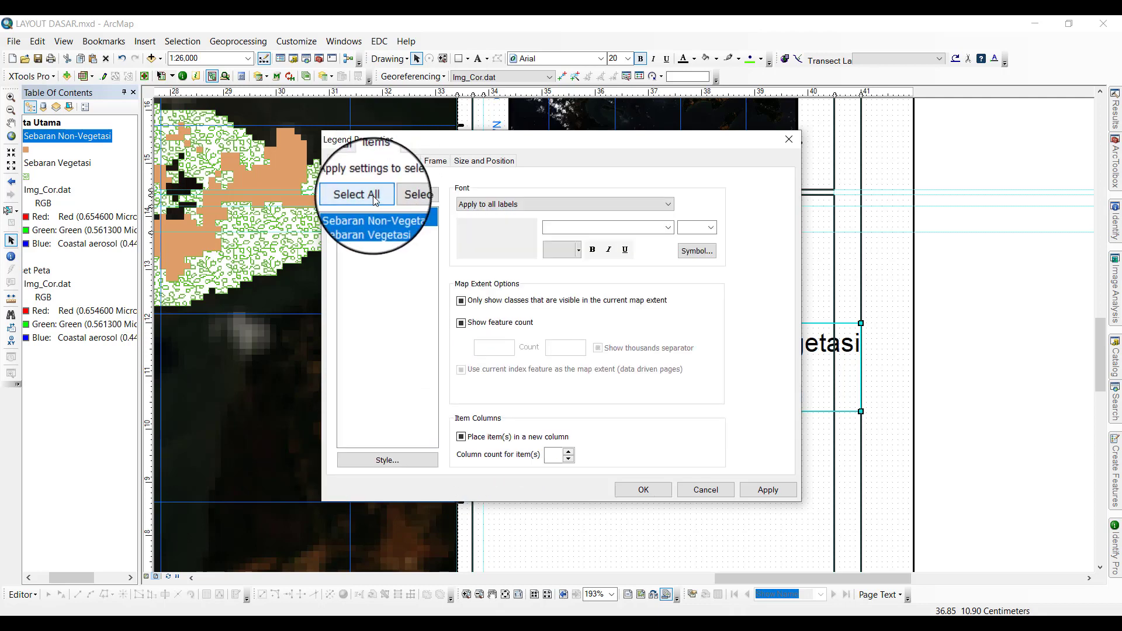
left_click(412, 164)
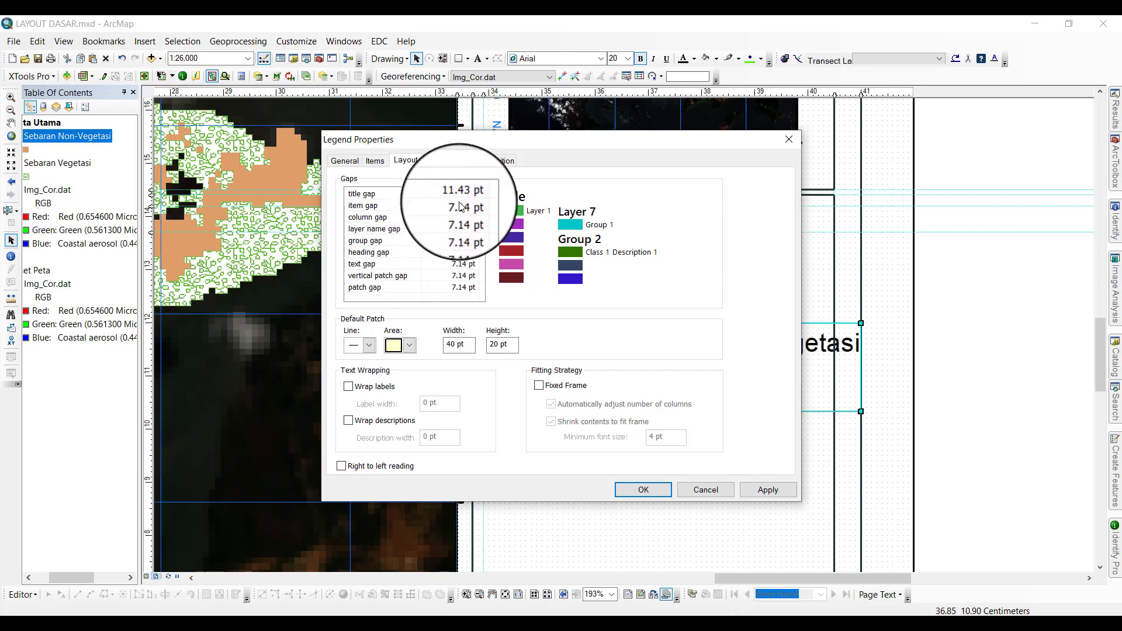
left_click(461, 207)
type("4")
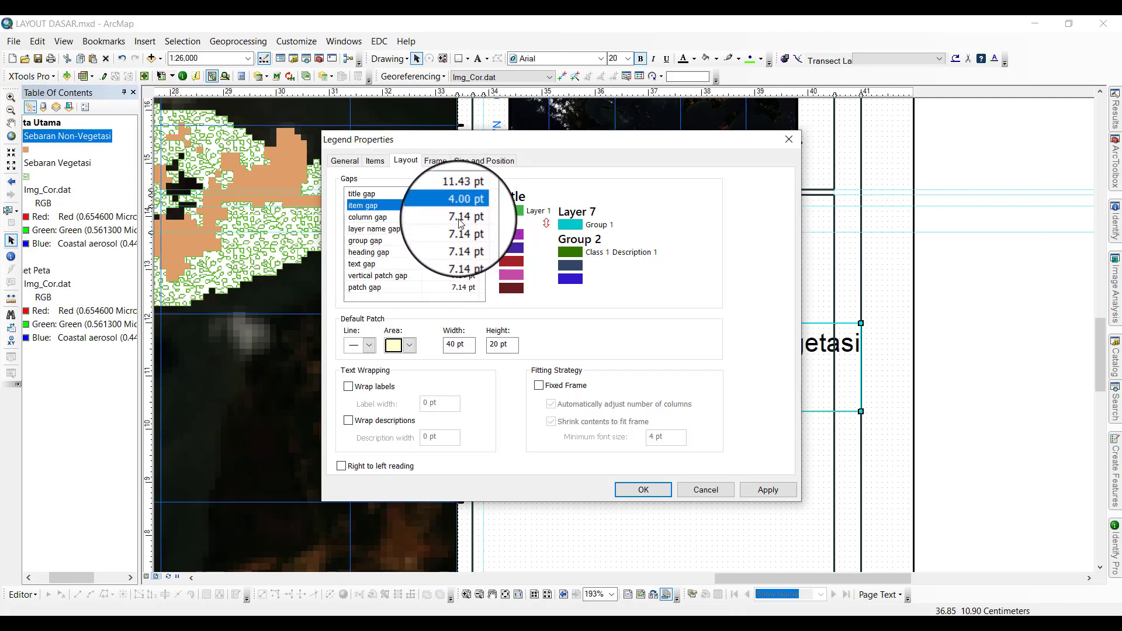
left_click(460, 218)
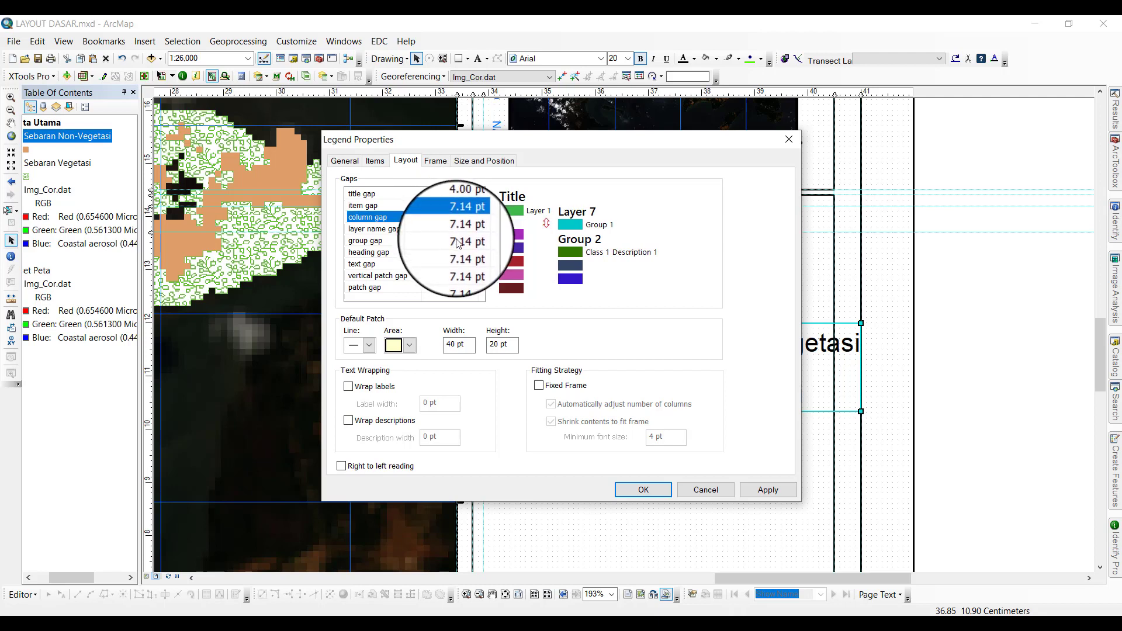
left_click(459, 241)
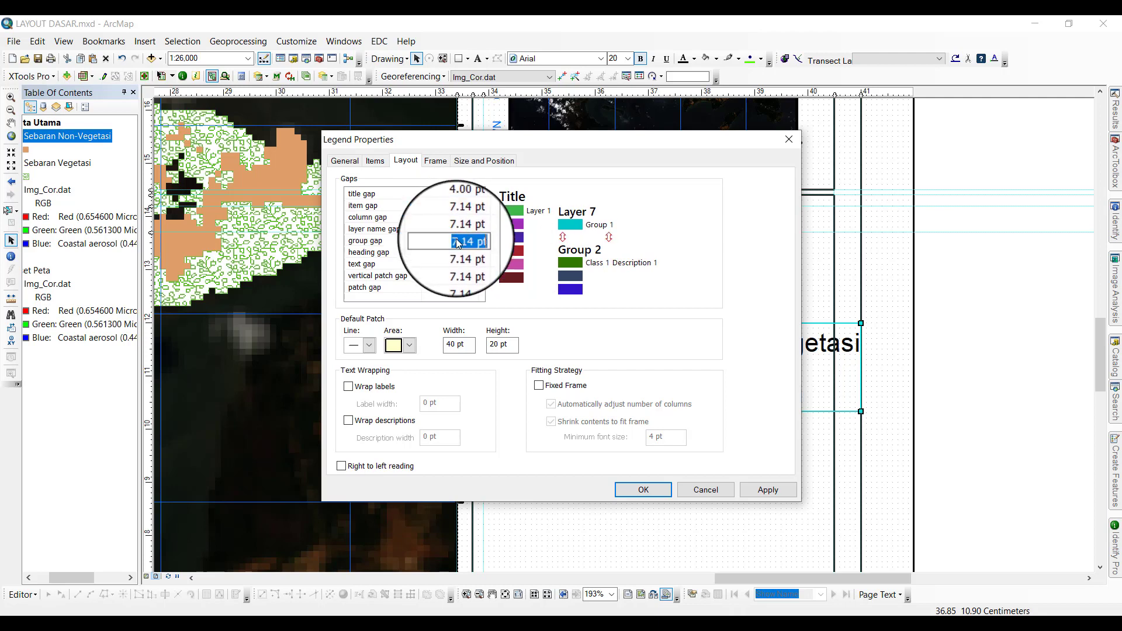
key("Return")
left_click(461, 281)
type("4")
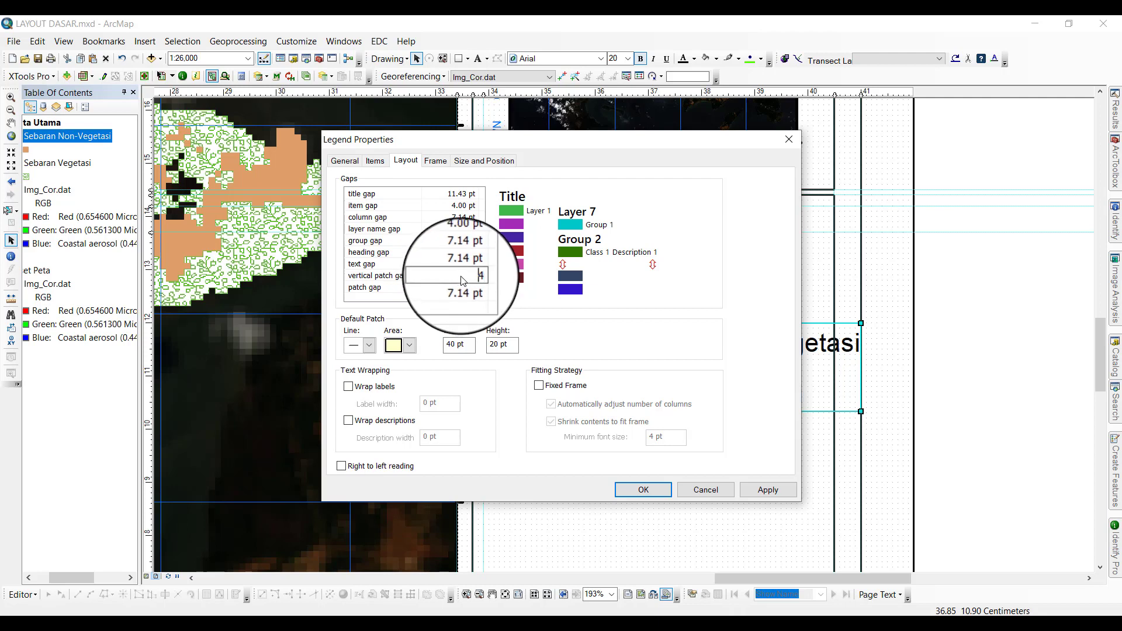
left_click(462, 263)
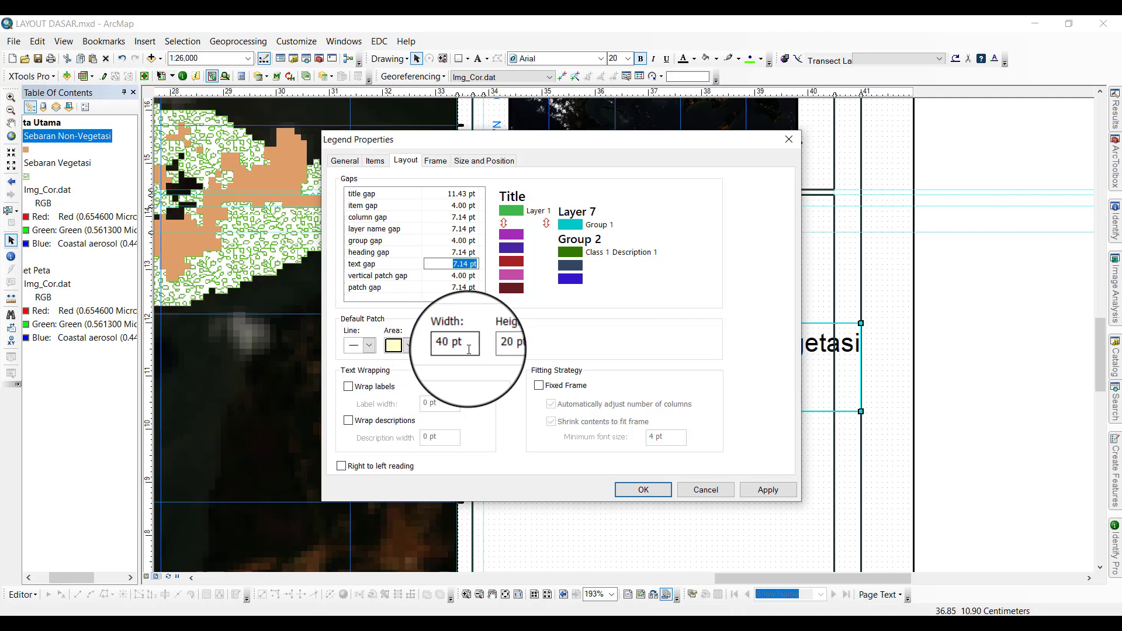
Set the legend's default patch to 13.61 pt wide and 6.8 pt high, with the Natural Area shape.
left_click(439, 342)
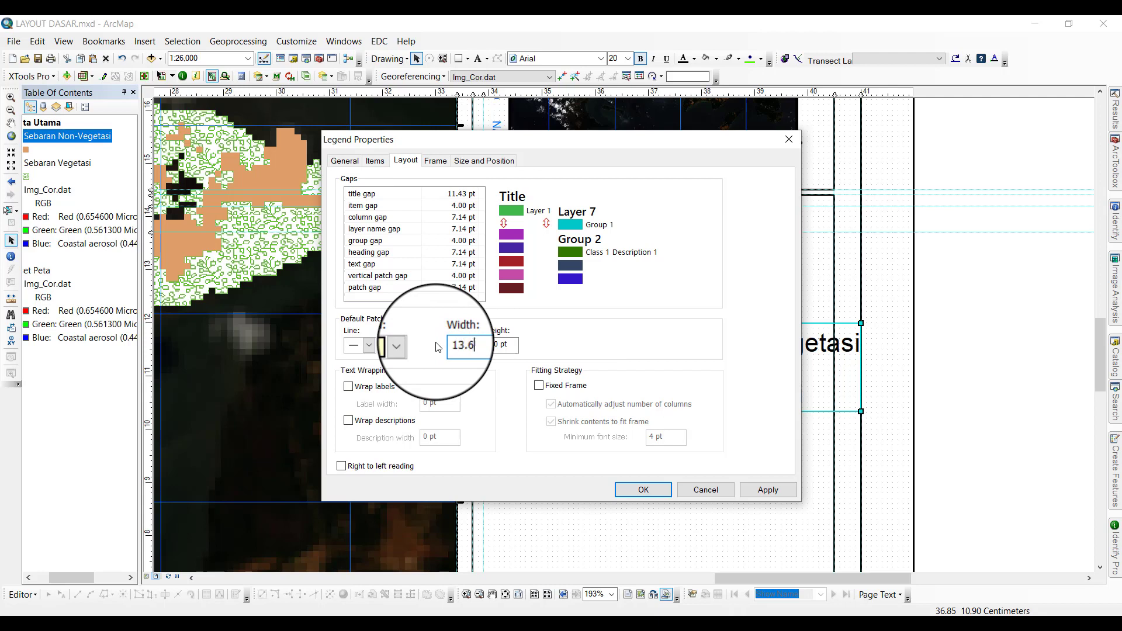
left_click(508, 346)
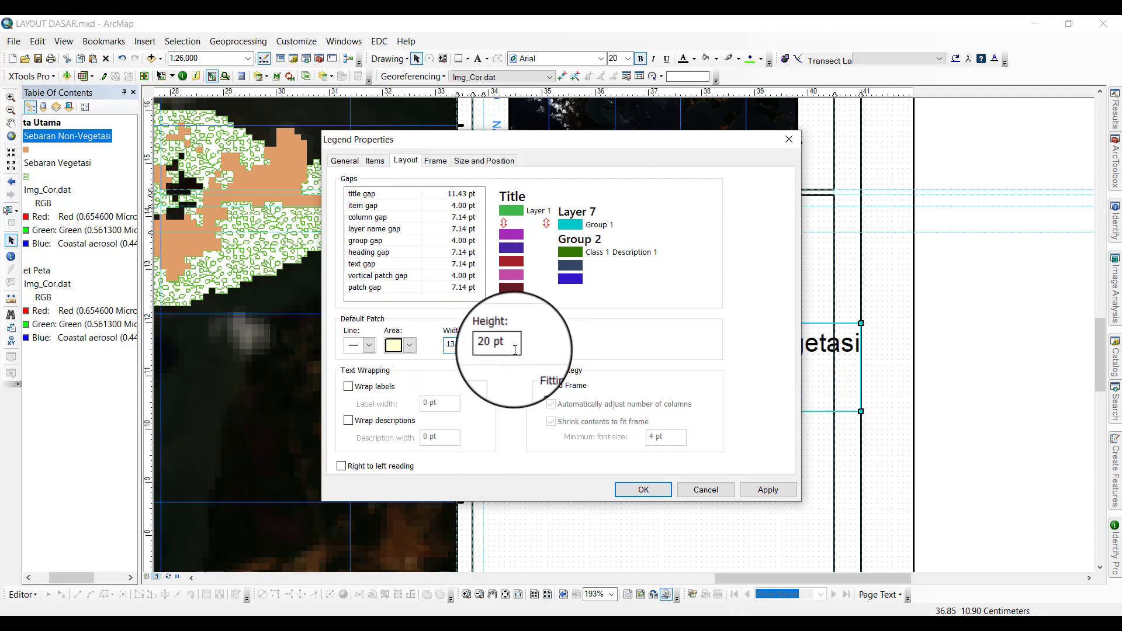
double_click(507, 346)
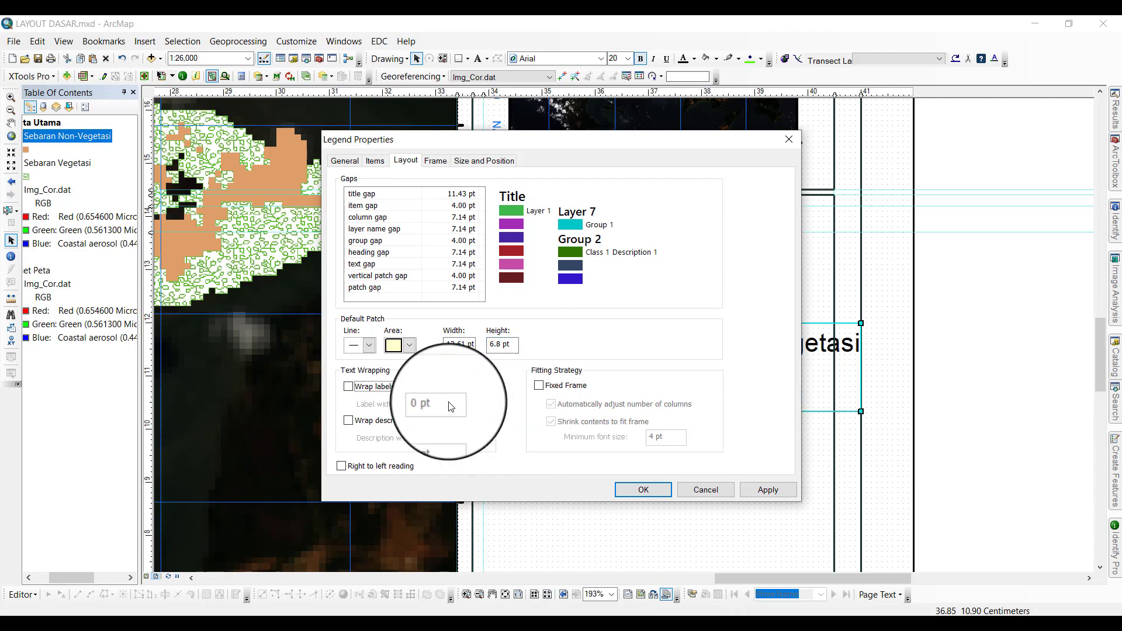
left_click(399, 350)
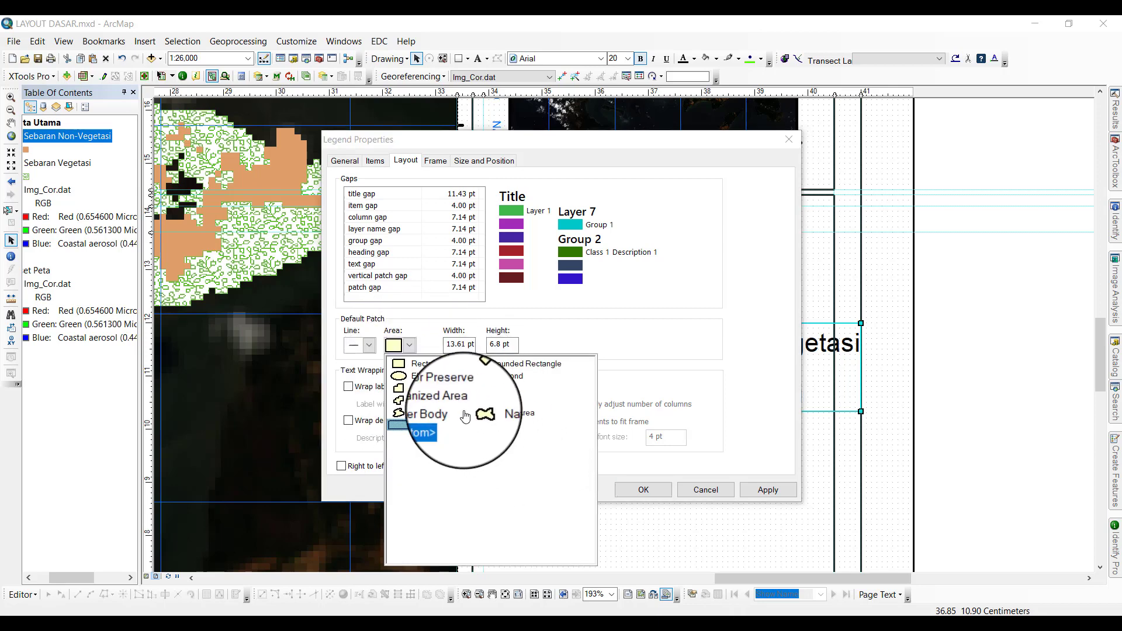
left_click(497, 413)
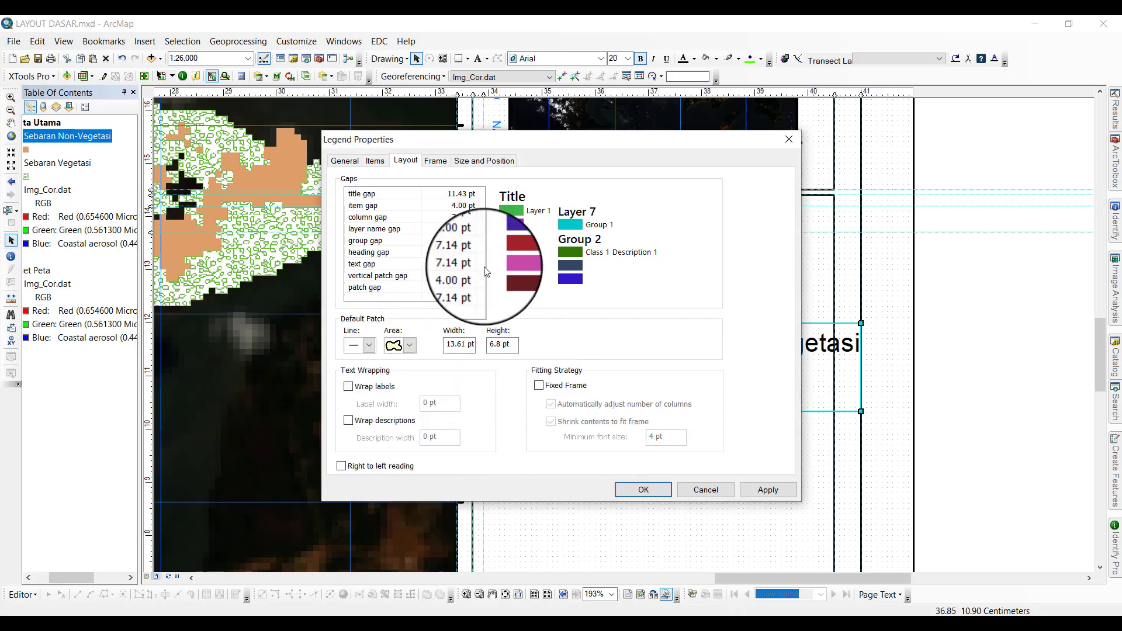
Set the labels of all legend items to Arial Narrow, size 7, and apply the legend properties.
left_click(373, 161)
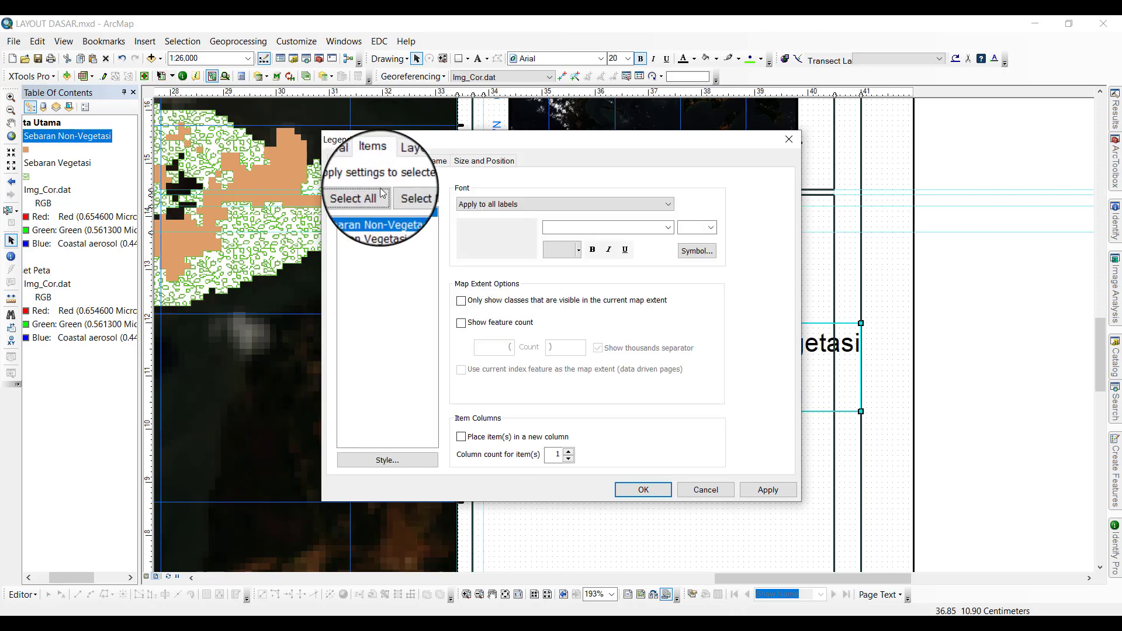
left_click(362, 195)
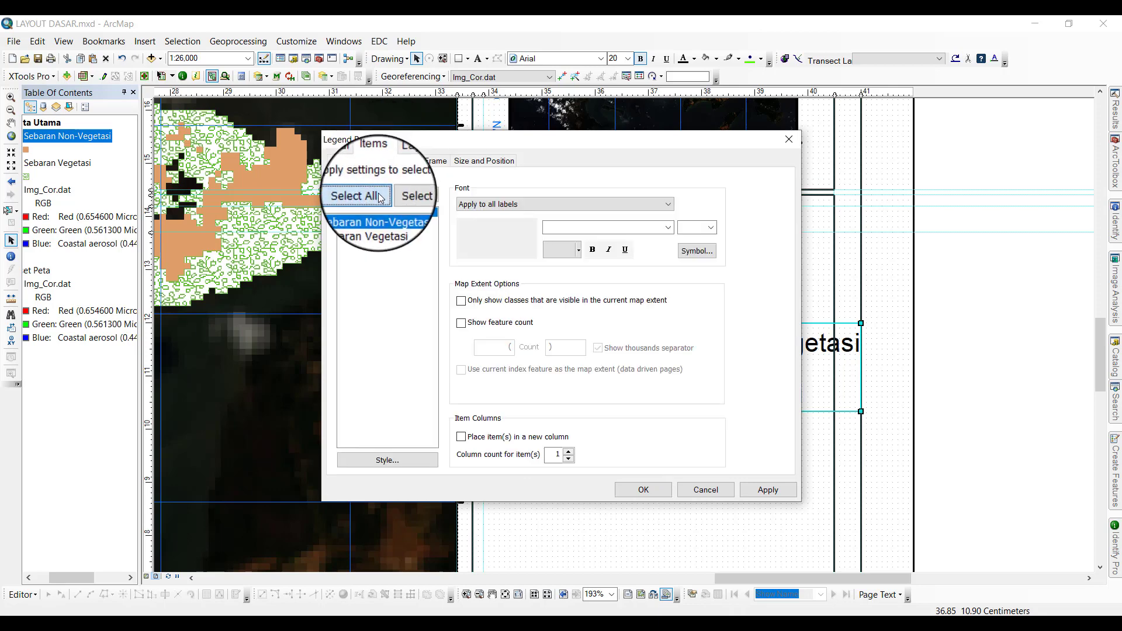
left_click(581, 228)
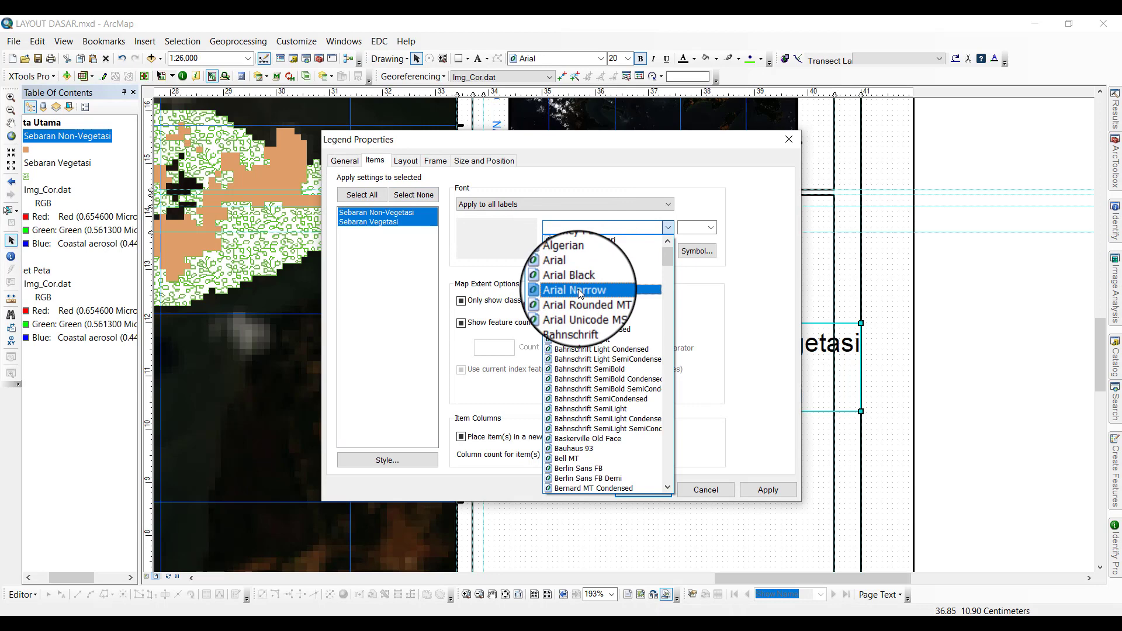
left_click(579, 291)
left_click(692, 228)
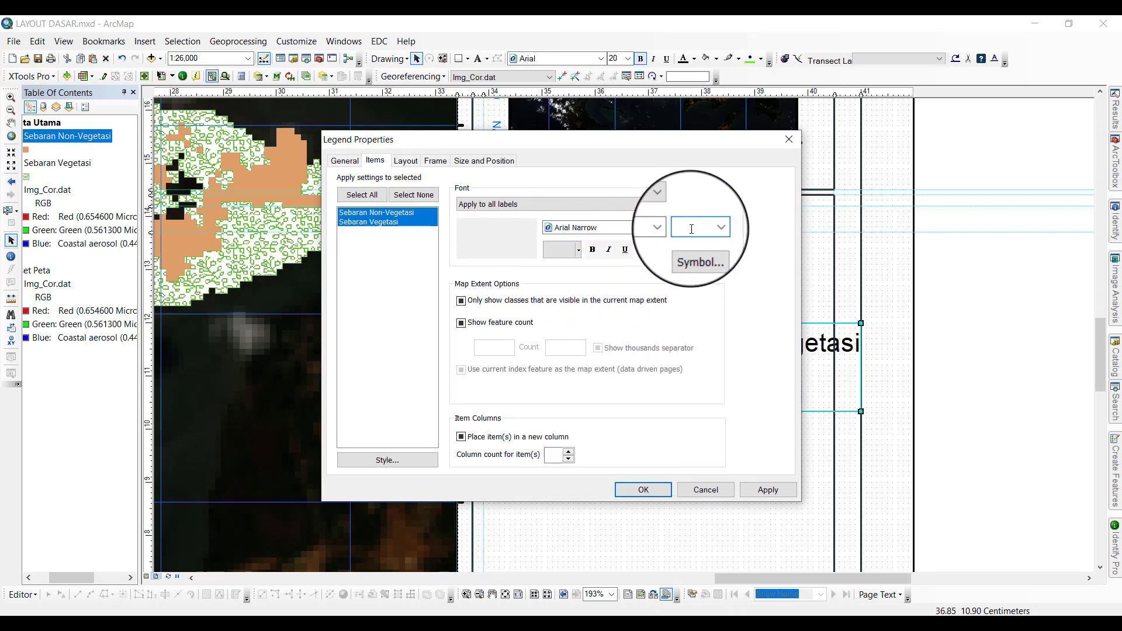
type("7")
key("Return")
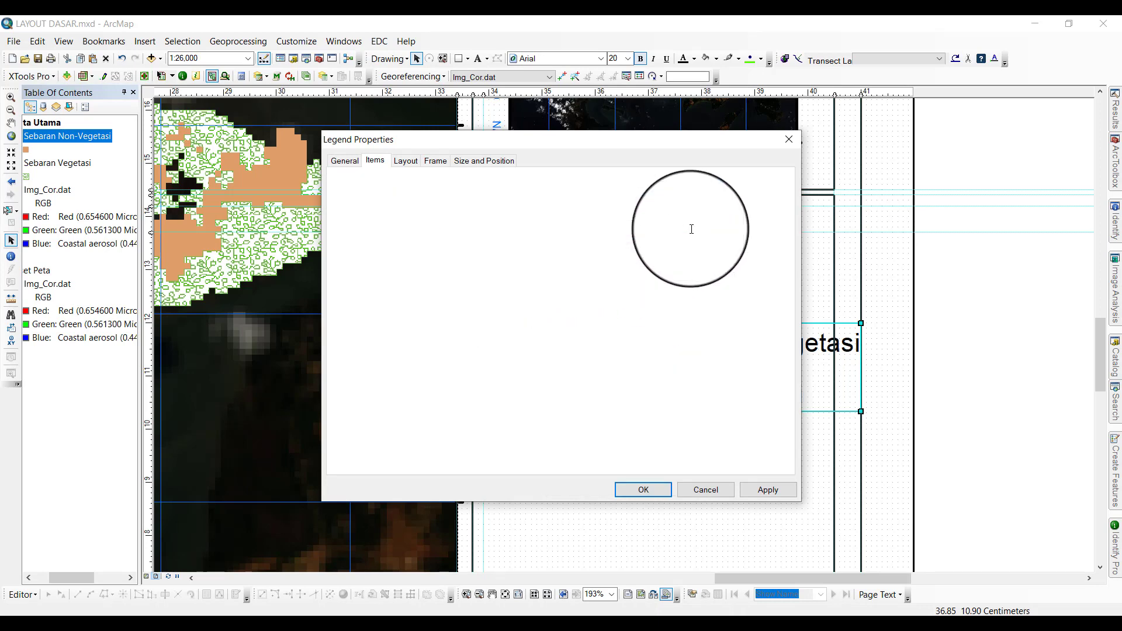
left_click_drag(728, 286, 570, 395)
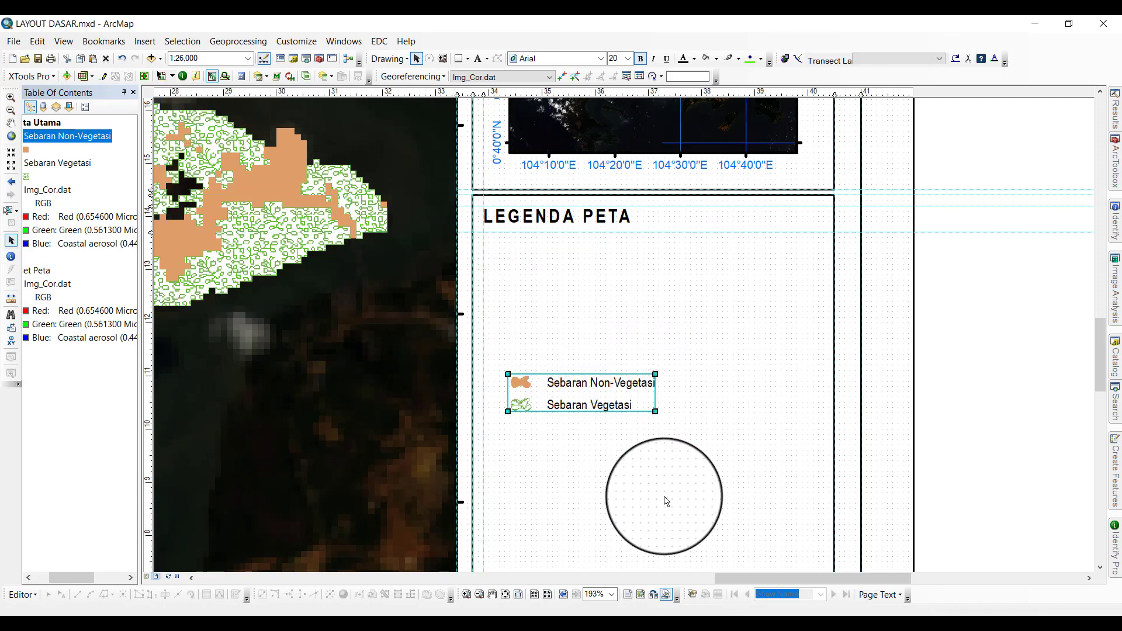
Move the legend directly beneath the LEGENDA PETA heading, aligned with the heading's left edge, and deselect it.
left_click_drag(664, 501, 541, 248)
scroll(544, 237, "up", 2)
scroll(544, 238, "up", 2)
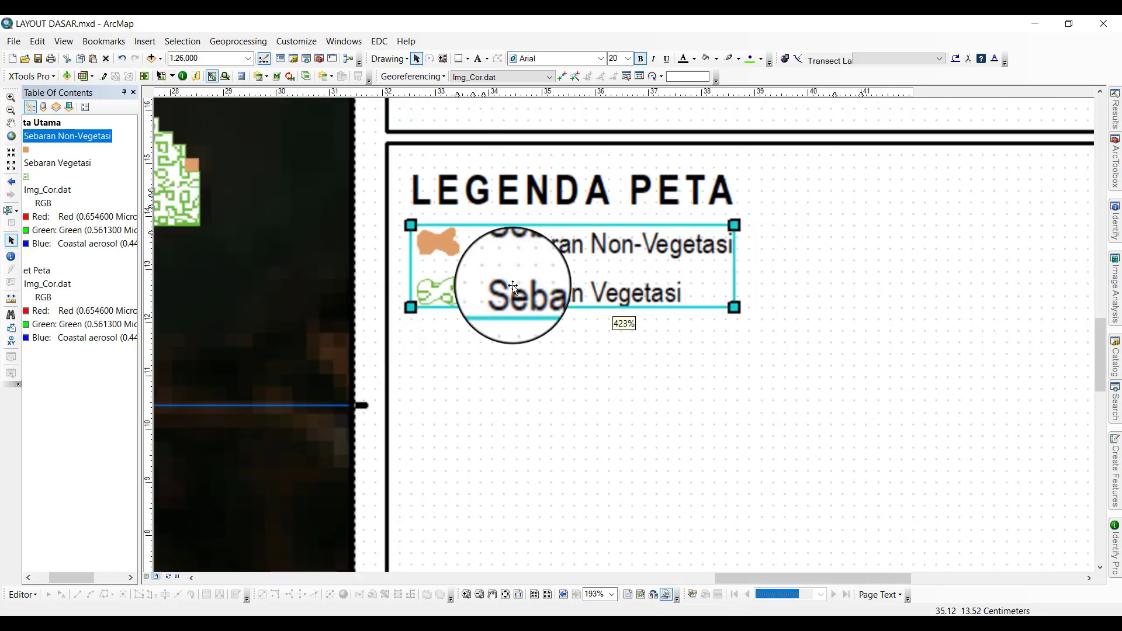
left_click_drag(493, 232, 511, 273)
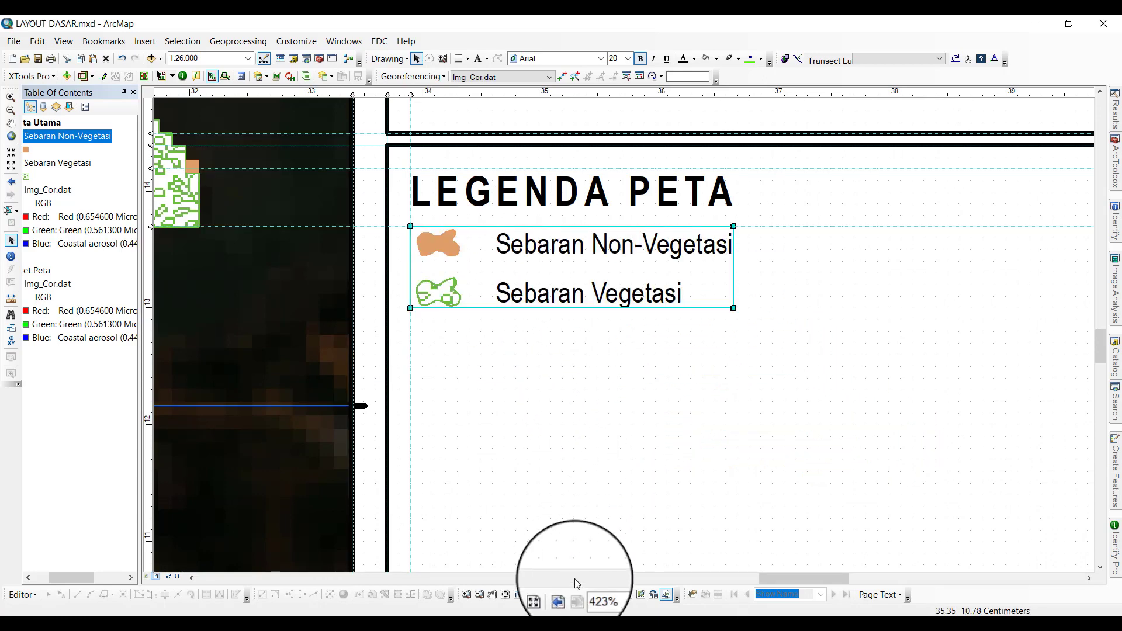
left_click(505, 594)
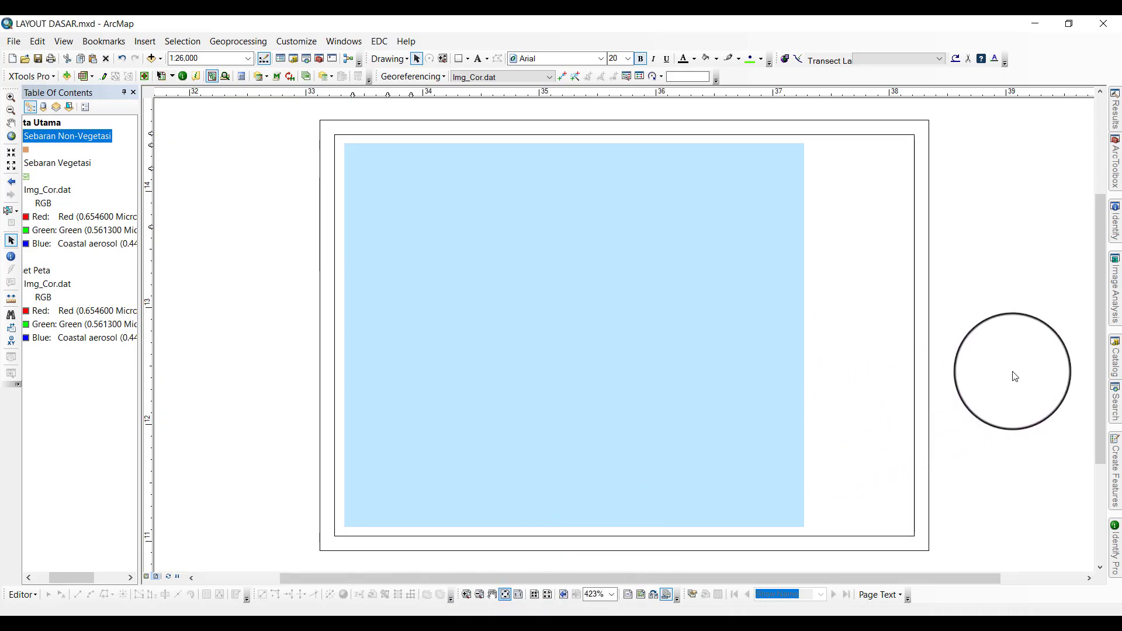
left_click(961, 435)
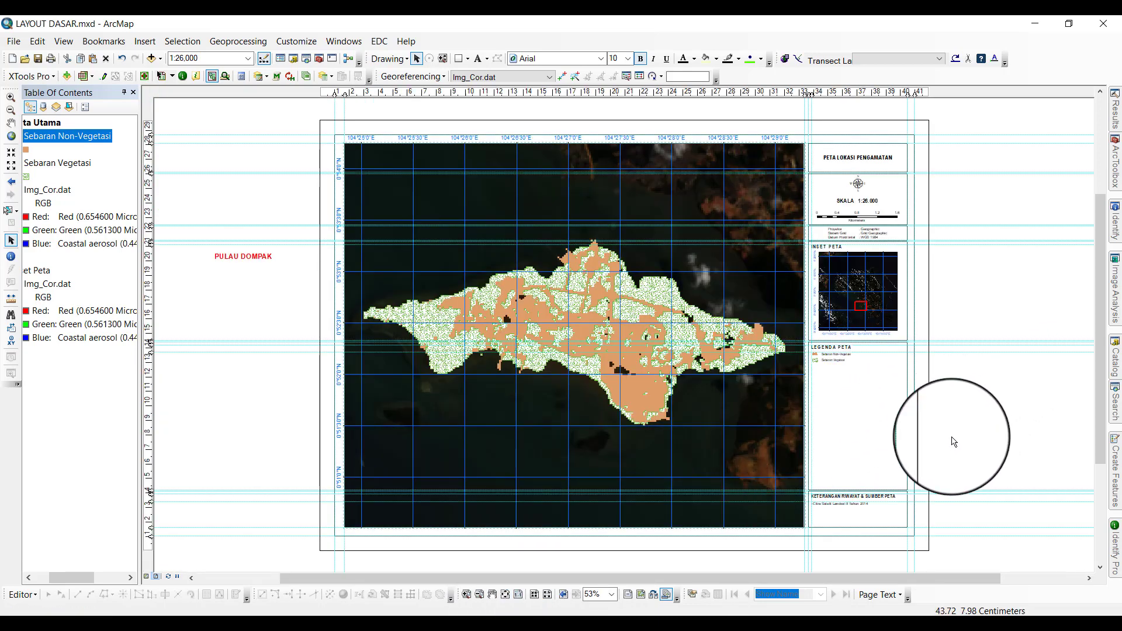
Save the map document.
left_click(37, 58)
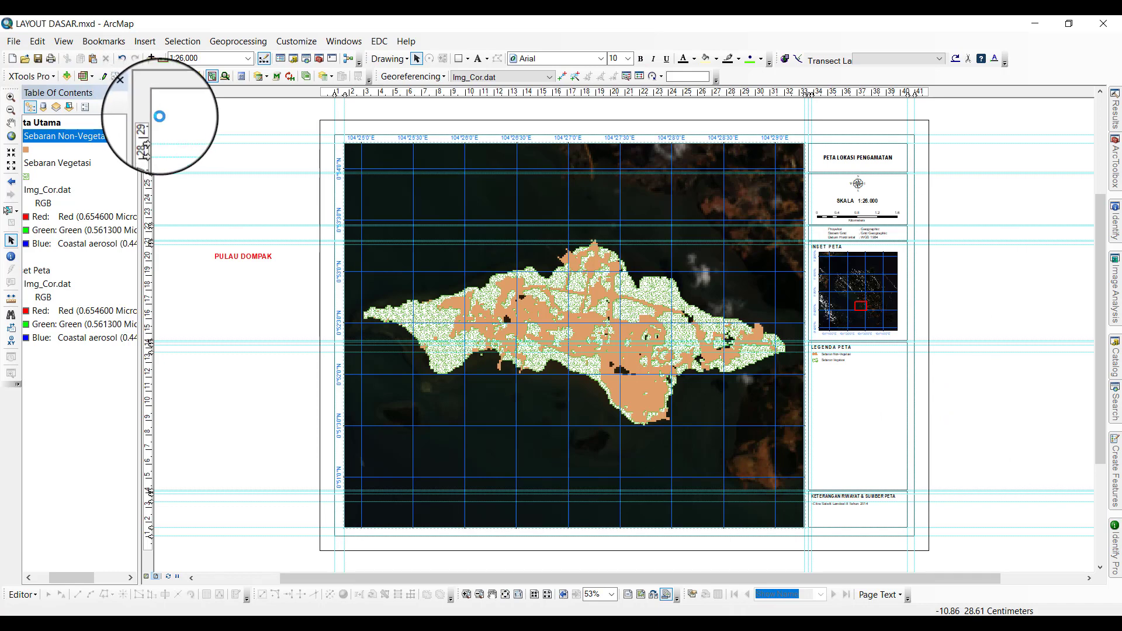
left_click(14, 40)
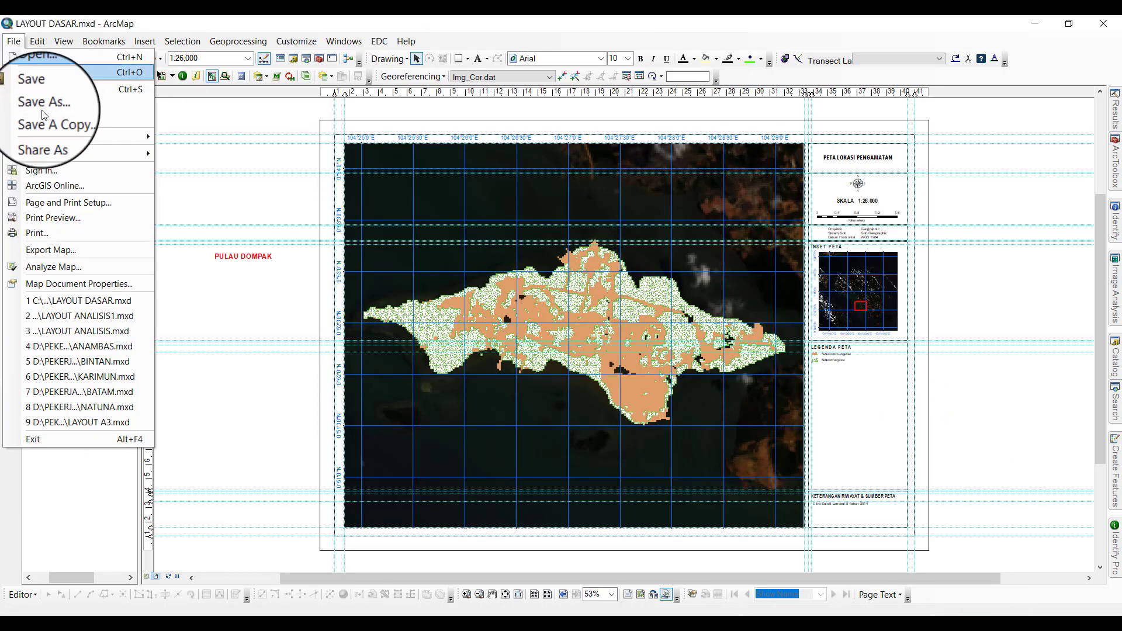
left_click(49, 249)
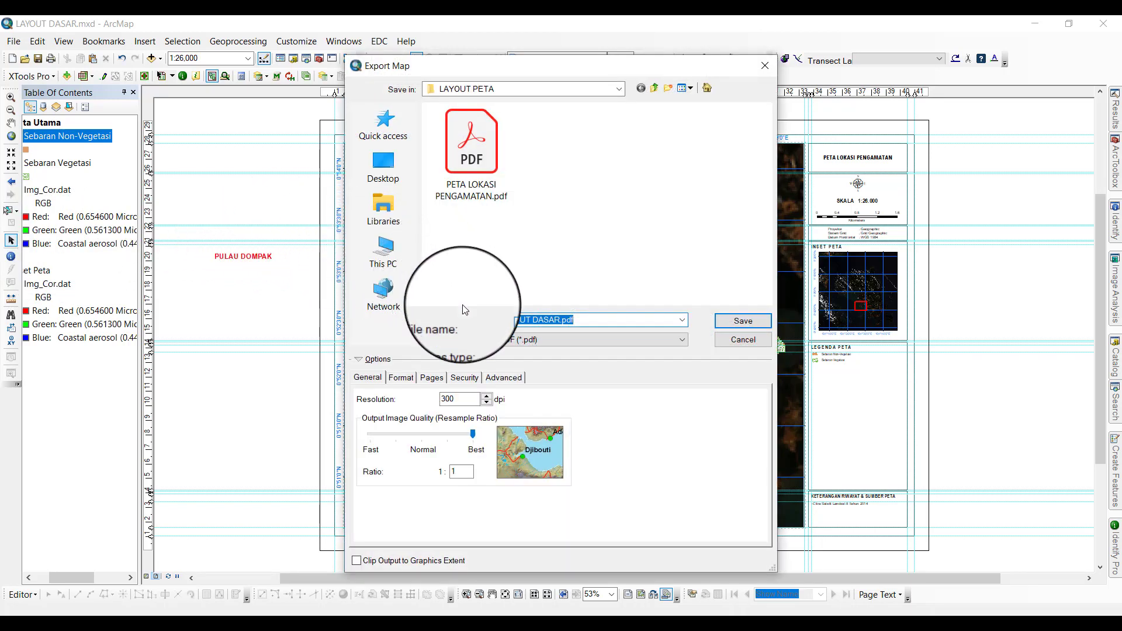
left_click(514, 340)
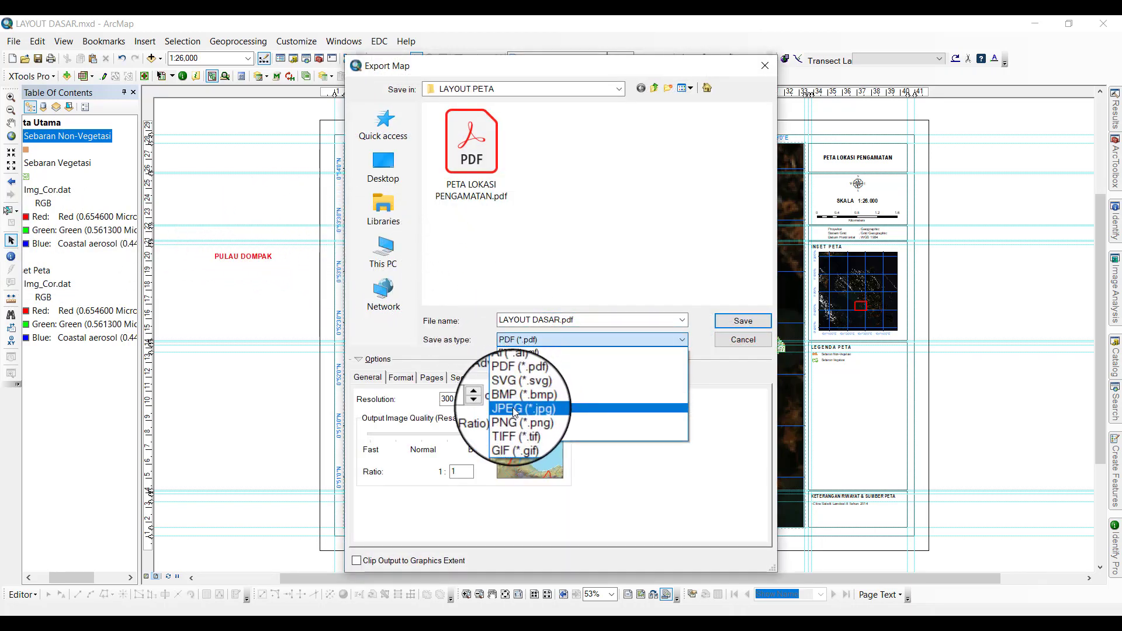
left_click(514, 409)
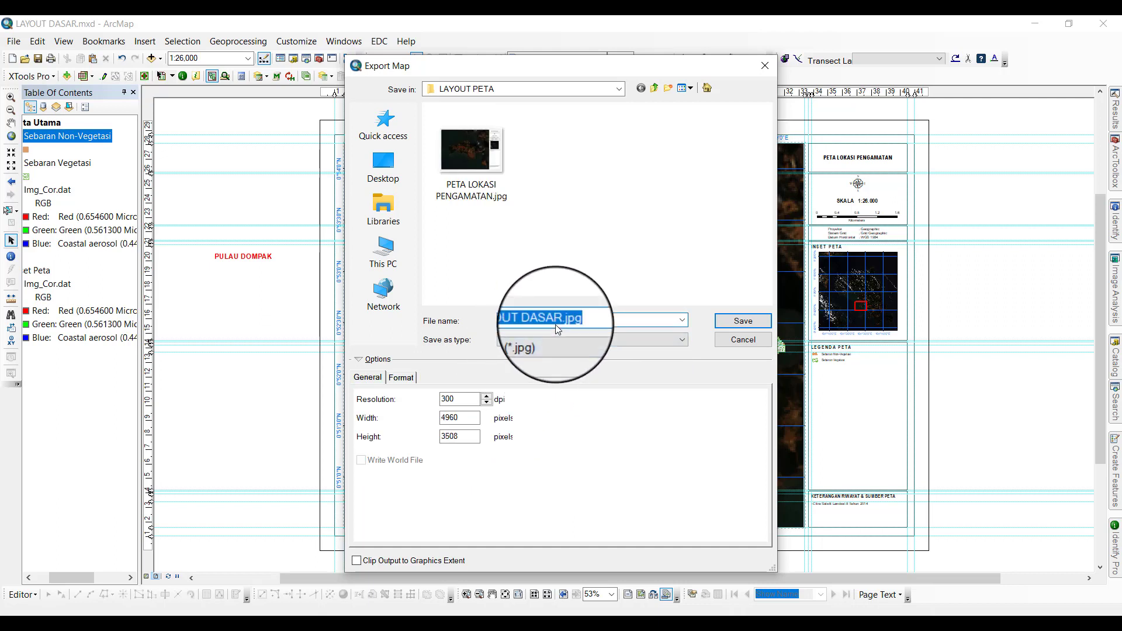
type("PETA SE")
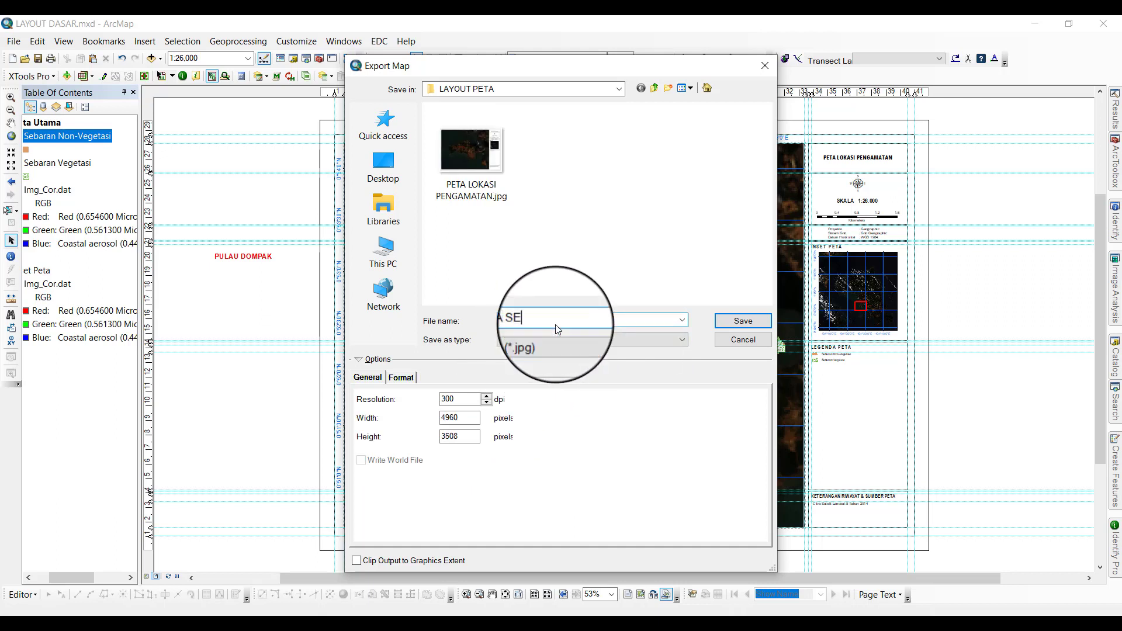
type("BARAN VEGETASI DAN NON-VEGETASI")
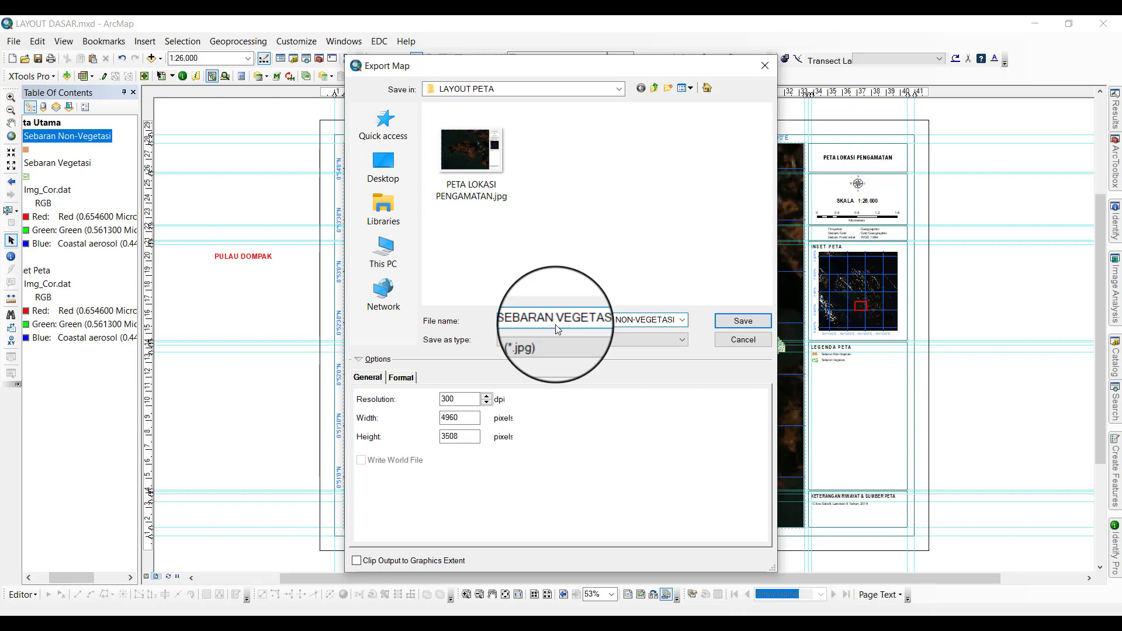
left_click(743, 341)
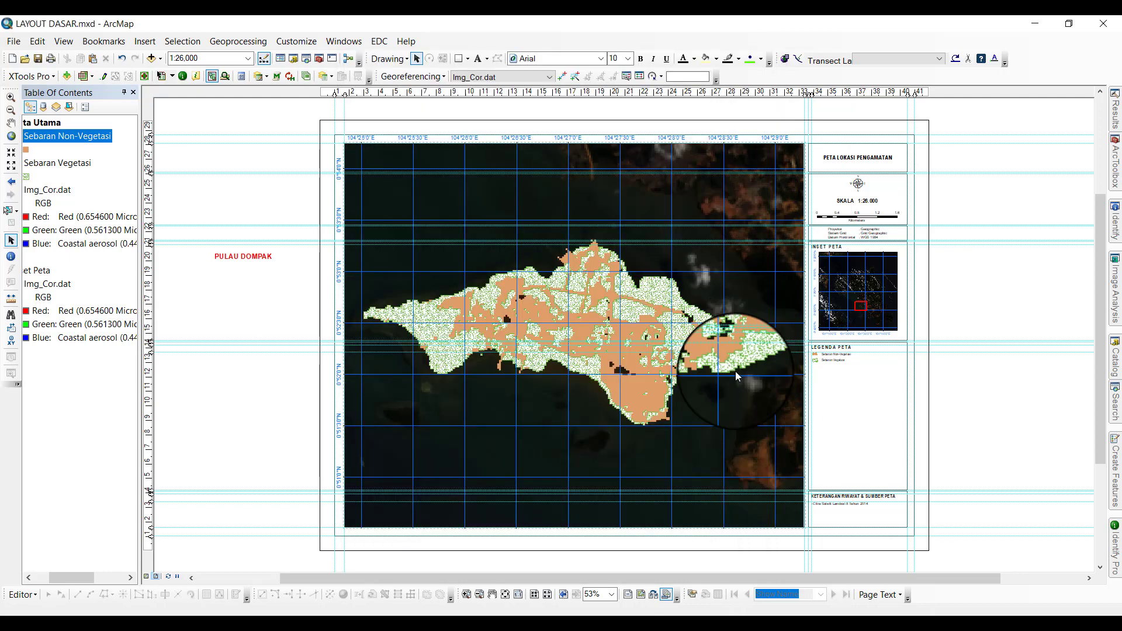
Open the properties of the layout's PETA LOKASI PENGAMATAN title text.
left_click(869, 158)
right_click(869, 159)
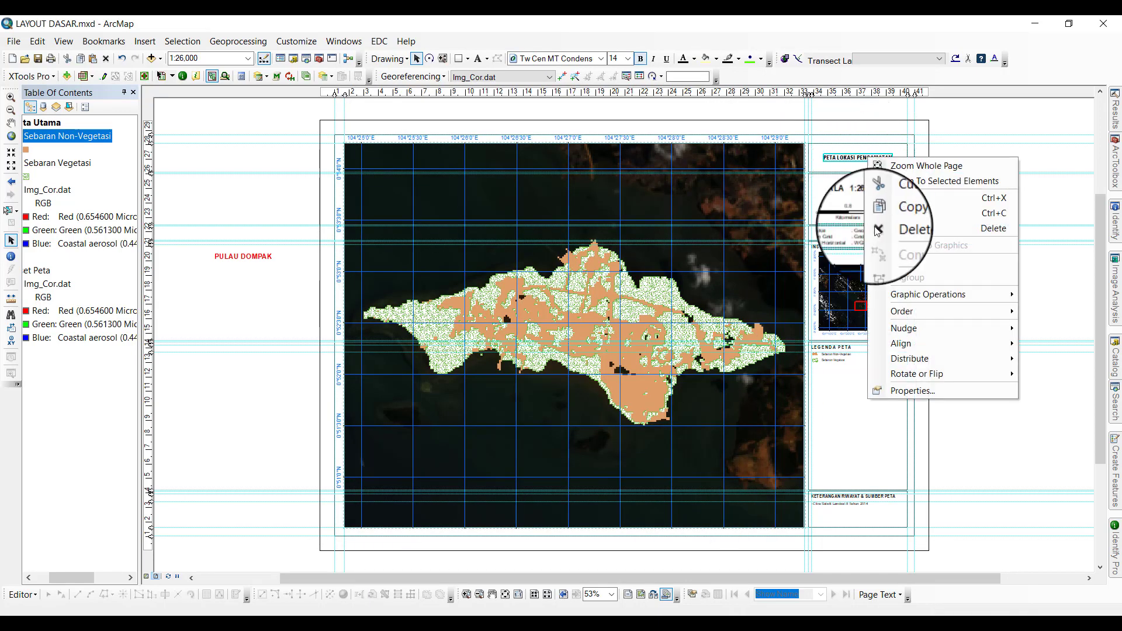
left_click(905, 392)
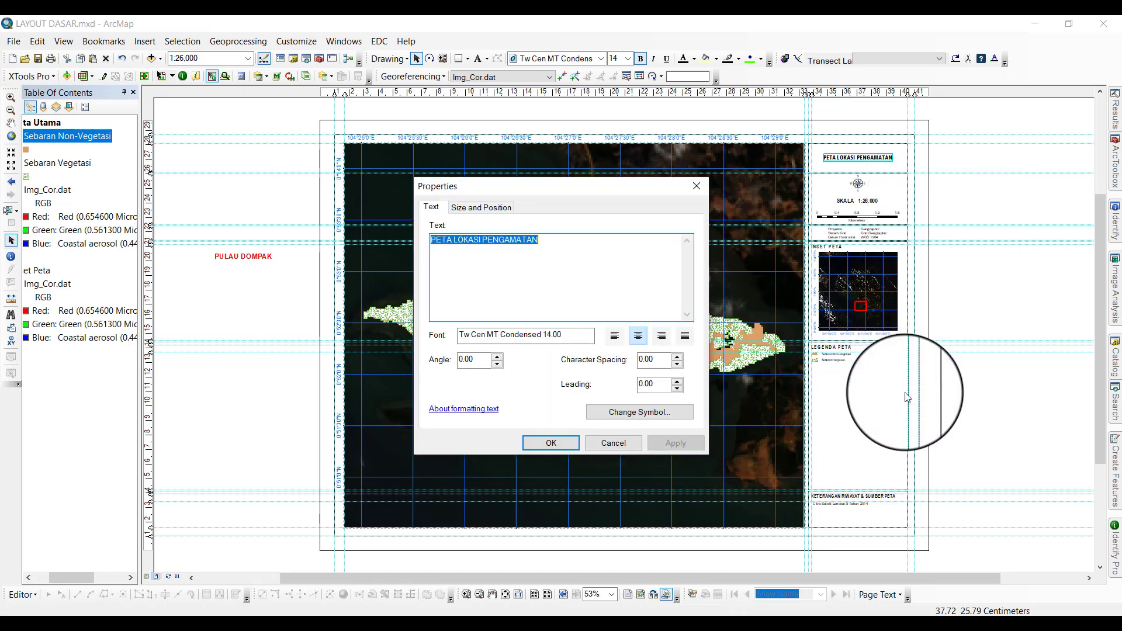
type("PETA KO")
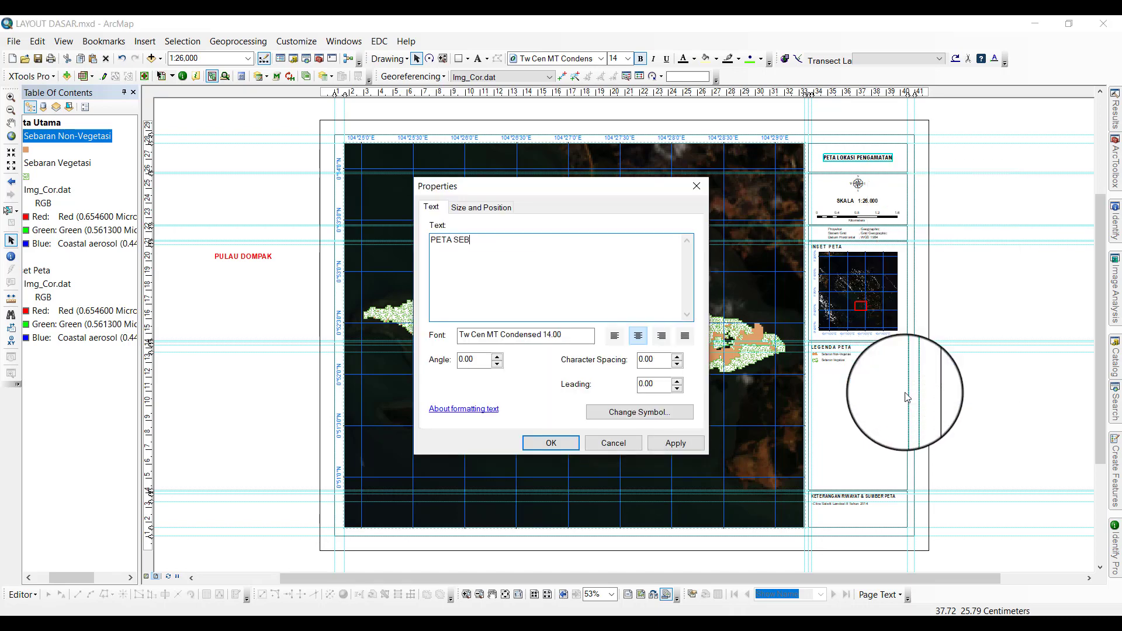
key("BackSpace")
key("BackSpace")
type("KONDISI SEBARAN VEGETASI")
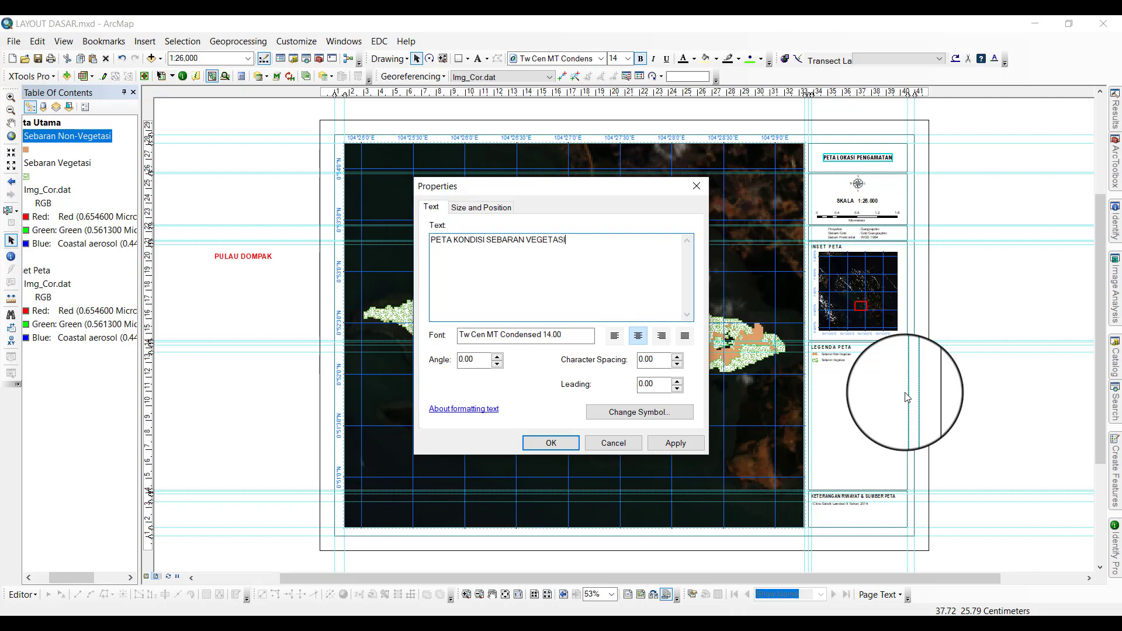
type(" DAN")
type("NON-VEGETAS")
type("I d")
key("BackSpace")
type("DI PULAU DOMPAK")
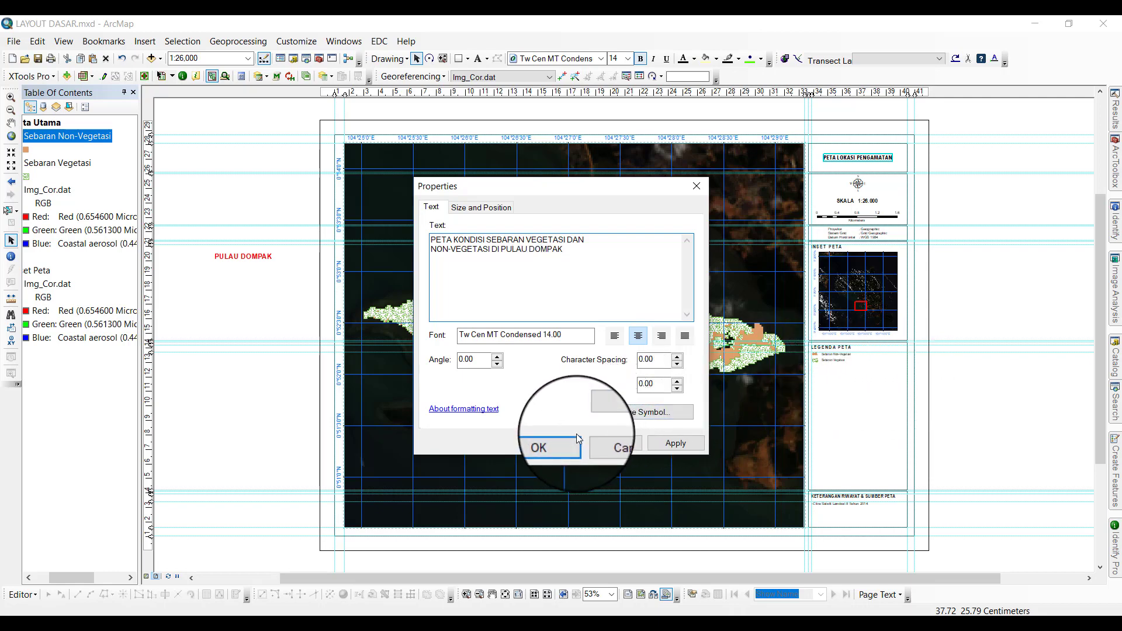
Replace the title text with three lines, "PETA HASIL KLASIFIKASI OBJEK", "MENGGUNAKAN METODE MDC" and "DI PULAU DOMPAK", and apply it.
key("ctrl+a")
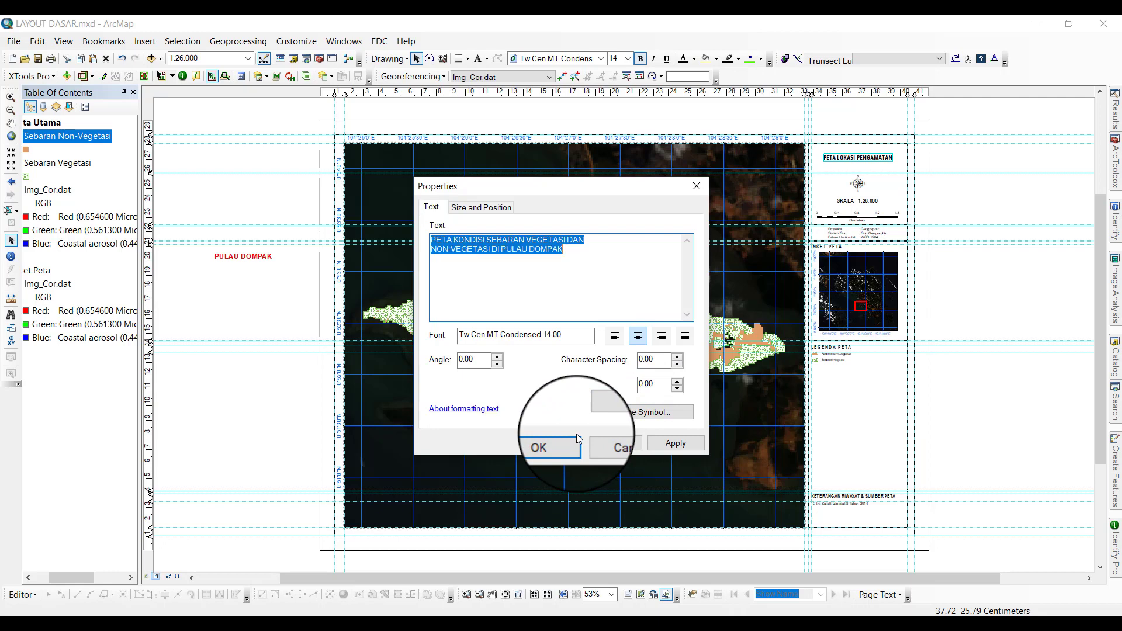
type("PETA HASIL ")
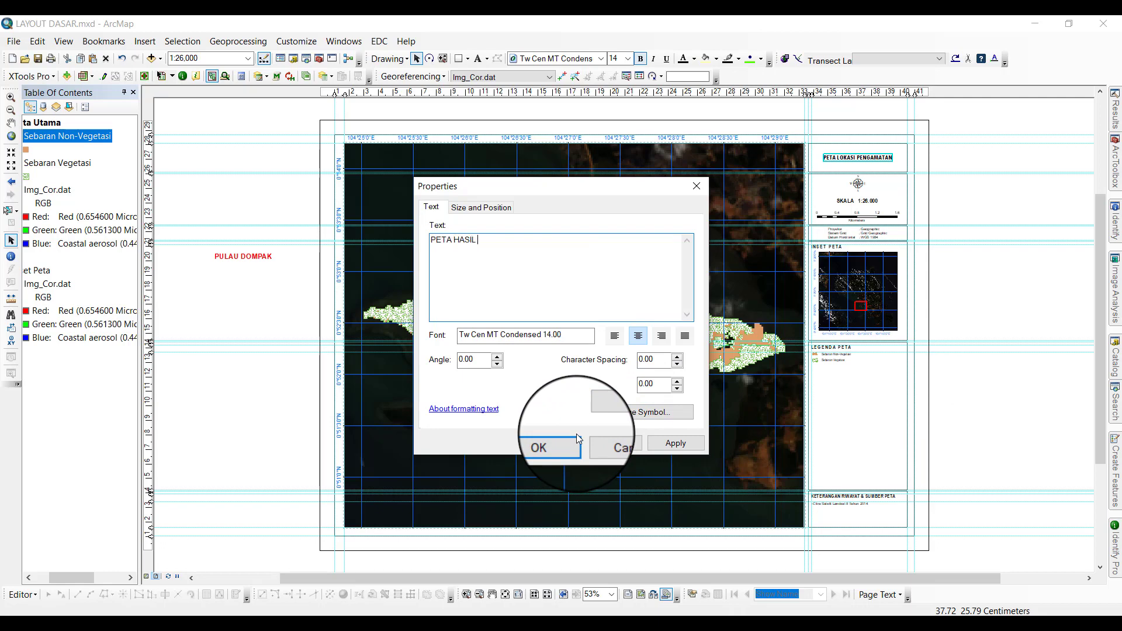
type("KLASIFIKASI ")
type("OBJEK ")
type("MENGGUNAKAN")
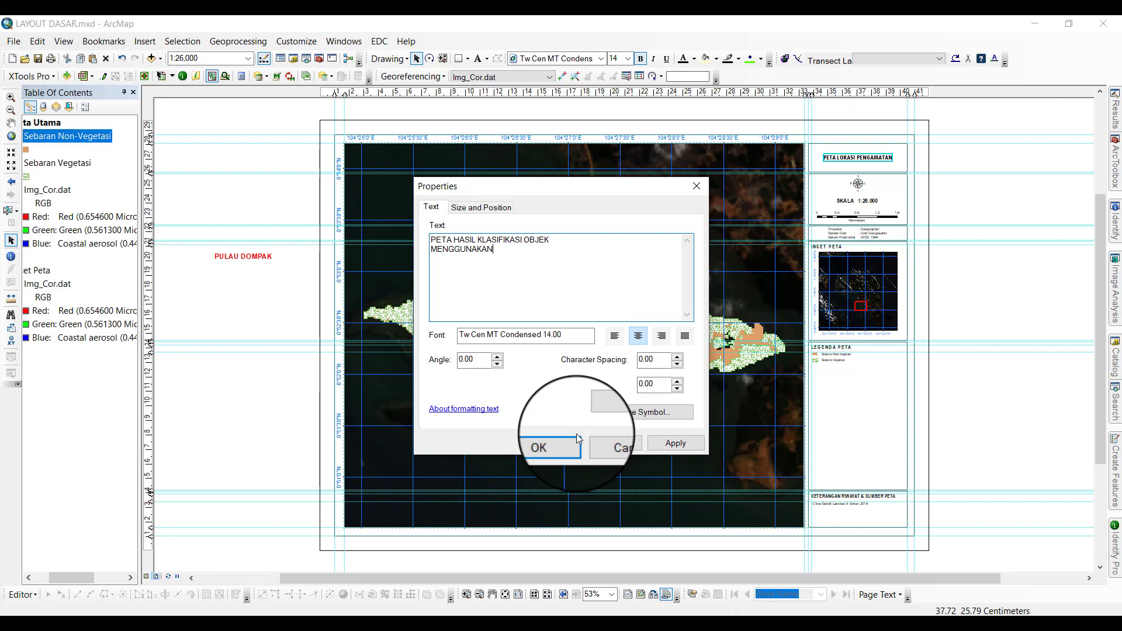
type("METODE MD")
key("BackSpace")
type("DI PULAU DOMPAK")
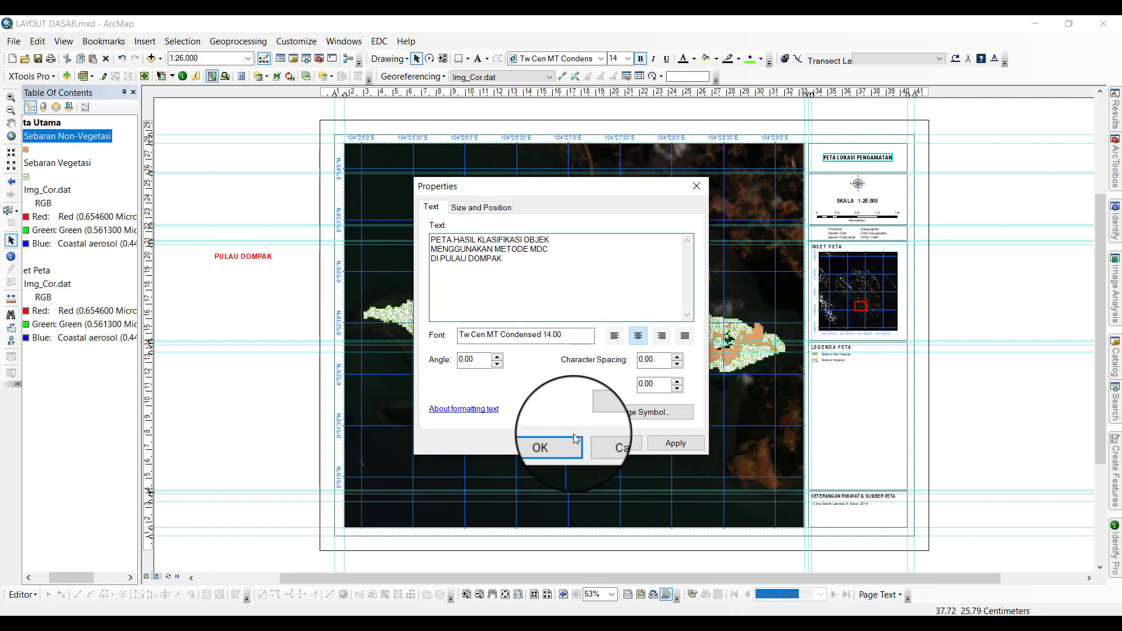
left_click(549, 444)
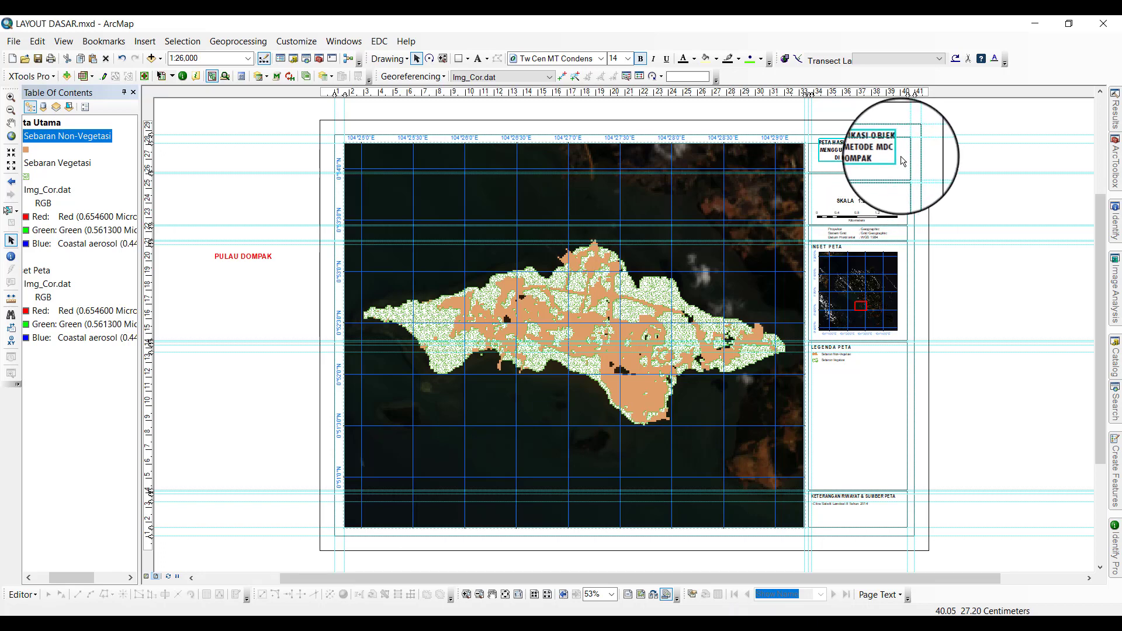
Align the map title to the vertical center of its surrounding frame, then deselect both elements.
scroll(930, 153, "up", 5)
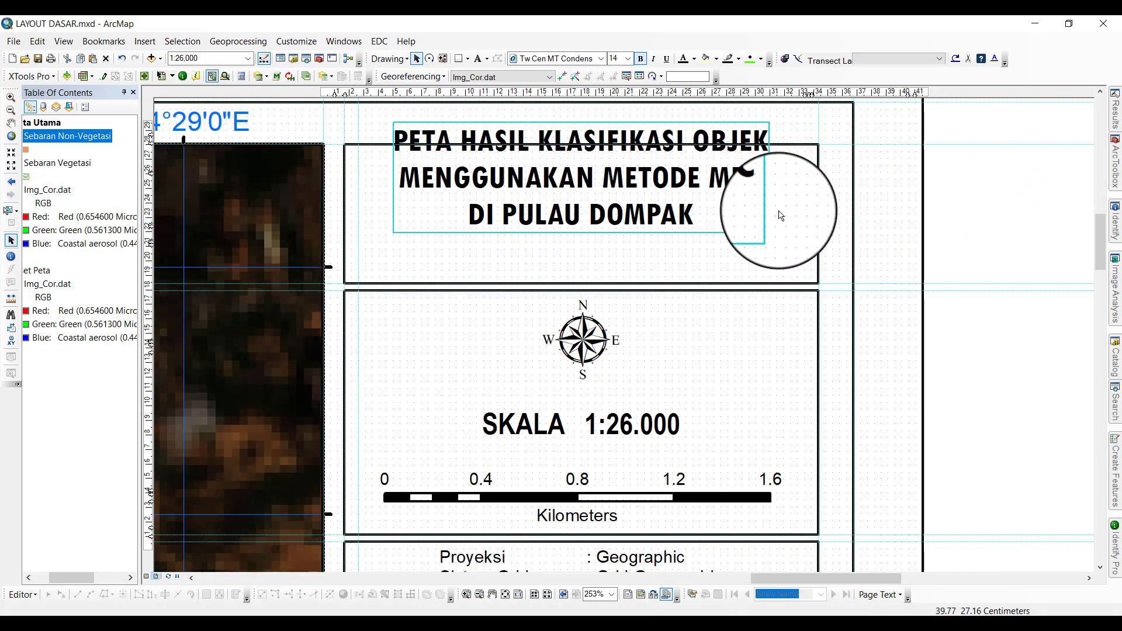
left_click(795, 228)
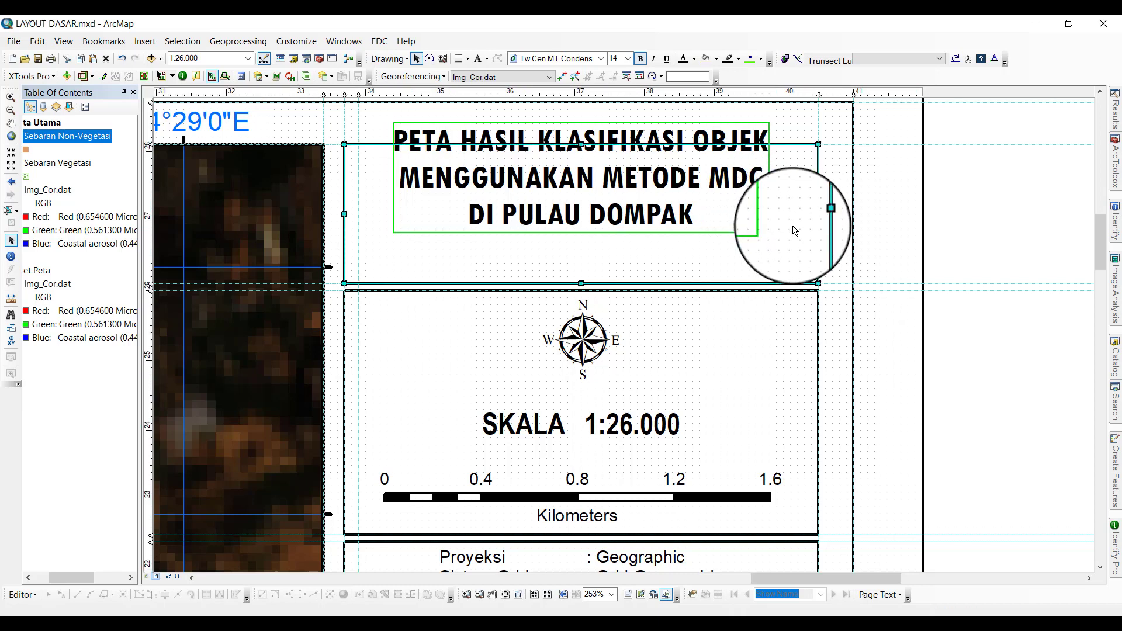
right_click(749, 207)
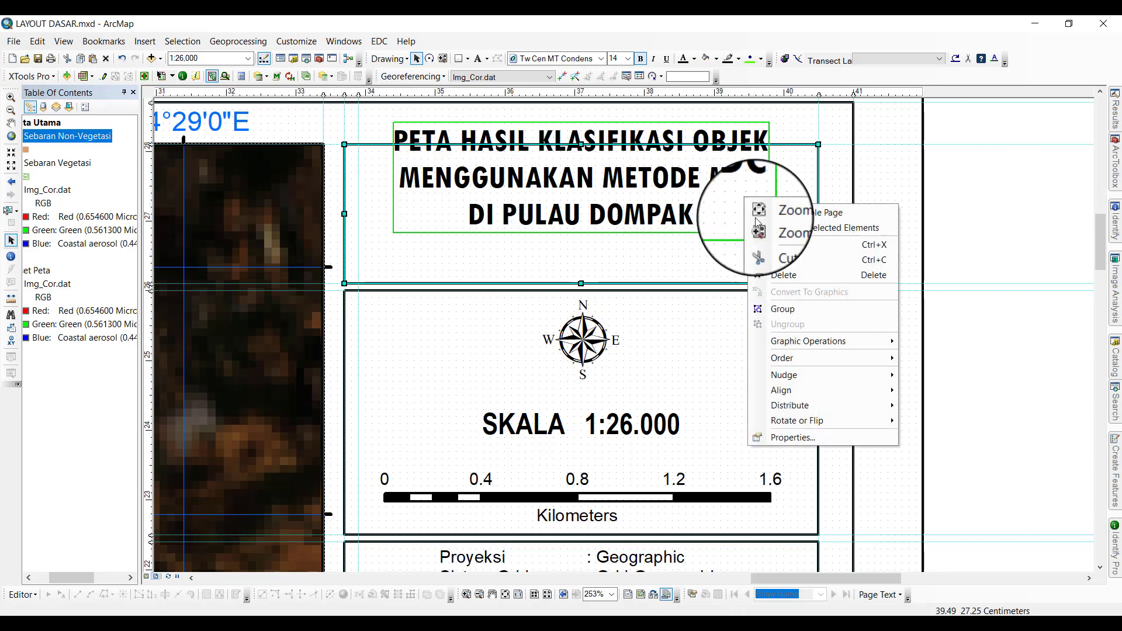
mouse_move(785, 389)
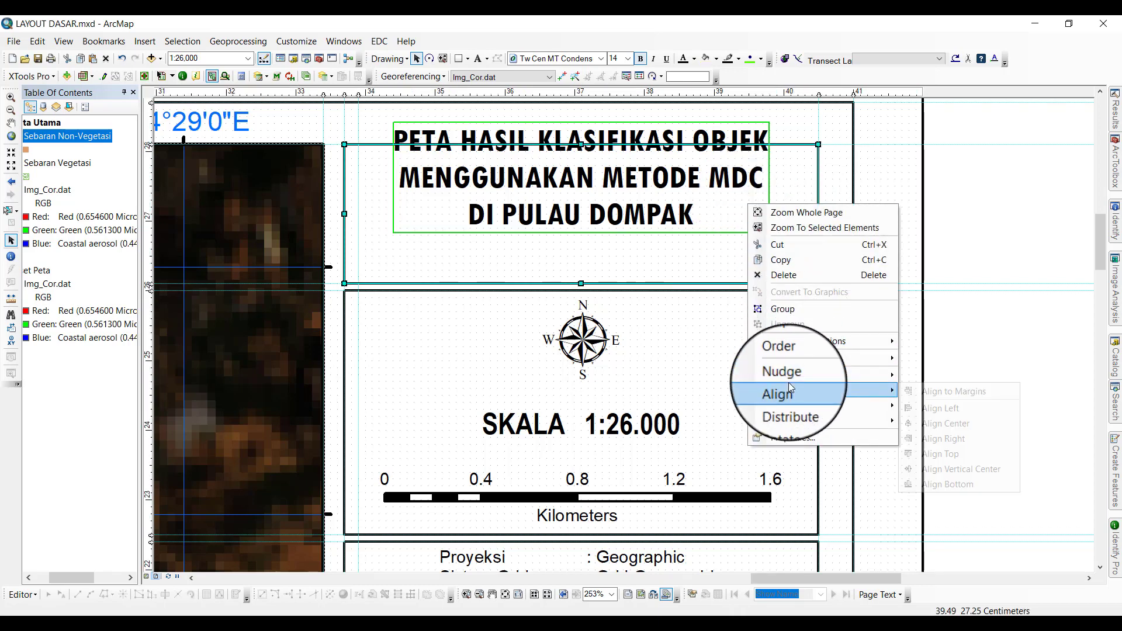
left_click(961, 468)
left_click(968, 278)
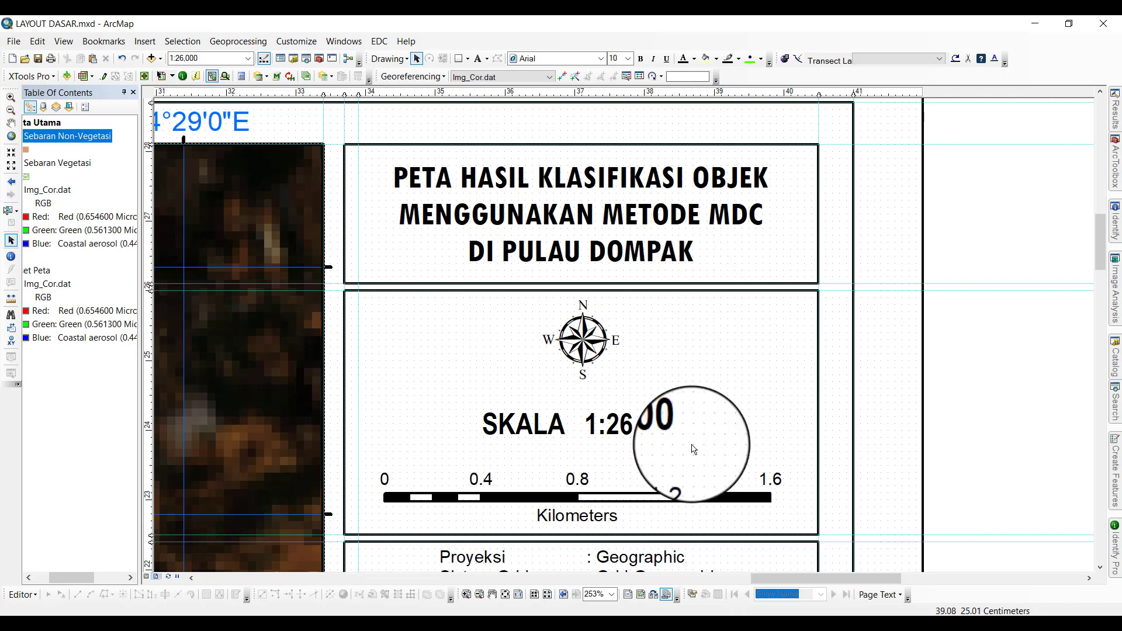
Add the line "- Hasil Klasifikasi Menggunakan Metode MDC" below the Landsat 8 entry in the map source text.
left_click(508, 594)
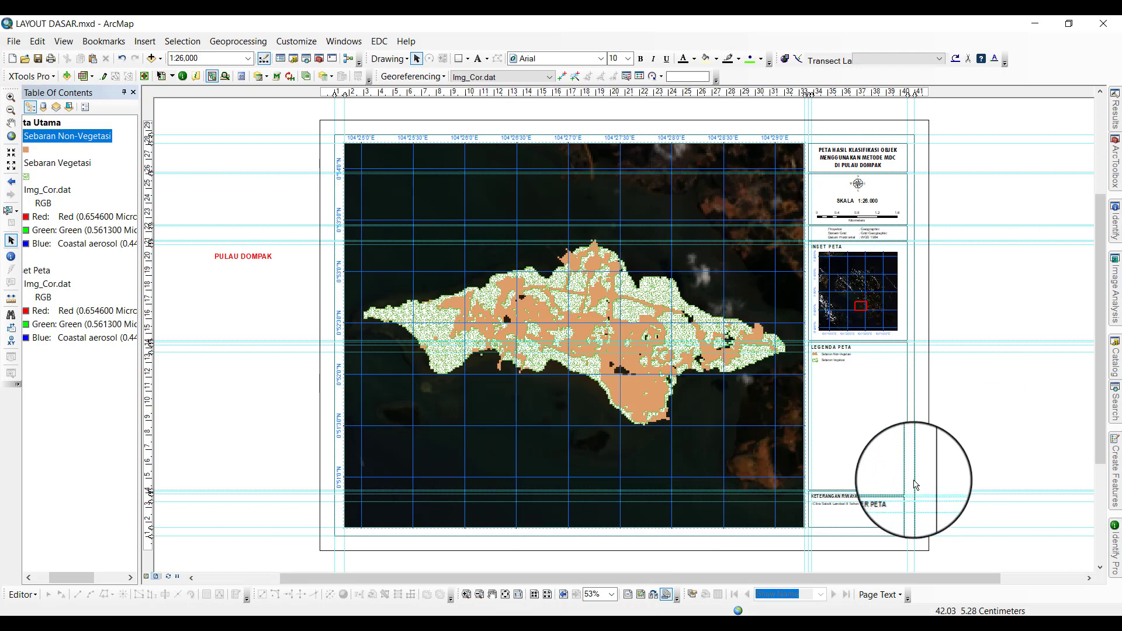
scroll(876, 540, "up", 8)
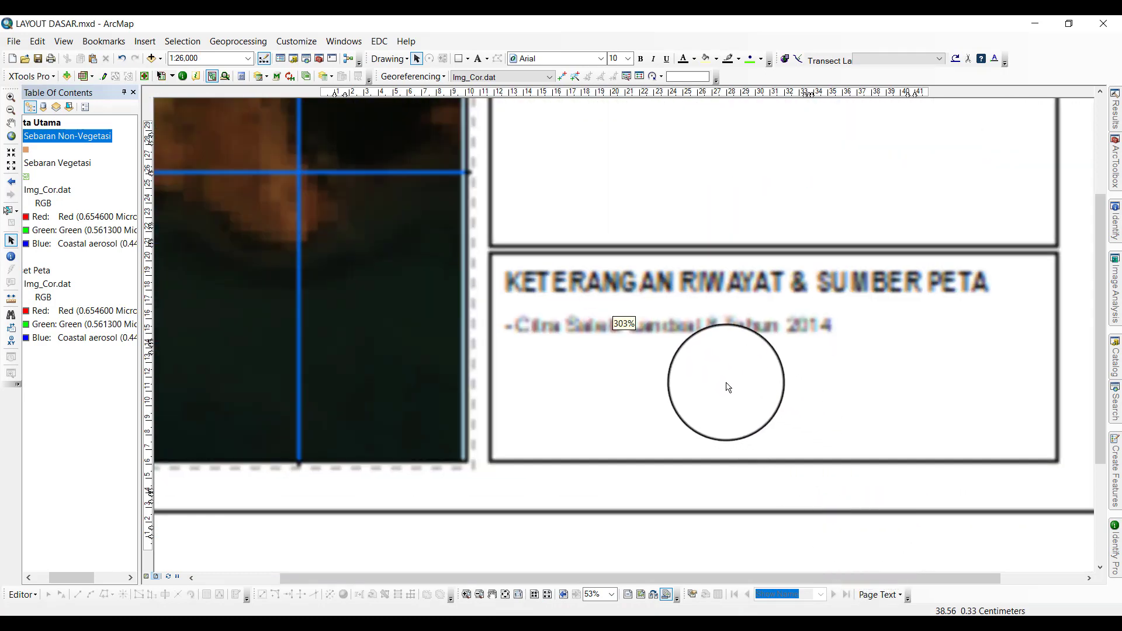
left_click(678, 331)
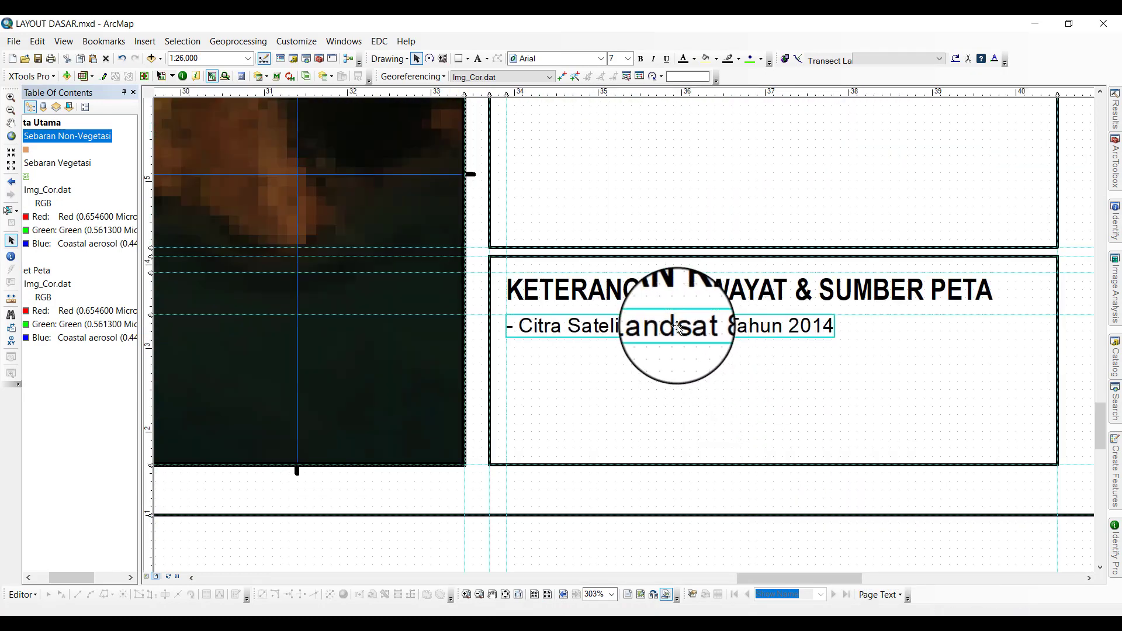
right_click(673, 327)
left_click(716, 558)
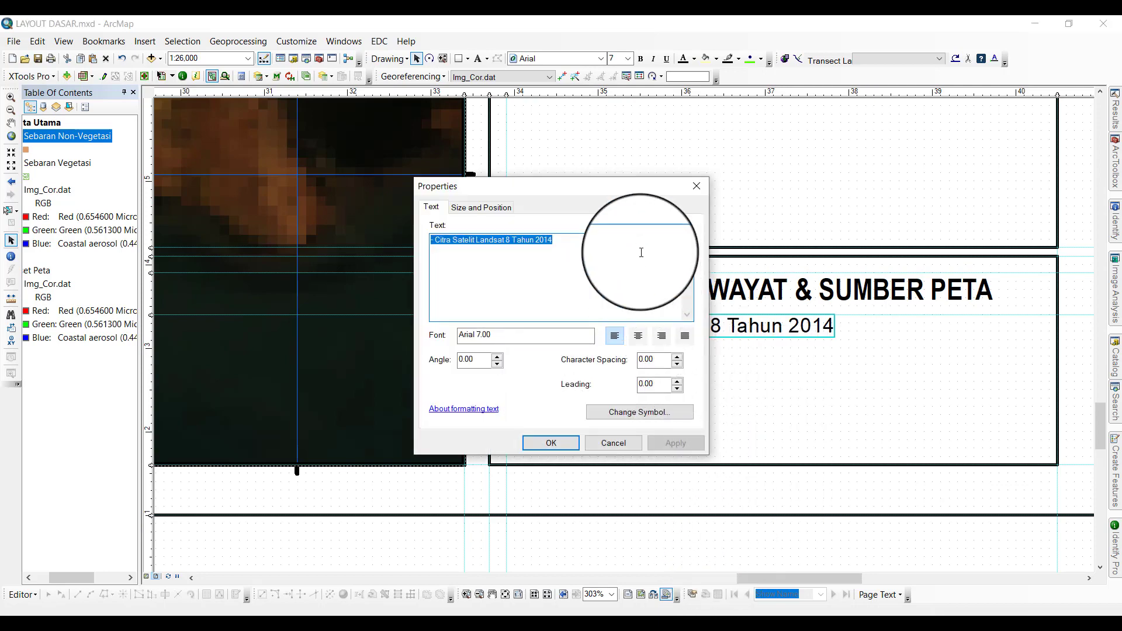
left_click(641, 252)
key("Return")
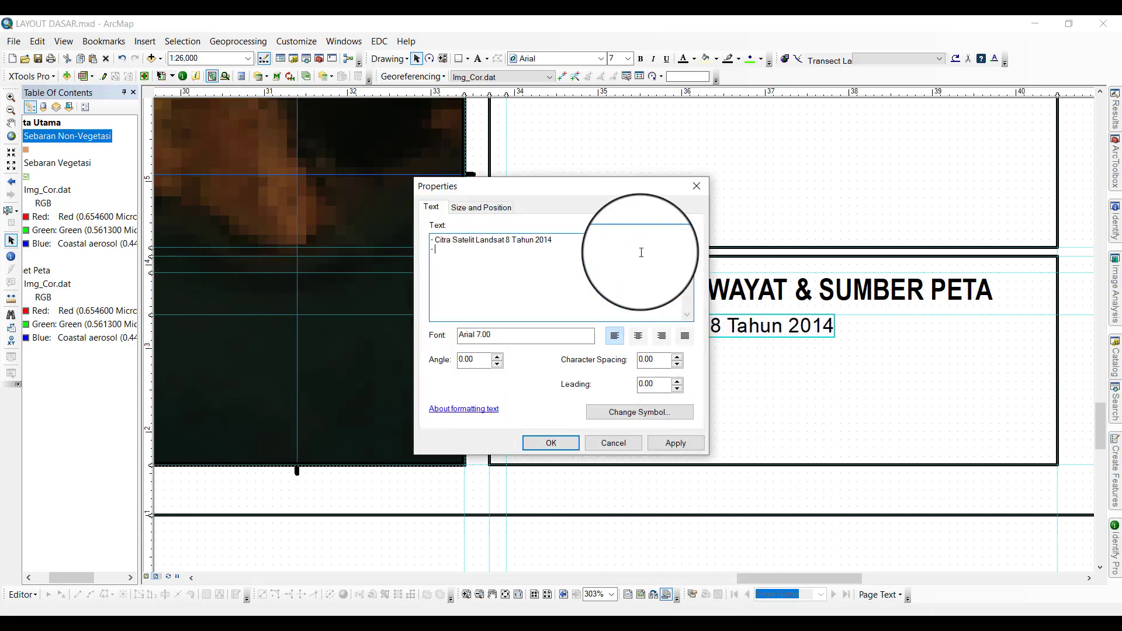
type("- Hasil Klasifikasi Menggunakan Metode")
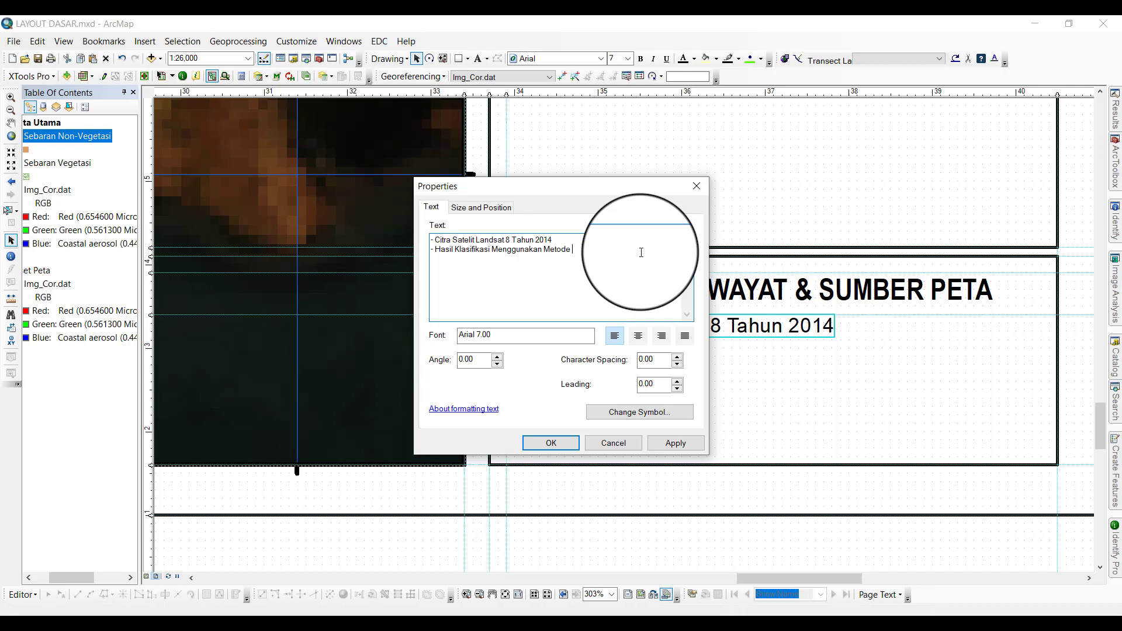
type(" MDC")
left_click(550, 443)
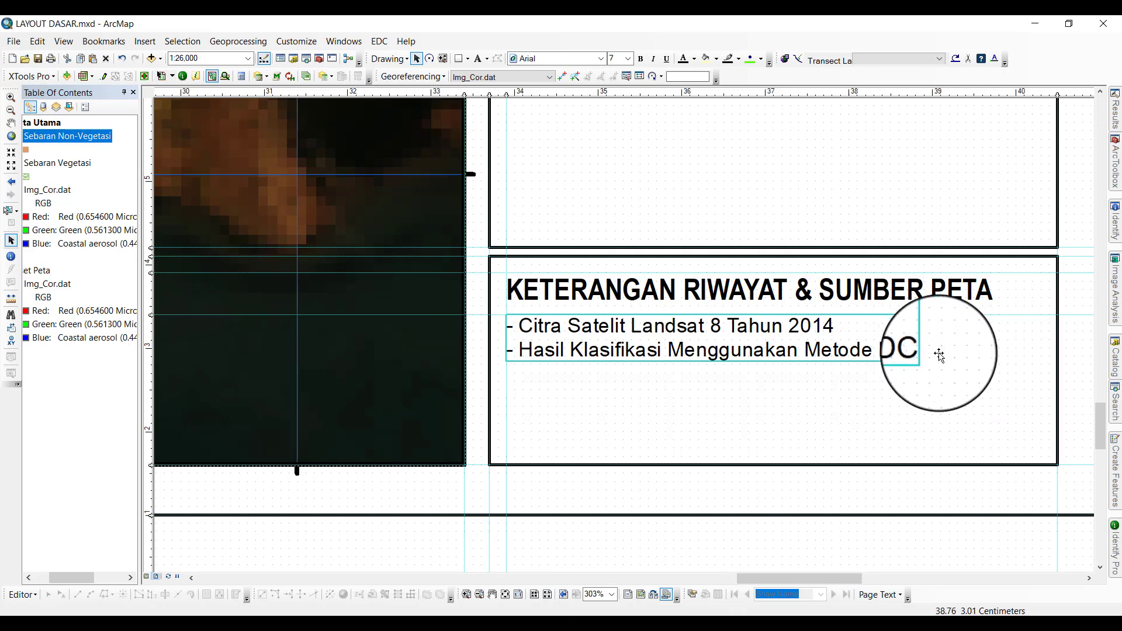
Export the full layout as a JPEG named PETA KLASIFIKASI MDC in the LAYOUT PETA folder.
left_click(503, 594)
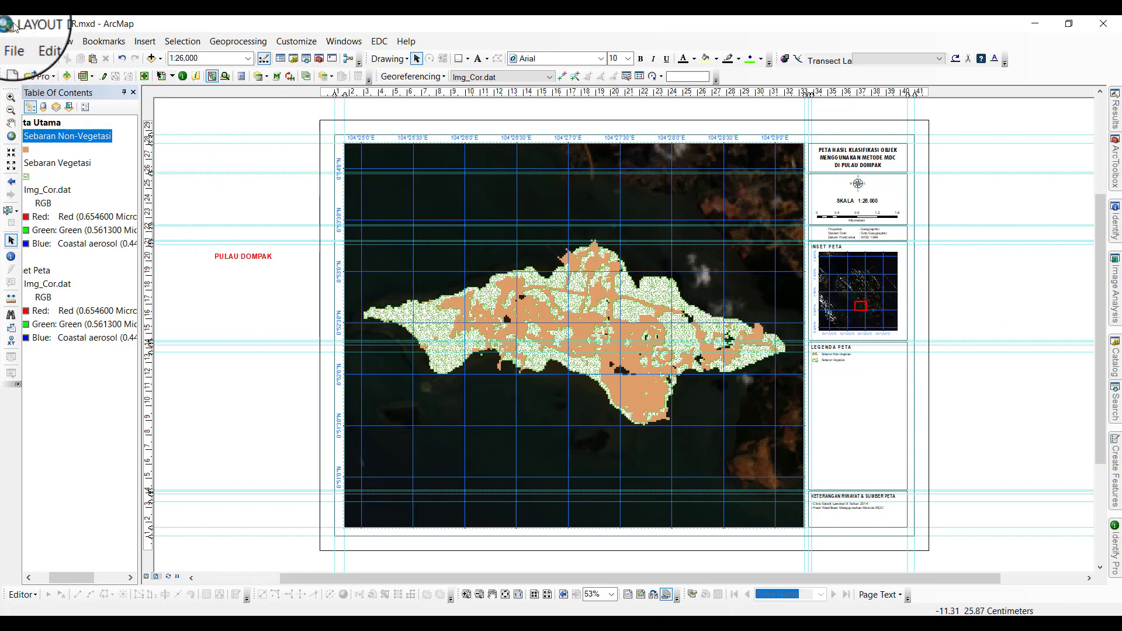
left_click(18, 41)
left_click(64, 249)
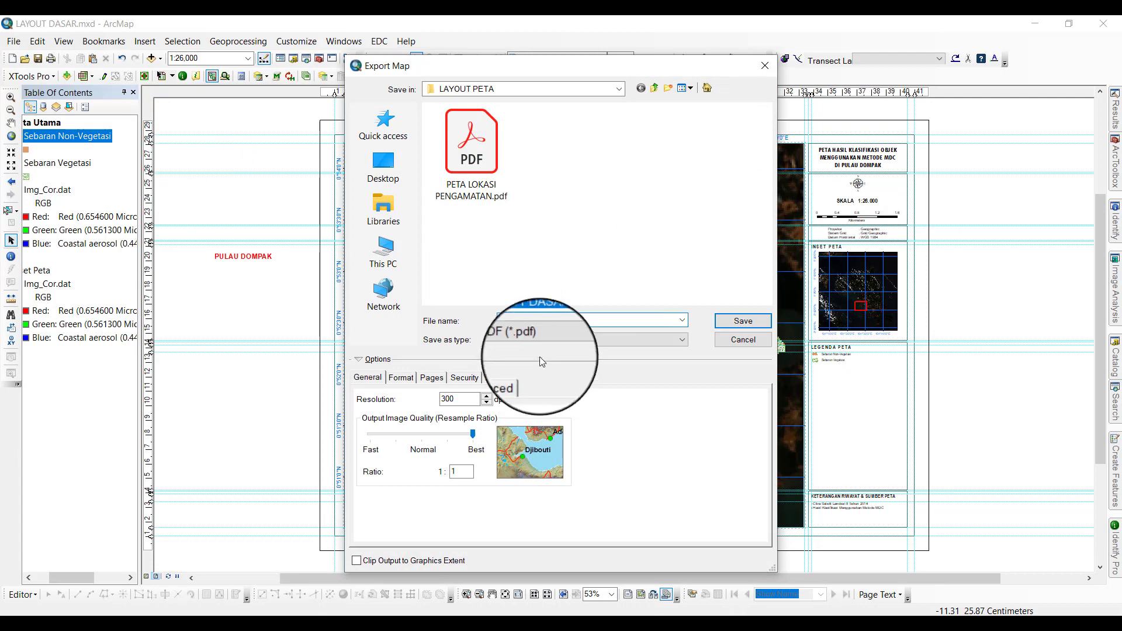
left_click(524, 341)
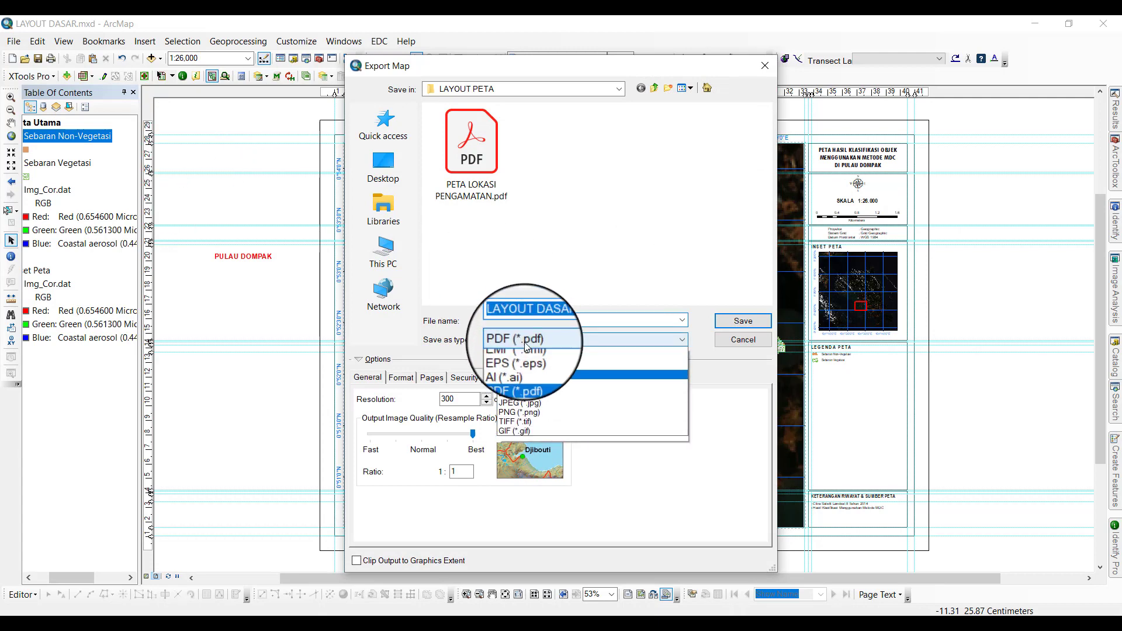
left_click(517, 409)
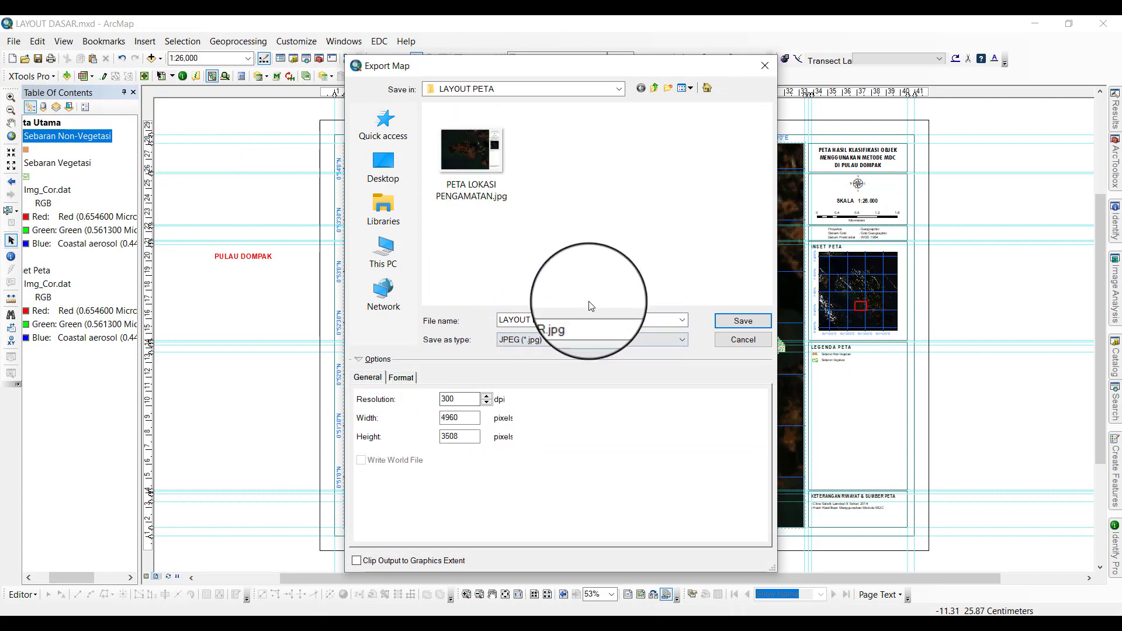
triple_click(595, 320)
type("PETA")
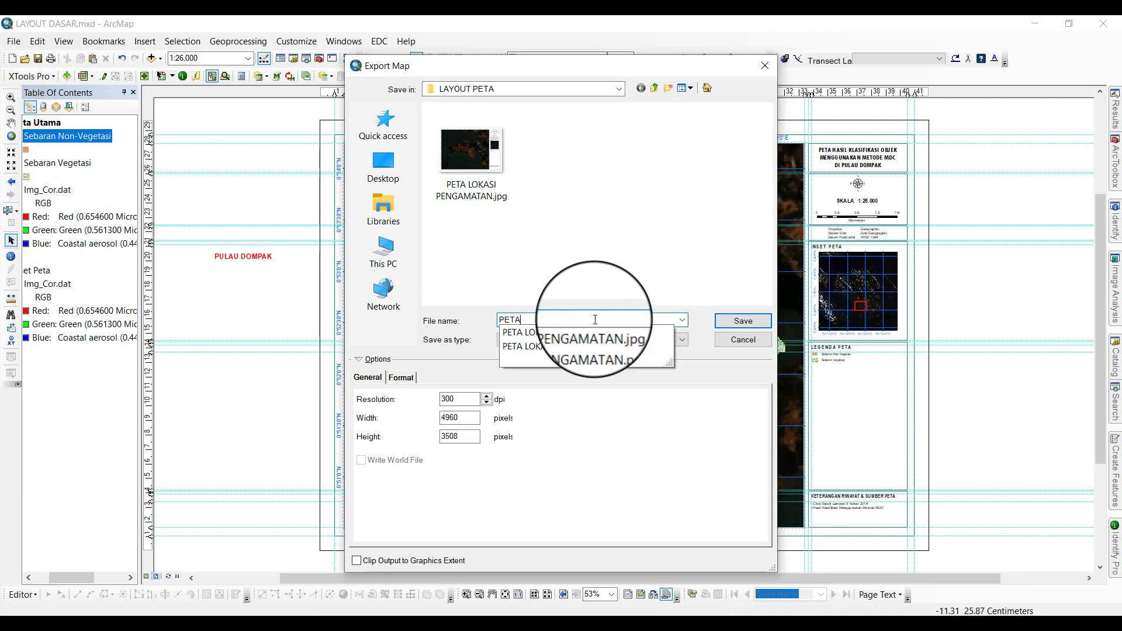
type(" KLASIFIKASI MD")
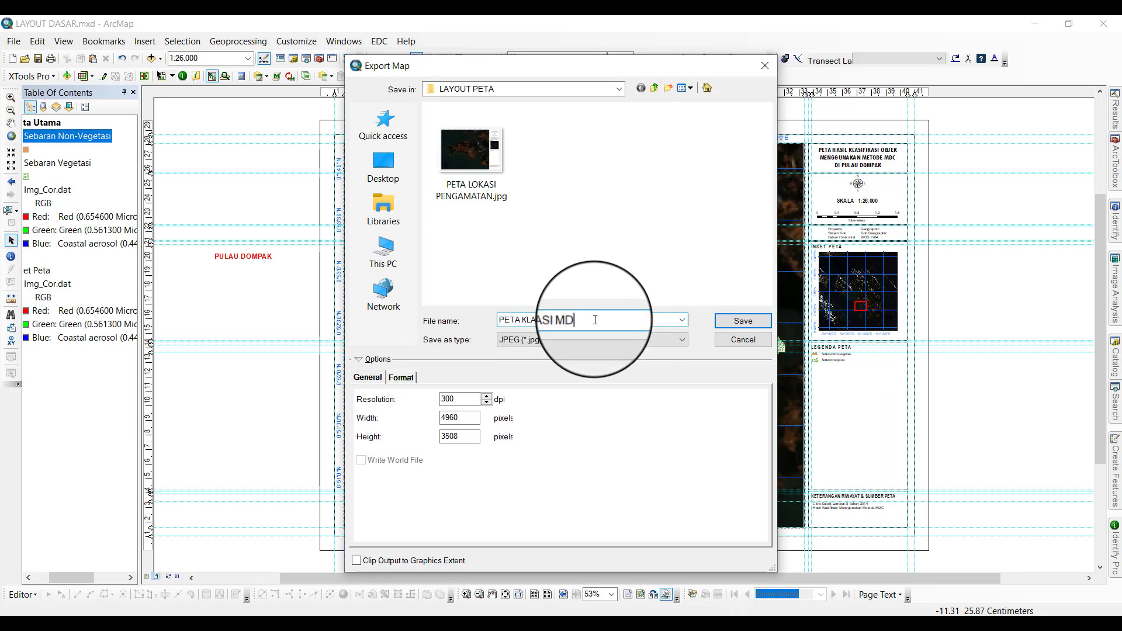
type("C")
key("Return")
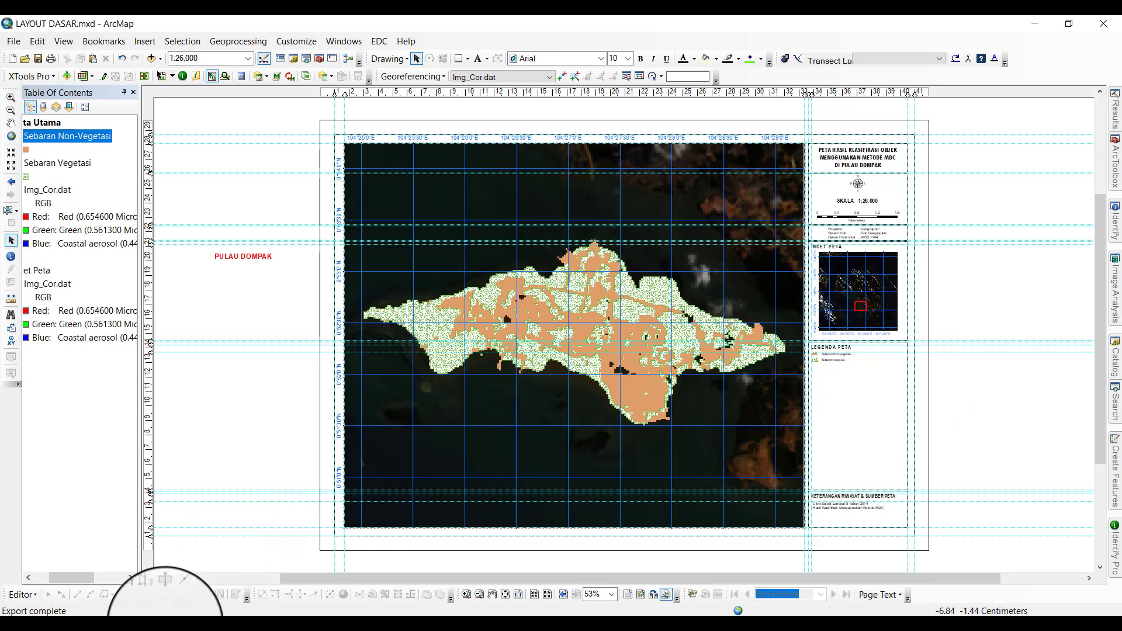
Switch to File Explorer and inspect the exported PETA KLASIFIKASI MDC.jpg in the photo viewer, closing the viewer when done.
left_click(131, 613)
left_click(153, 240)
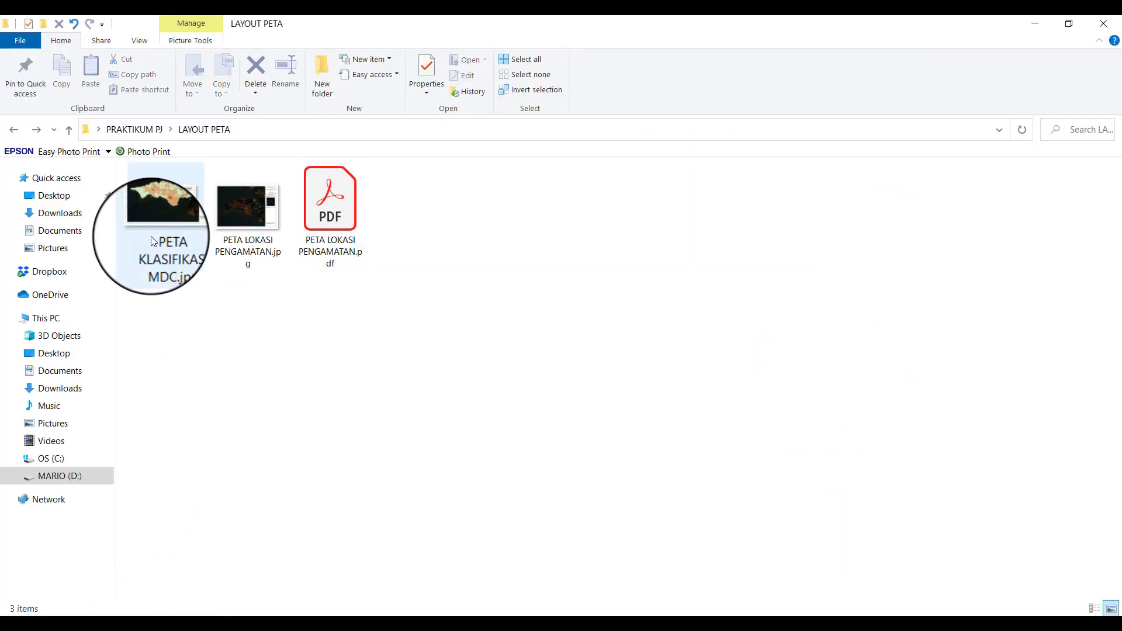
double_click(153, 242)
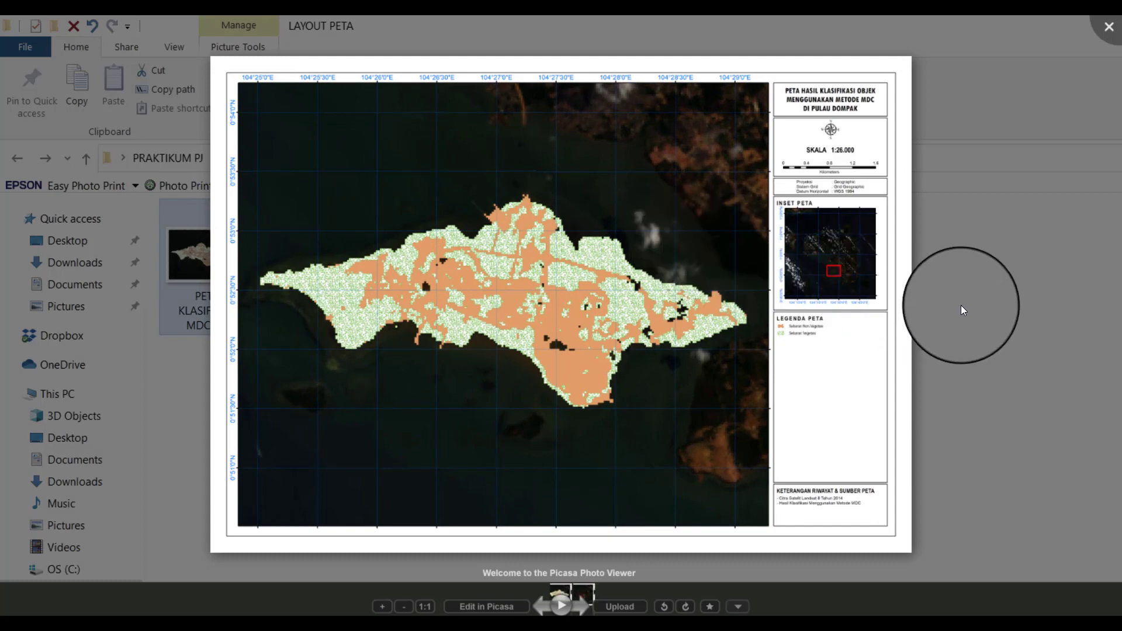
scroll(961, 308, "up", 2)
scroll(960, 308, "down", 2)
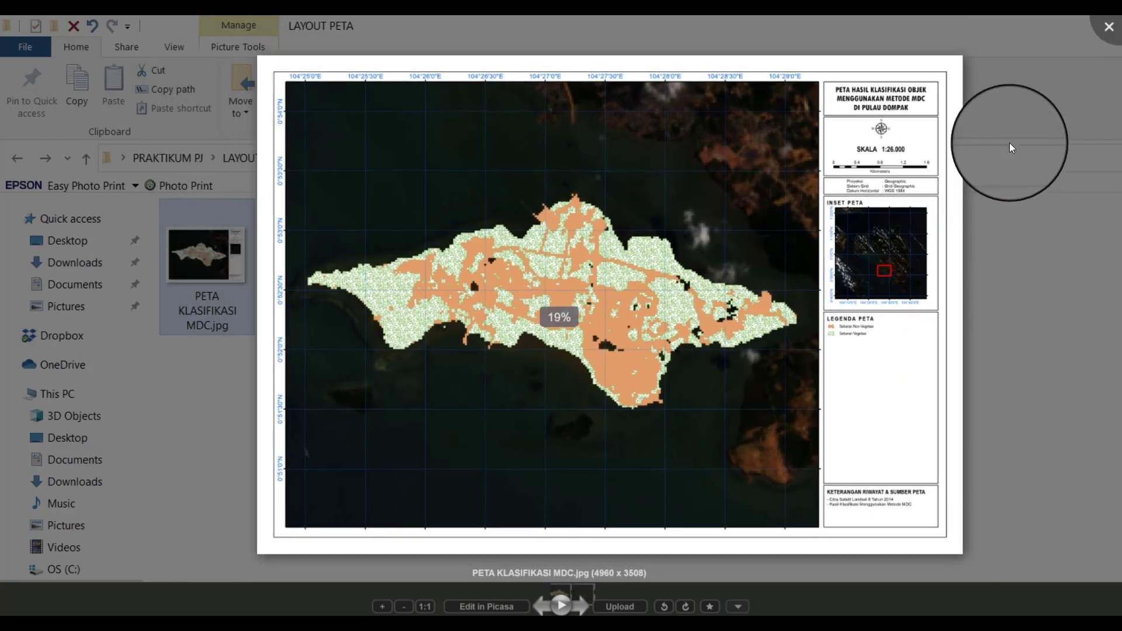
left_click(1104, 29)
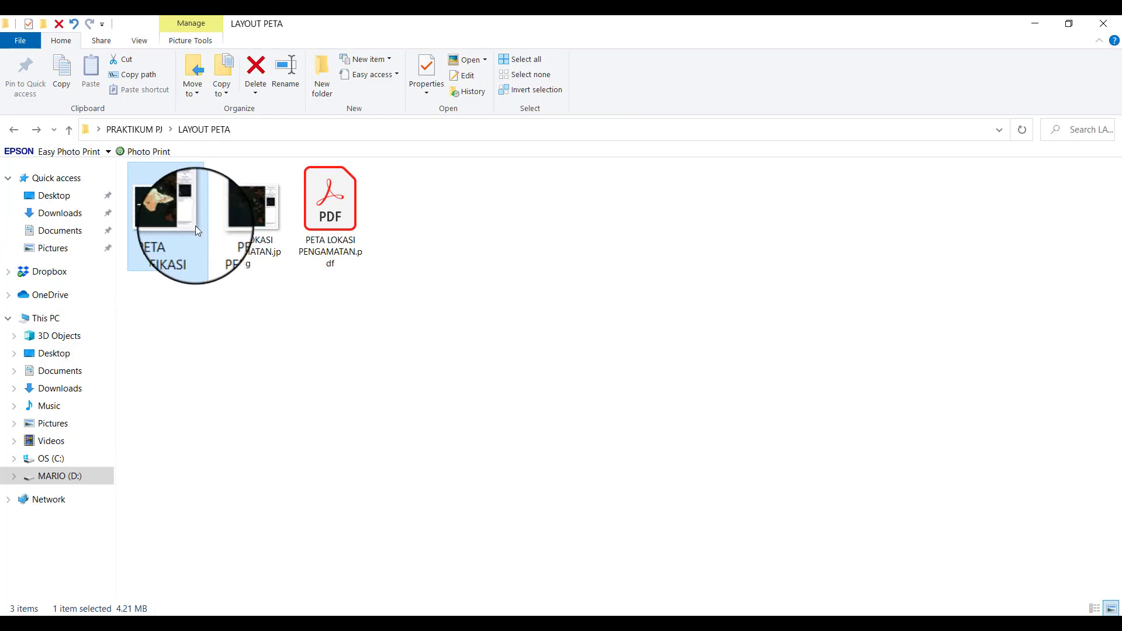
double_click(187, 222)
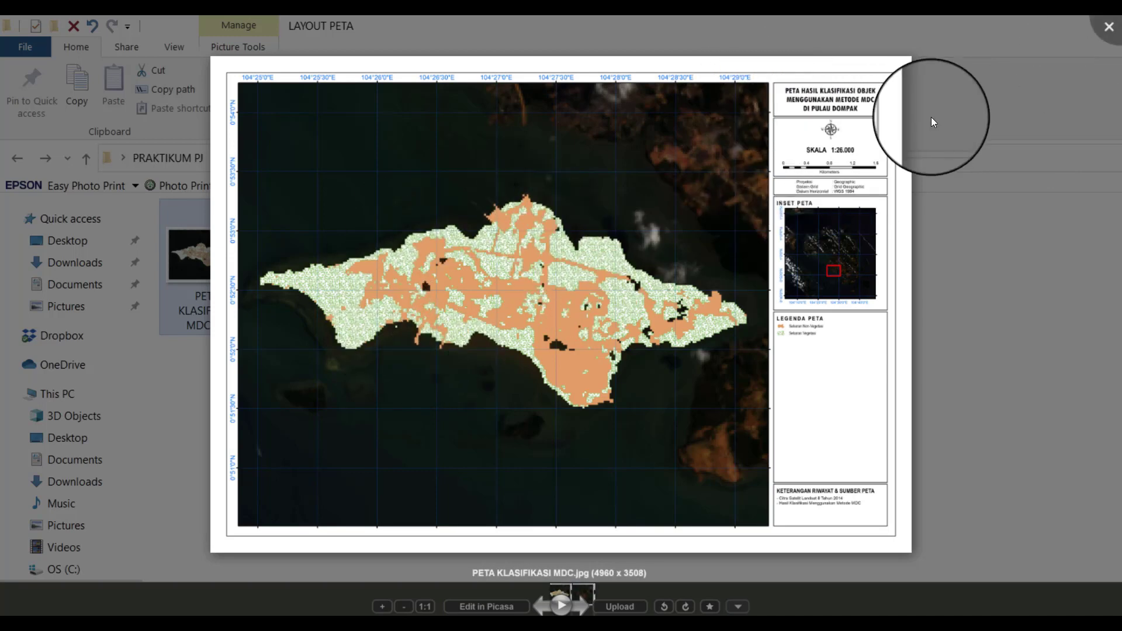
left_click(1108, 27)
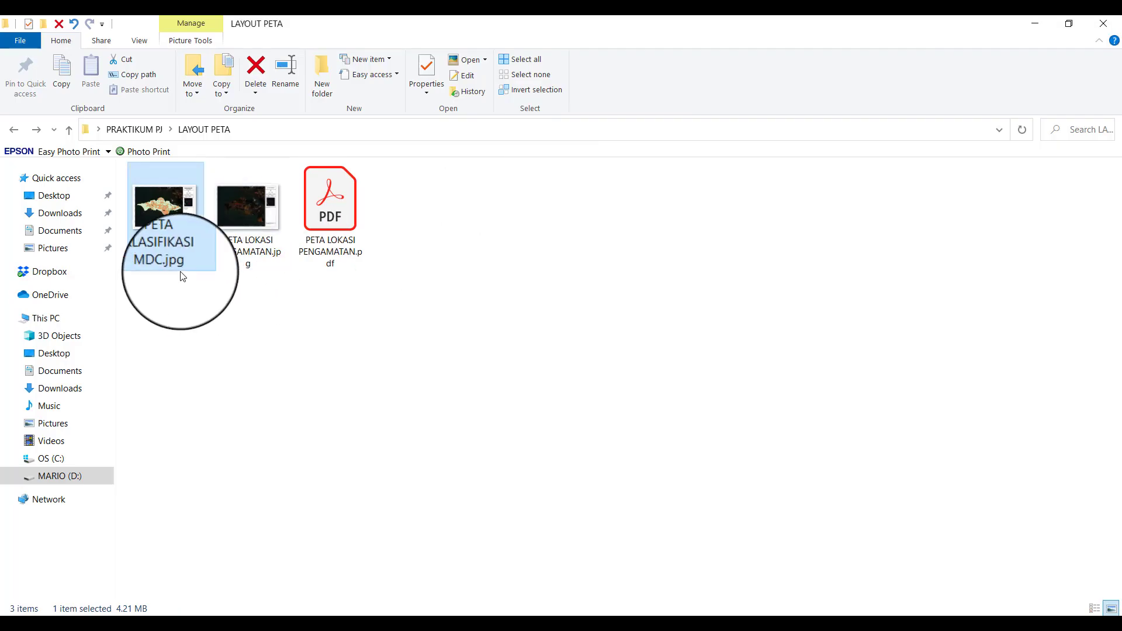
double_click(166, 255)
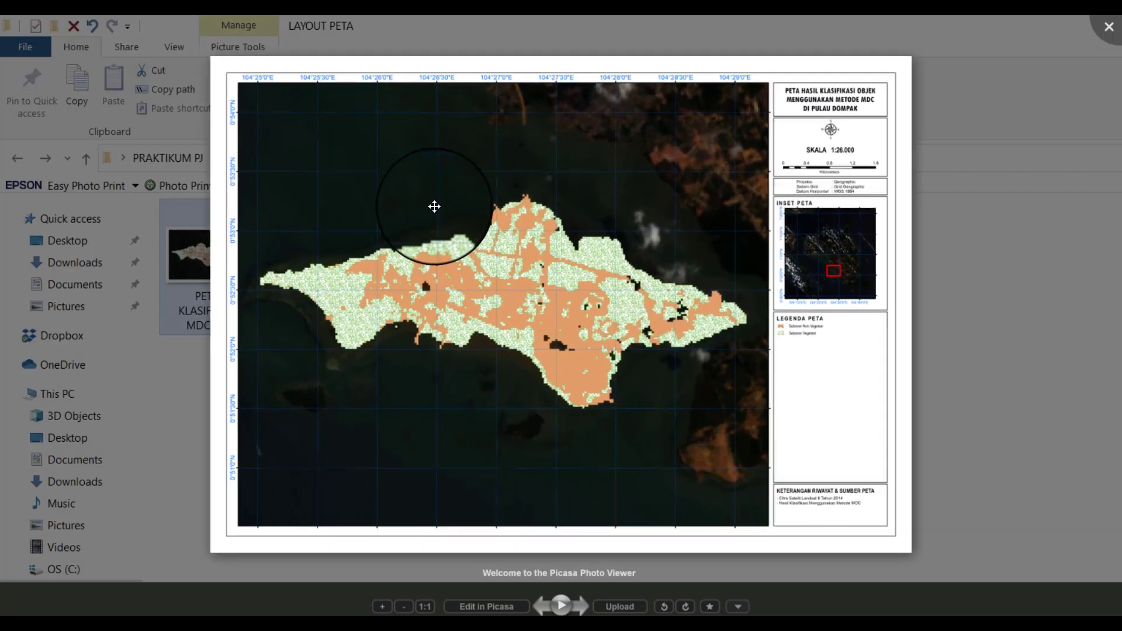
left_click(1109, 27)
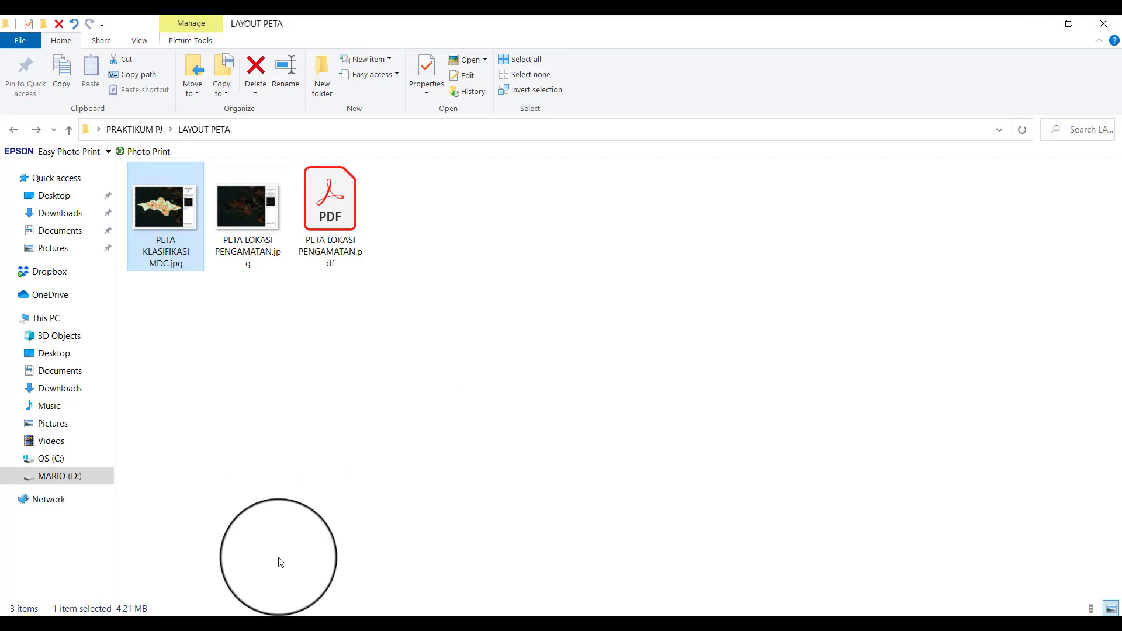
Return to ArcMap, export the layout as a PDF named PETA KLASIFIKASI MDC, and save the map document.
left_click(271, 624)
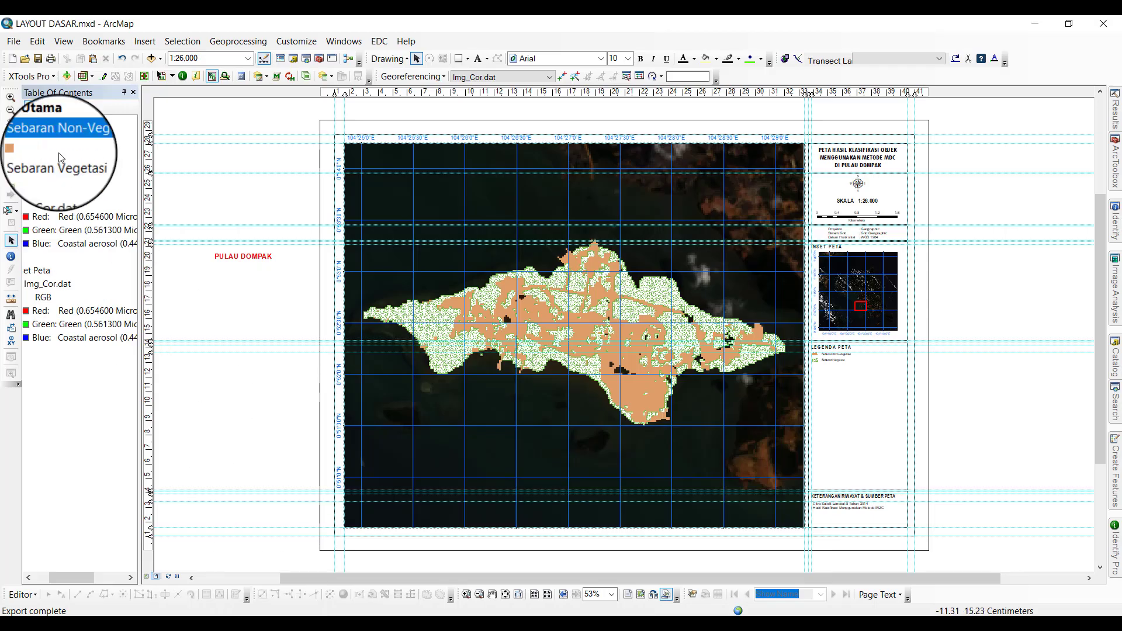
left_click(11, 40)
key("Escape")
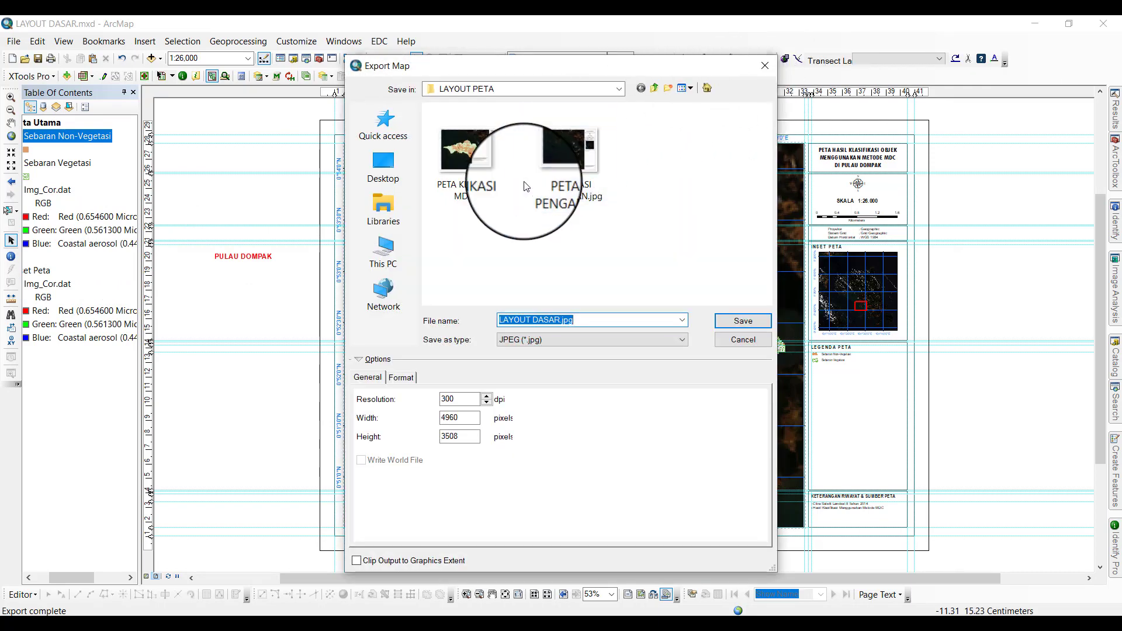
left_click(476, 176)
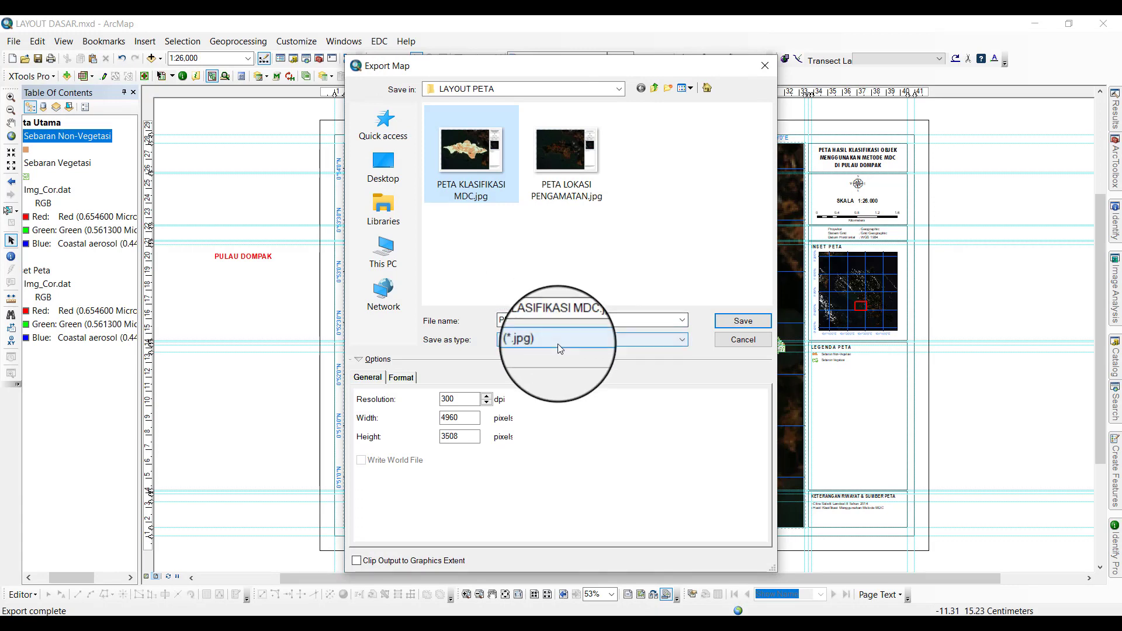
left_click(557, 344)
scroll(578, 374, "up", 1)
left_click(578, 377)
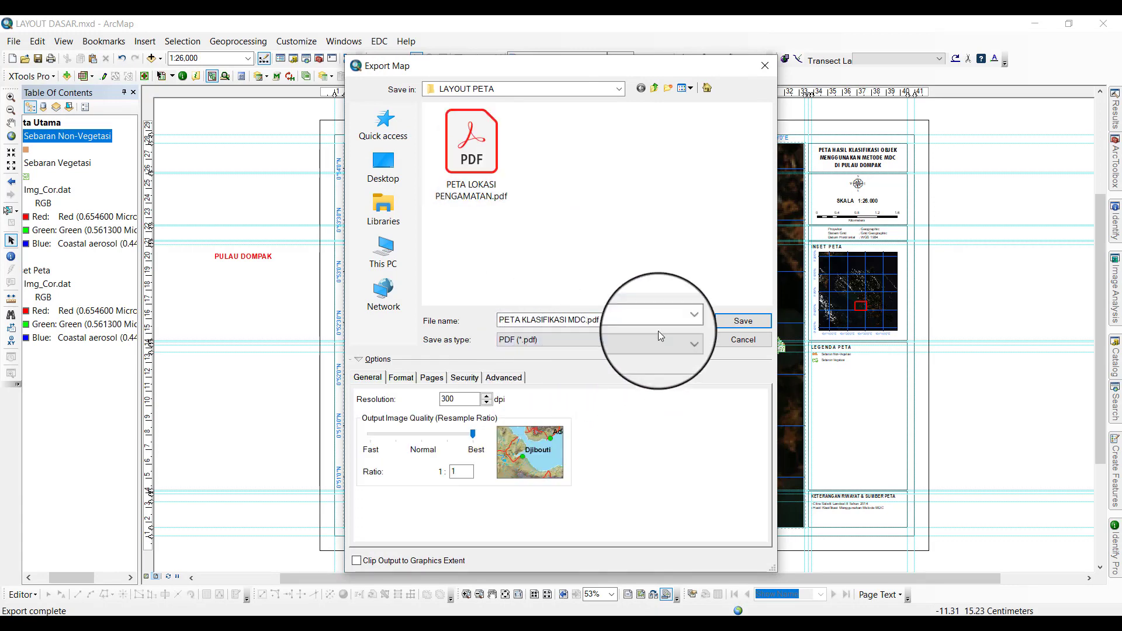
left_click(725, 328)
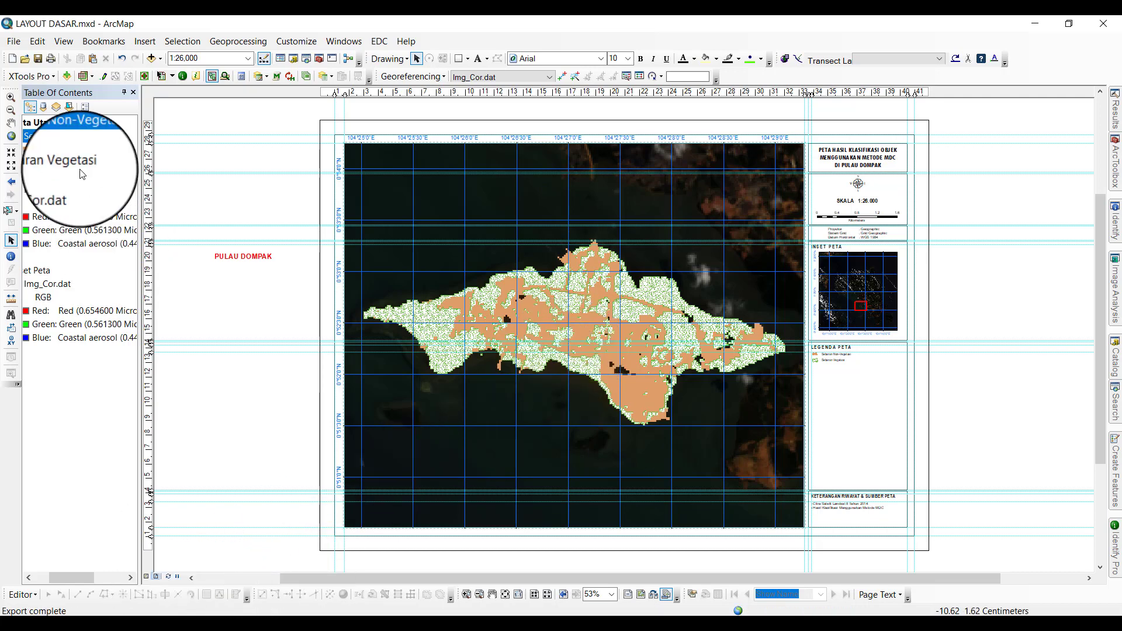
left_click(38, 59)
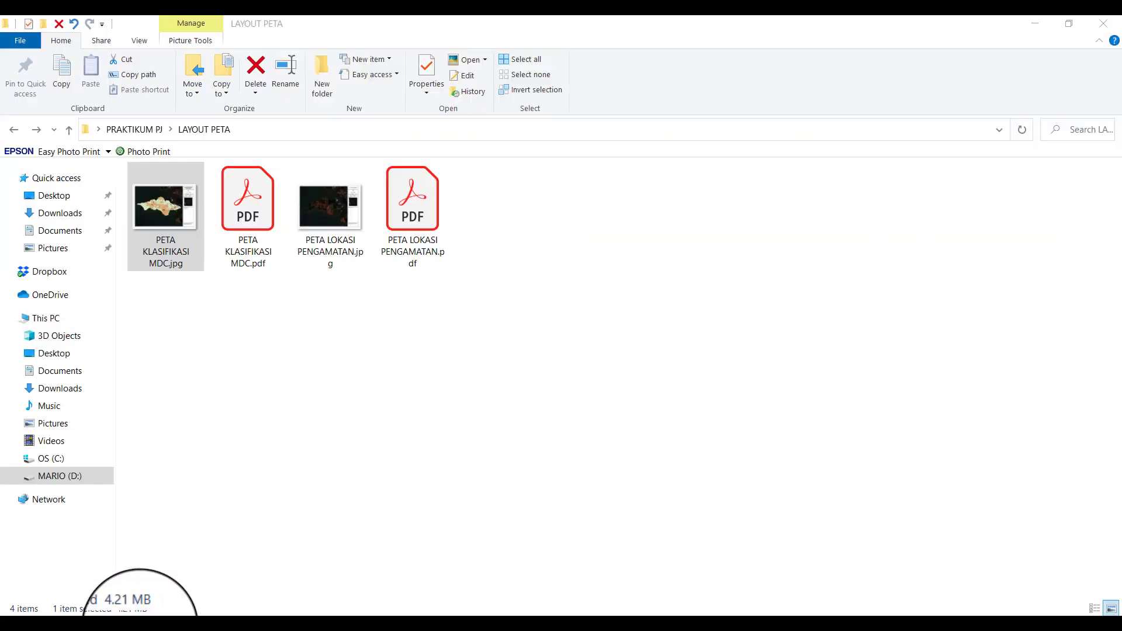
Switch to File Explorer, open PETA KLASIFIKASI MDC.pdf to check the exported map, and close it.
left_click(125, 625)
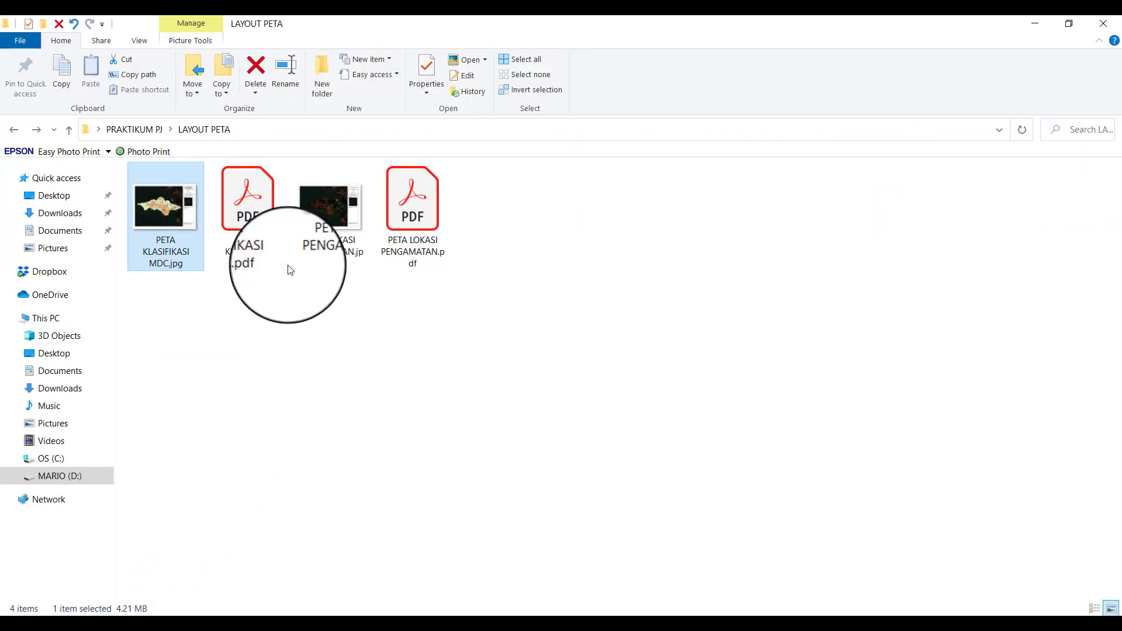
left_click(258, 243)
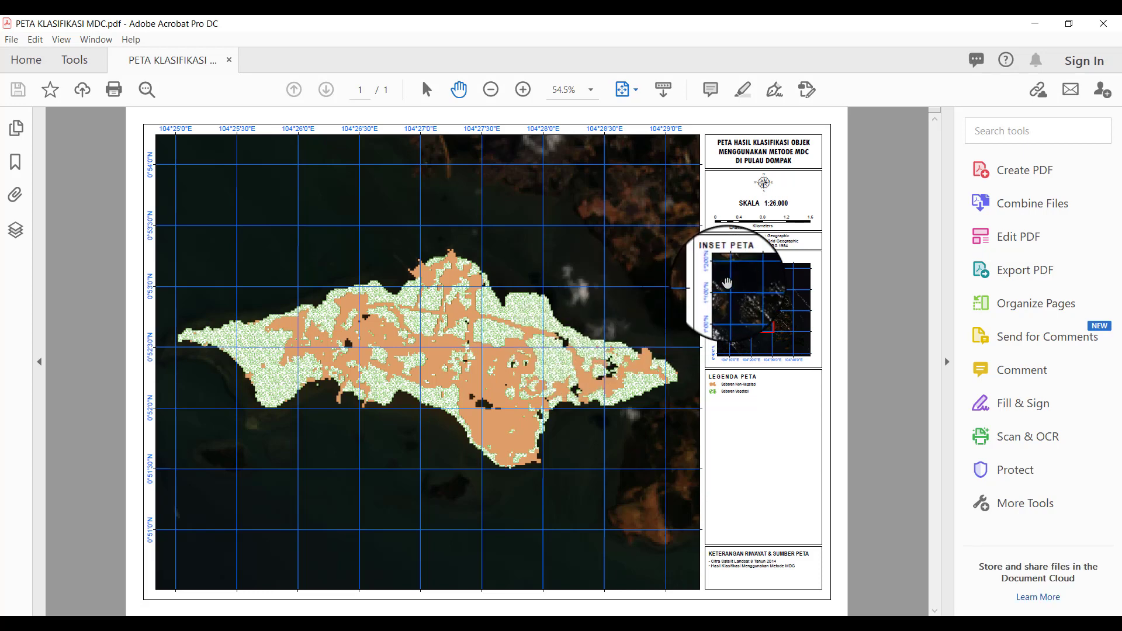
left_click(1103, 23)
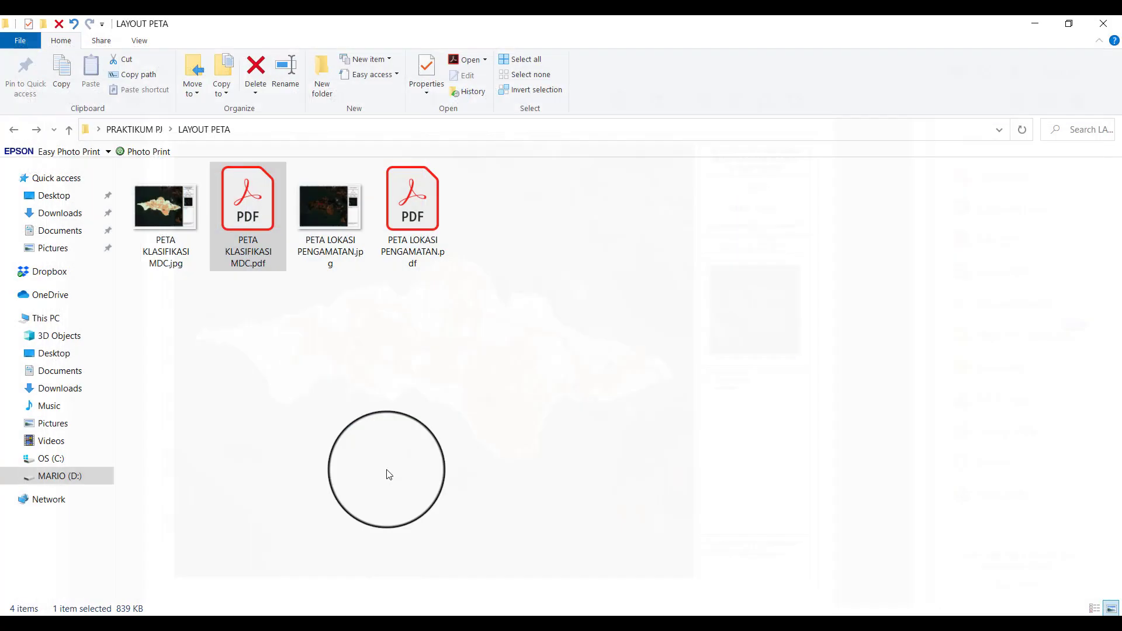
Return to ArcMap, show the whole layout page, and save the map document again.
left_click(274, 629)
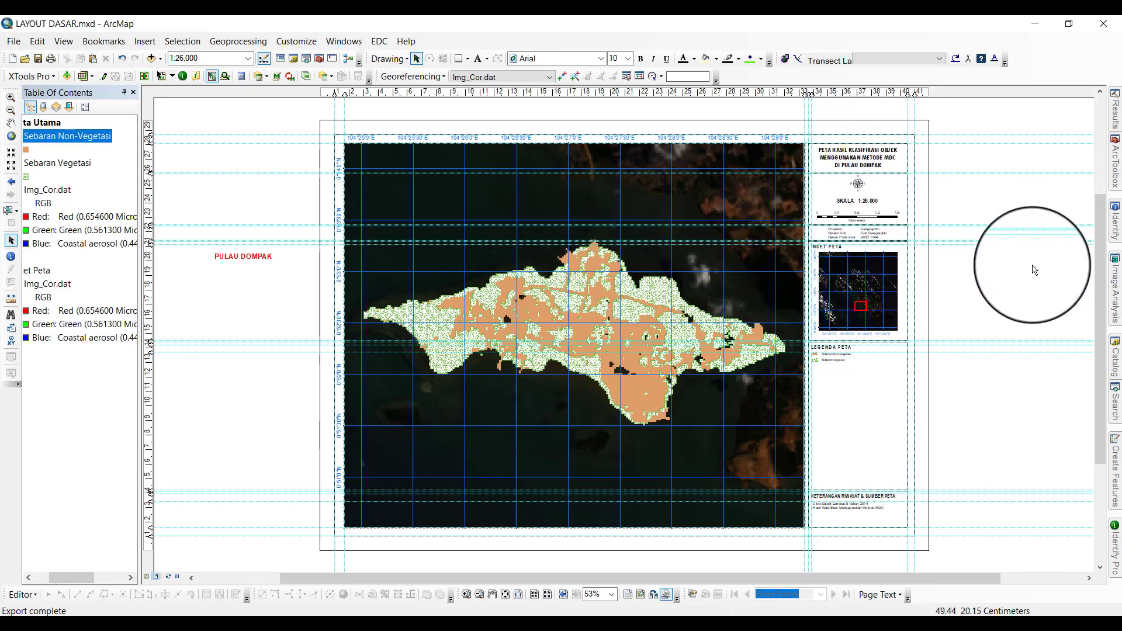
left_click(243, 577)
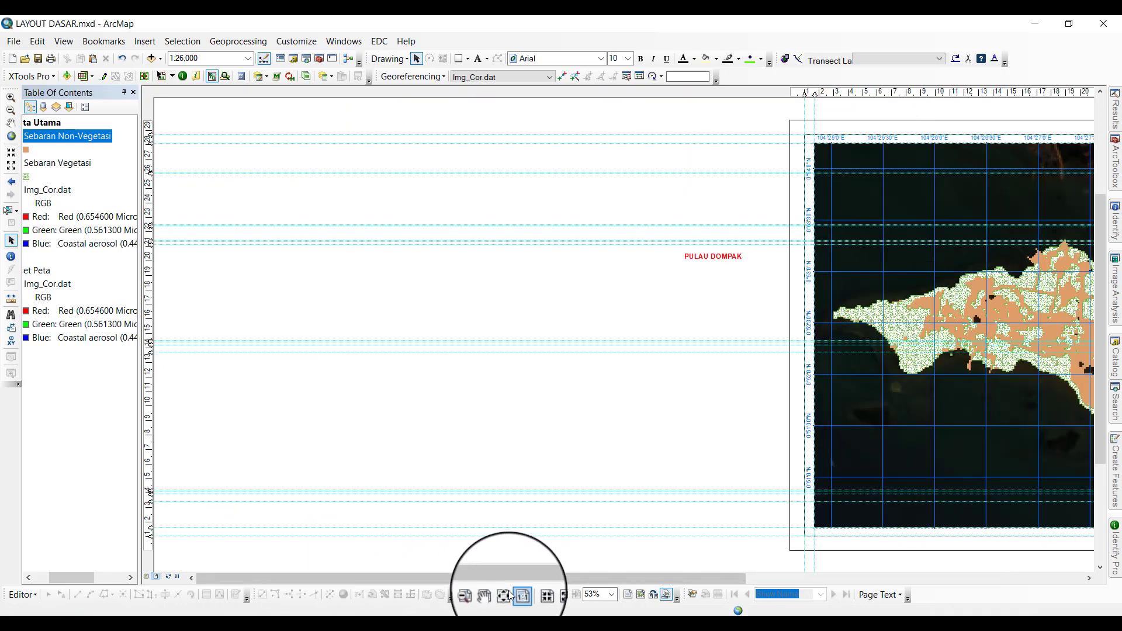
left_click(505, 594)
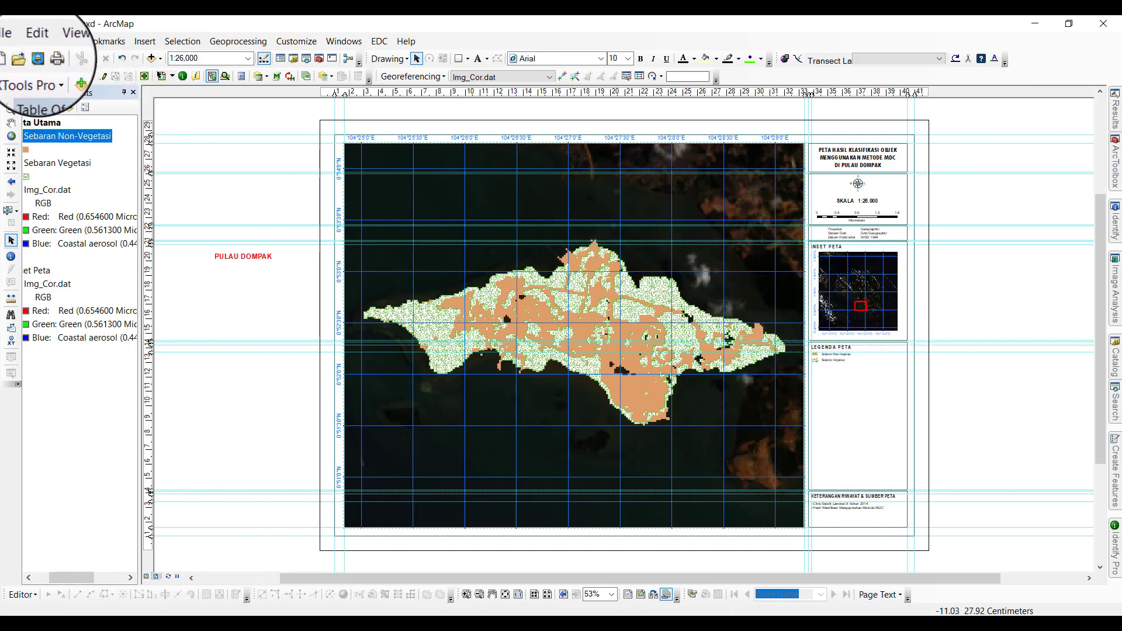
left_click(38, 60)
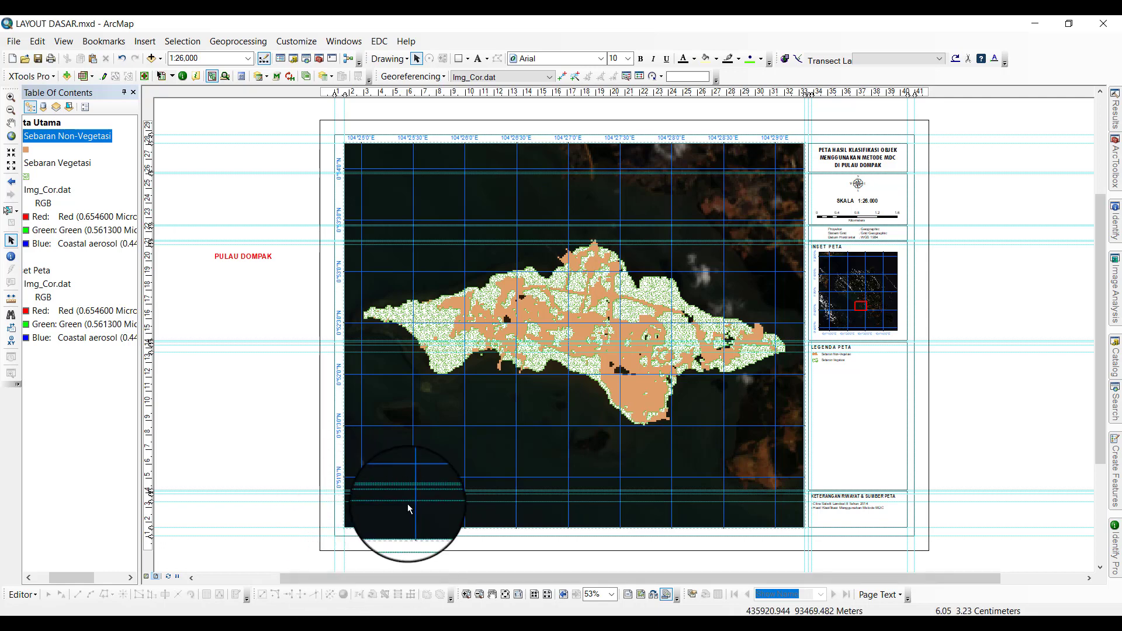
Launch Google Chrome and search Google for "gabung pdf online".
key("super")
type("chro")
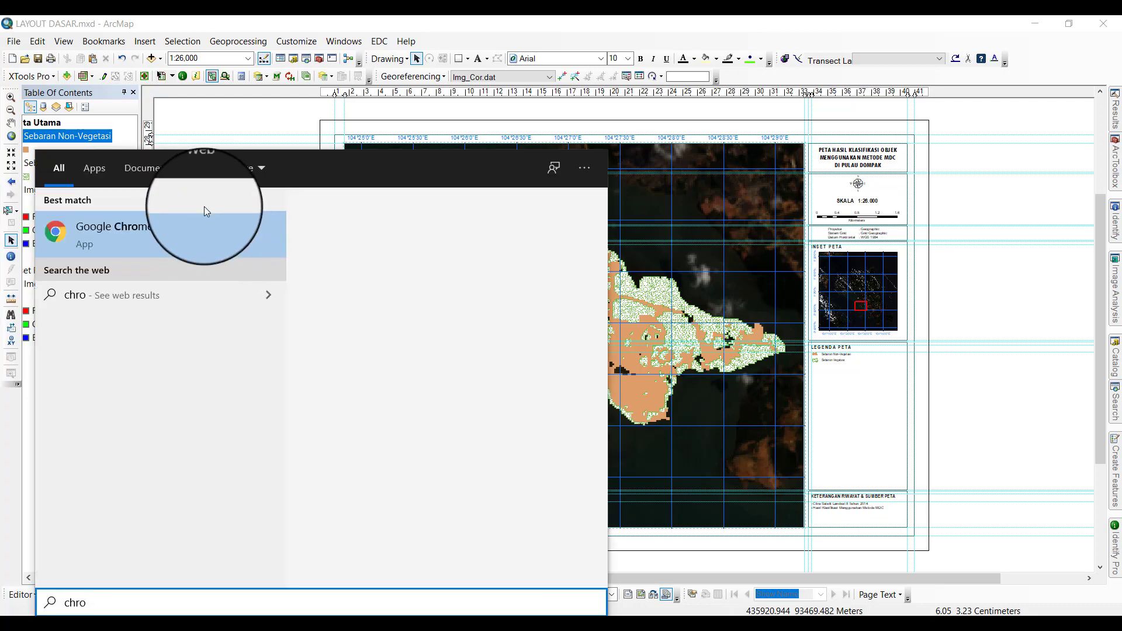
left_click(191, 225)
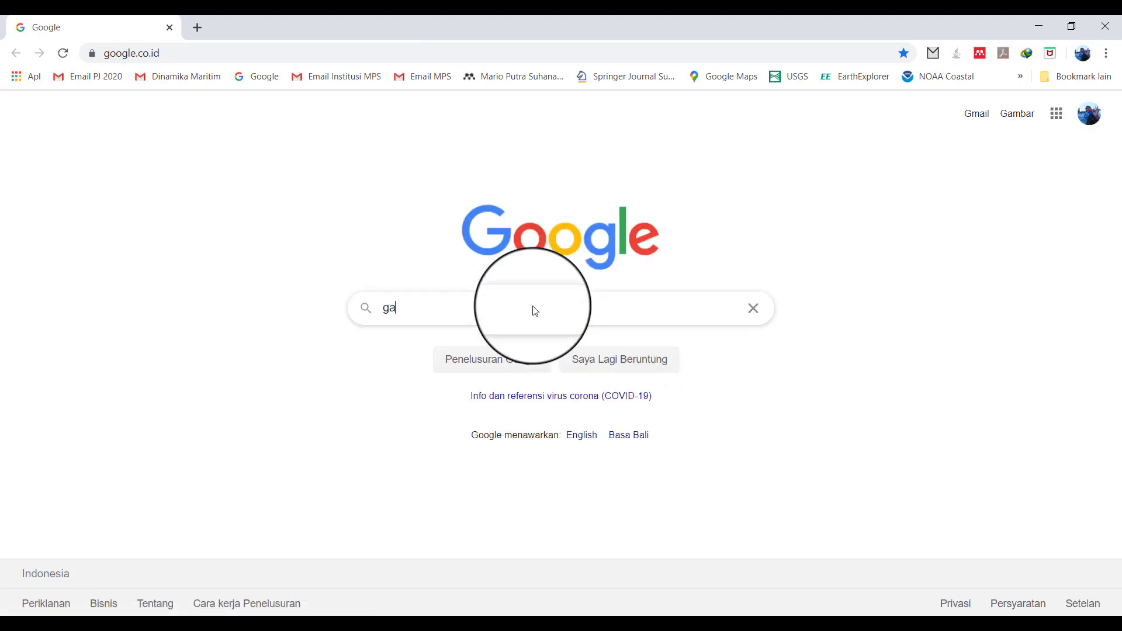
type("bung pd")
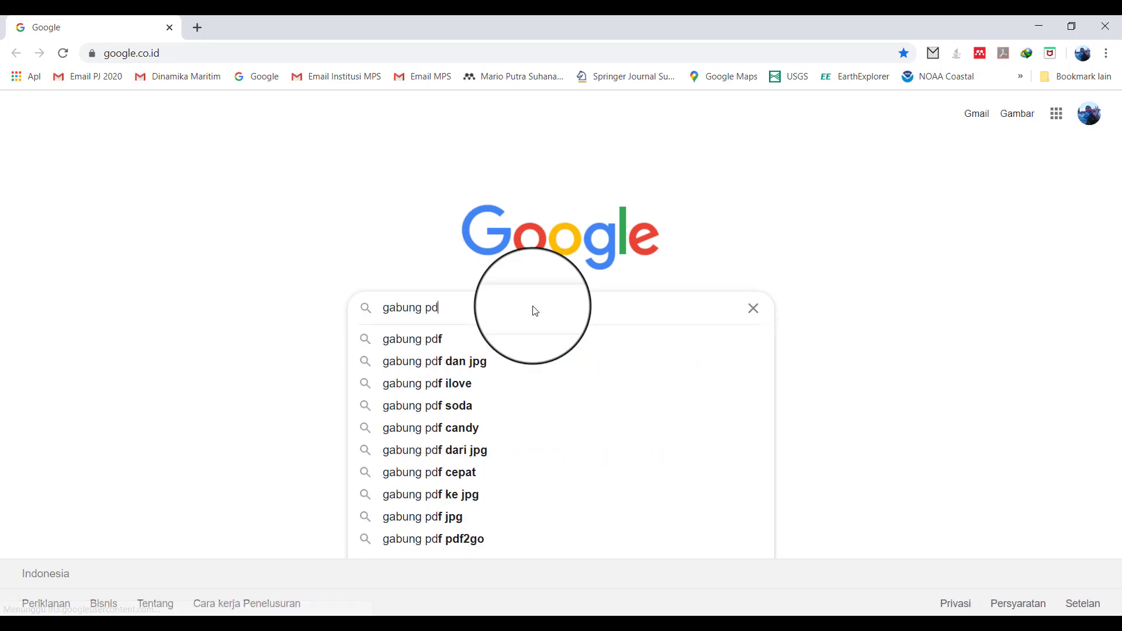
type("f online")
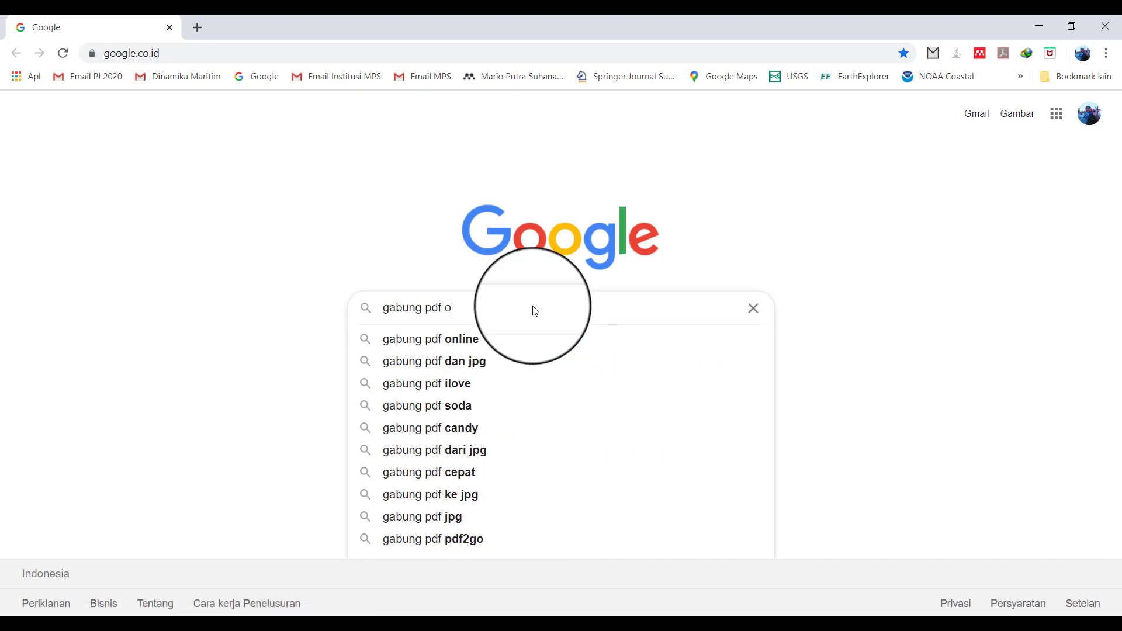
key("Return")
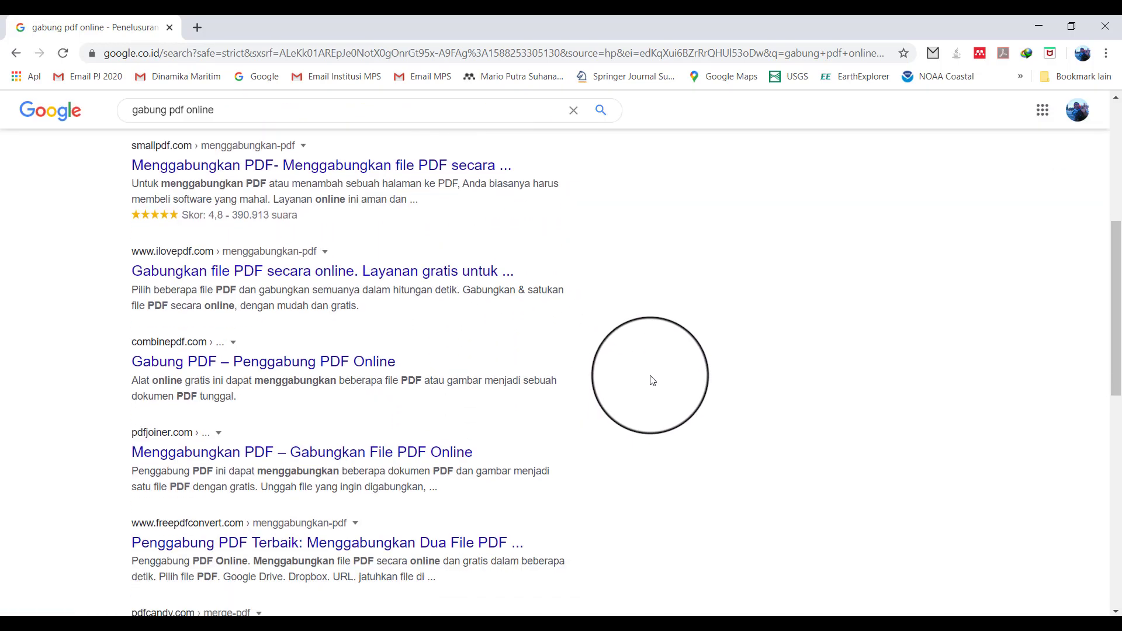
Open the pdfjoiner.com search result for merging PDF files in a new tab.
scroll(651, 380, "down", 6)
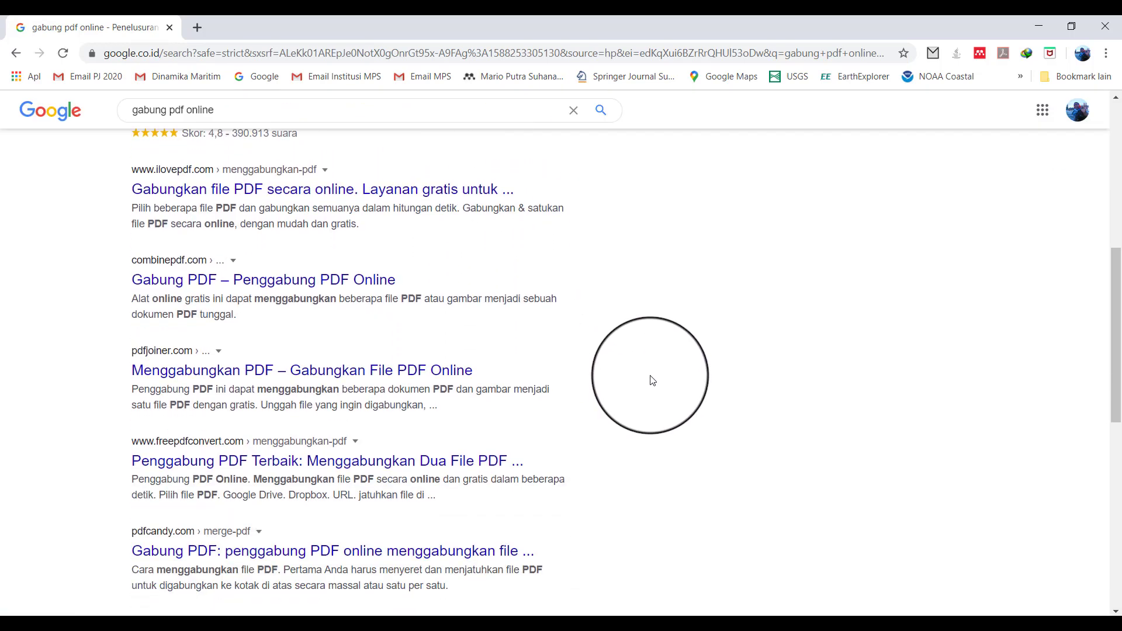
right_click(344, 370)
left_click(366, 376)
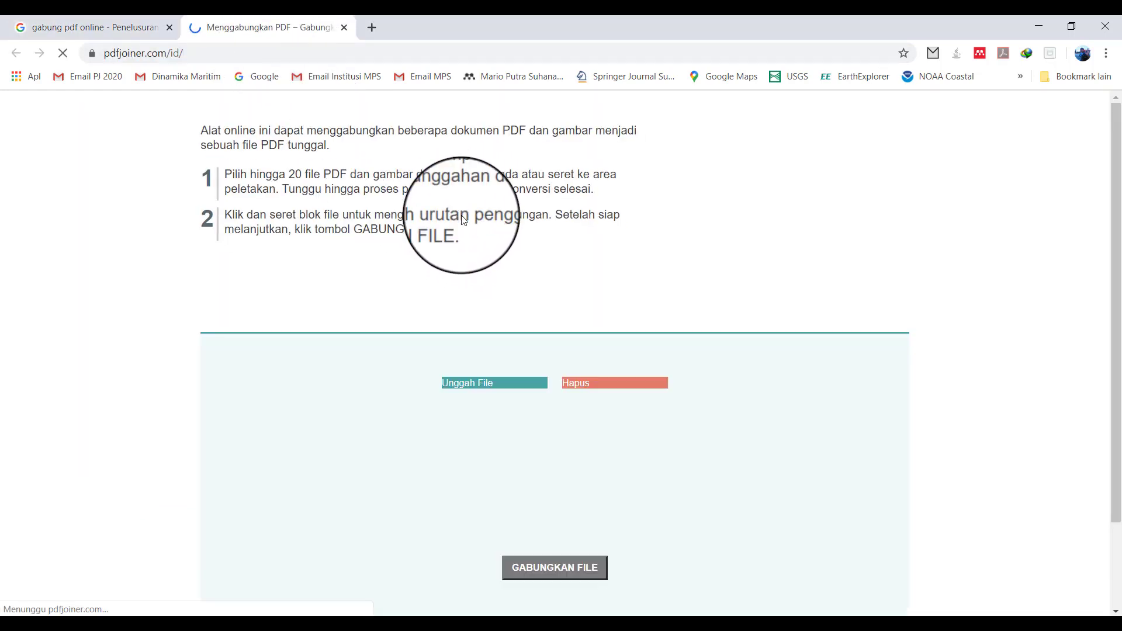
Upload PETA LOKASI PENGAMATAN.pdf from Desktop > PRAKTIKUM PJ > LAYOUT PETA to the PDF joiner.
scroll(628, 260, "down", 3)
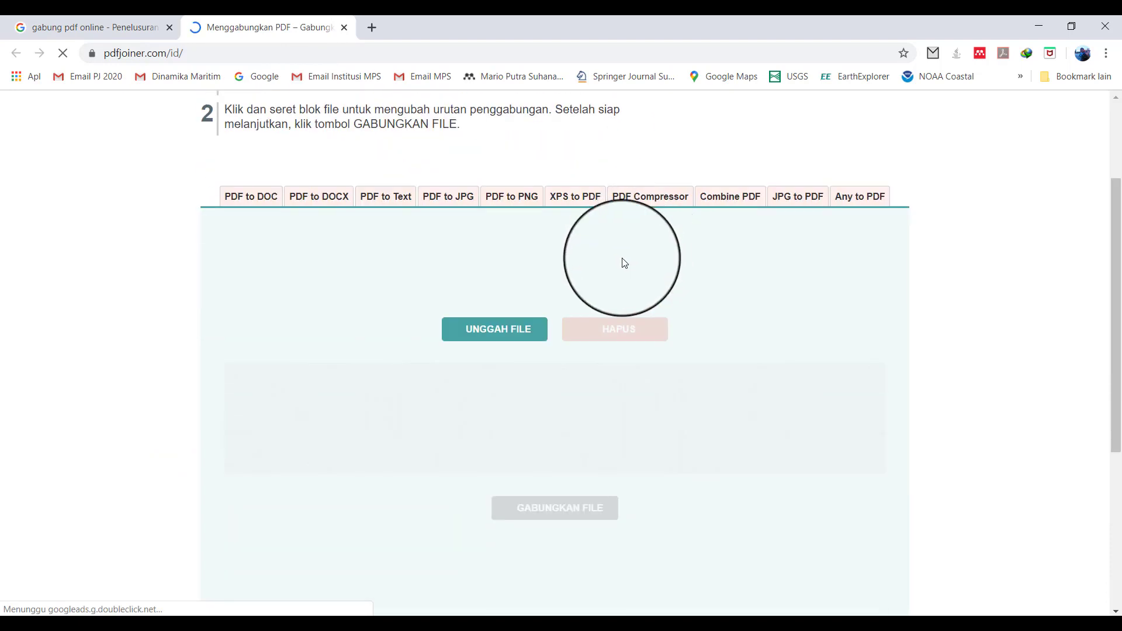
left_click(509, 319)
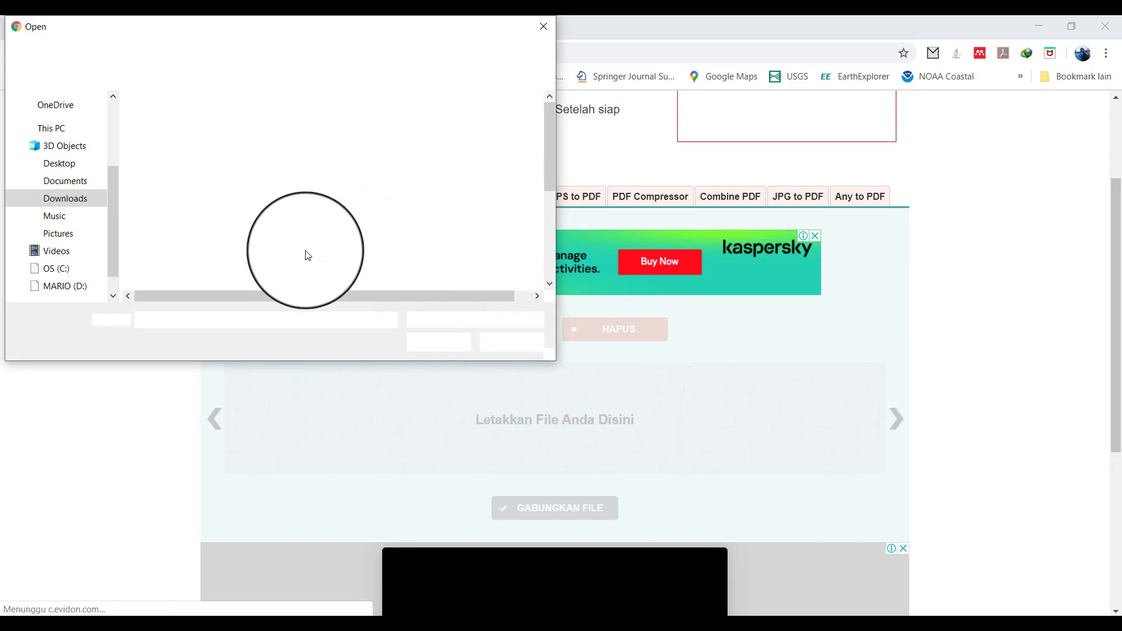
left_click(74, 166)
double_click(182, 137)
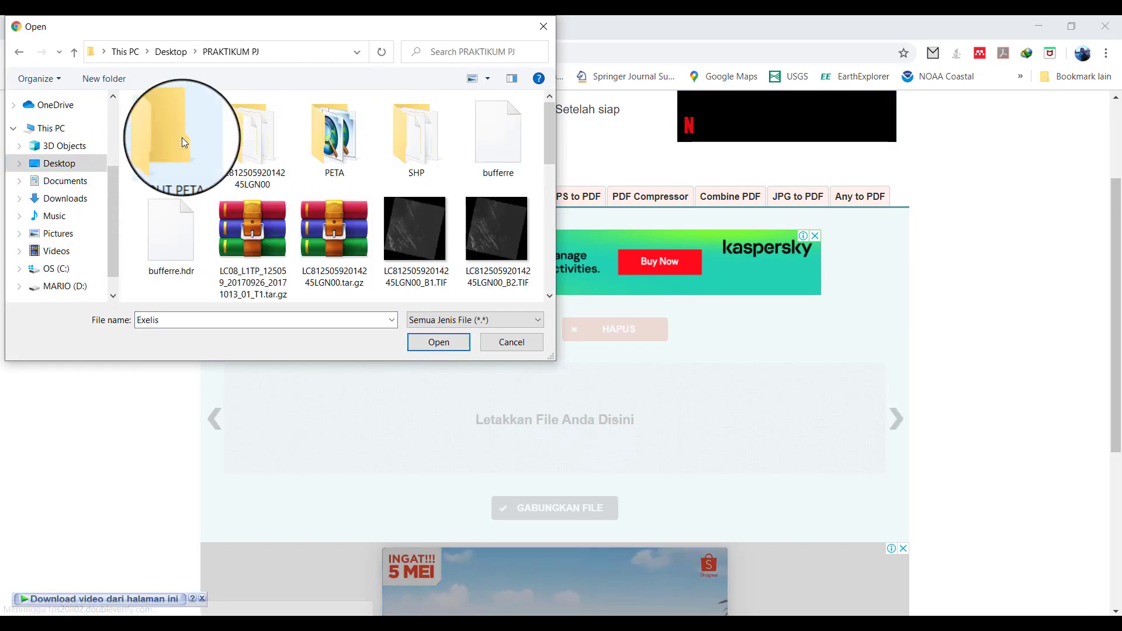
double_click(185, 152)
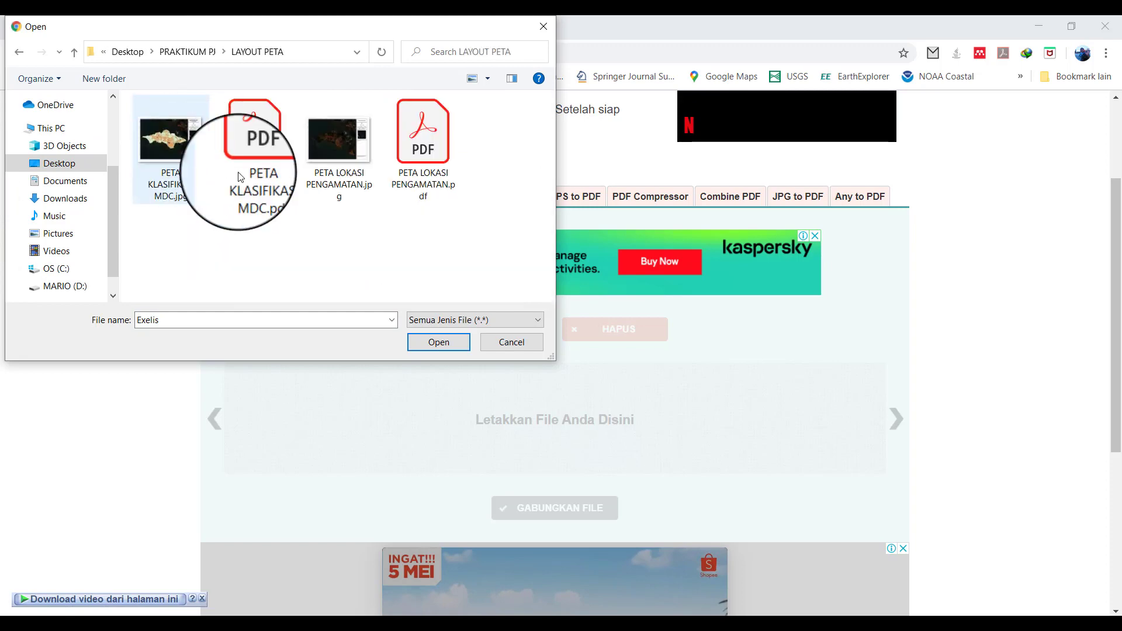
double_click(426, 176)
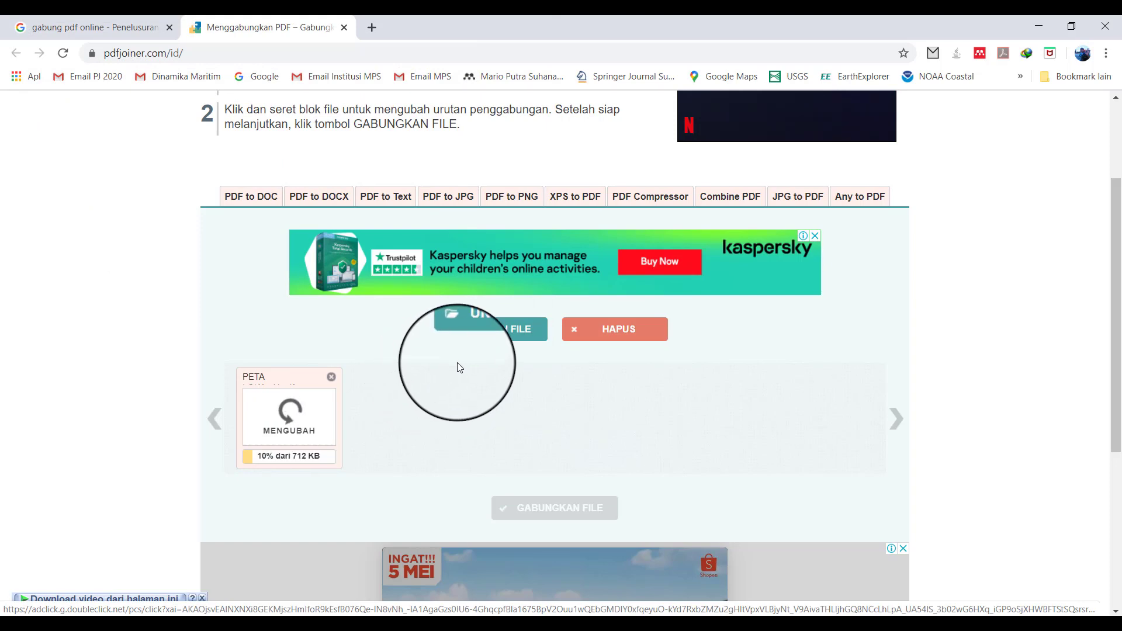
Add PETA KLASIFIKASI MDC.pdf from the LAYOUT PETA folder as the second file to merge.
left_click(462, 330)
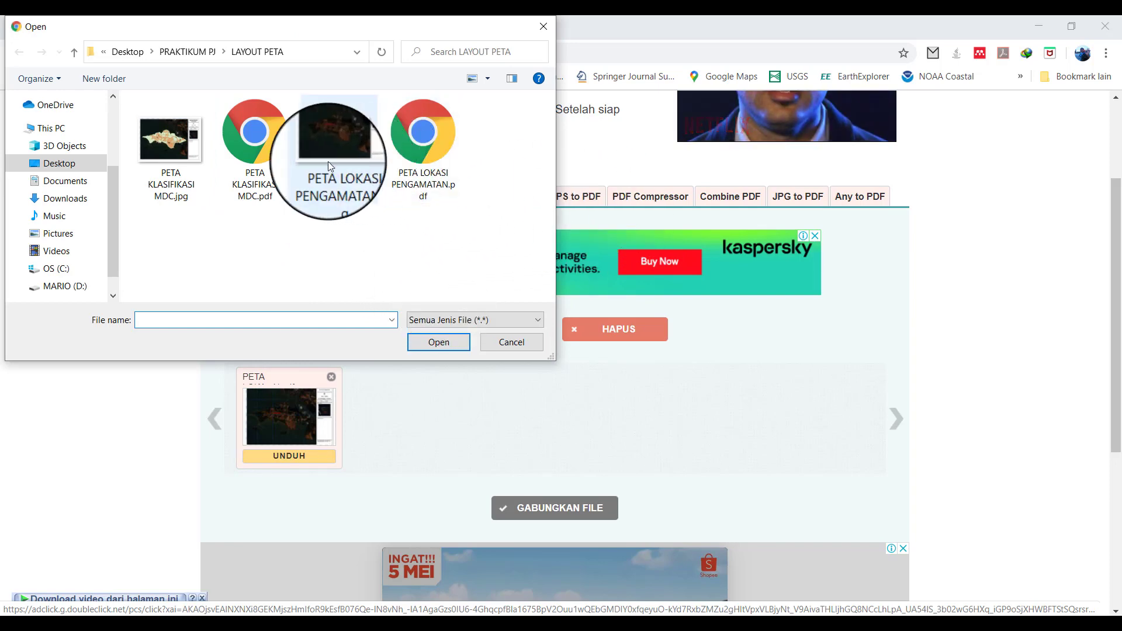
left_click(264, 152)
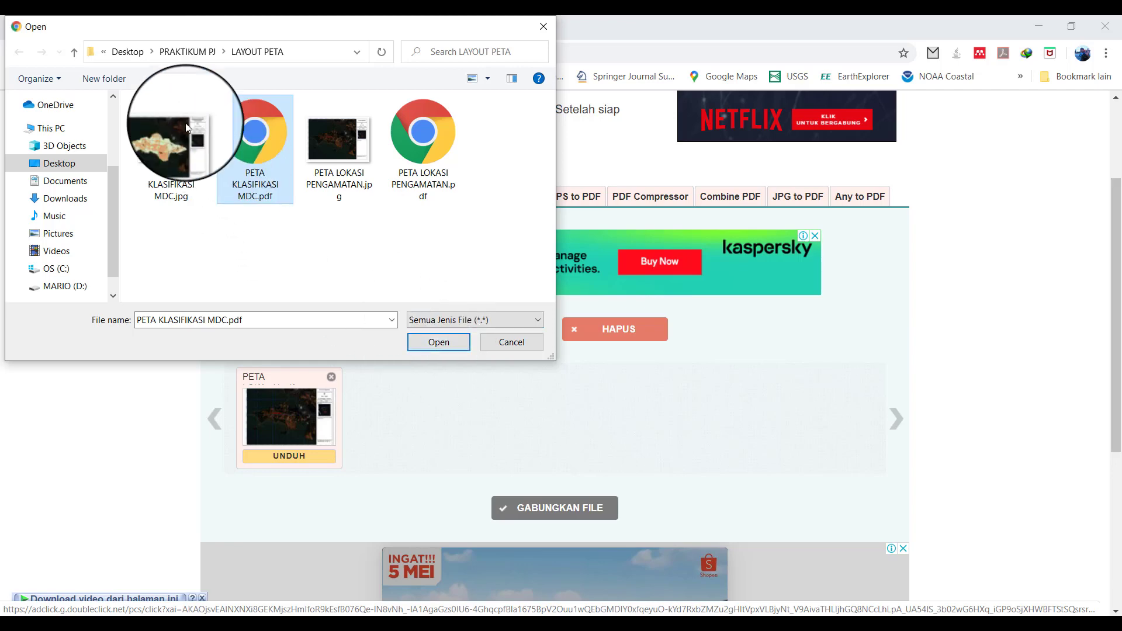
left_click(432, 342)
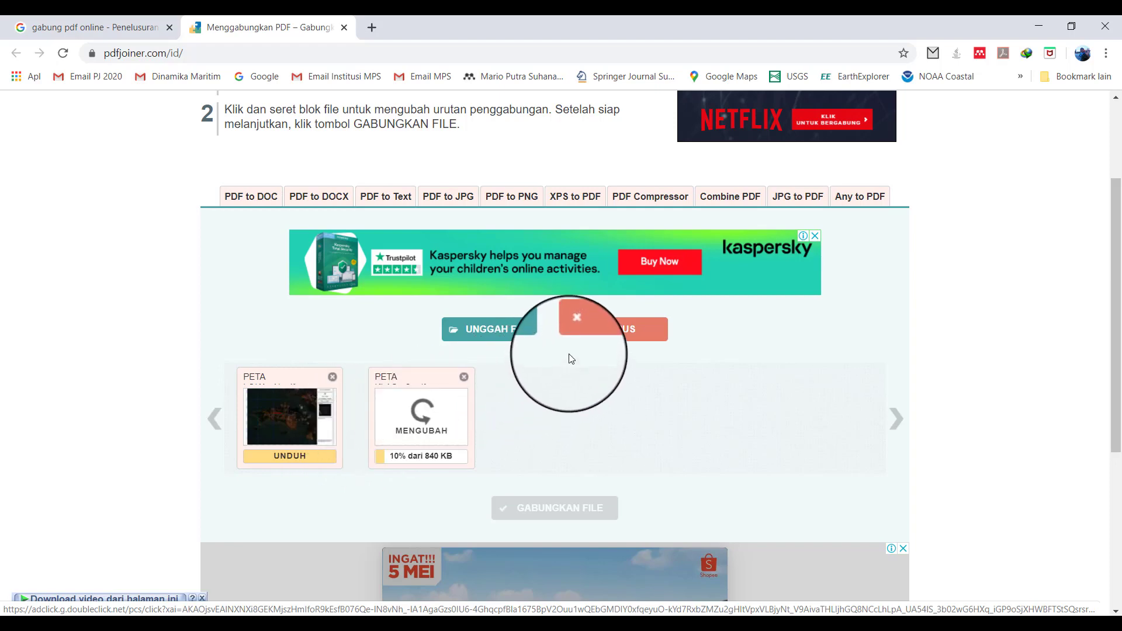
Merge the two uploaded files and save the result as LAYOUT FULL in Desktop > PRAKTIKUM PJ > LAYOUT PETA.
left_click(572, 509)
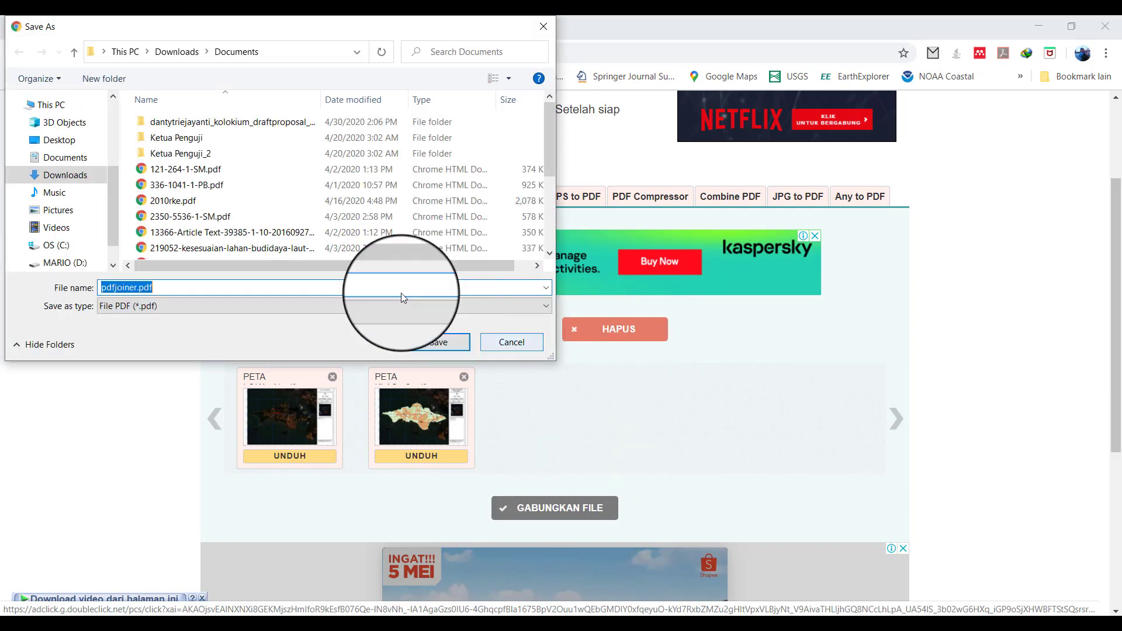
left_click(58, 140)
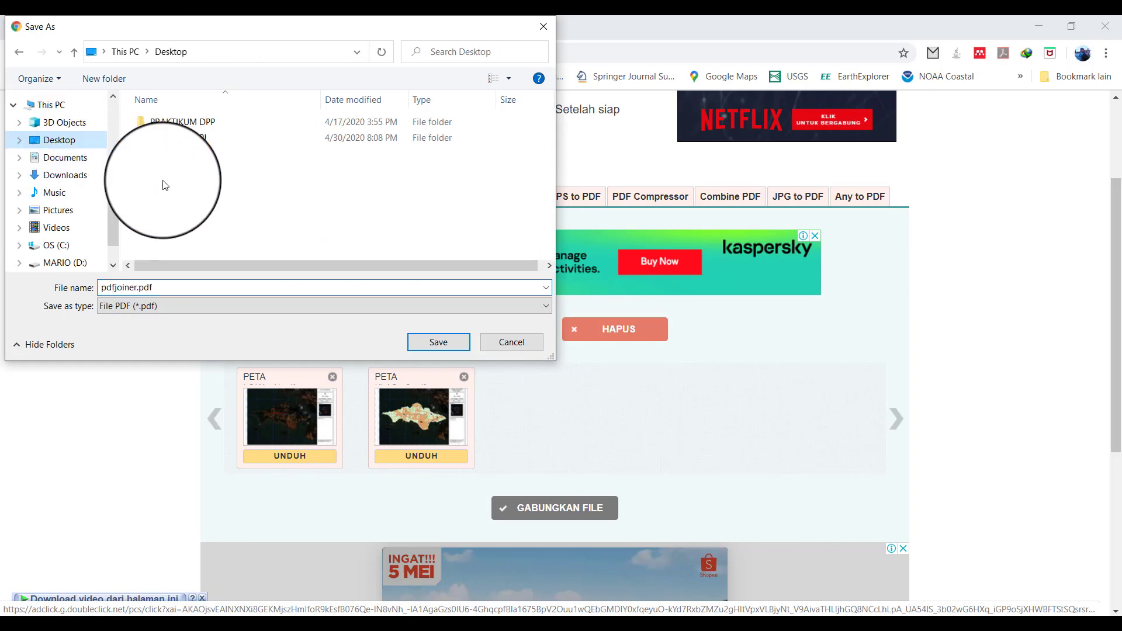
left_click(179, 137)
double_click(179, 136)
double_click(180, 139)
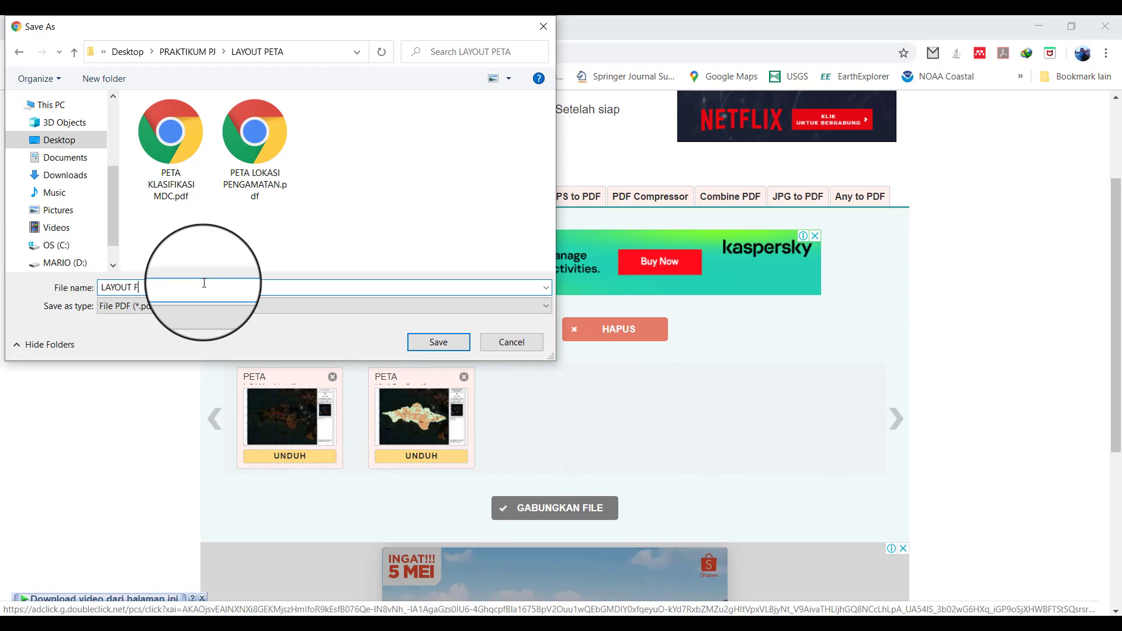
key("Return")
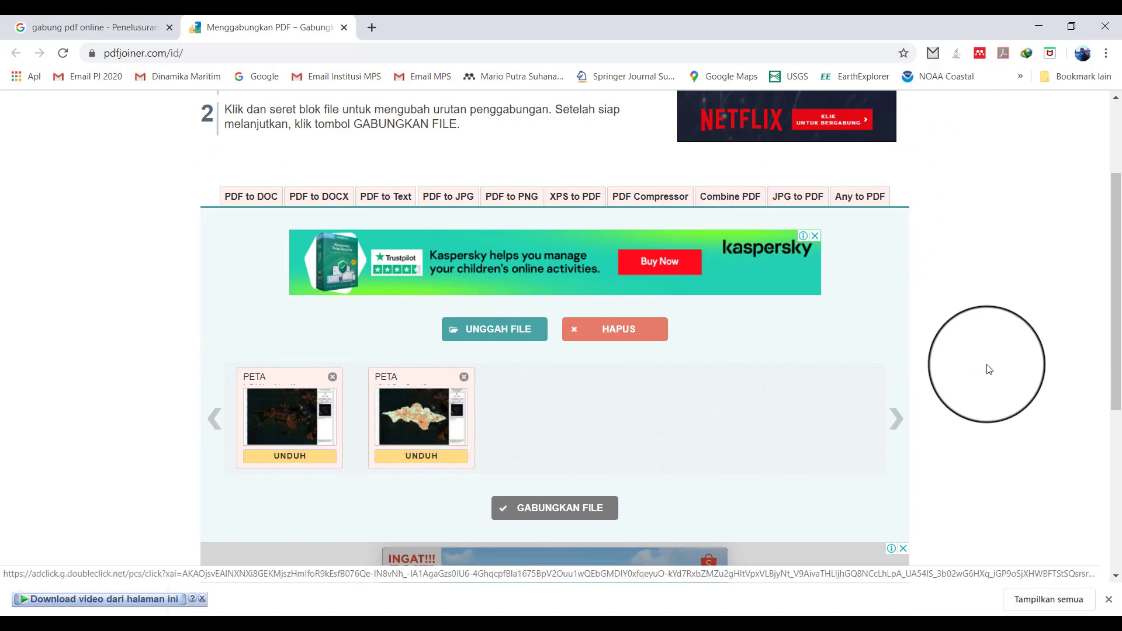
Switch to File Explorer, open PETA KLASIFIKASI MDC.pdf with Adobe Acrobat DC as the permanent app for .pdf files, and close it.
scroll(511, 439, "down", 3)
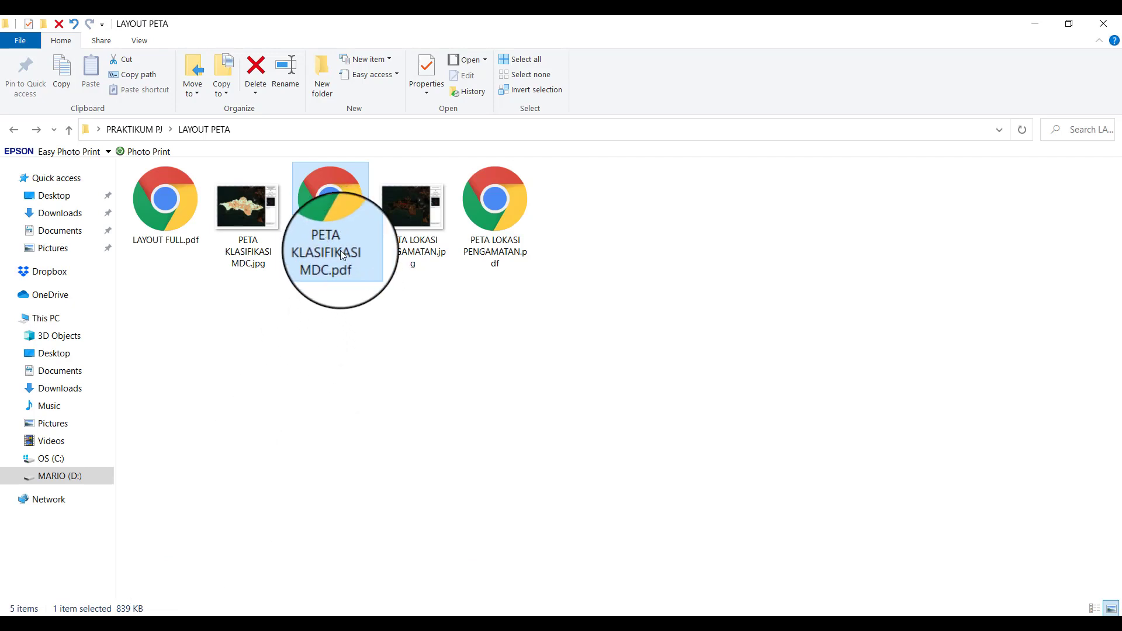
right_click(331, 242)
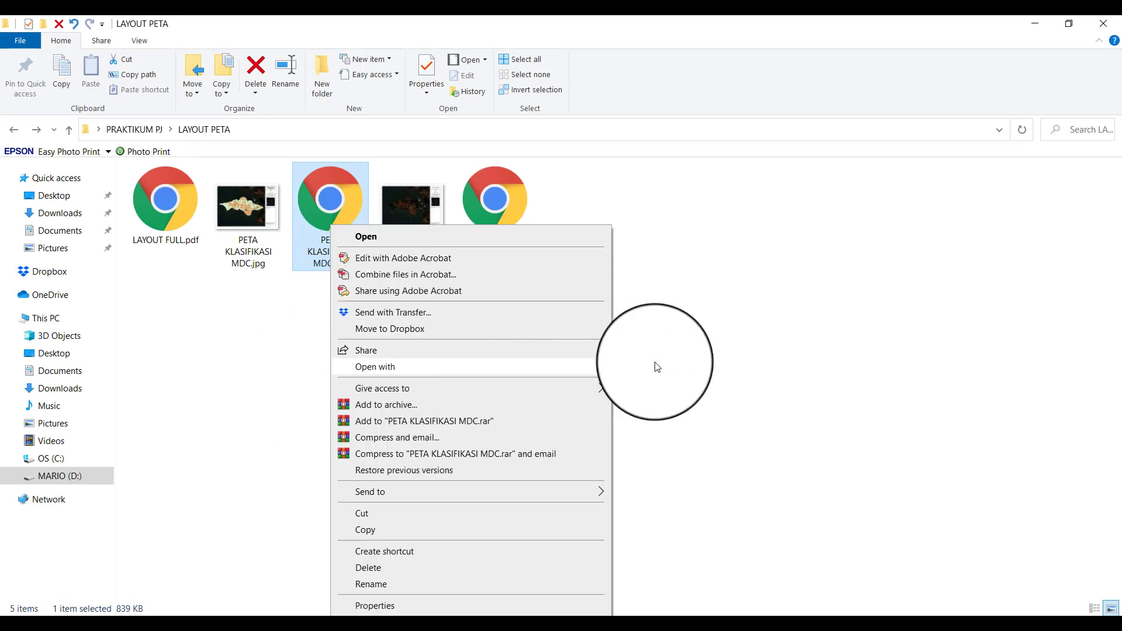
mouse_move(496, 366)
left_click(694, 456)
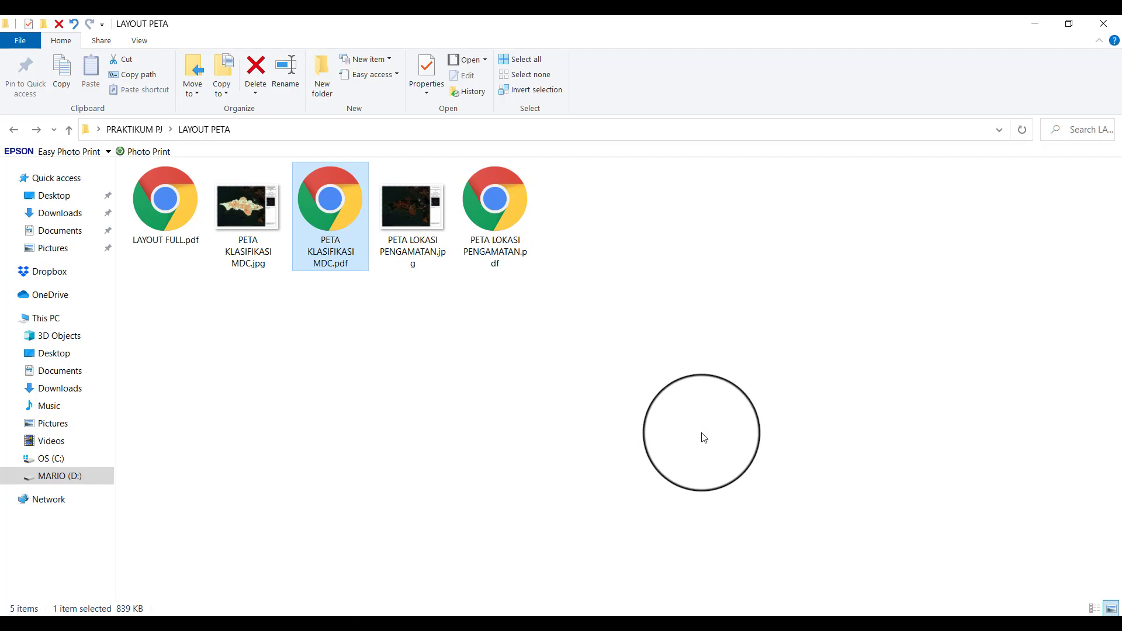
left_click(542, 333)
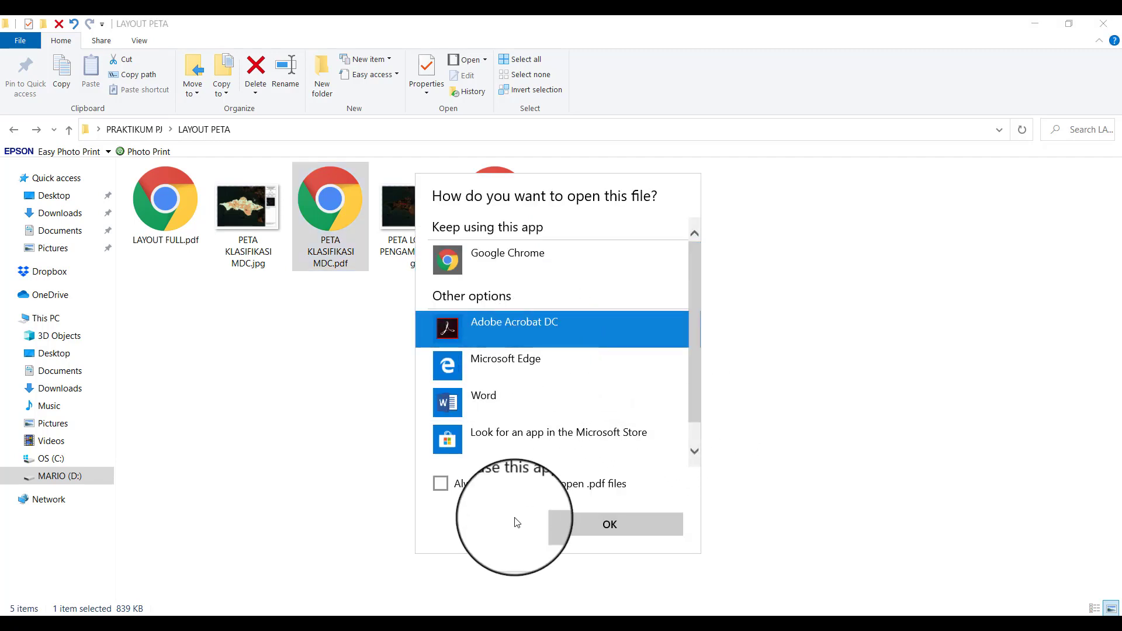
left_click(507, 484)
left_click(574, 510)
left_click(541, 481)
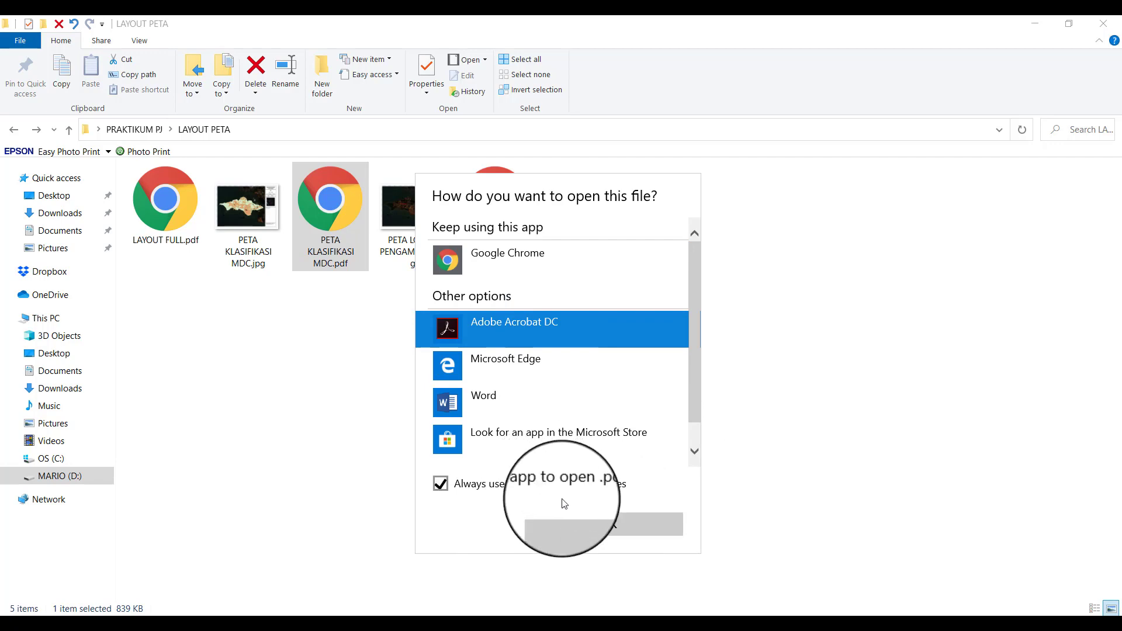
left_click(570, 517)
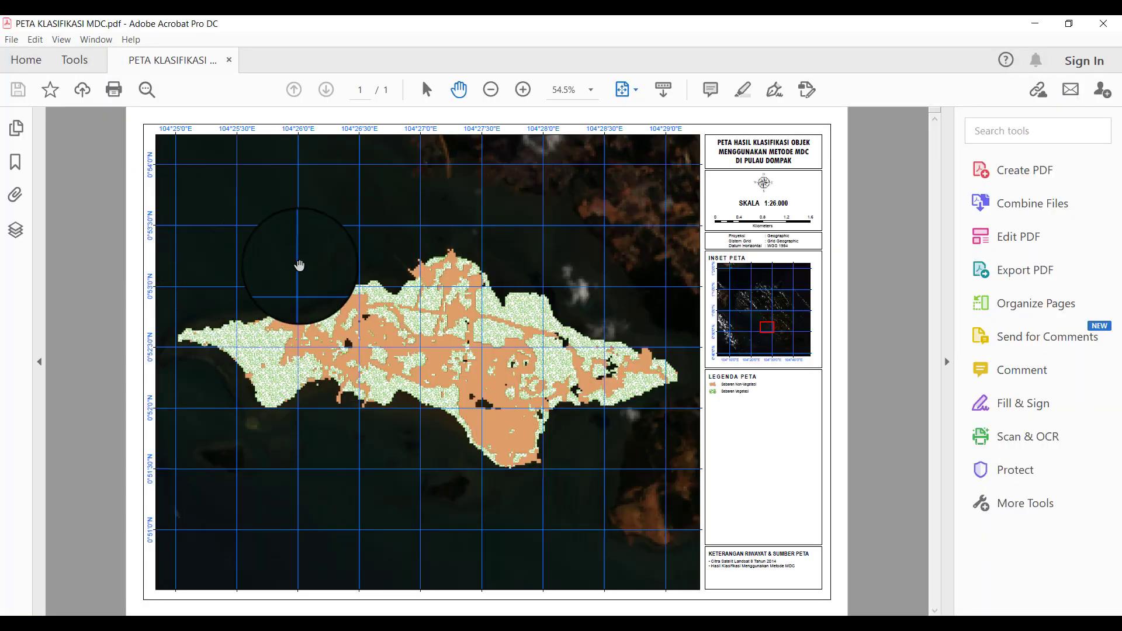
left_click(1100, 27)
Open the merged LAYOUT FULL.pdf, check both of its map pages at 50% zoom, and close it.
double_click(180, 235)
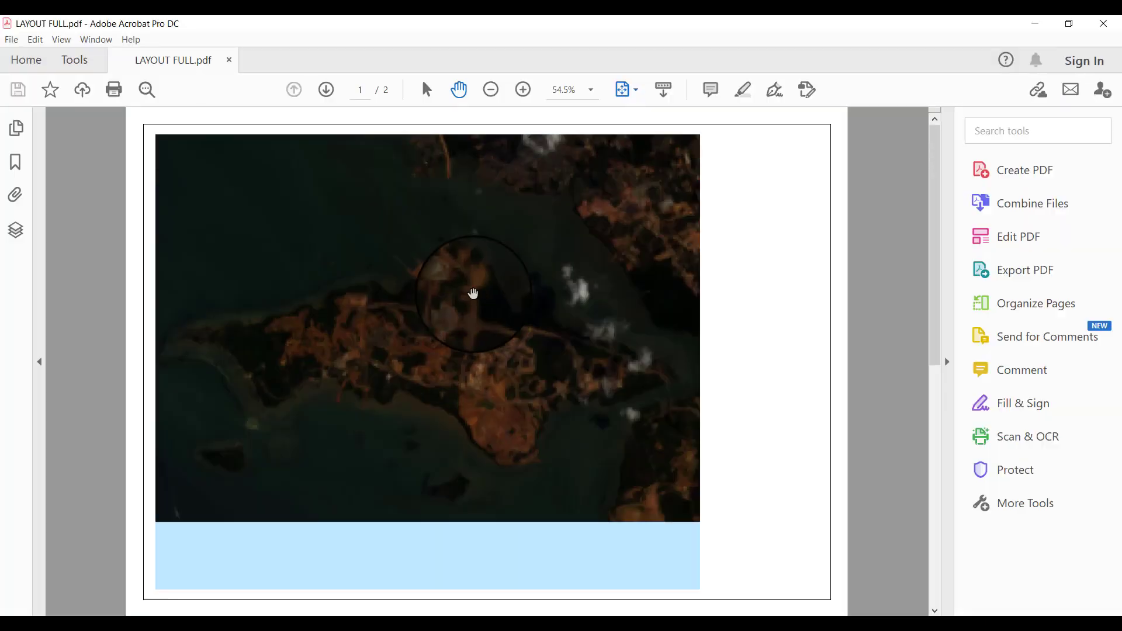
left_click(595, 91)
left_click(601, 156)
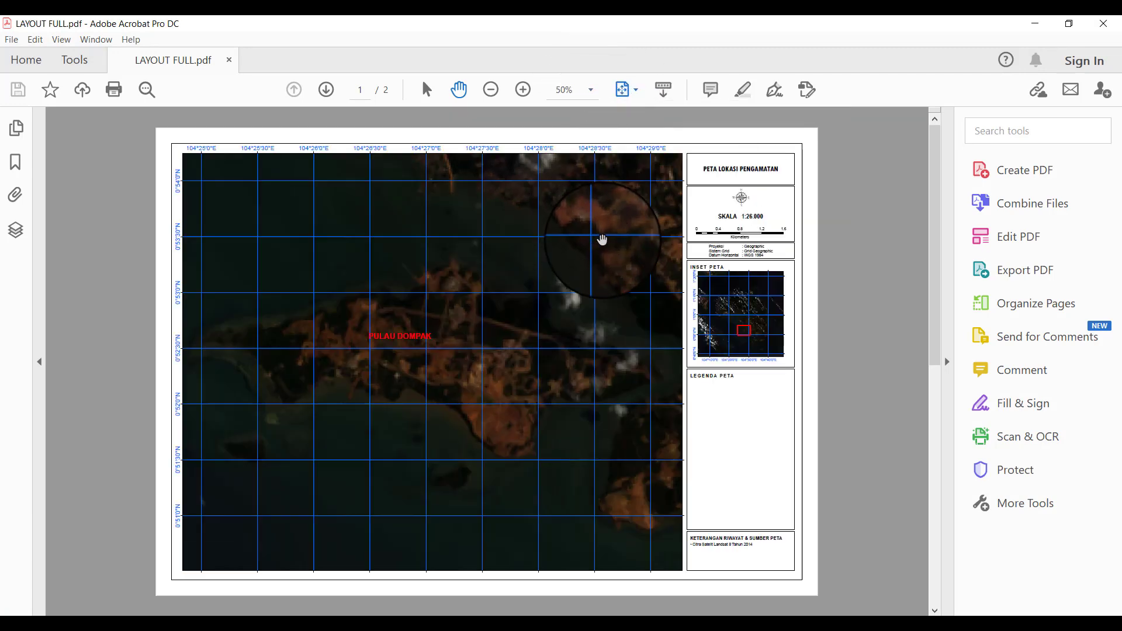
scroll(602, 240, "down", 1)
scroll(602, 240, "up", 1)
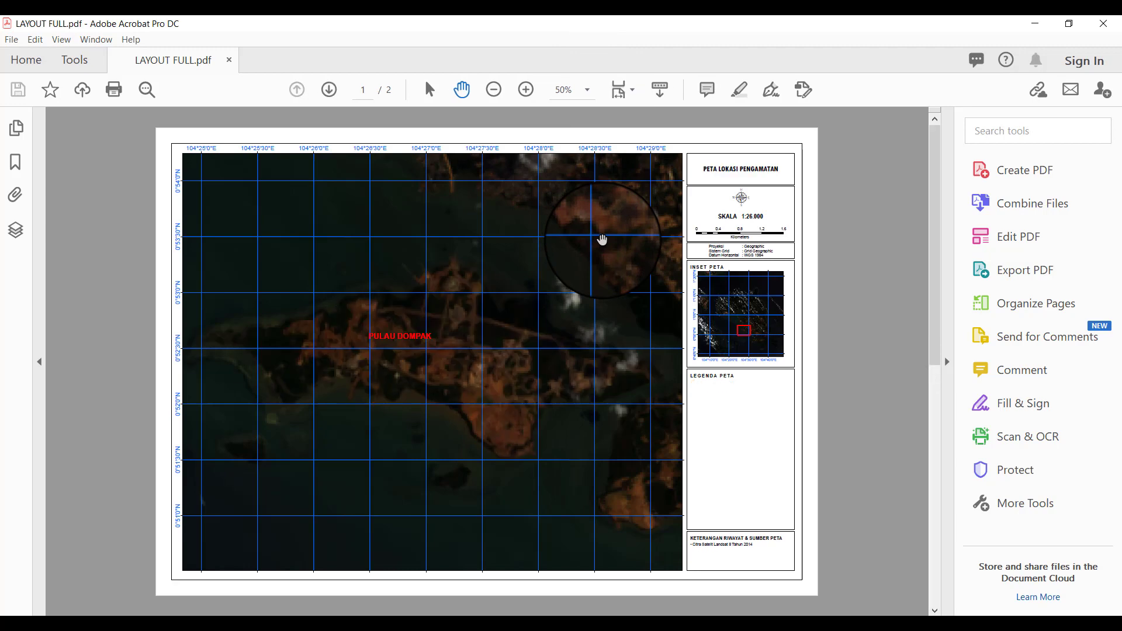
left_click(328, 95)
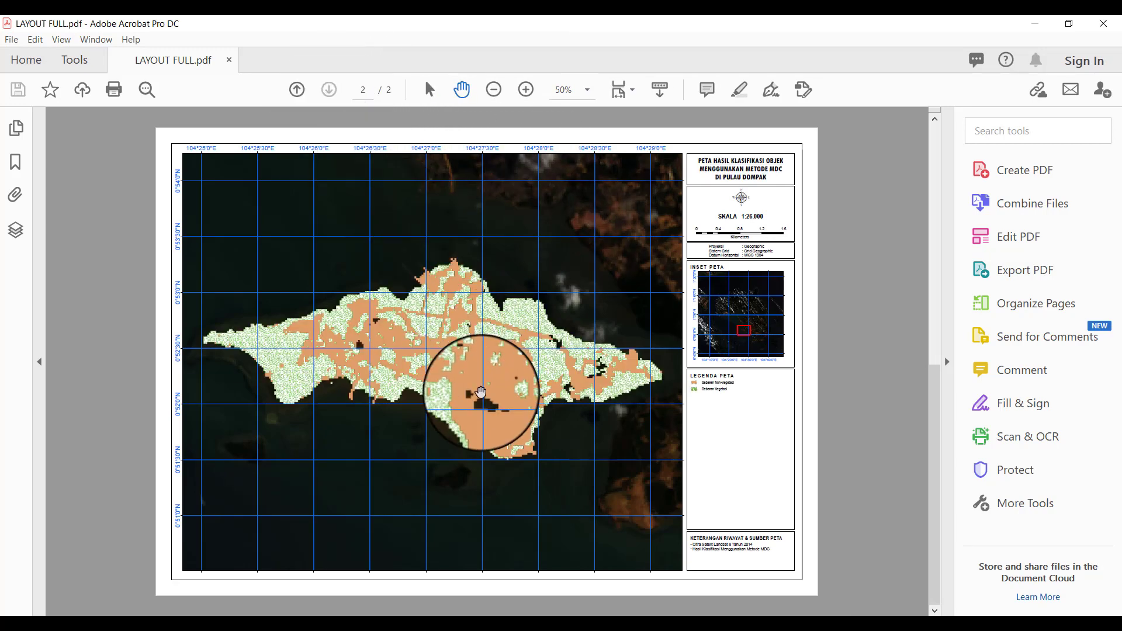
left_click(296, 89)
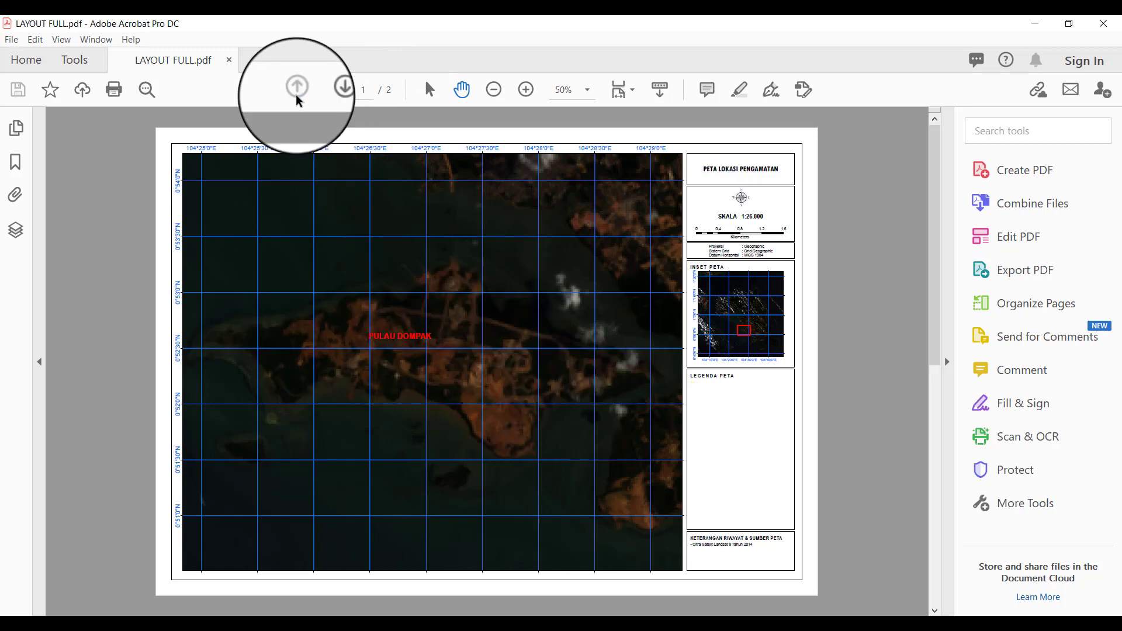
left_click(328, 93)
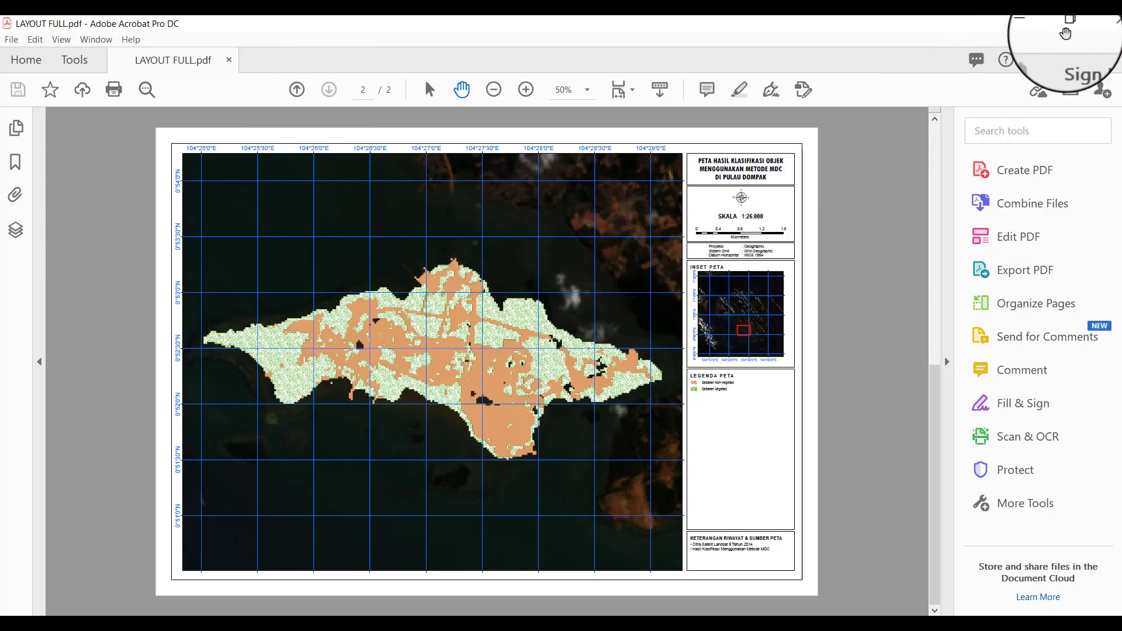
left_click(1103, 23)
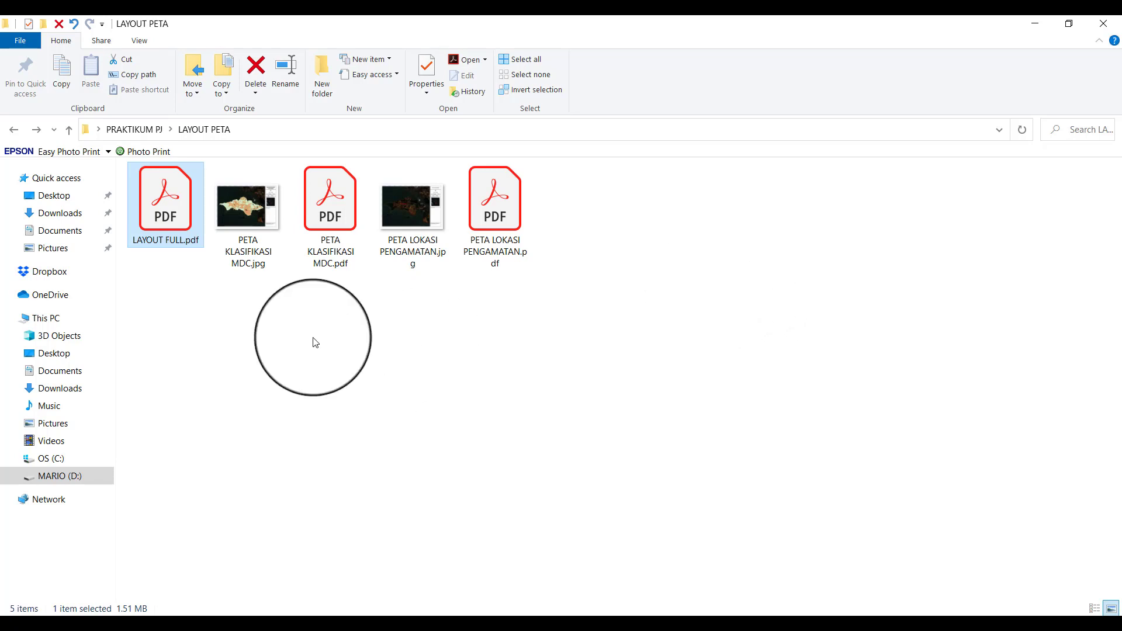
left_click(260, 257)
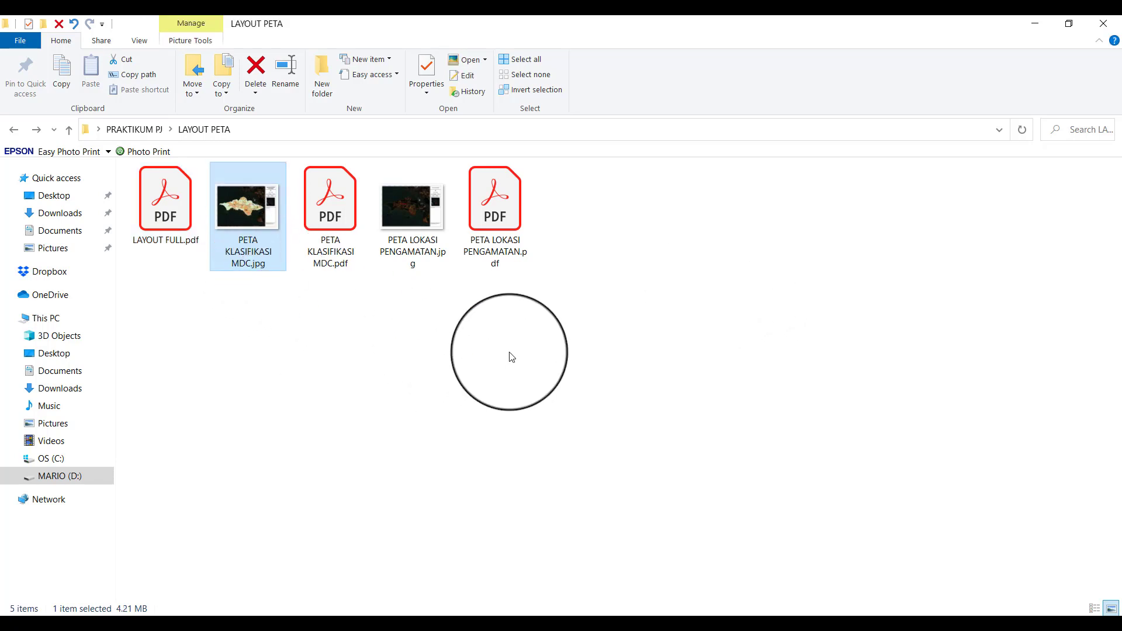
left_click(271, 300)
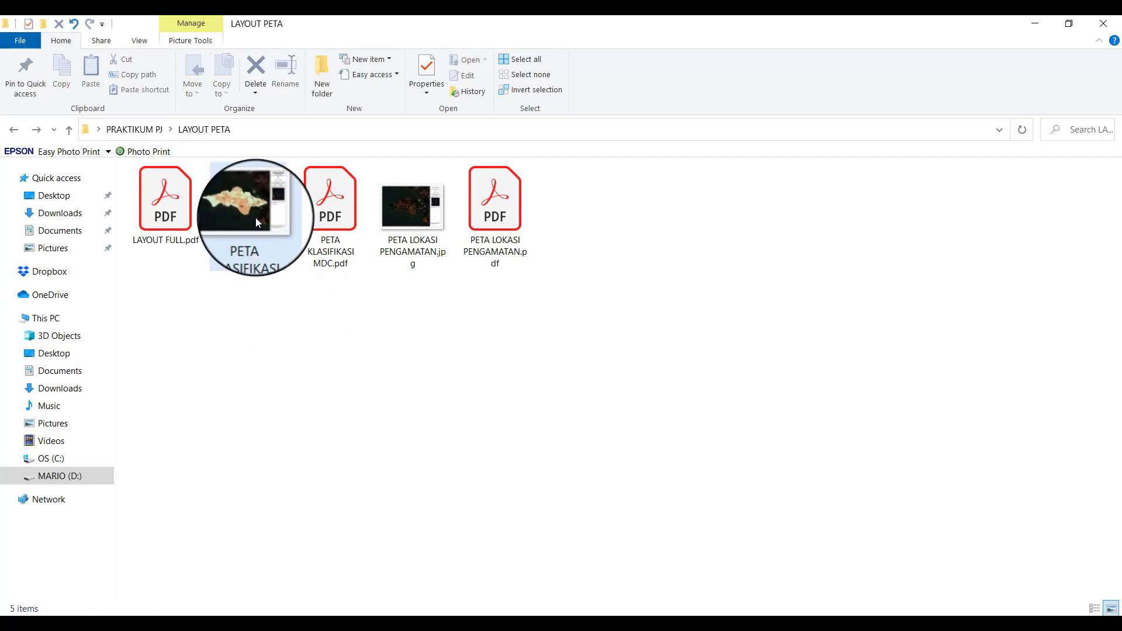
left_click(263, 236)
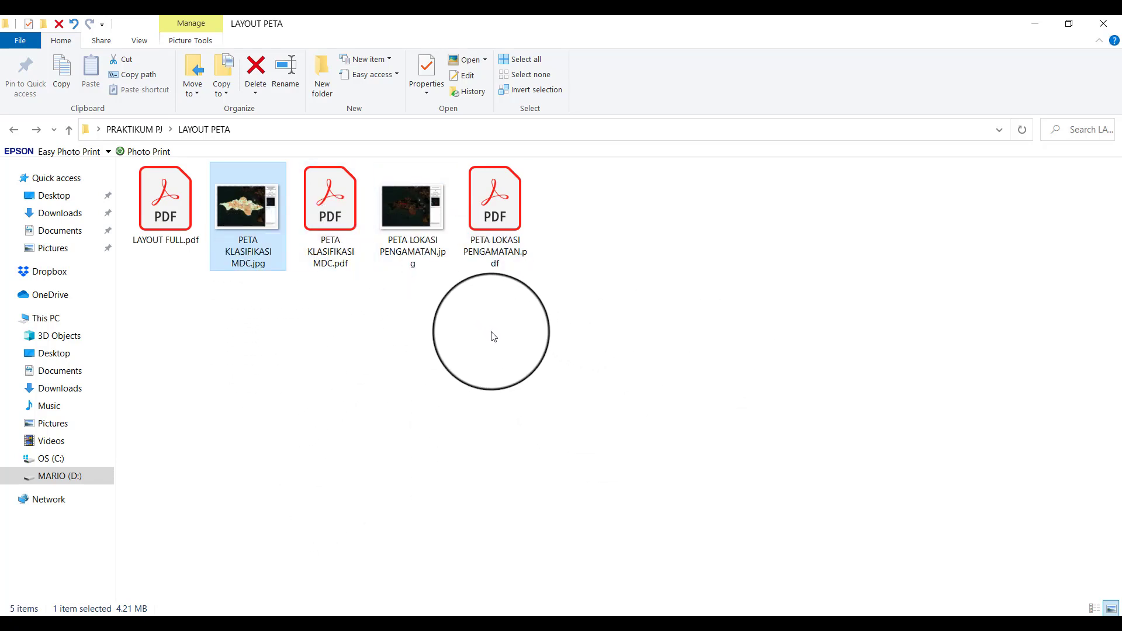
left_click(421, 206)
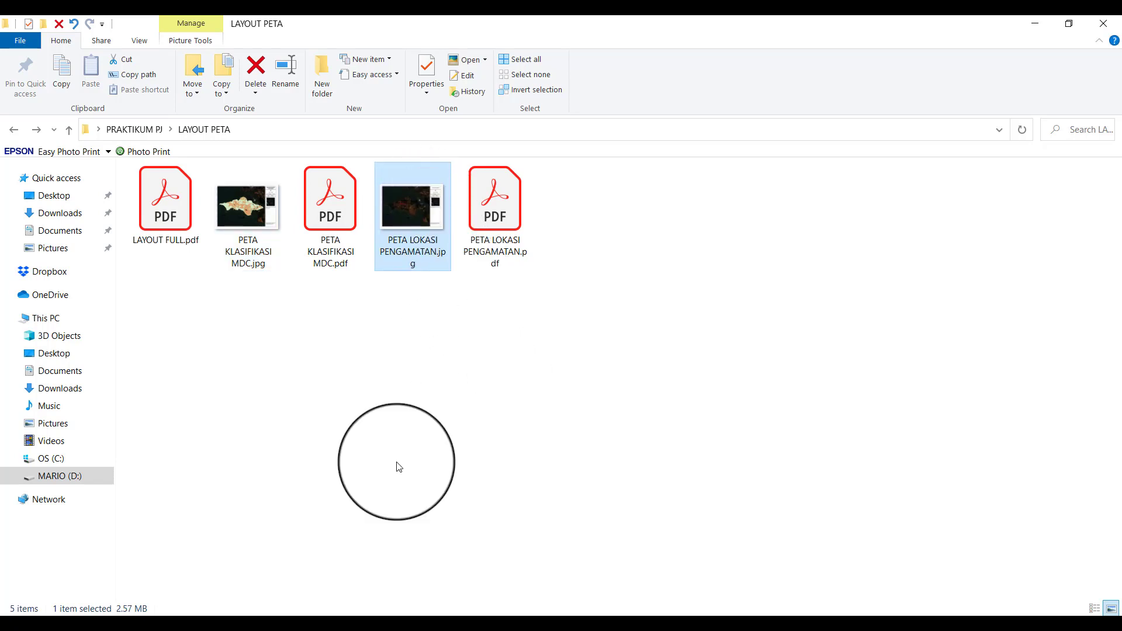
left_click(399, 462)
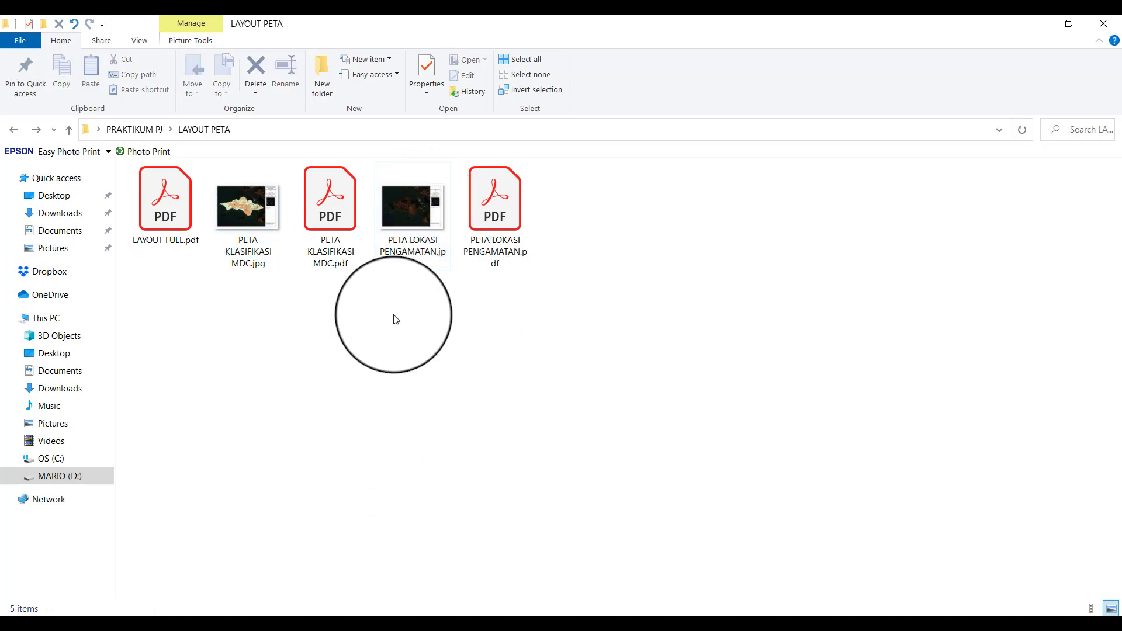
left_click(413, 225)
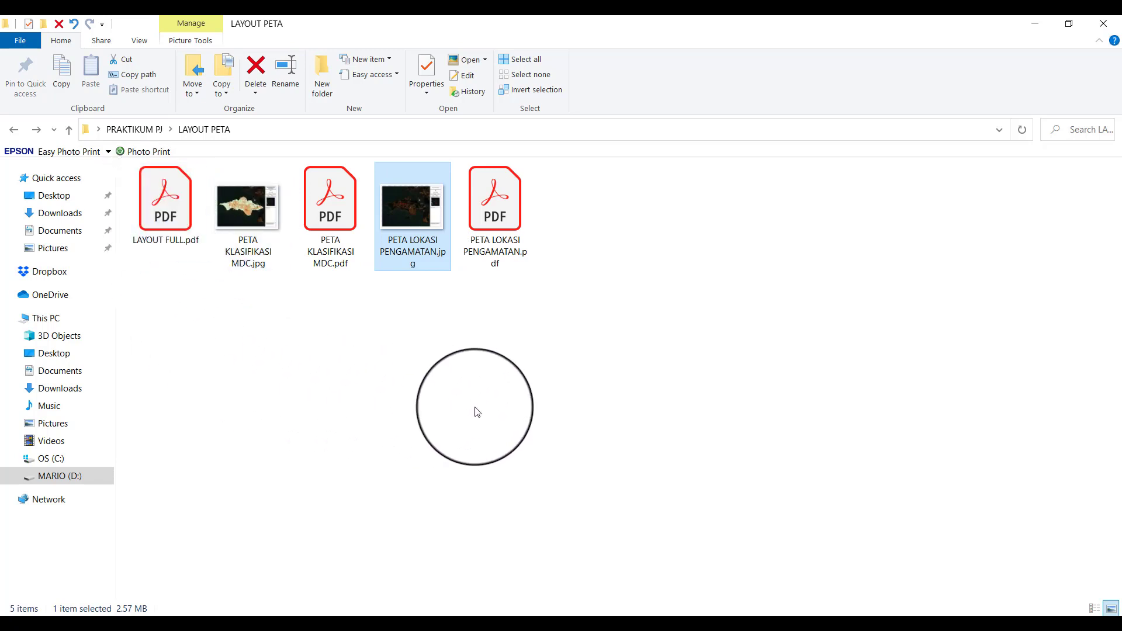
left_click(637, 260)
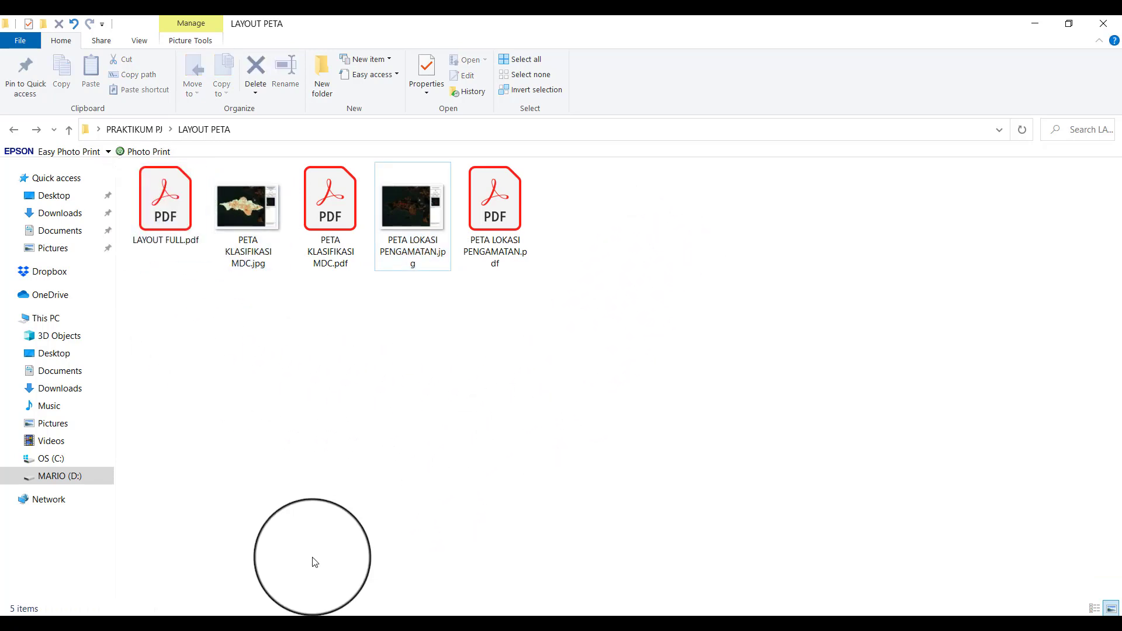